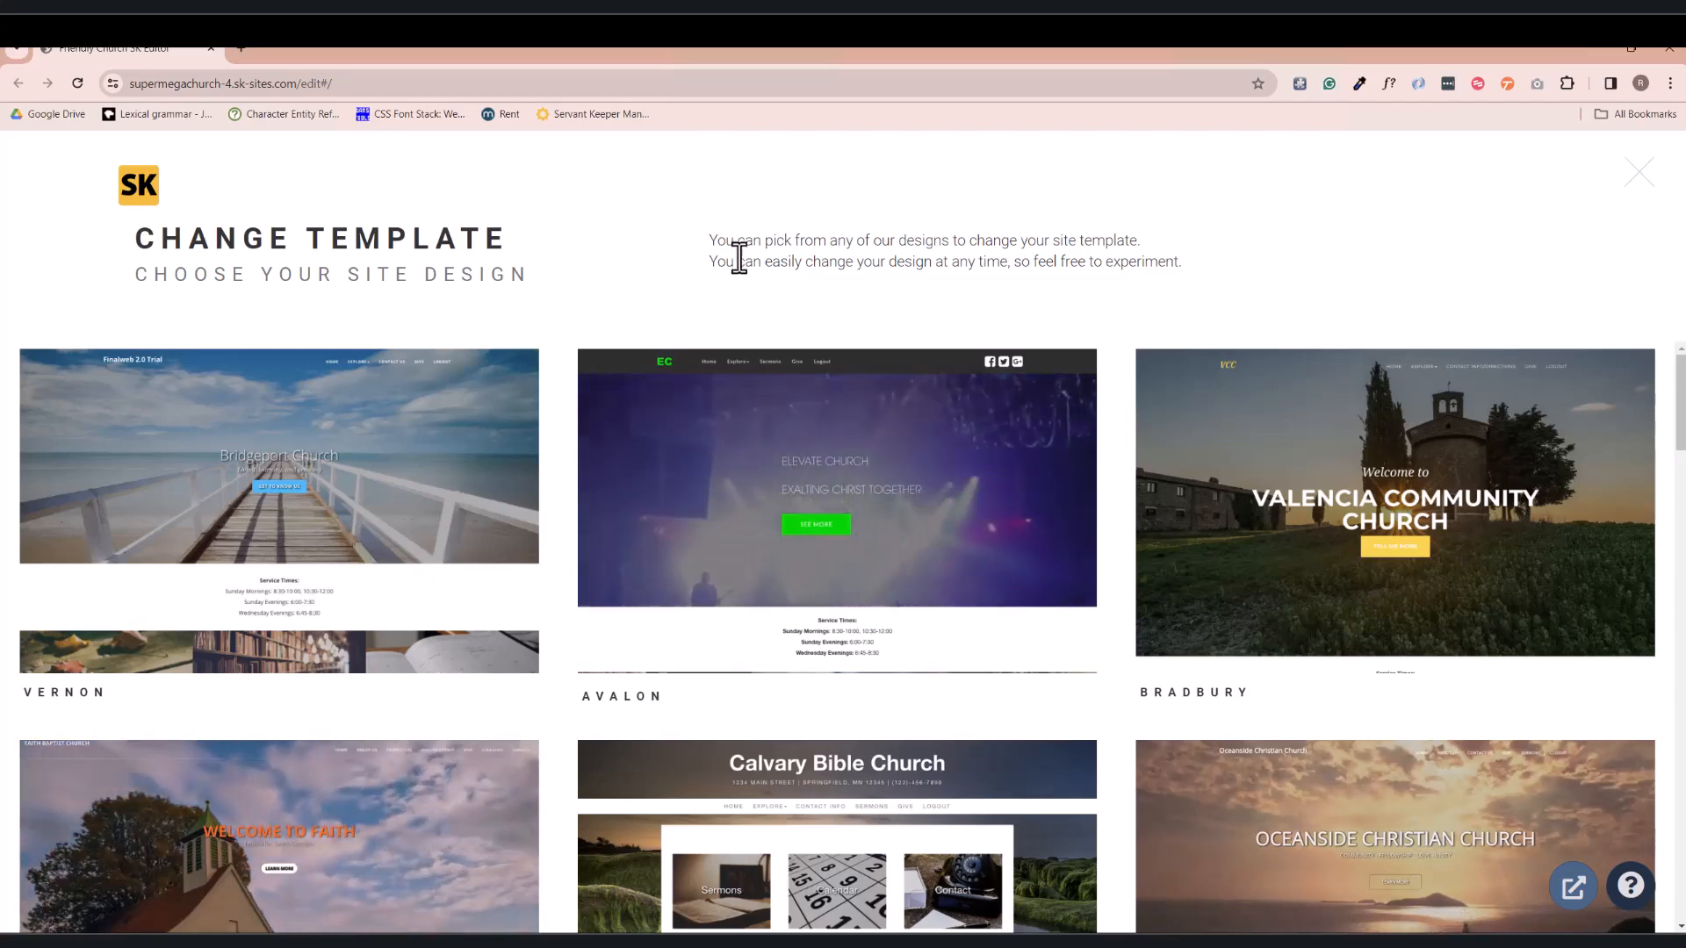
- Browse the available site designs and apply the Vernon template to the website
scroll(895, 678, down, 9)
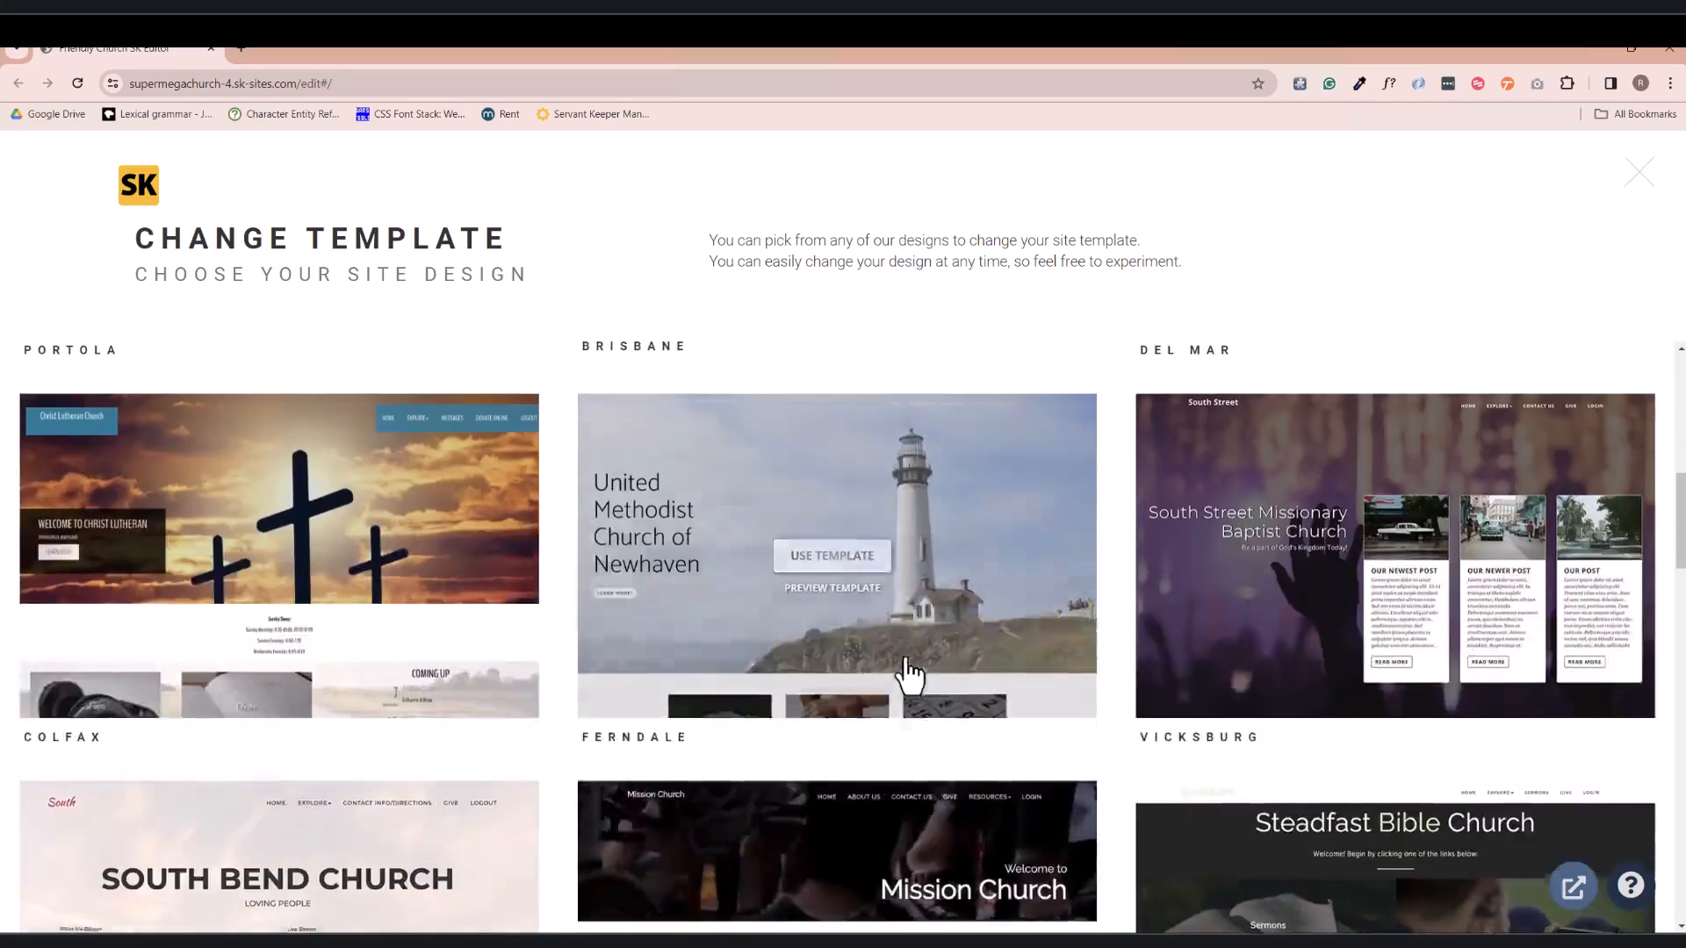
scroll(909, 675, down, 9)
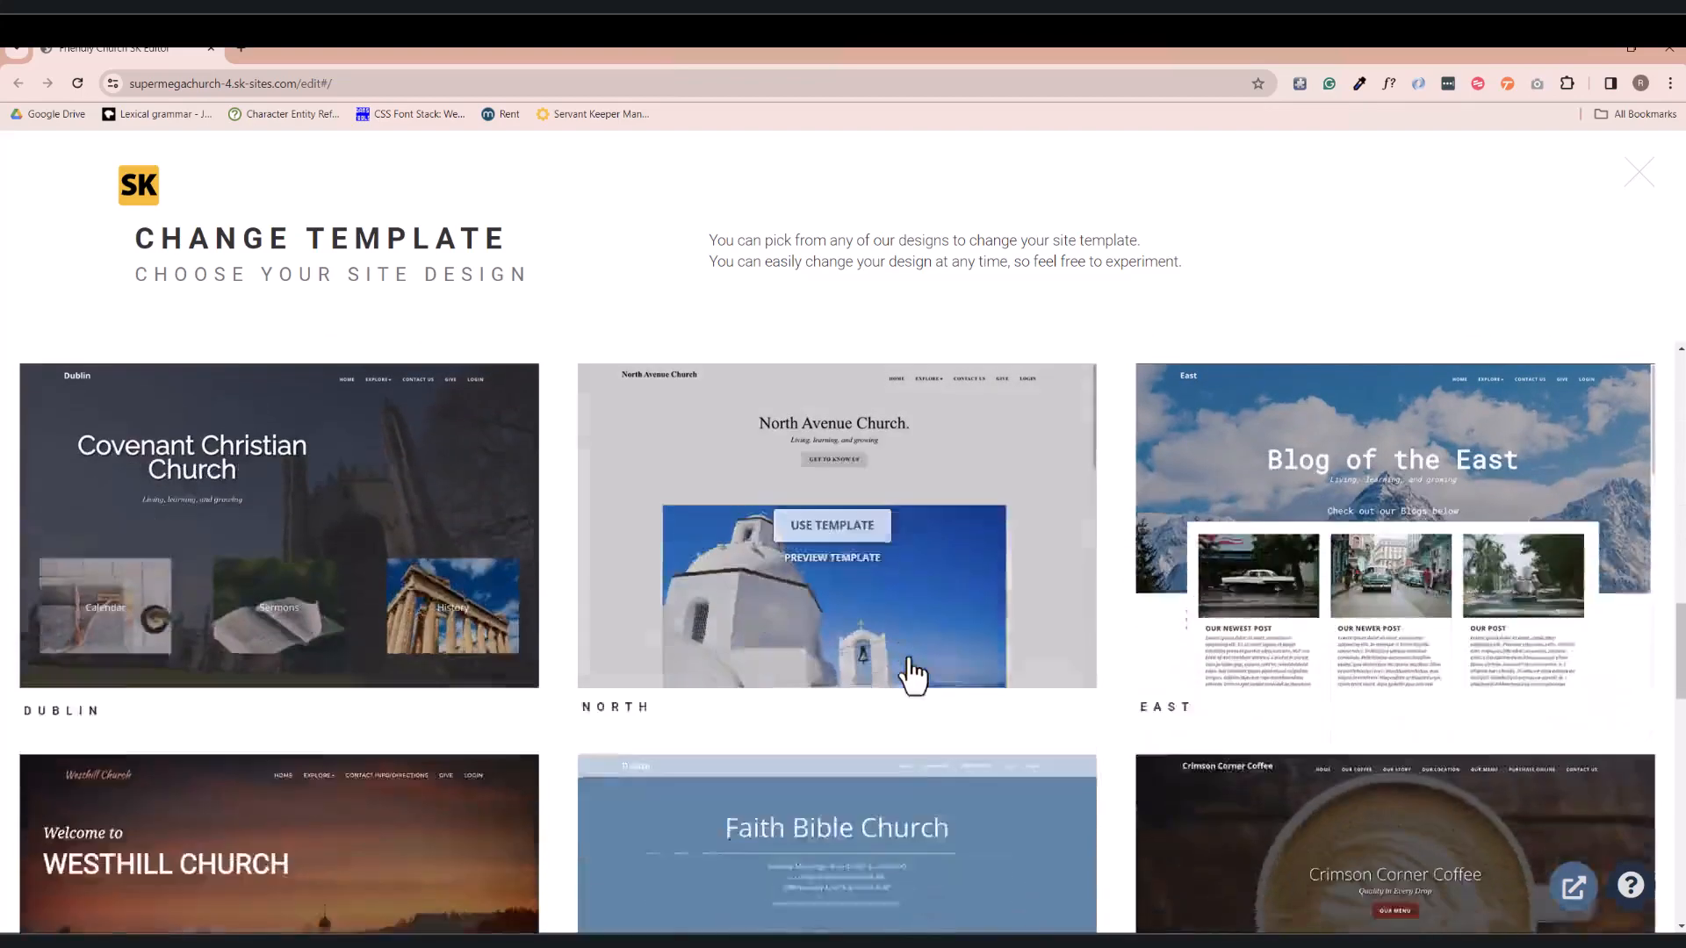
scroll(913, 677, down, 5)
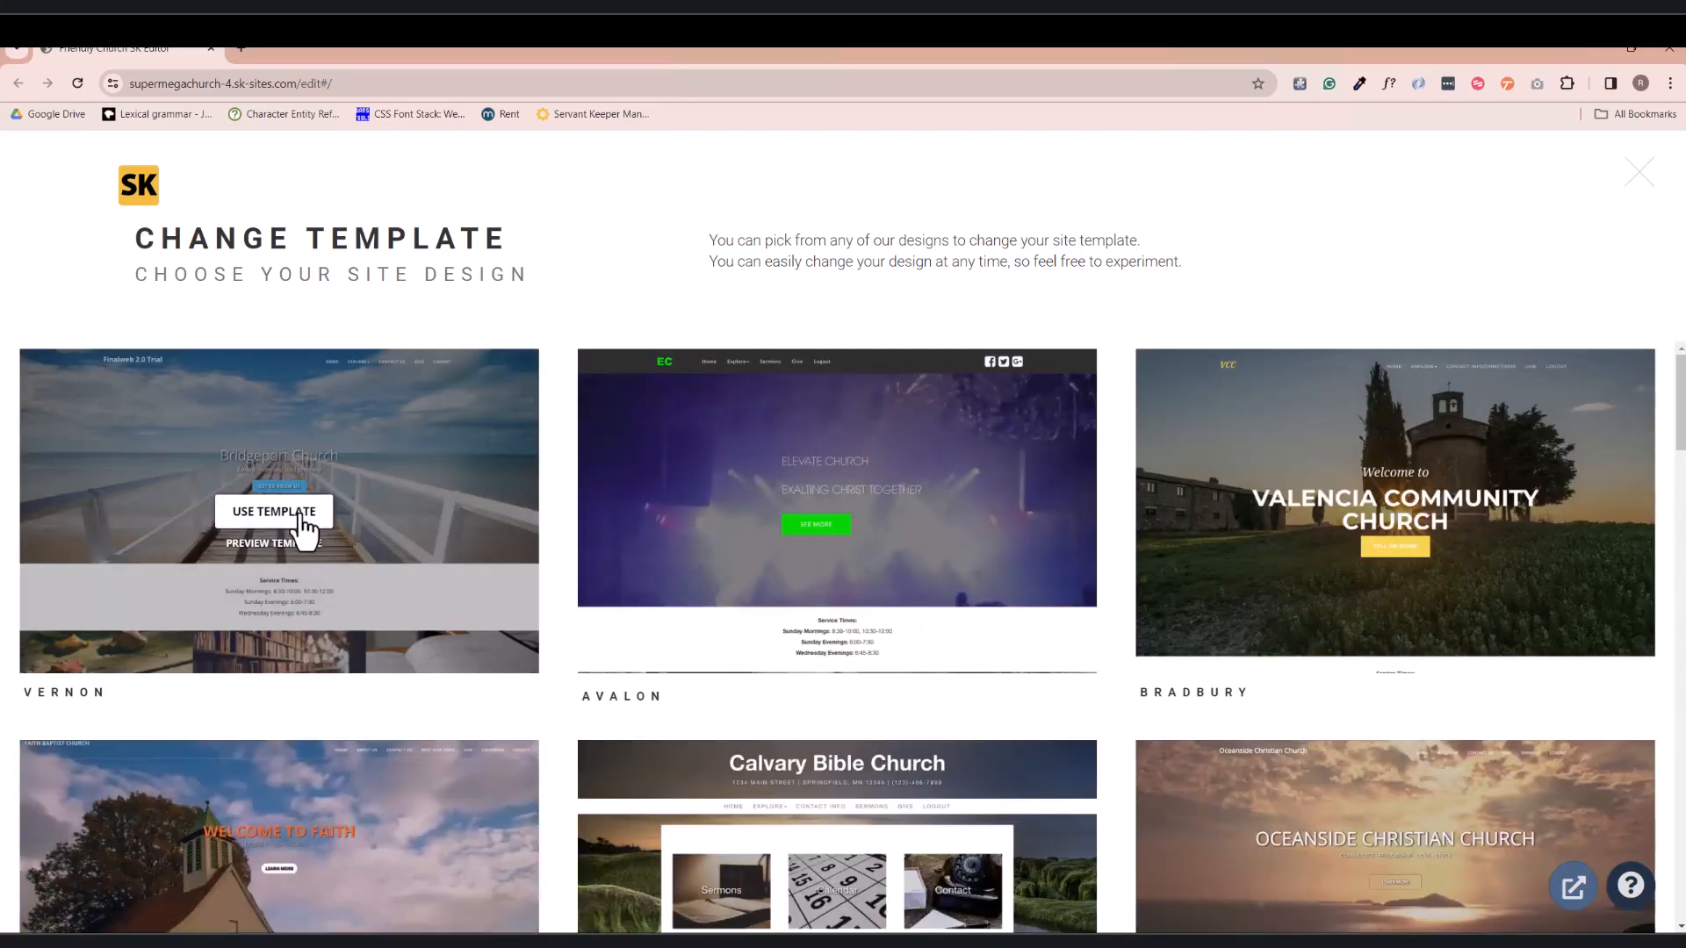
click(301, 520)
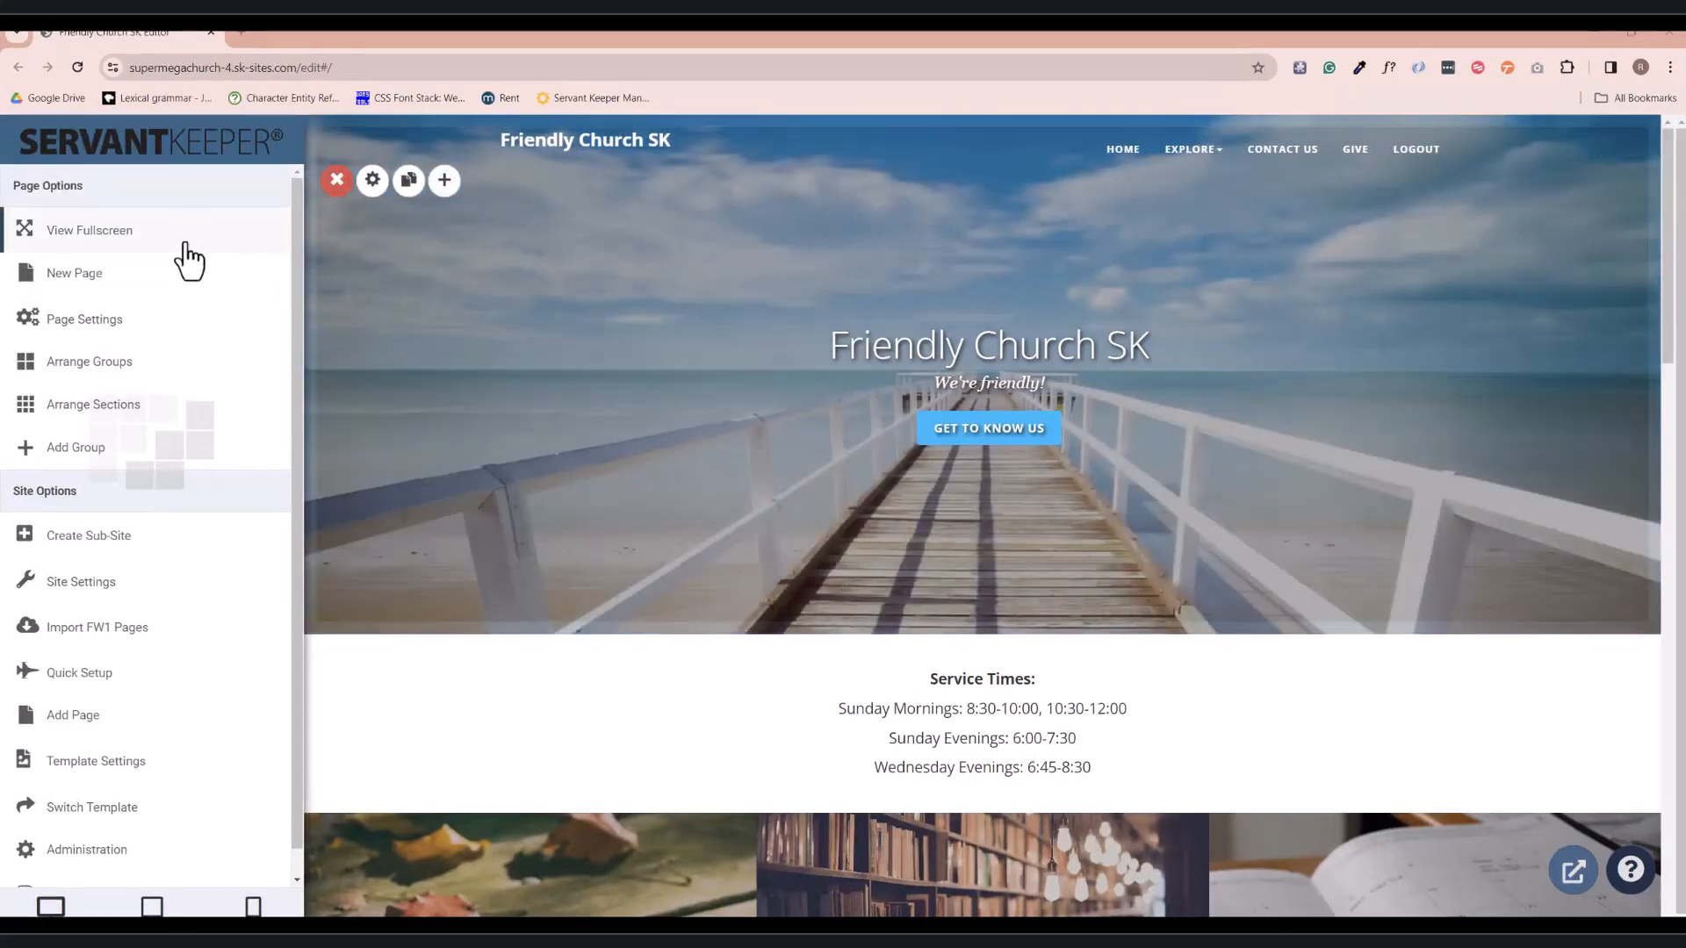
- Try to move the Service Times group in the home page's group arranging mode and finish arranging
scroll(168, 734, down, 1)
scroll(169, 734, up, 1)
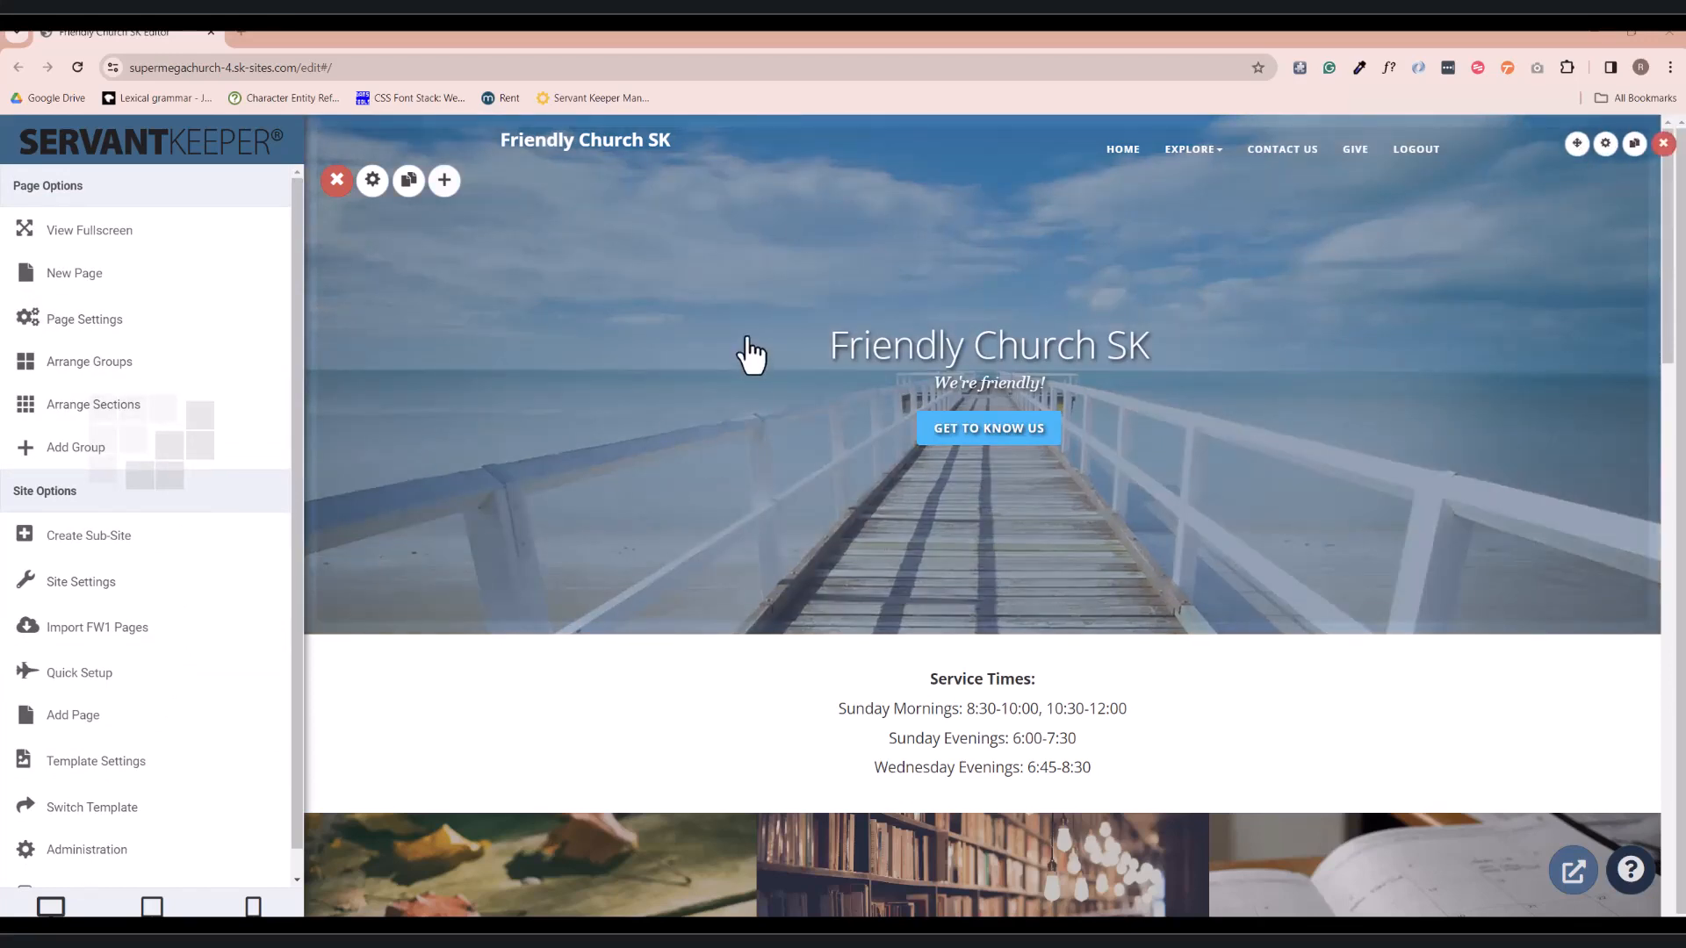
scroll(693, 711, down, 1)
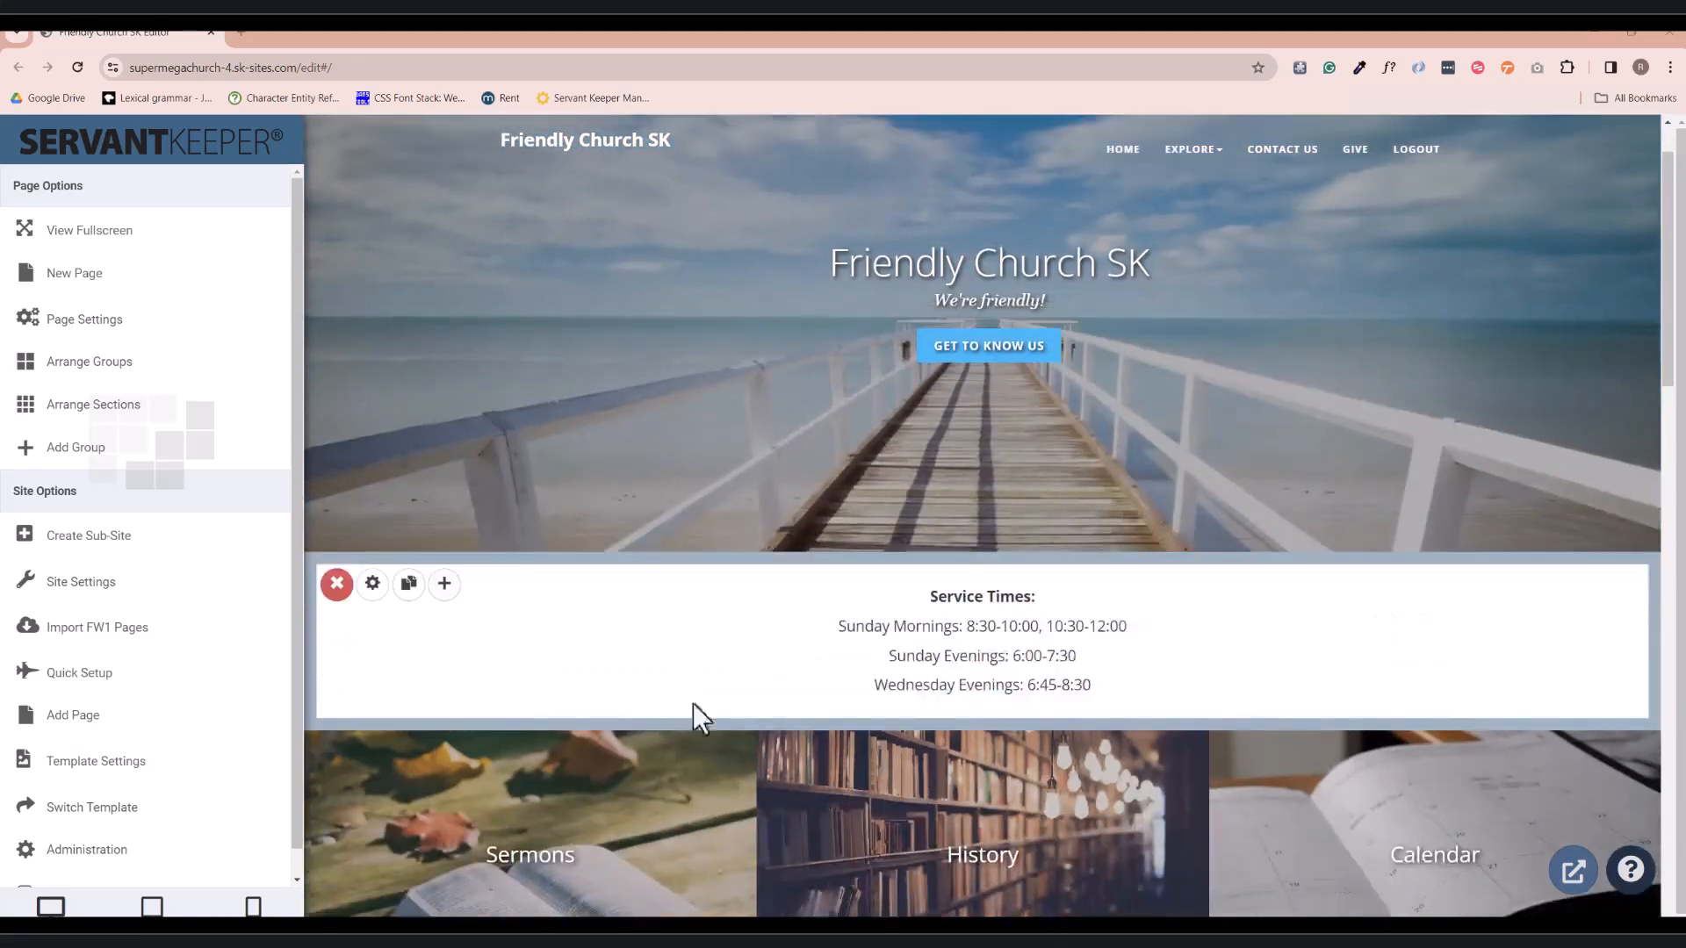
scroll(676, 830, down, 1)
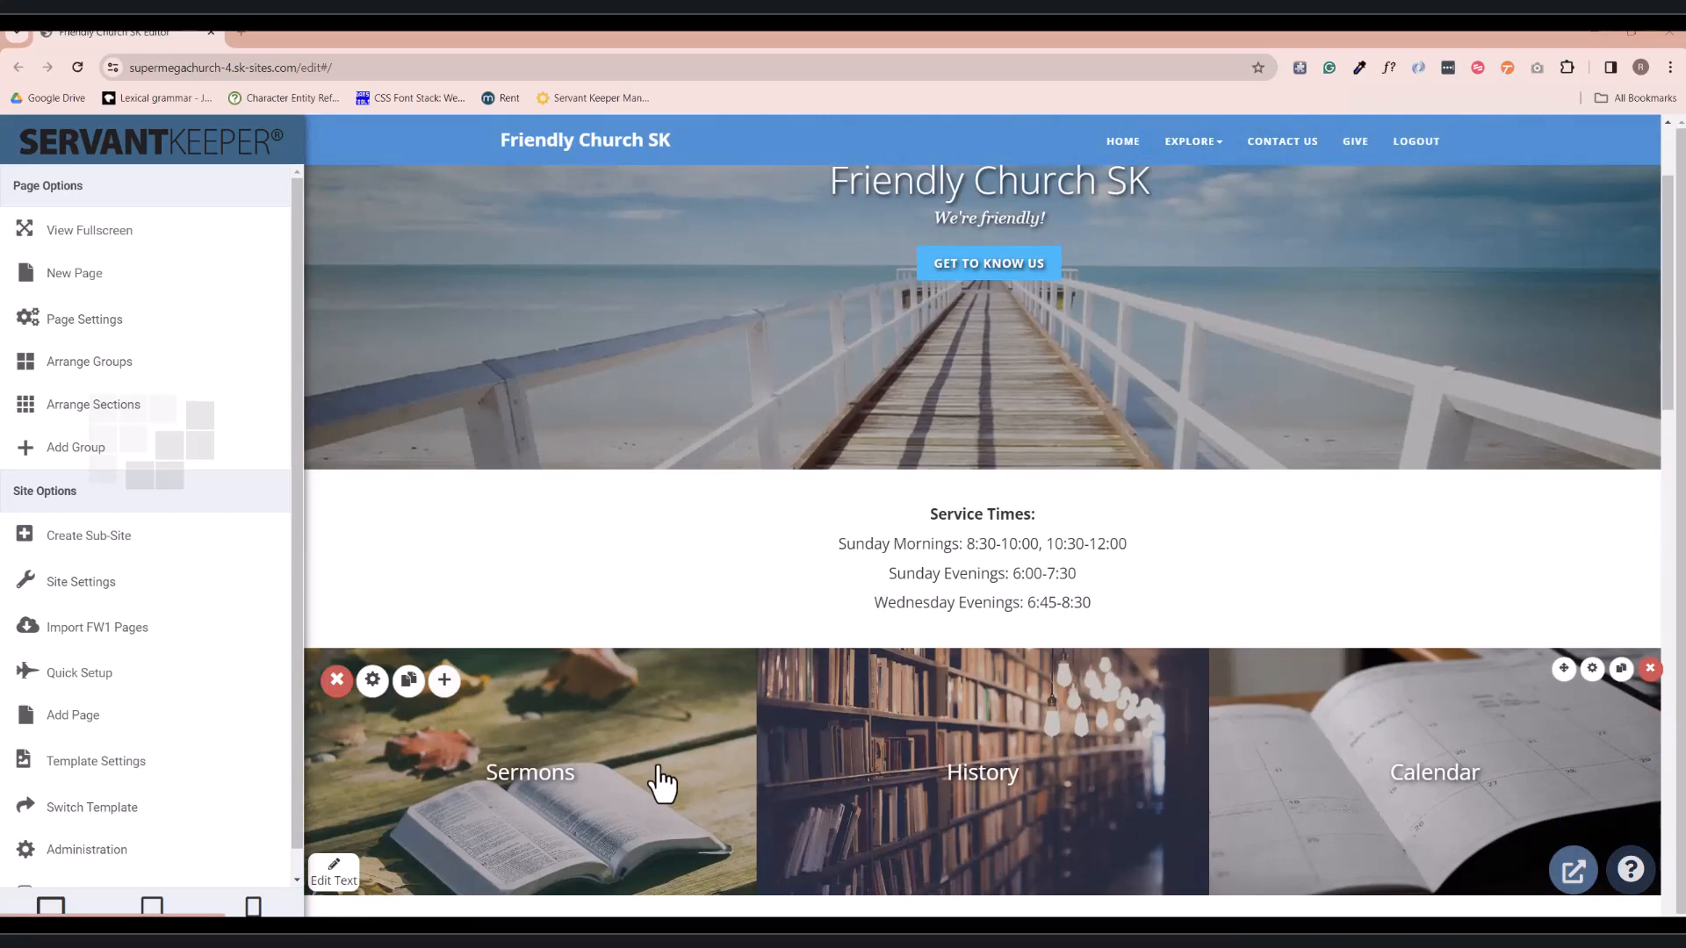
mouse_move(716, 539)
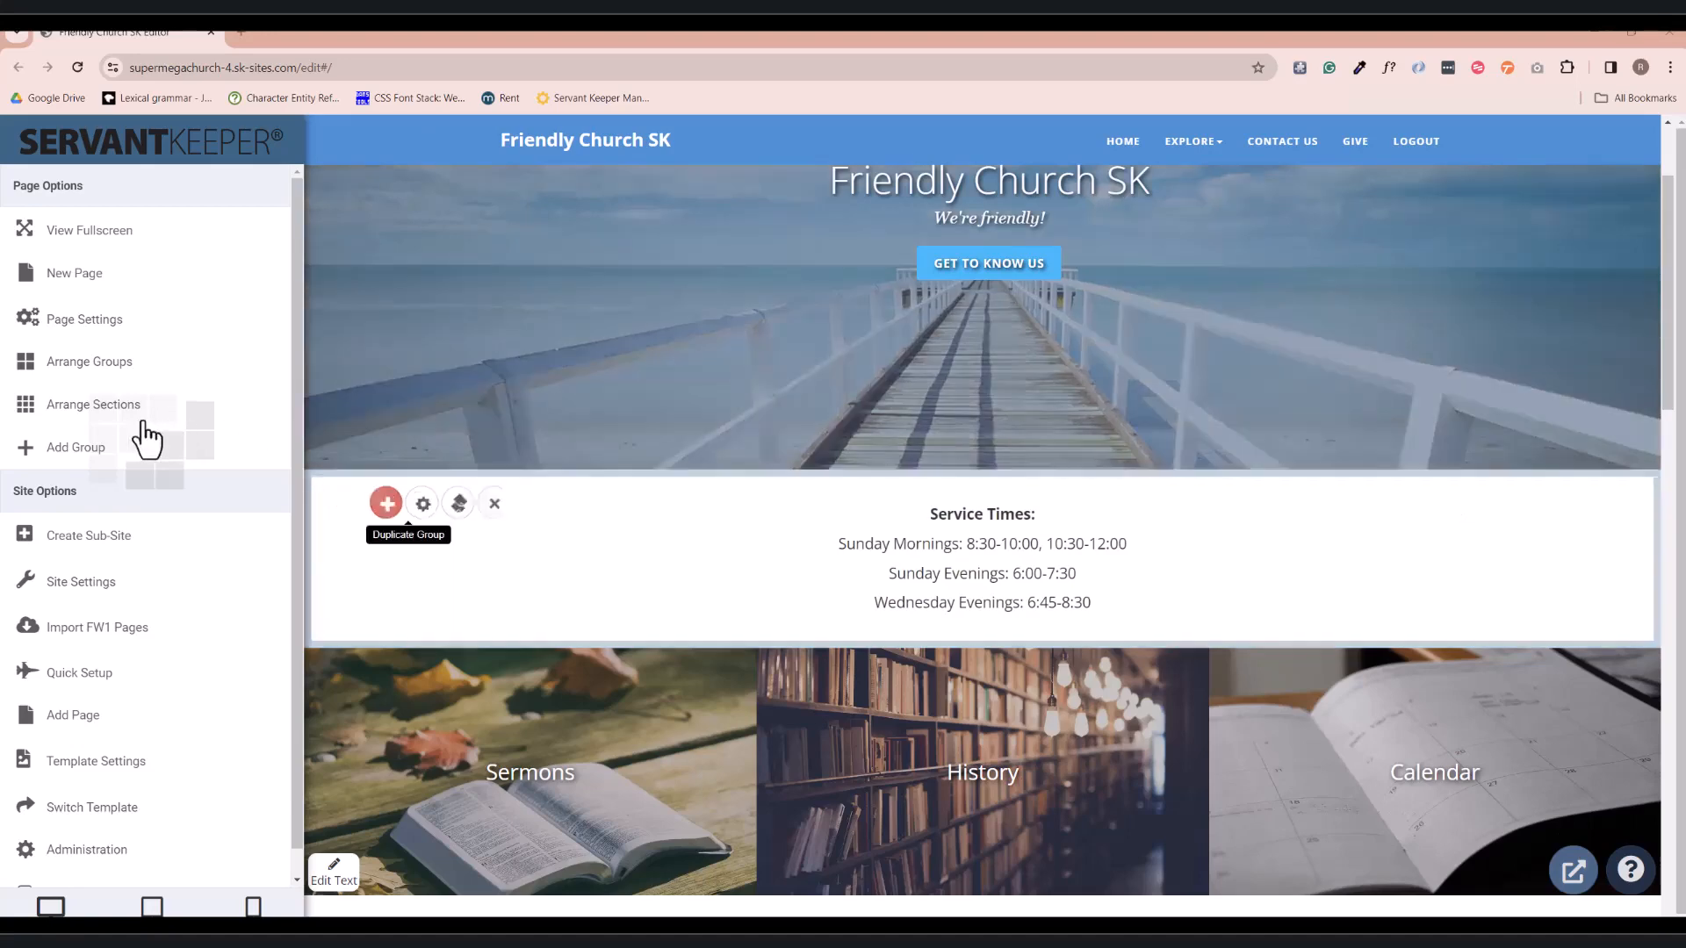
click(123, 372)
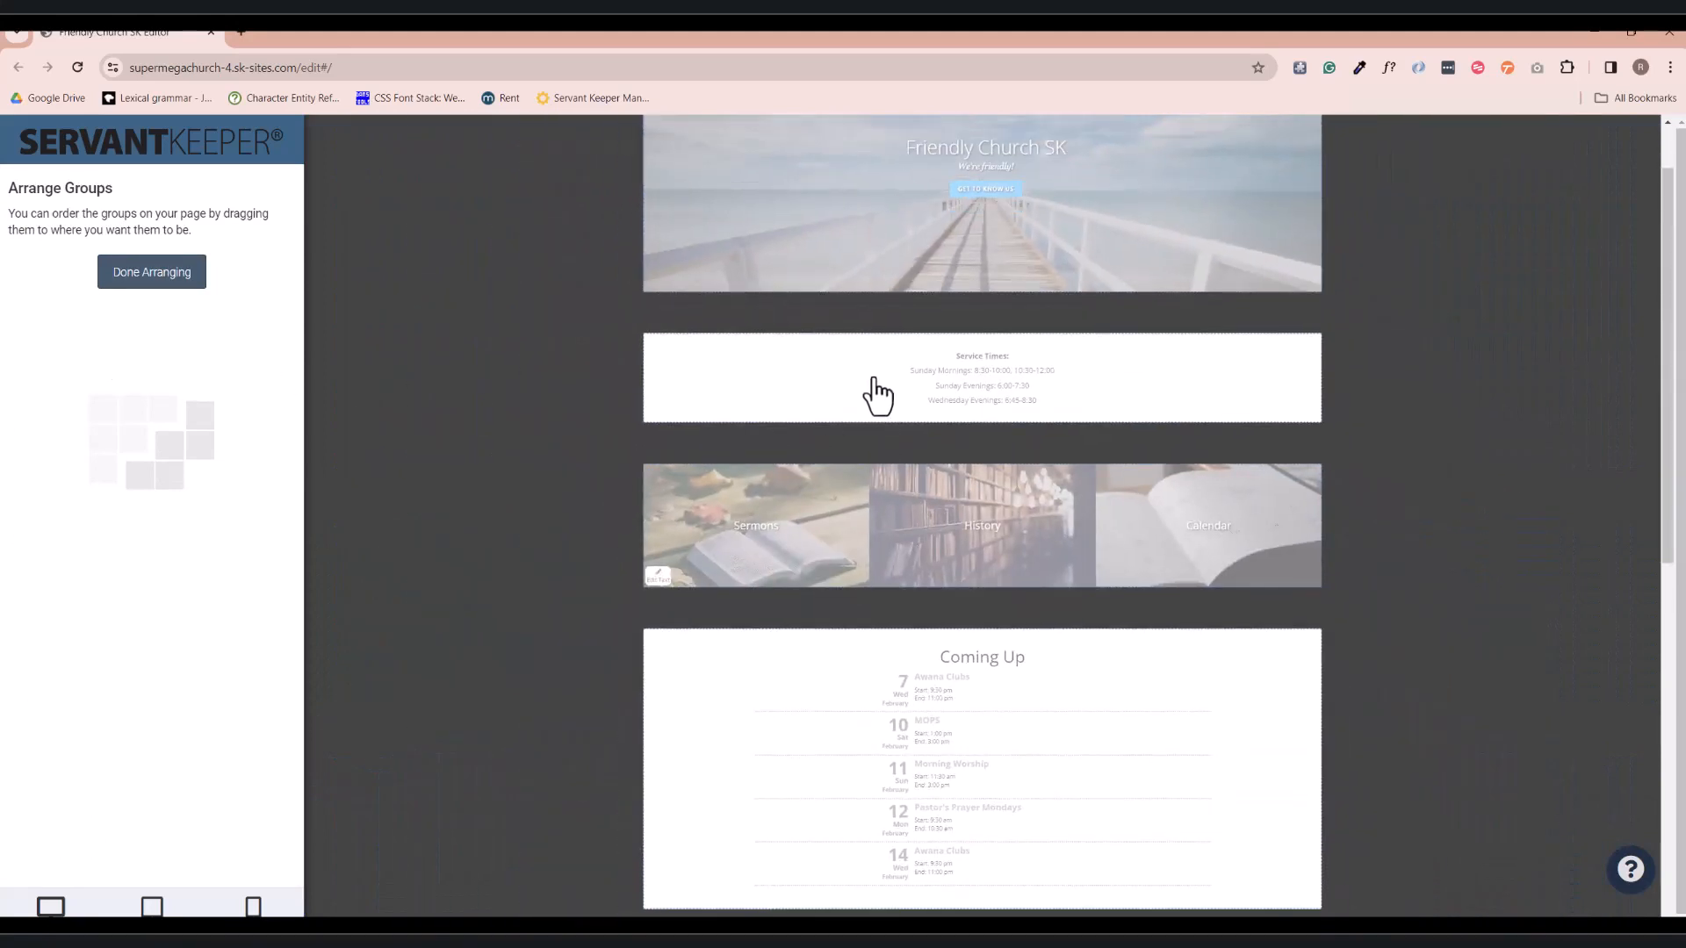
mouse_move(875, 395)
mouse_down()
mouse_move(892, 624)
mouse_move(840, 460)
mouse_move(856, 391)
mouse_move(843, 400)
mouse_up()
click(162, 273)
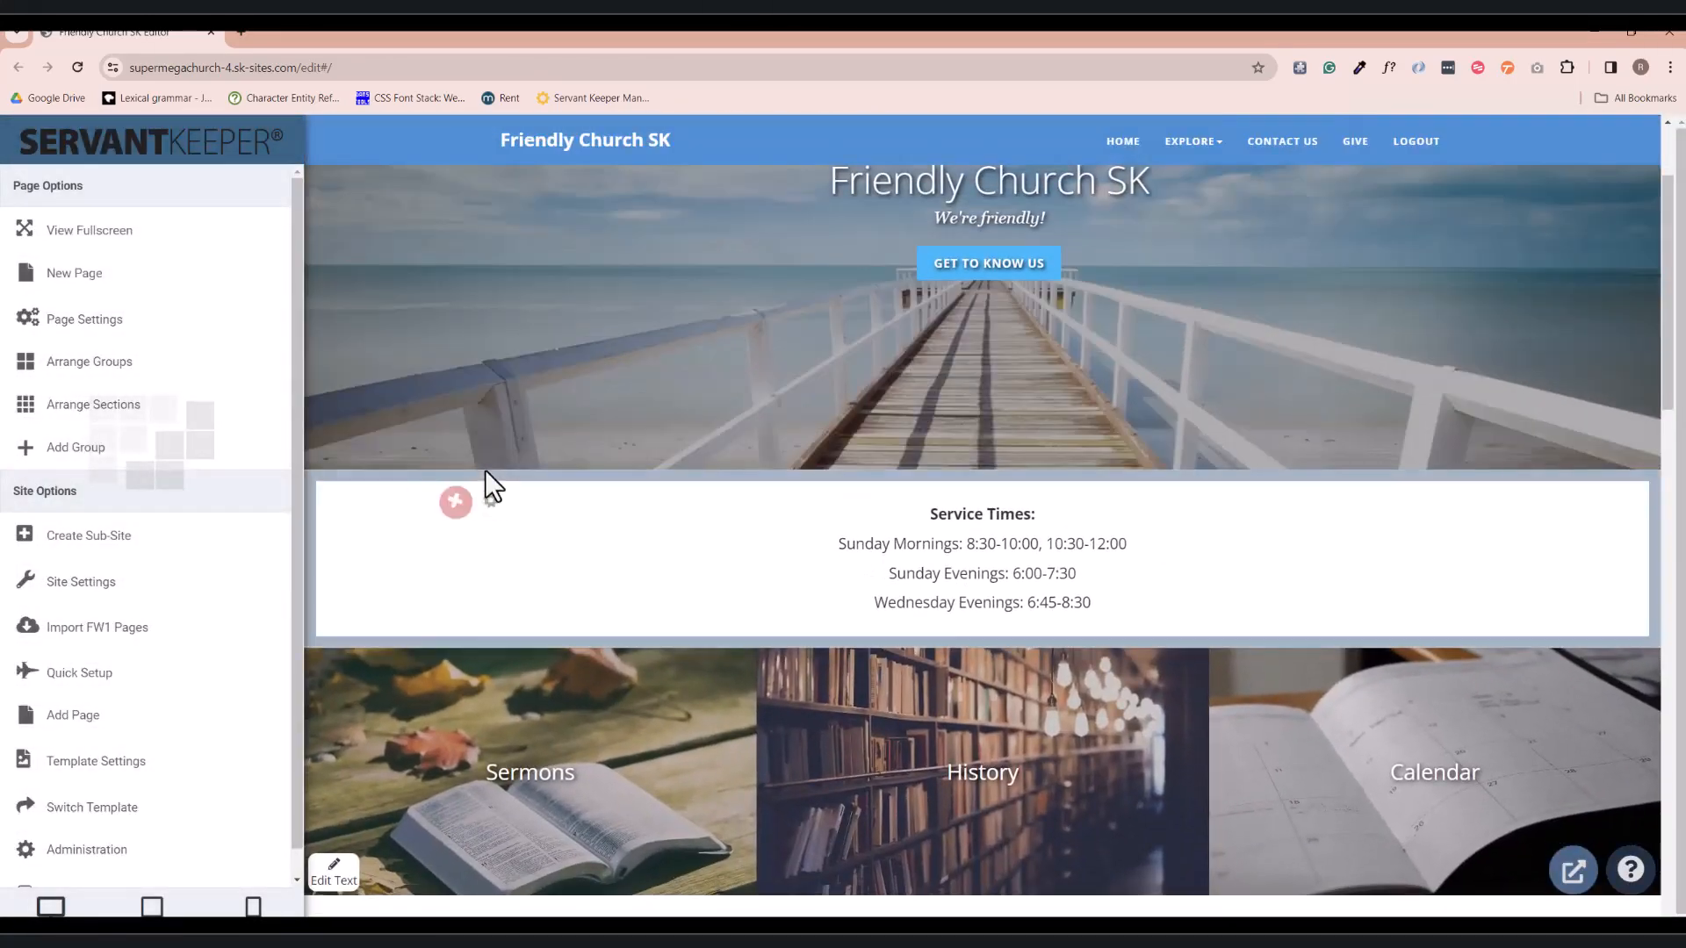
- Replace the site's text logo with the ServantKeeper logo image from a local file and save the changes
mouse_move(736, 512)
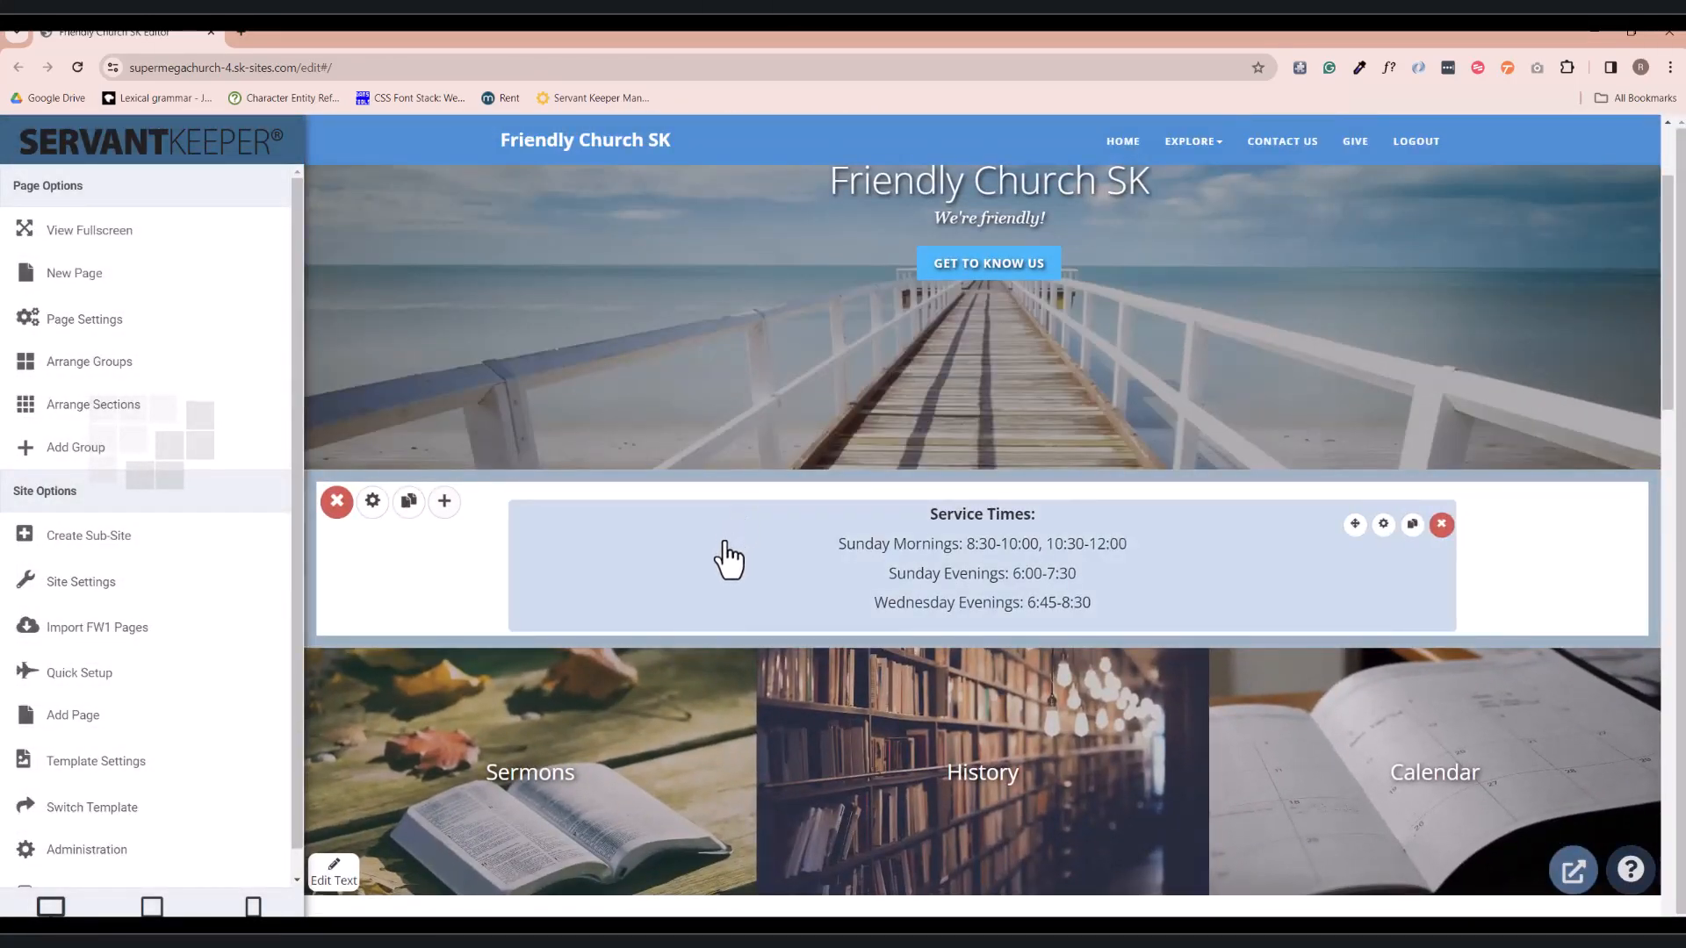
mouse_move(597, 161)
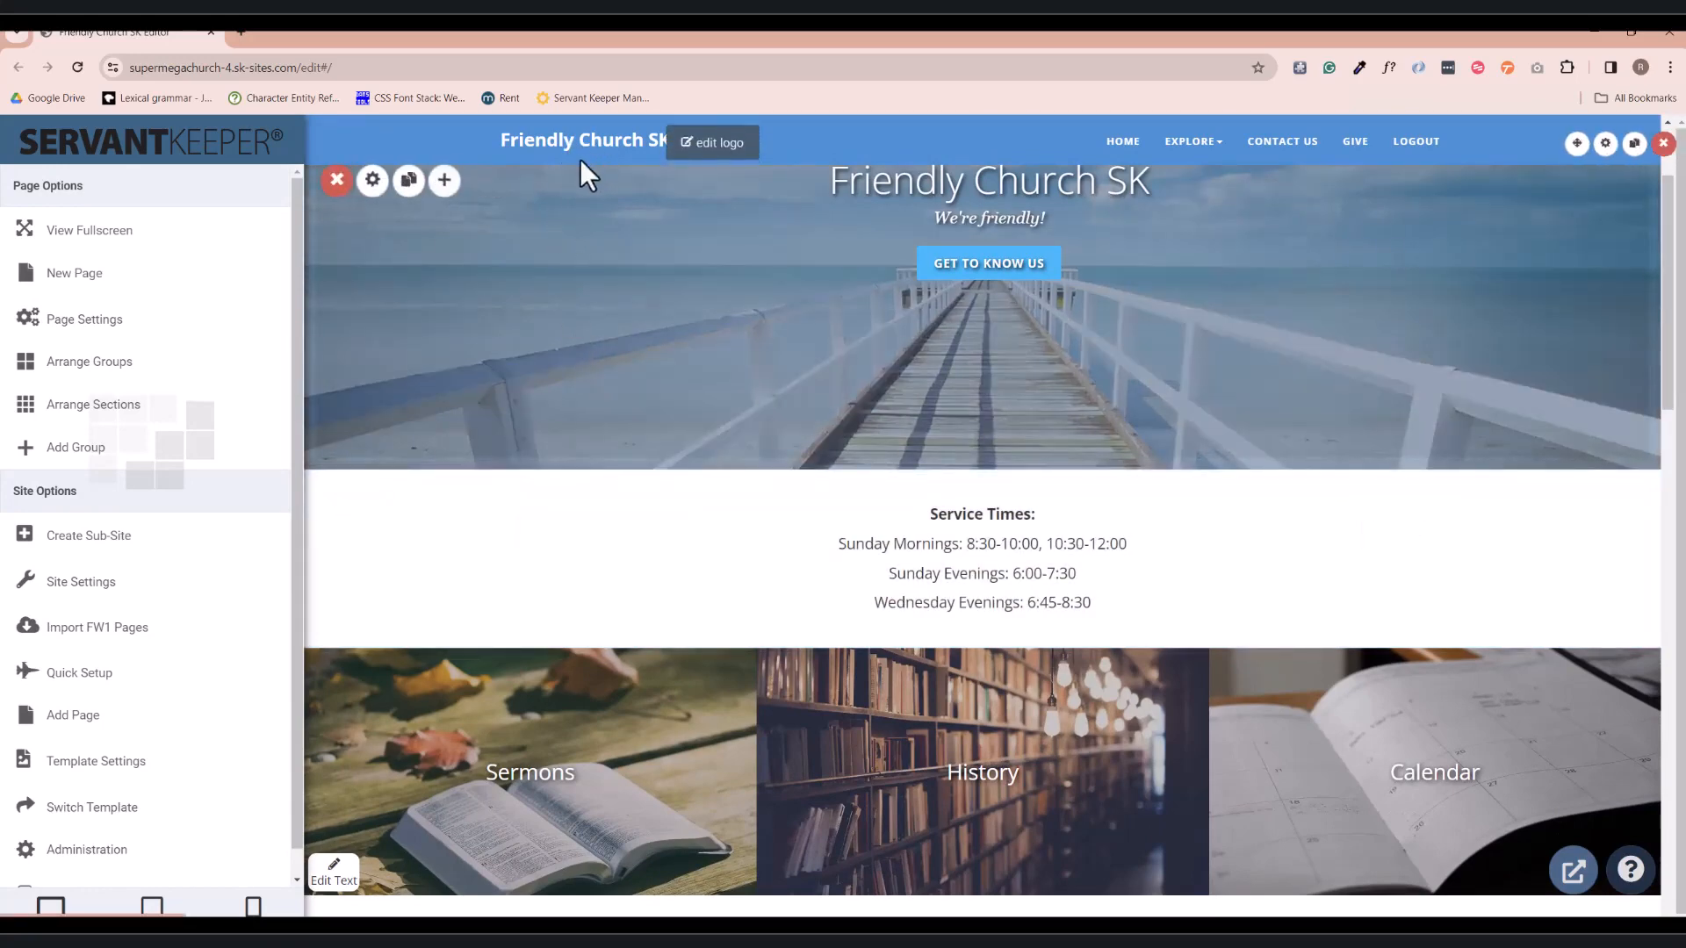
click(707, 149)
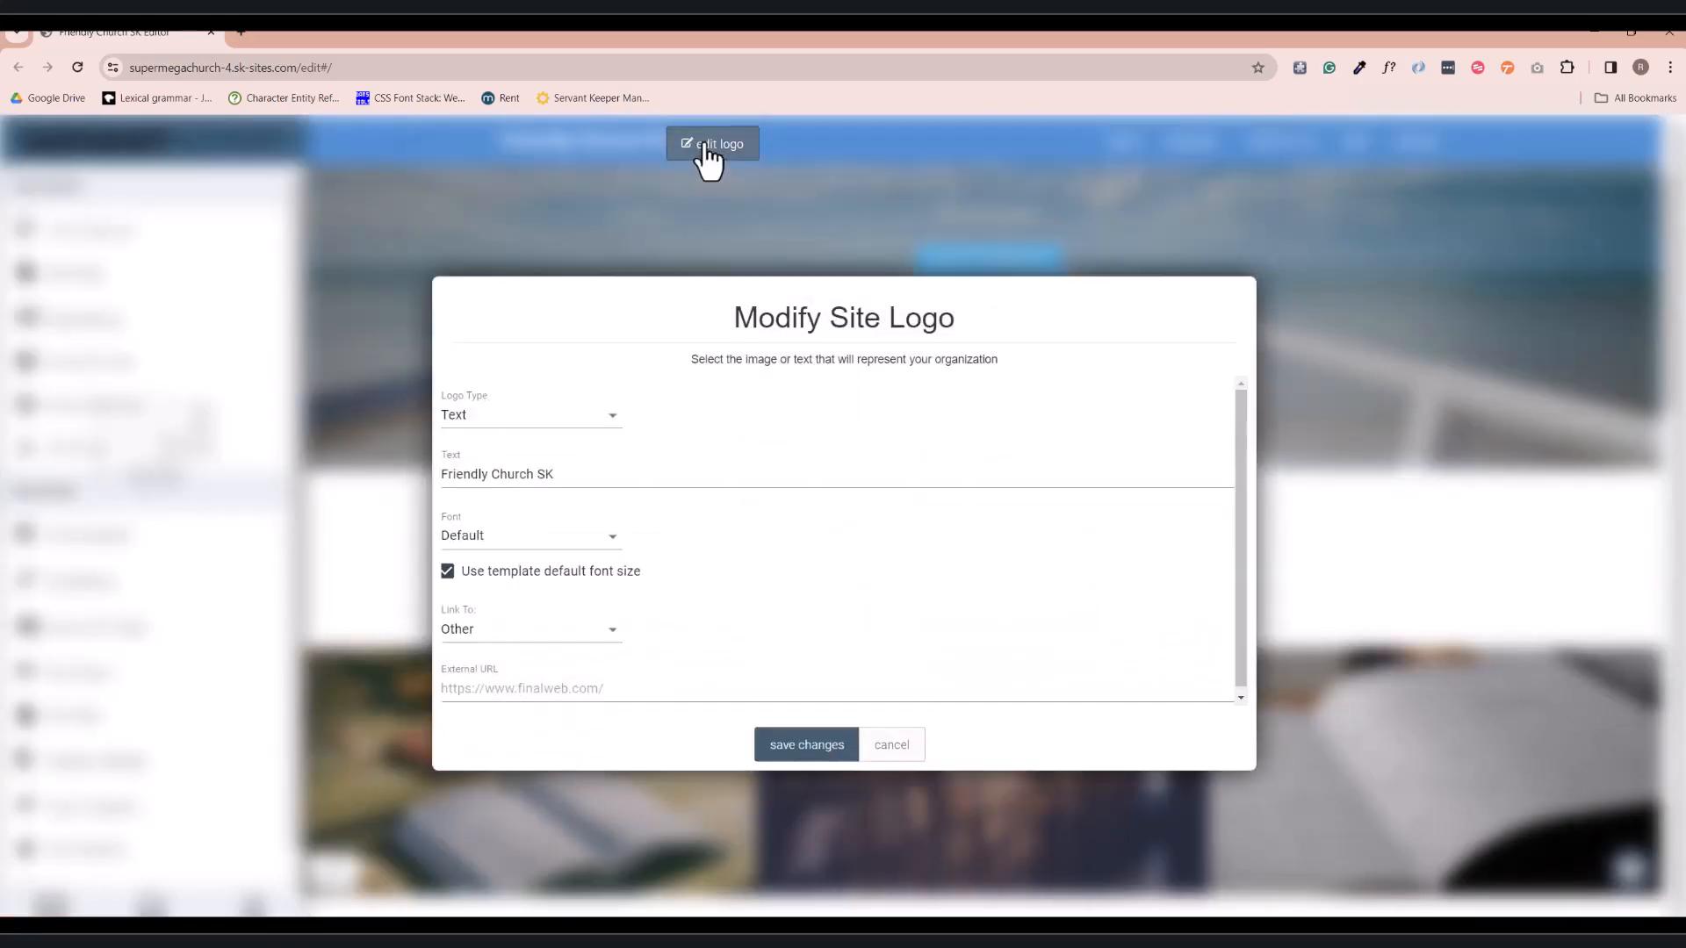
click(580, 479)
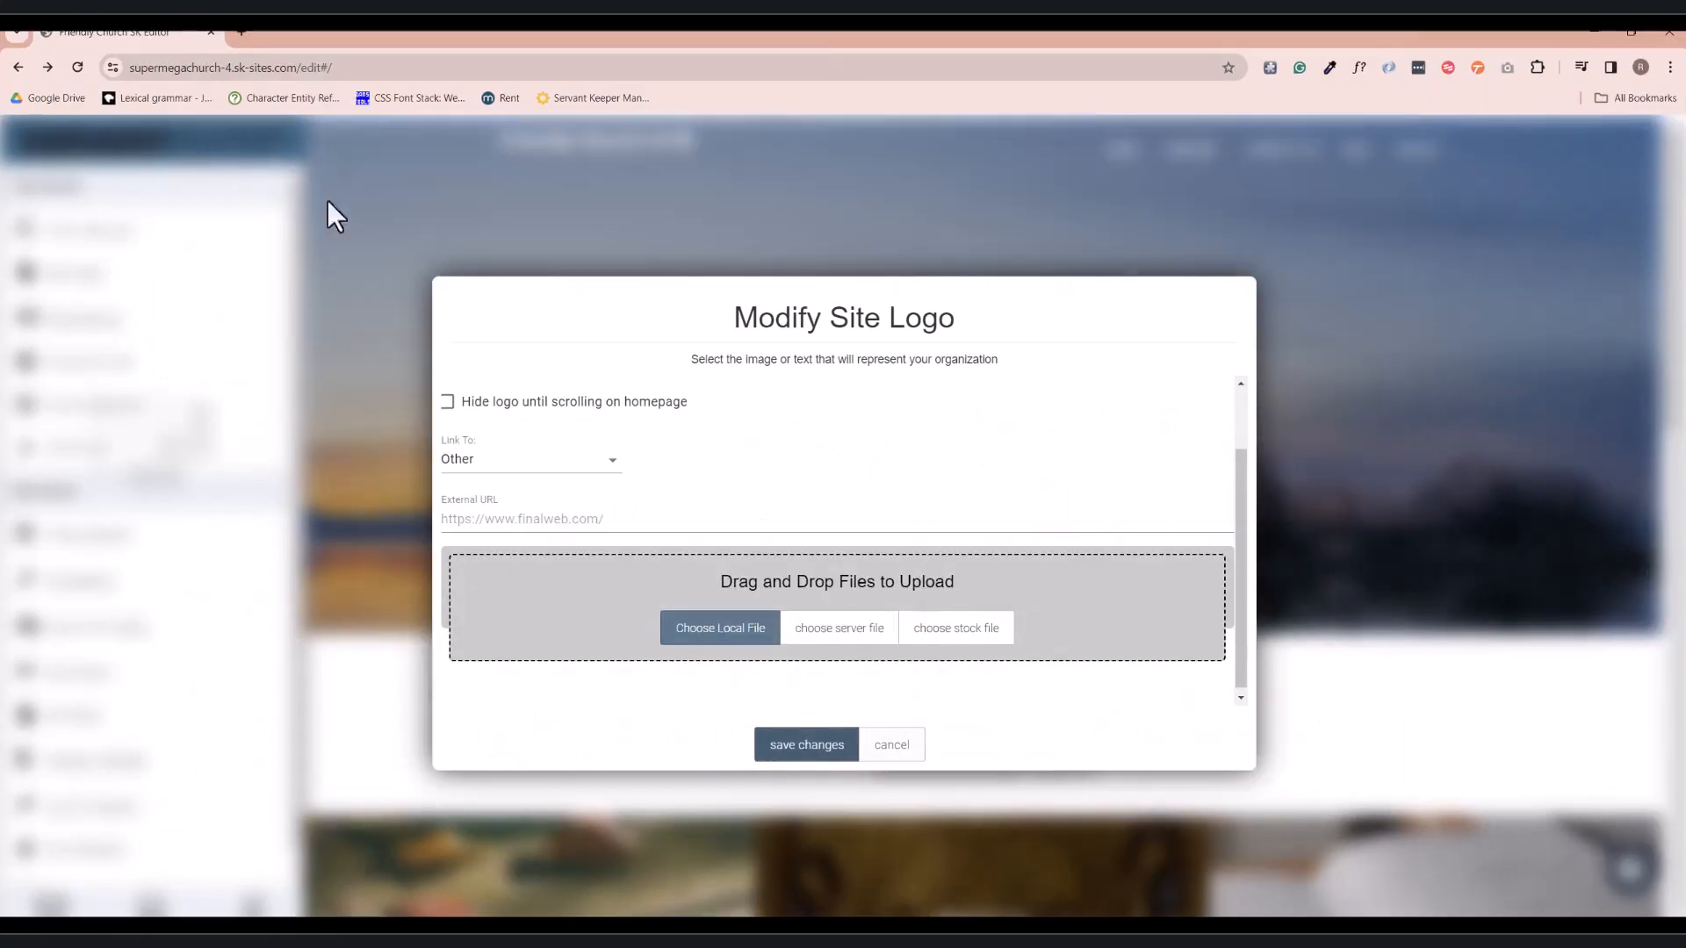
double_click(326, 199)
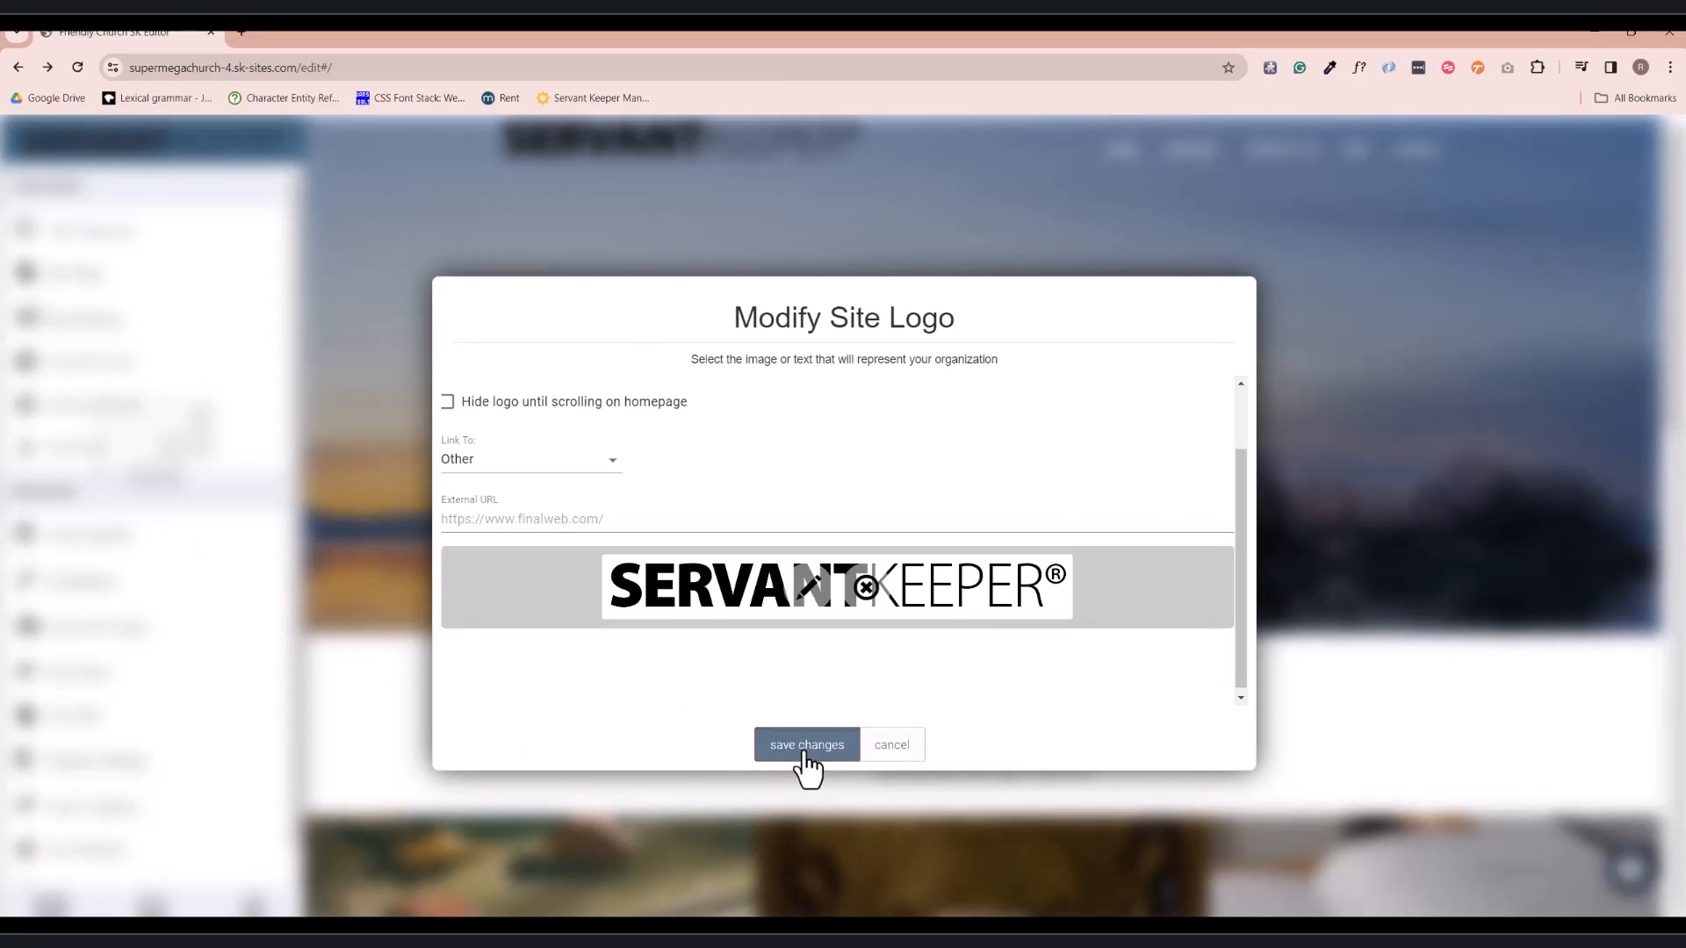
click(806, 747)
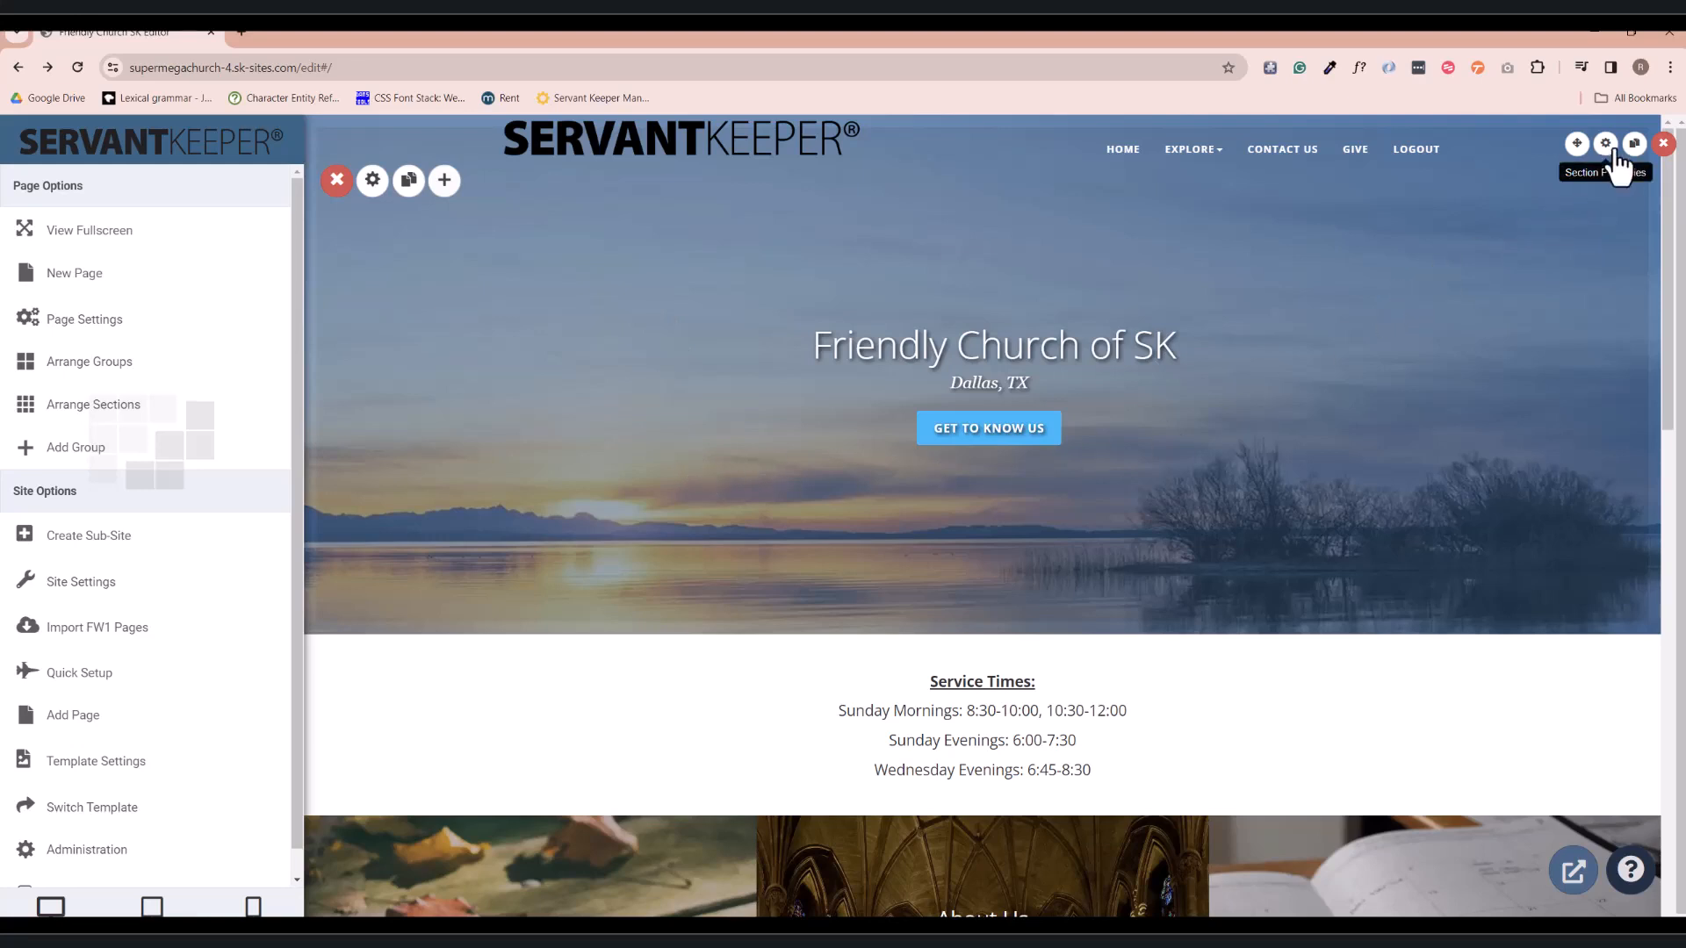
- Replace the home page banner group's background image with the Pixabay stock photo of a lake with mountains
click(378, 182)
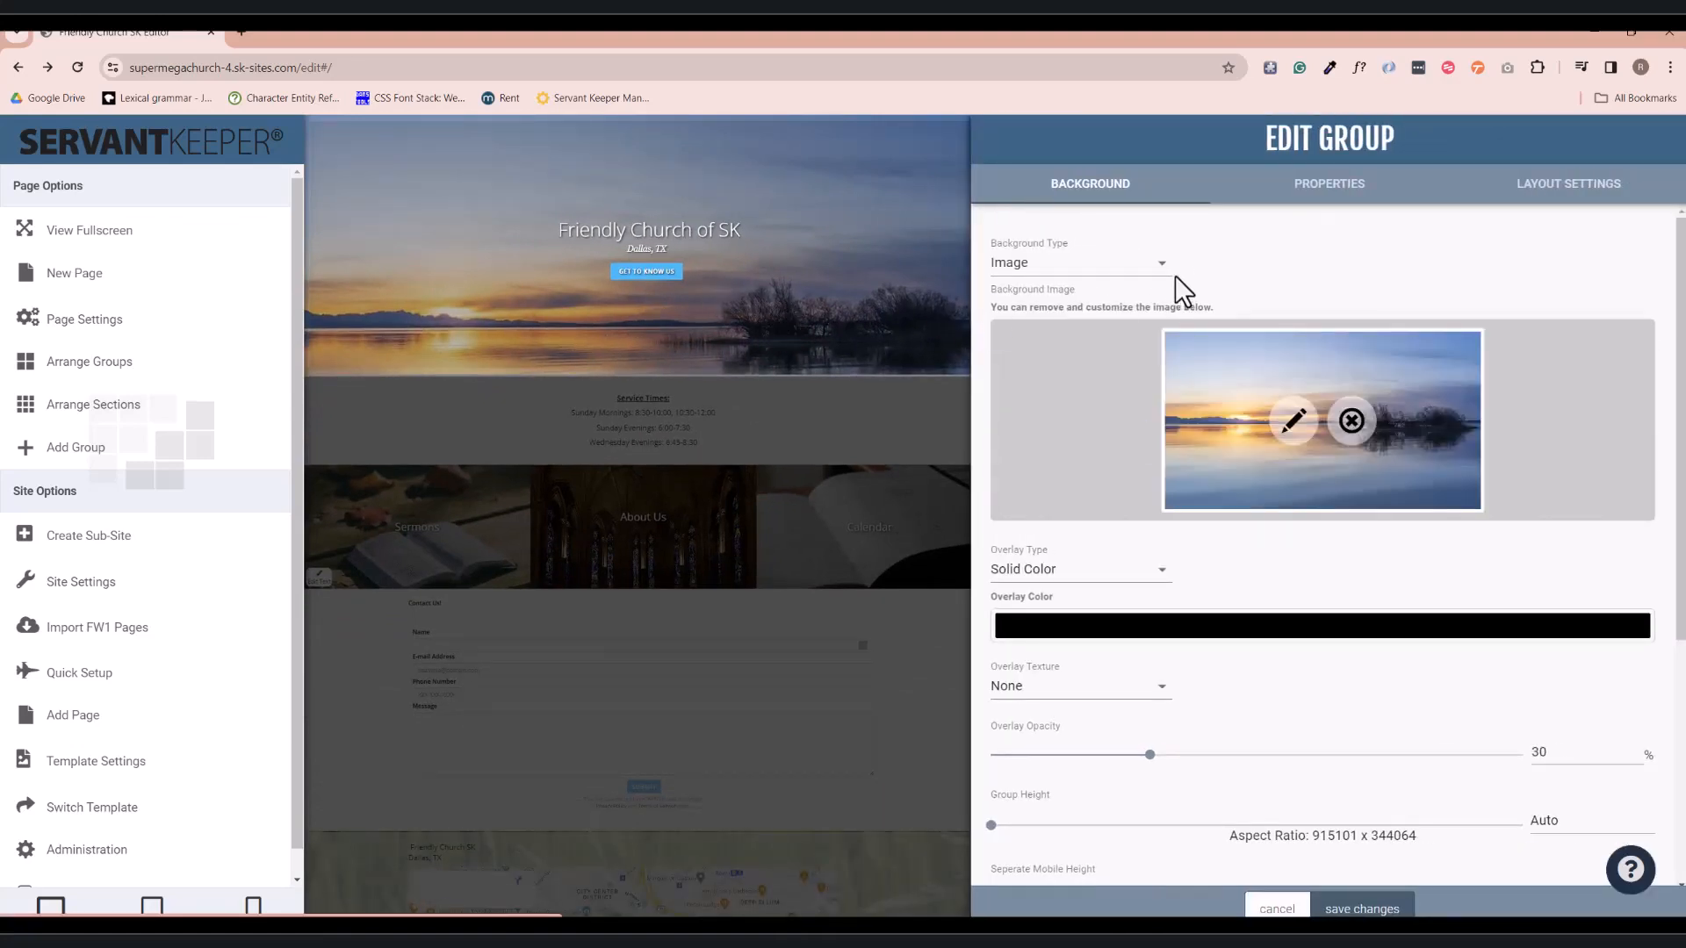
click(1163, 262)
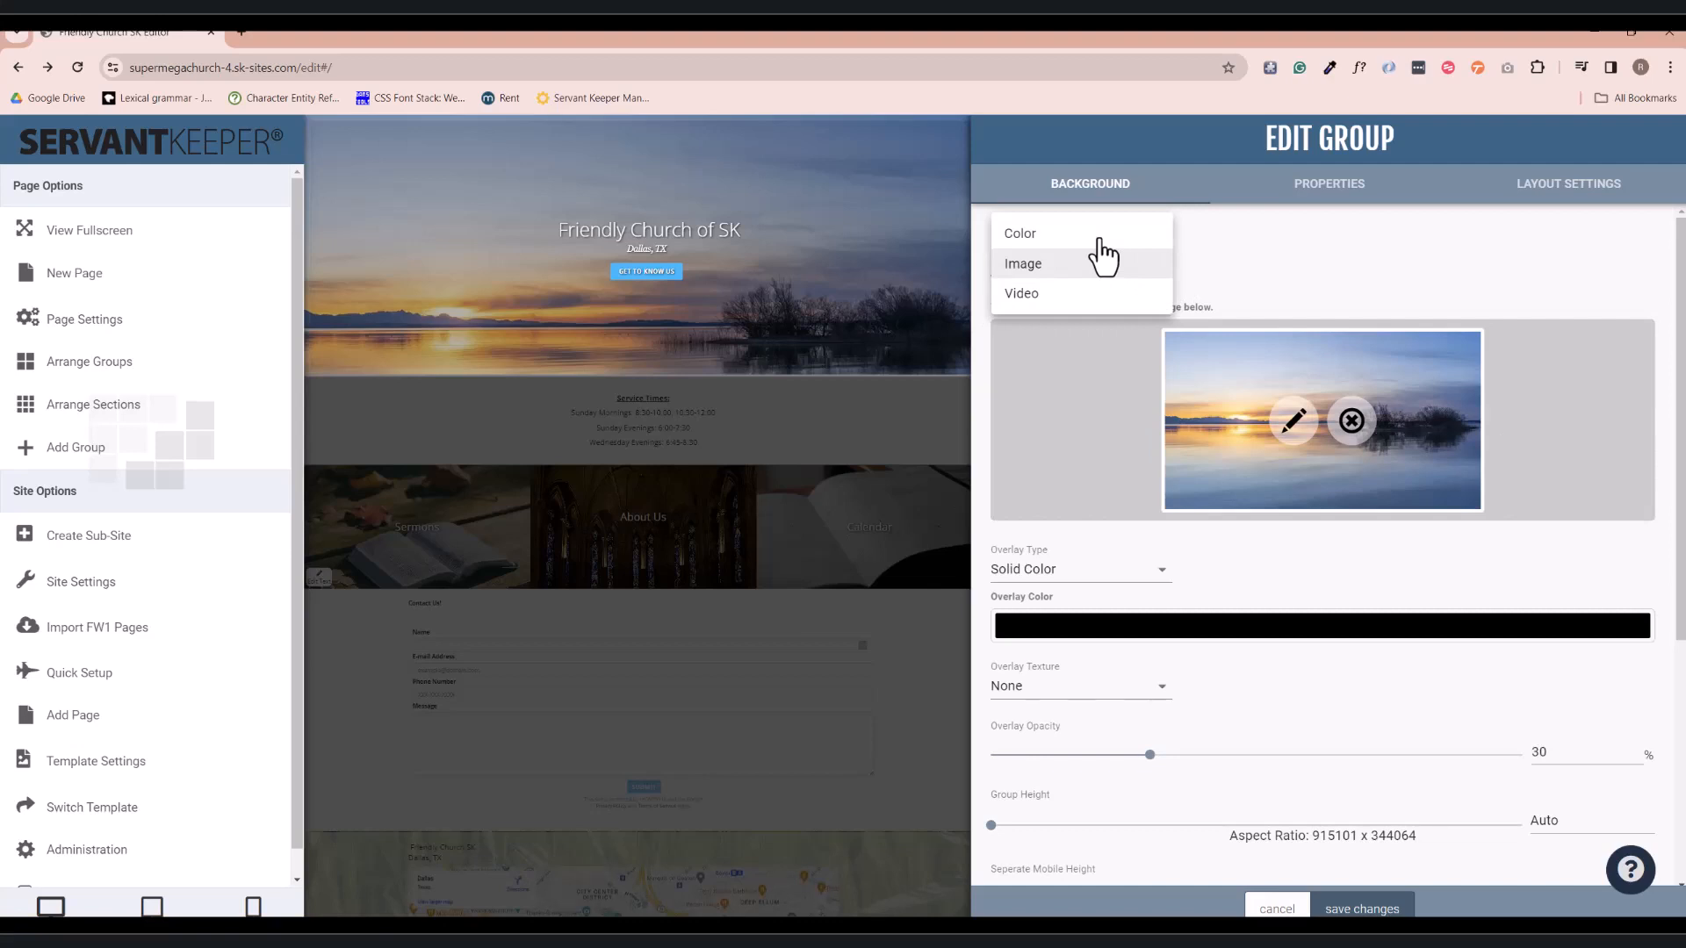
click(1353, 256)
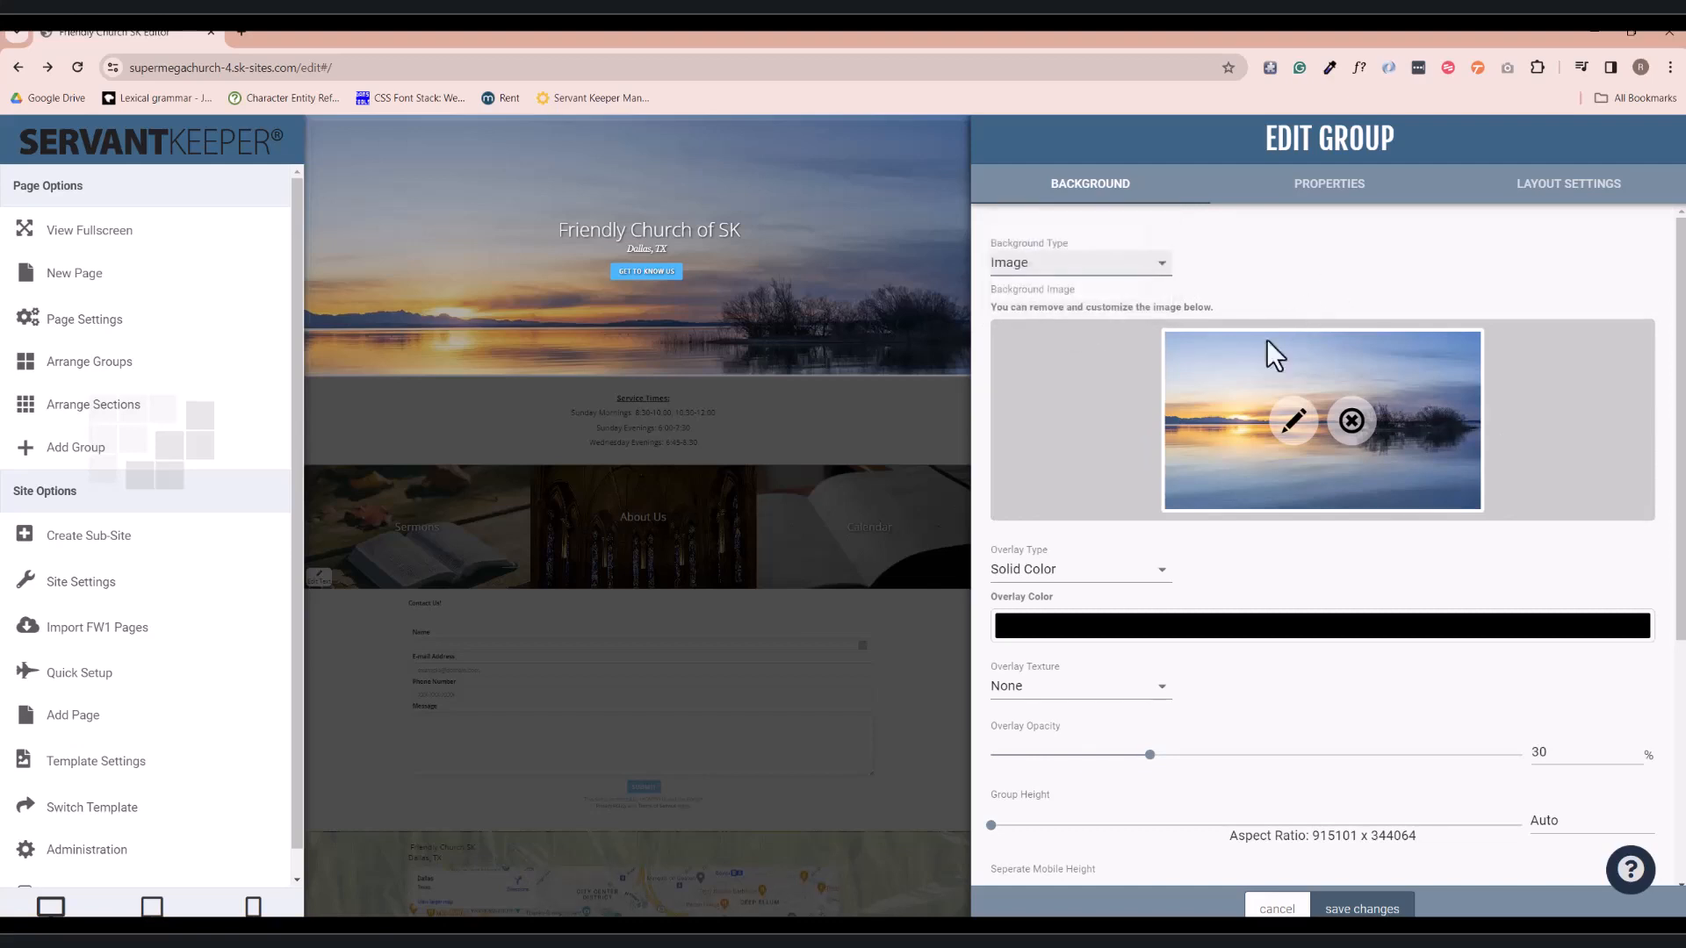
click(1351, 422)
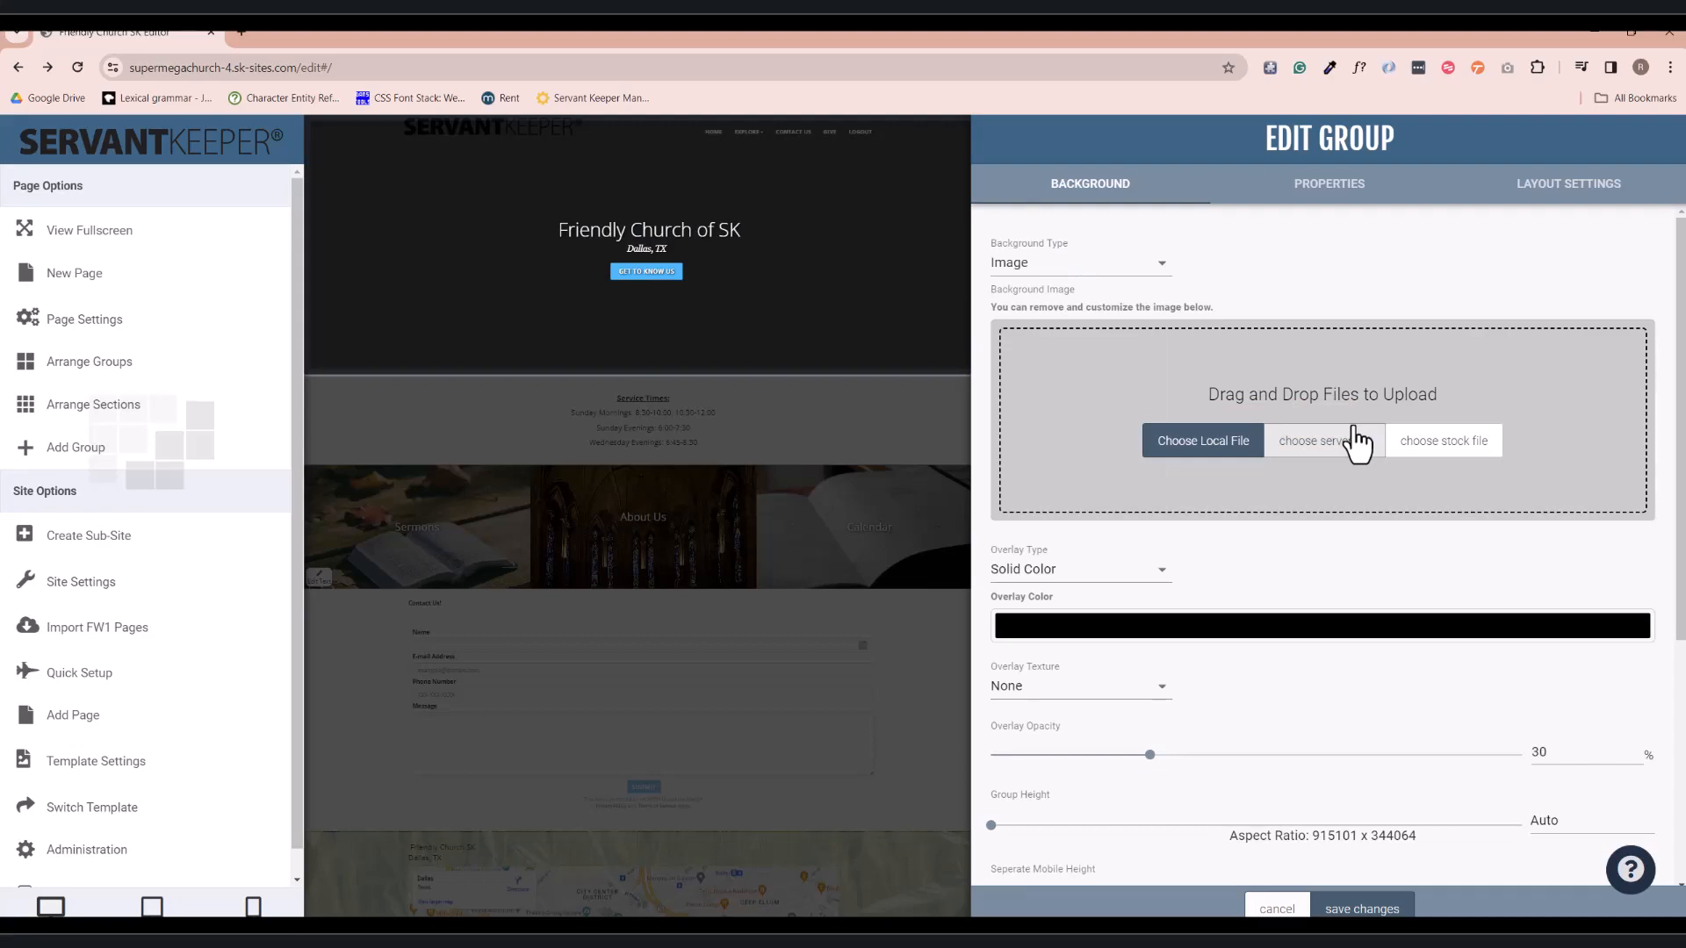
click(1464, 449)
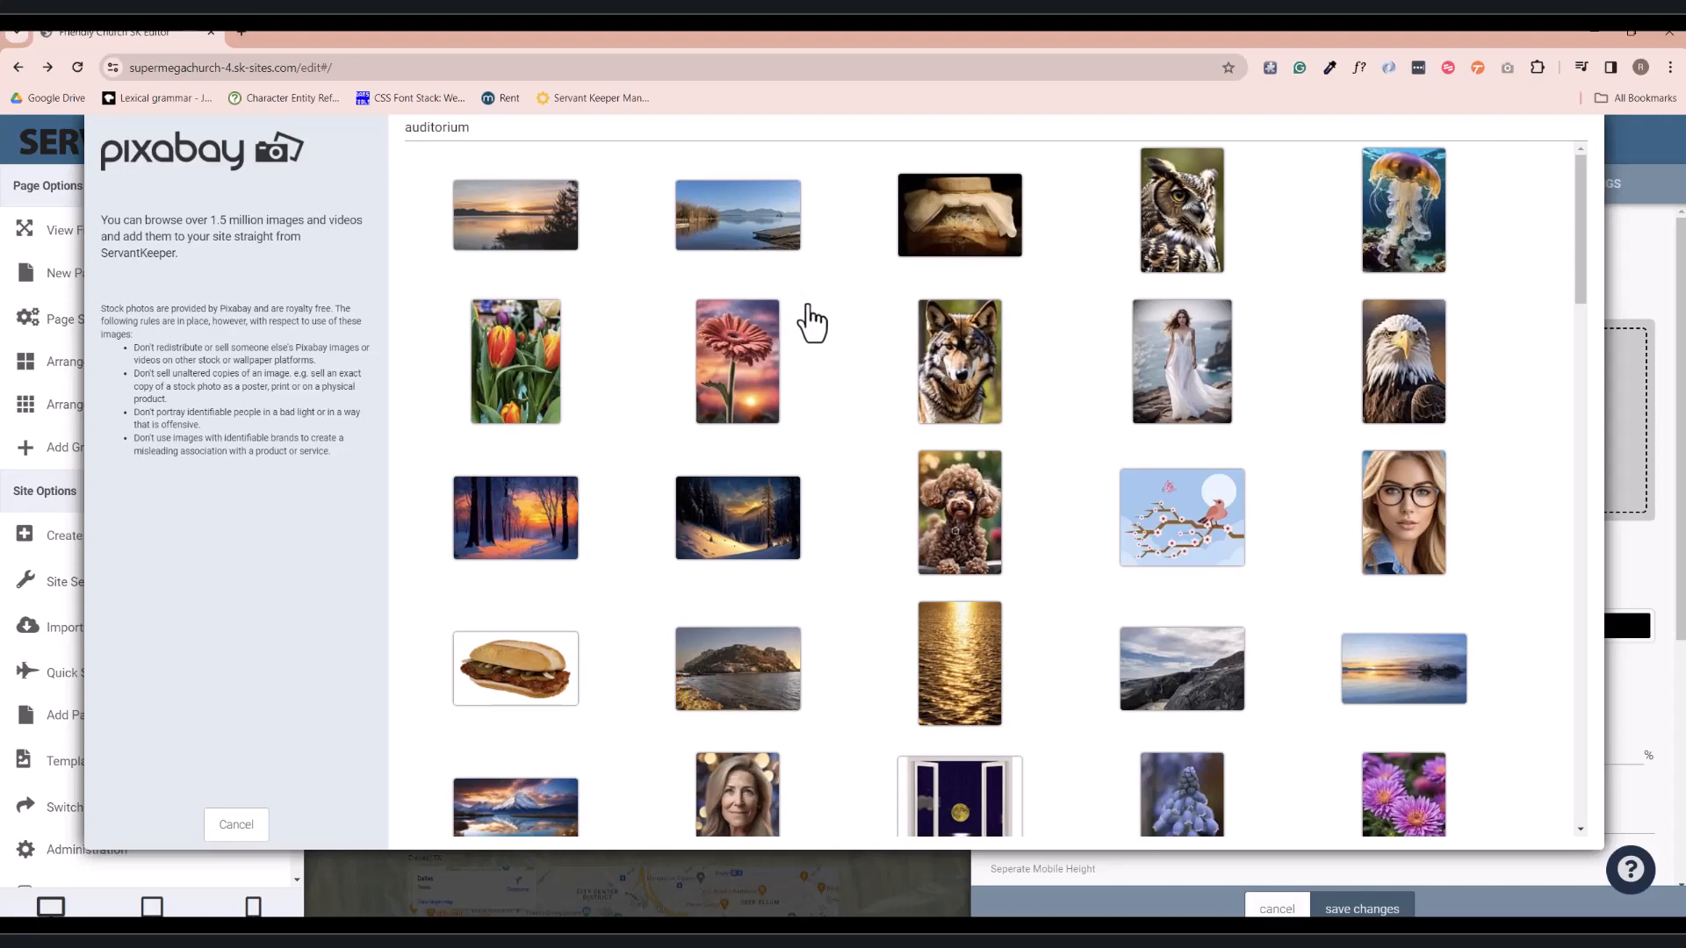
click(739, 235)
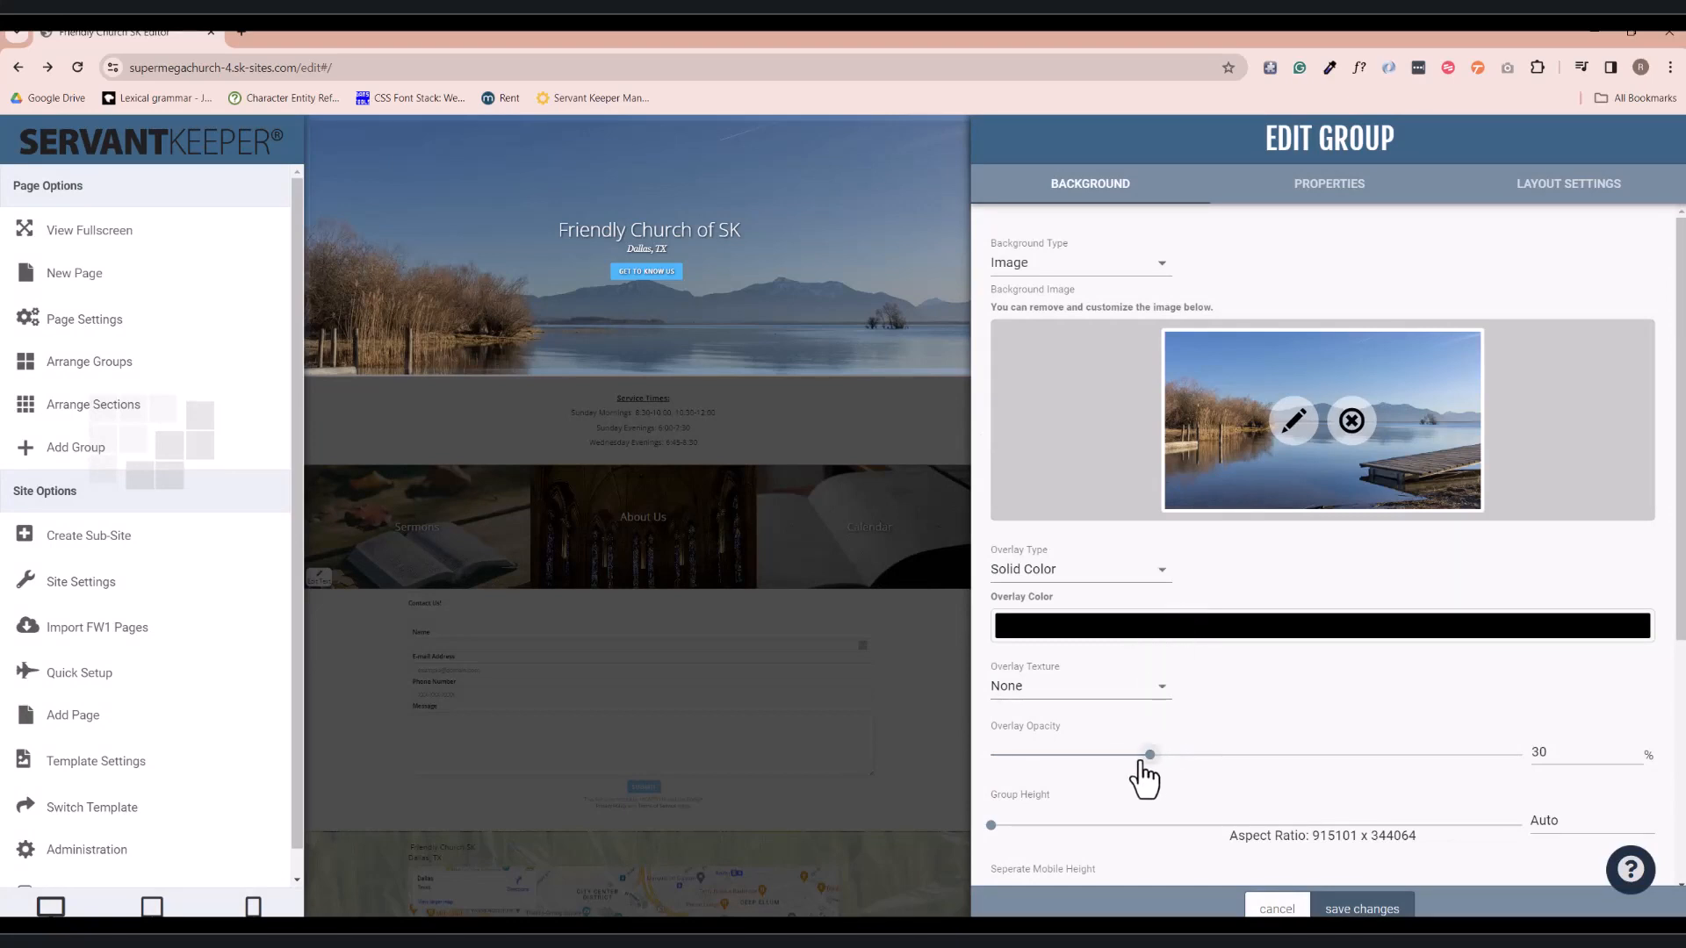
- Try a stronger overlay opacity on the banner, set it back to 30% and save the group changes
drag(1149, 755, 1261, 758)
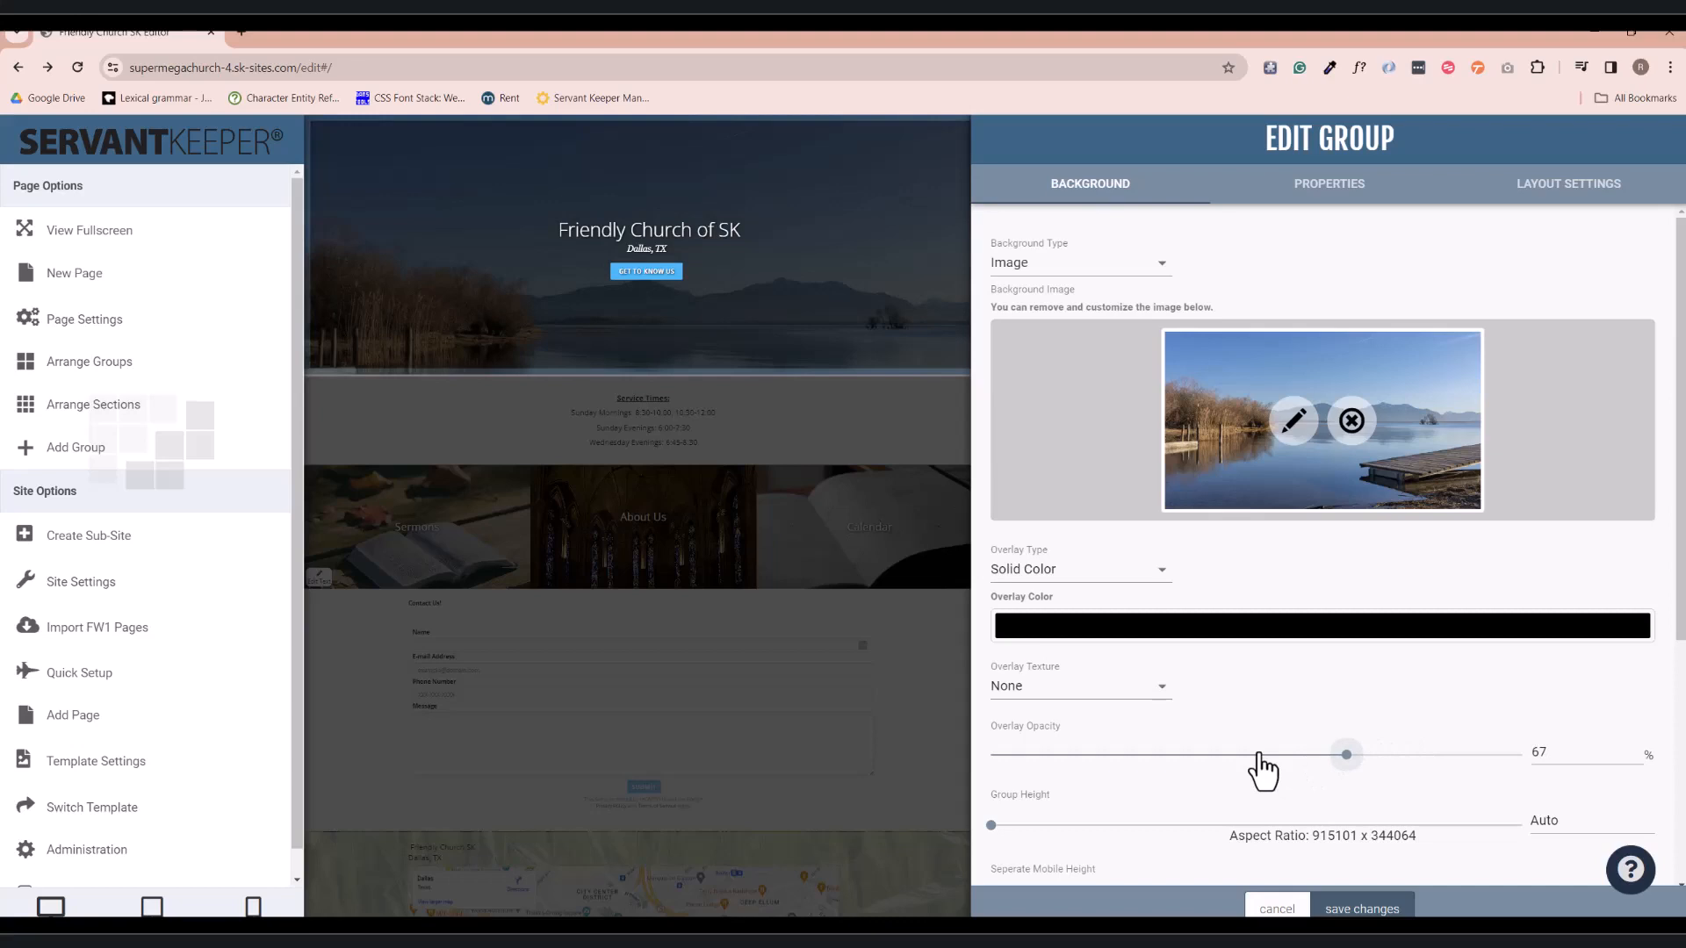
drag(1259, 757, 1153, 761)
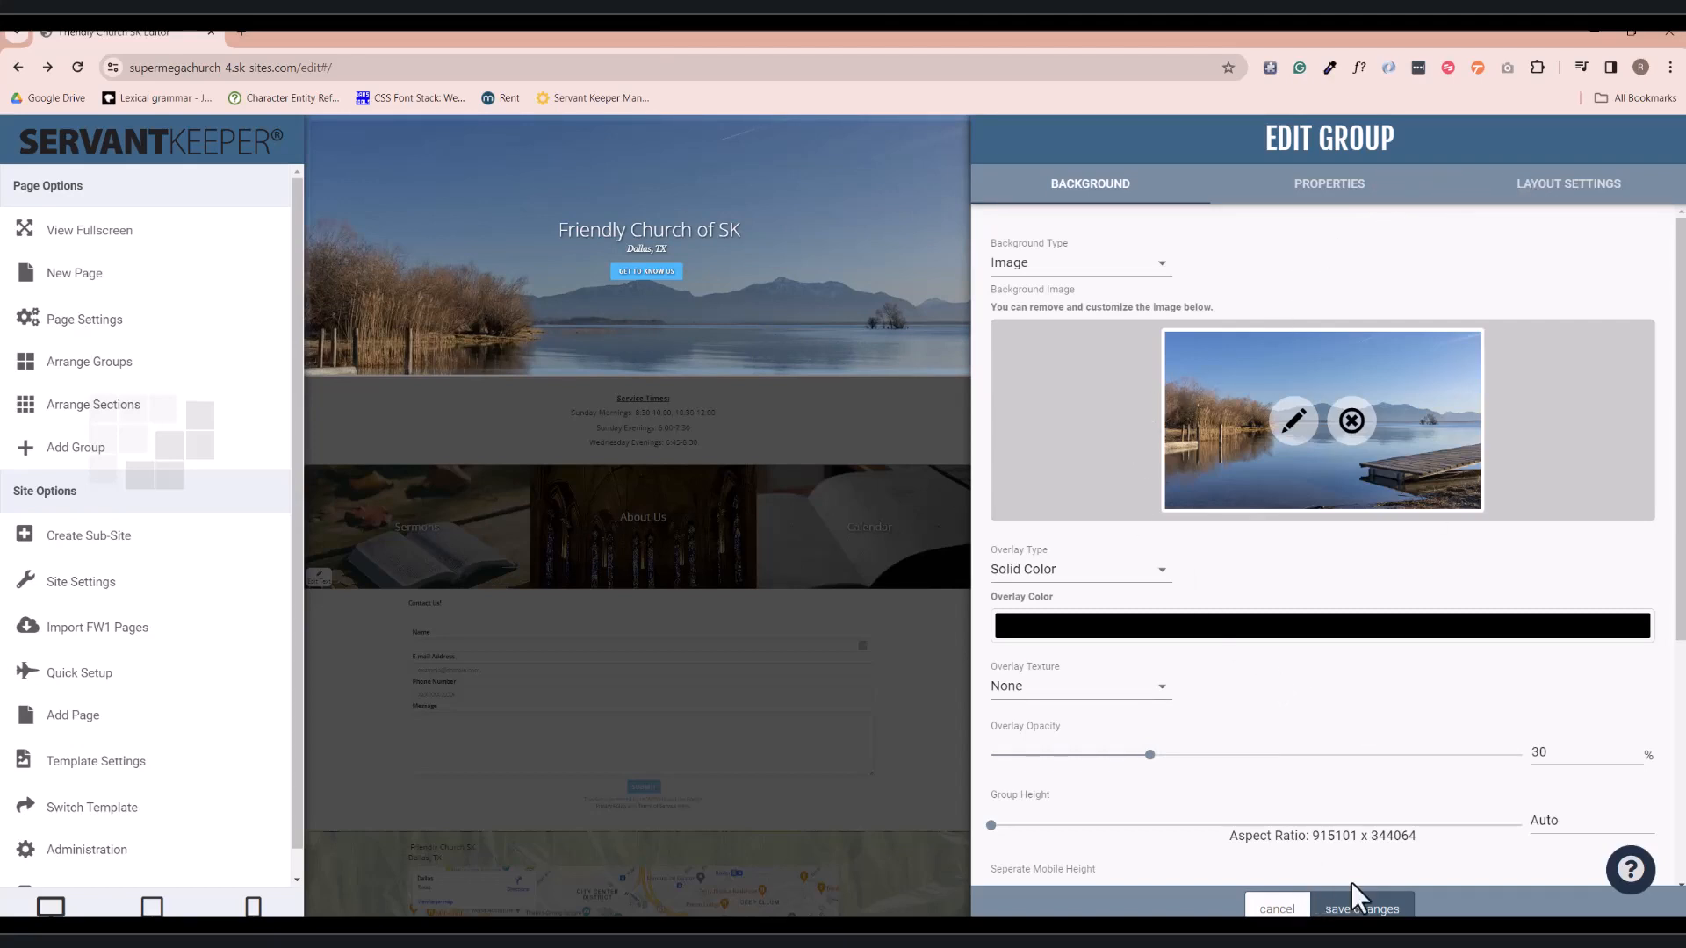
click(1361, 905)
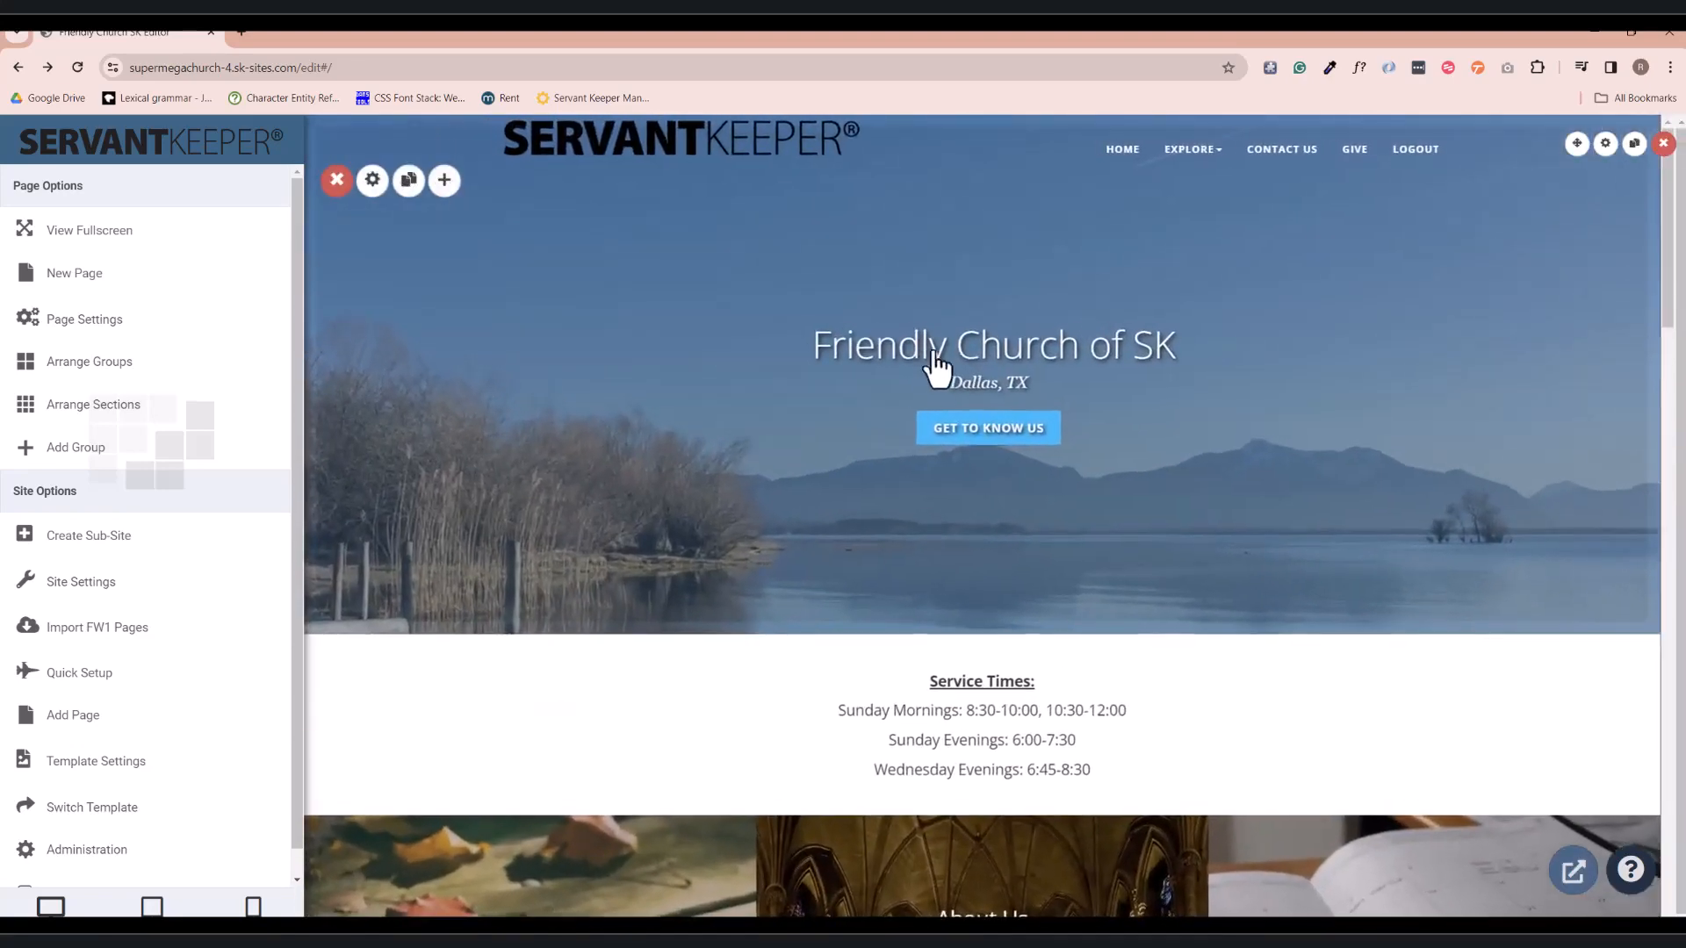
- Replace the "Dallas, TX" line under the banner heading with "We're Friendly!"
click(978, 378)
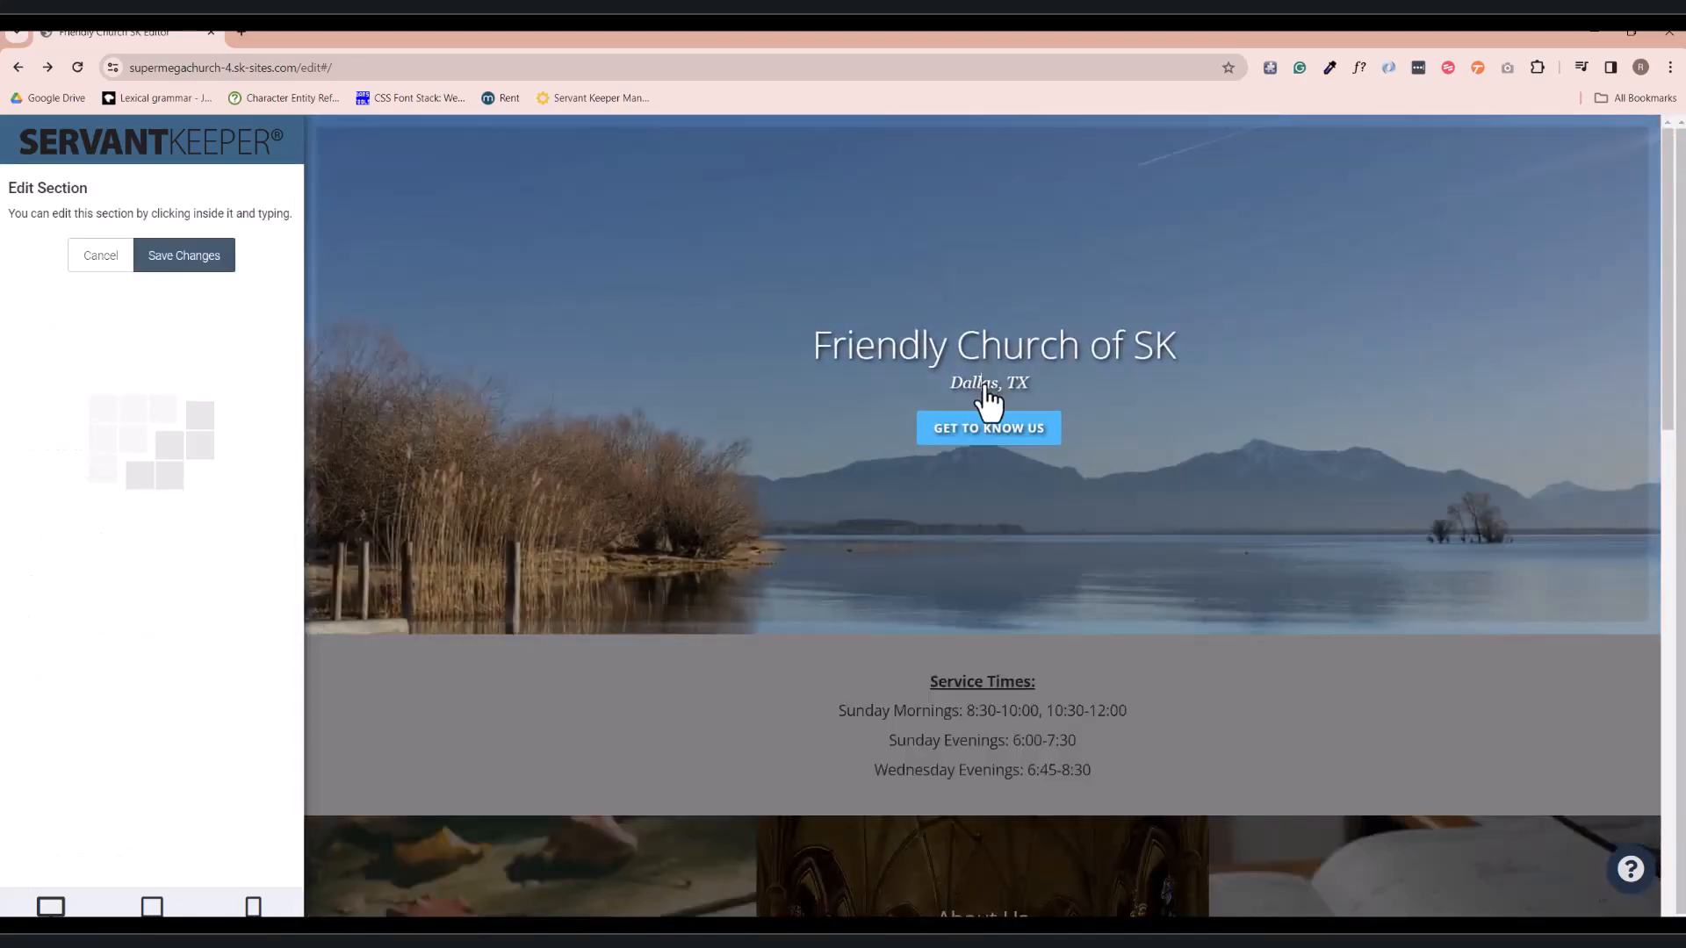
double_click(984, 386)
triple_click(1025, 379)
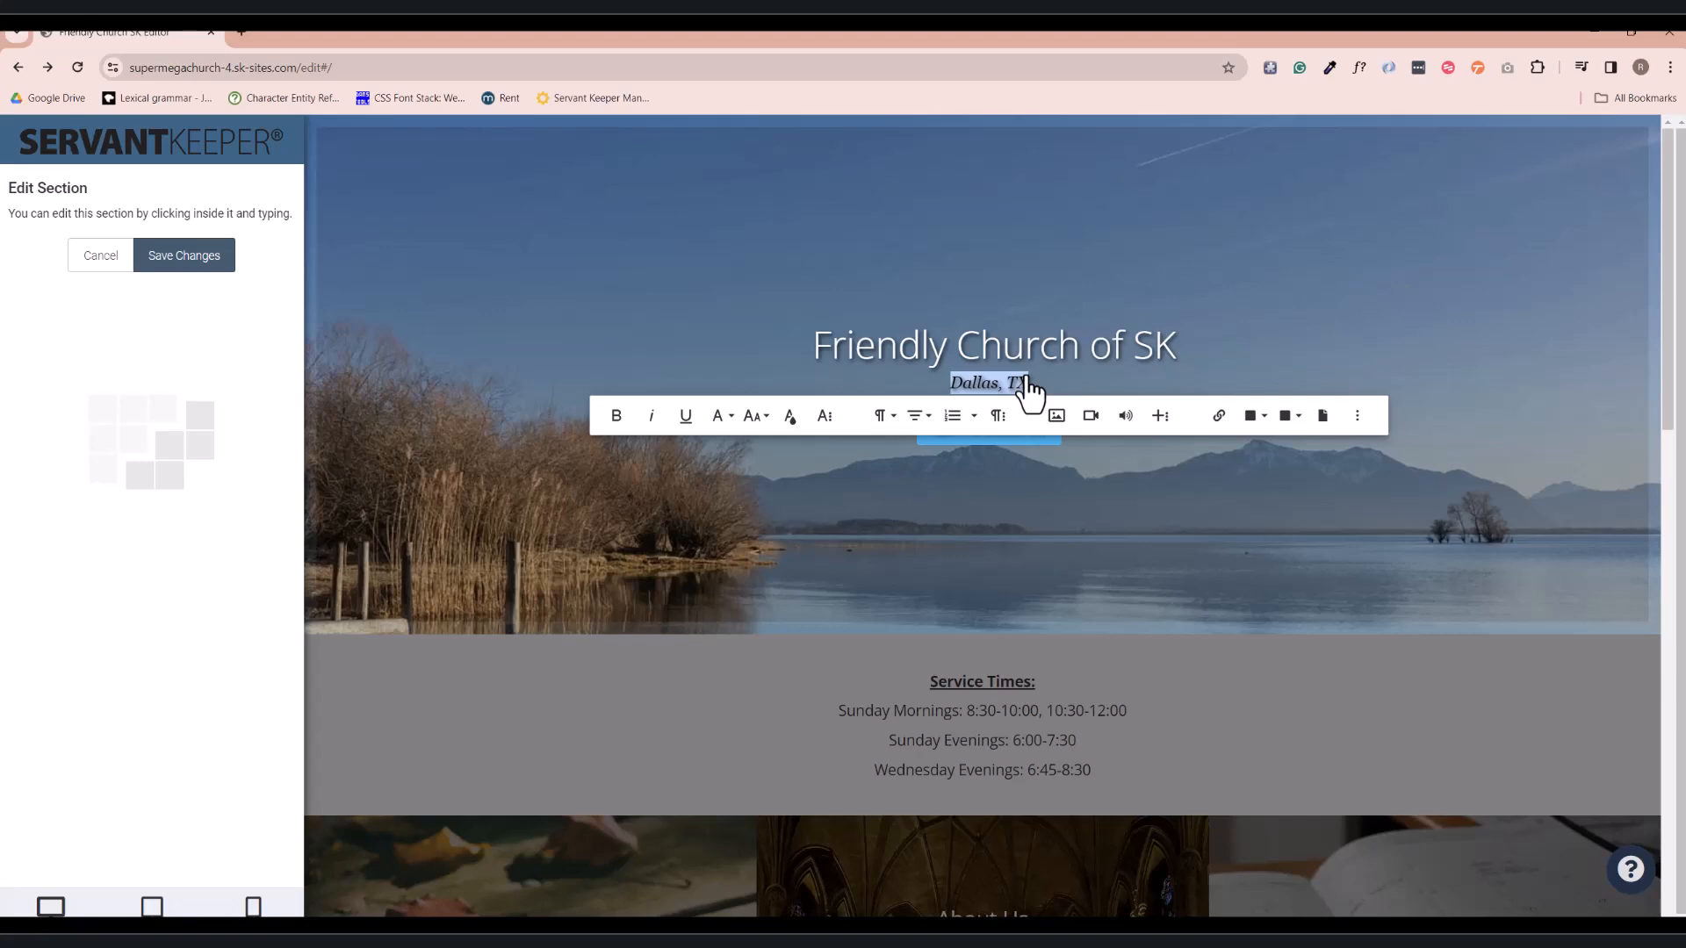
text(We're F)
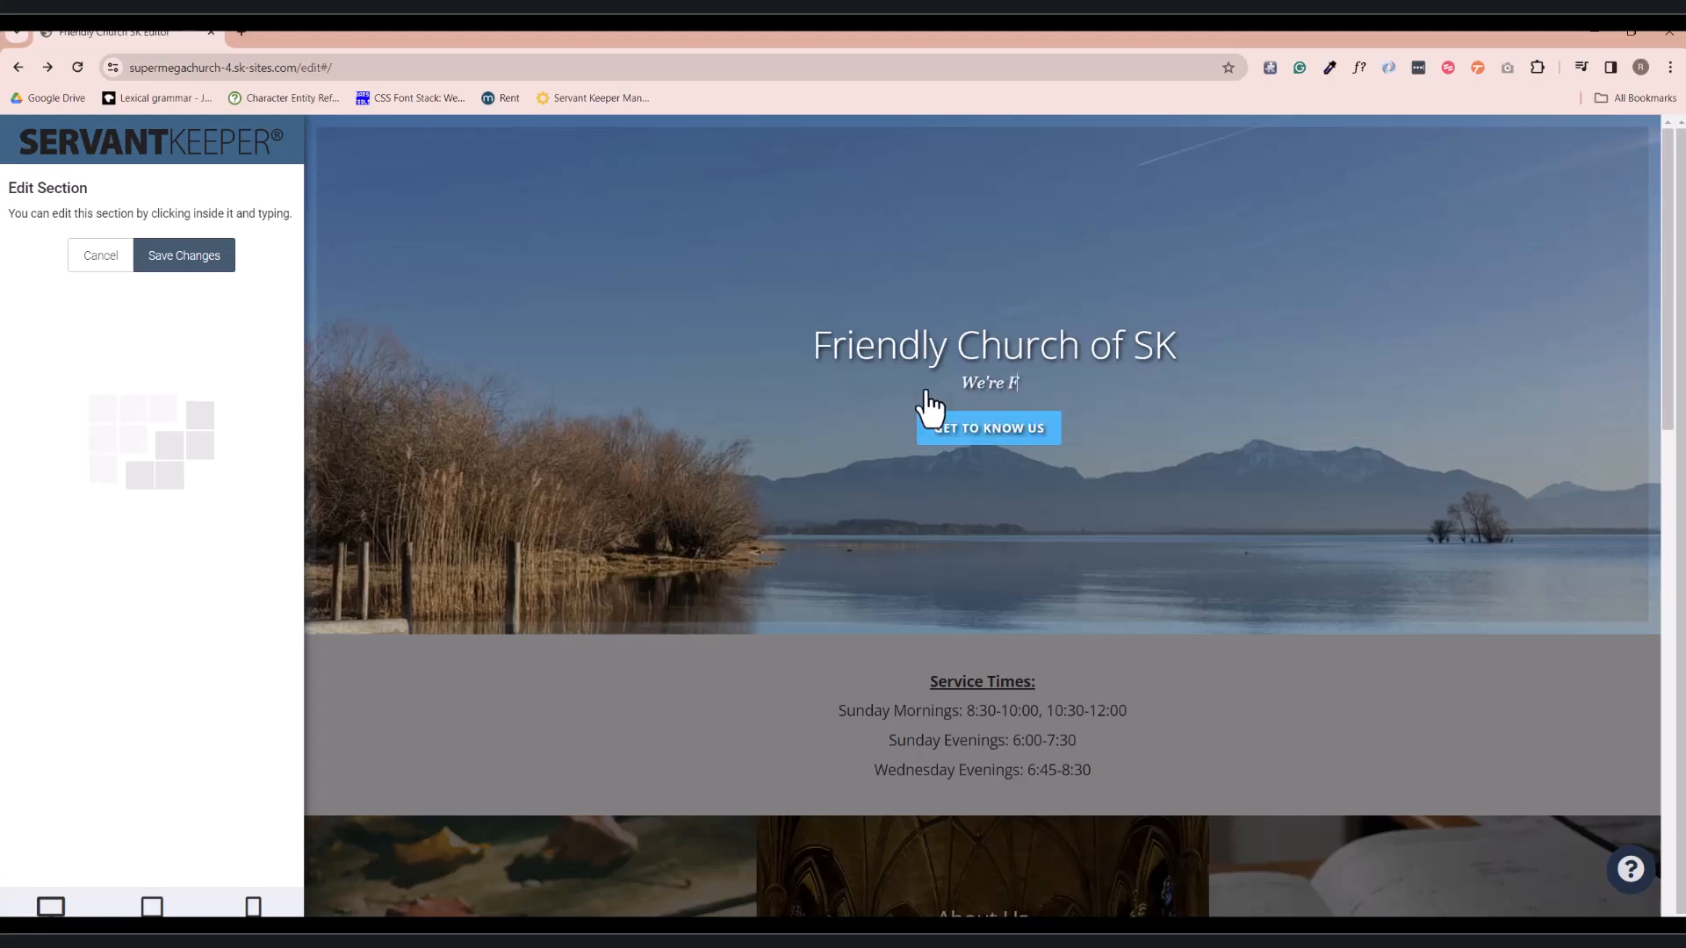
text(riendly!)
- Undo the text edit to the line under the banner heading and save the section
key(ctrl+z)
key(ctrl+z)
key(ctrl+z)
key(ctrl+z)
key(ctrl+z)
click(203, 256)
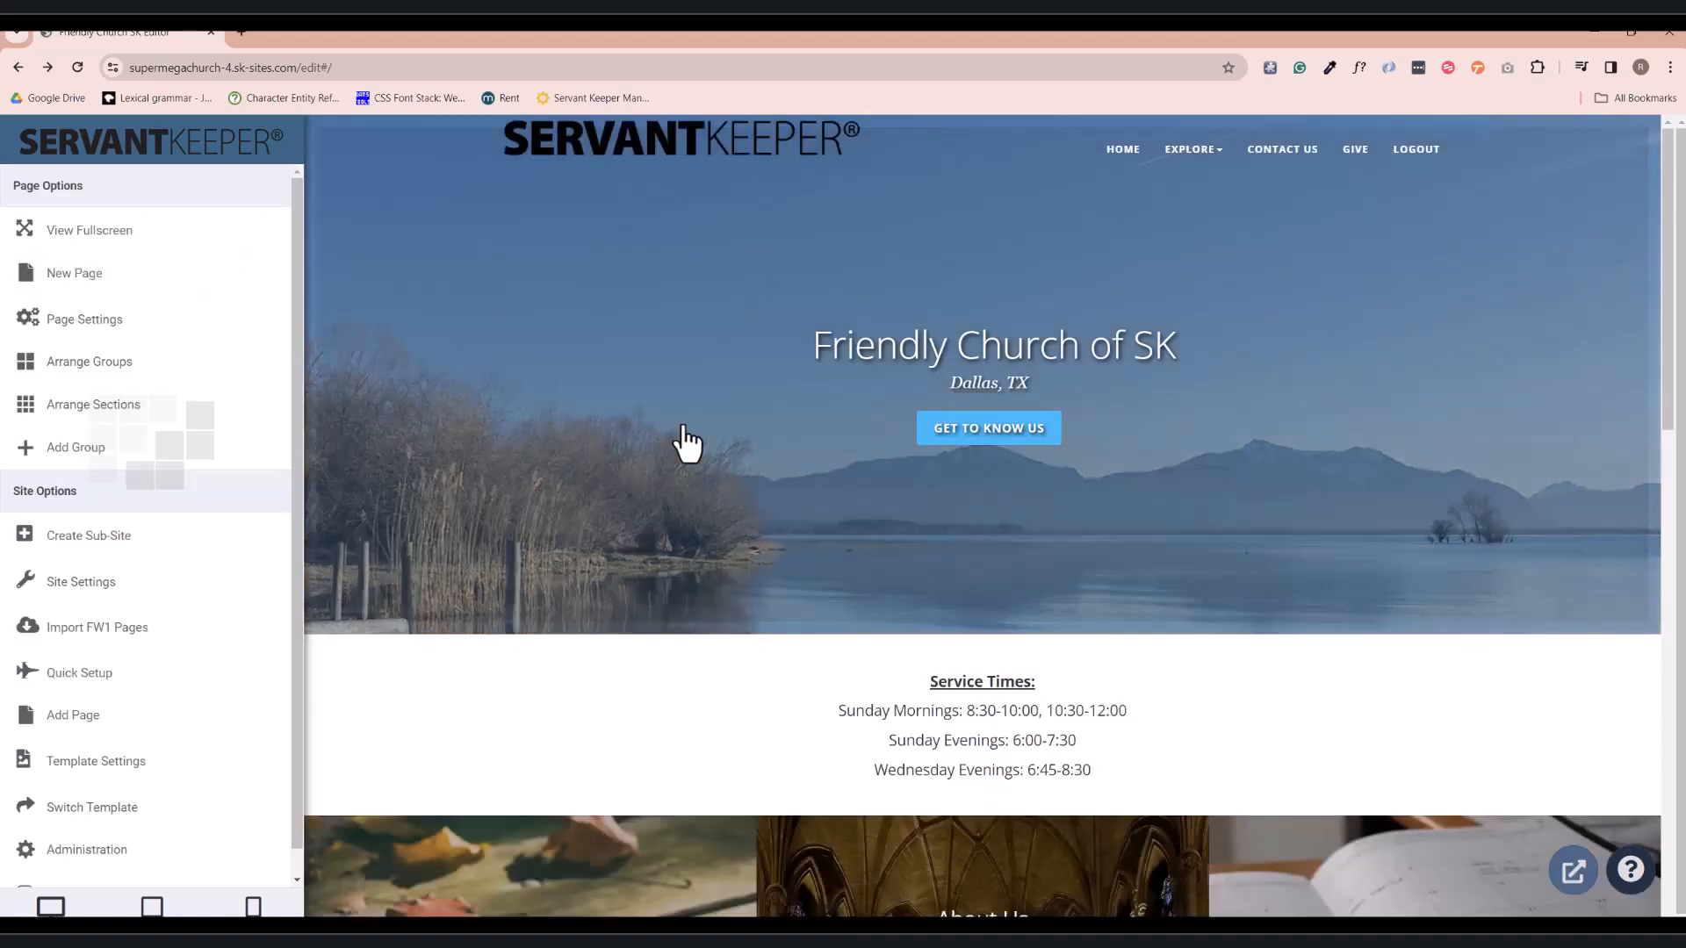
- Examine how the home page's banner and the groups below it are laid out in the tablet and mobile previews
mouse_move(676, 435)
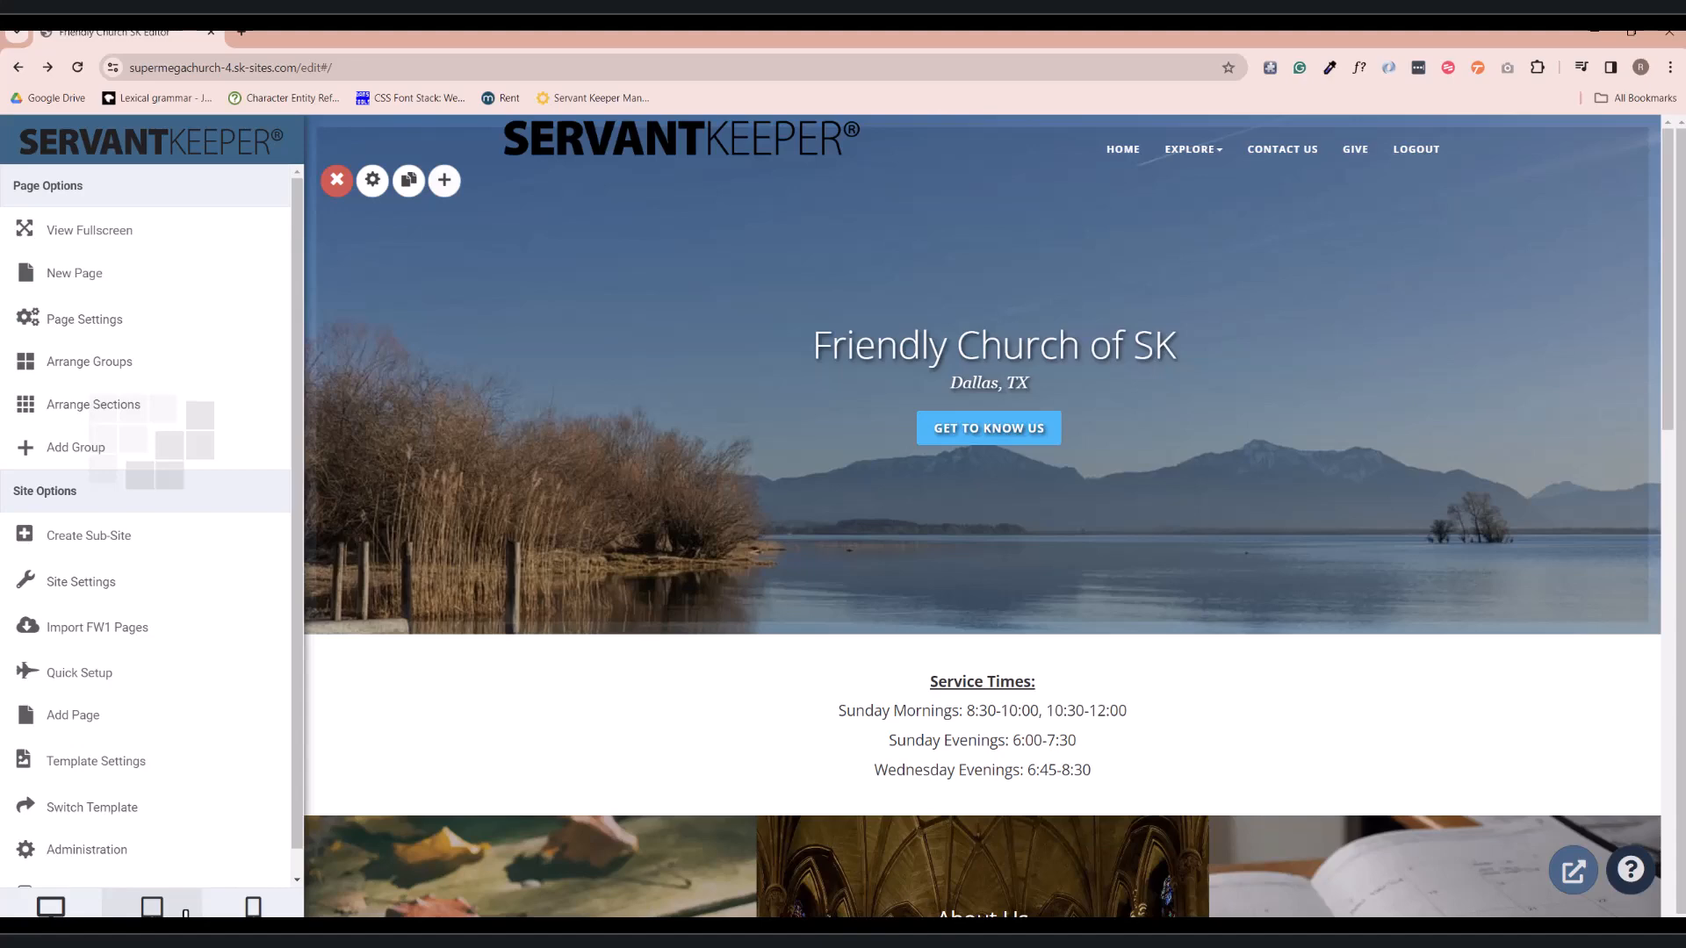
click(186, 911)
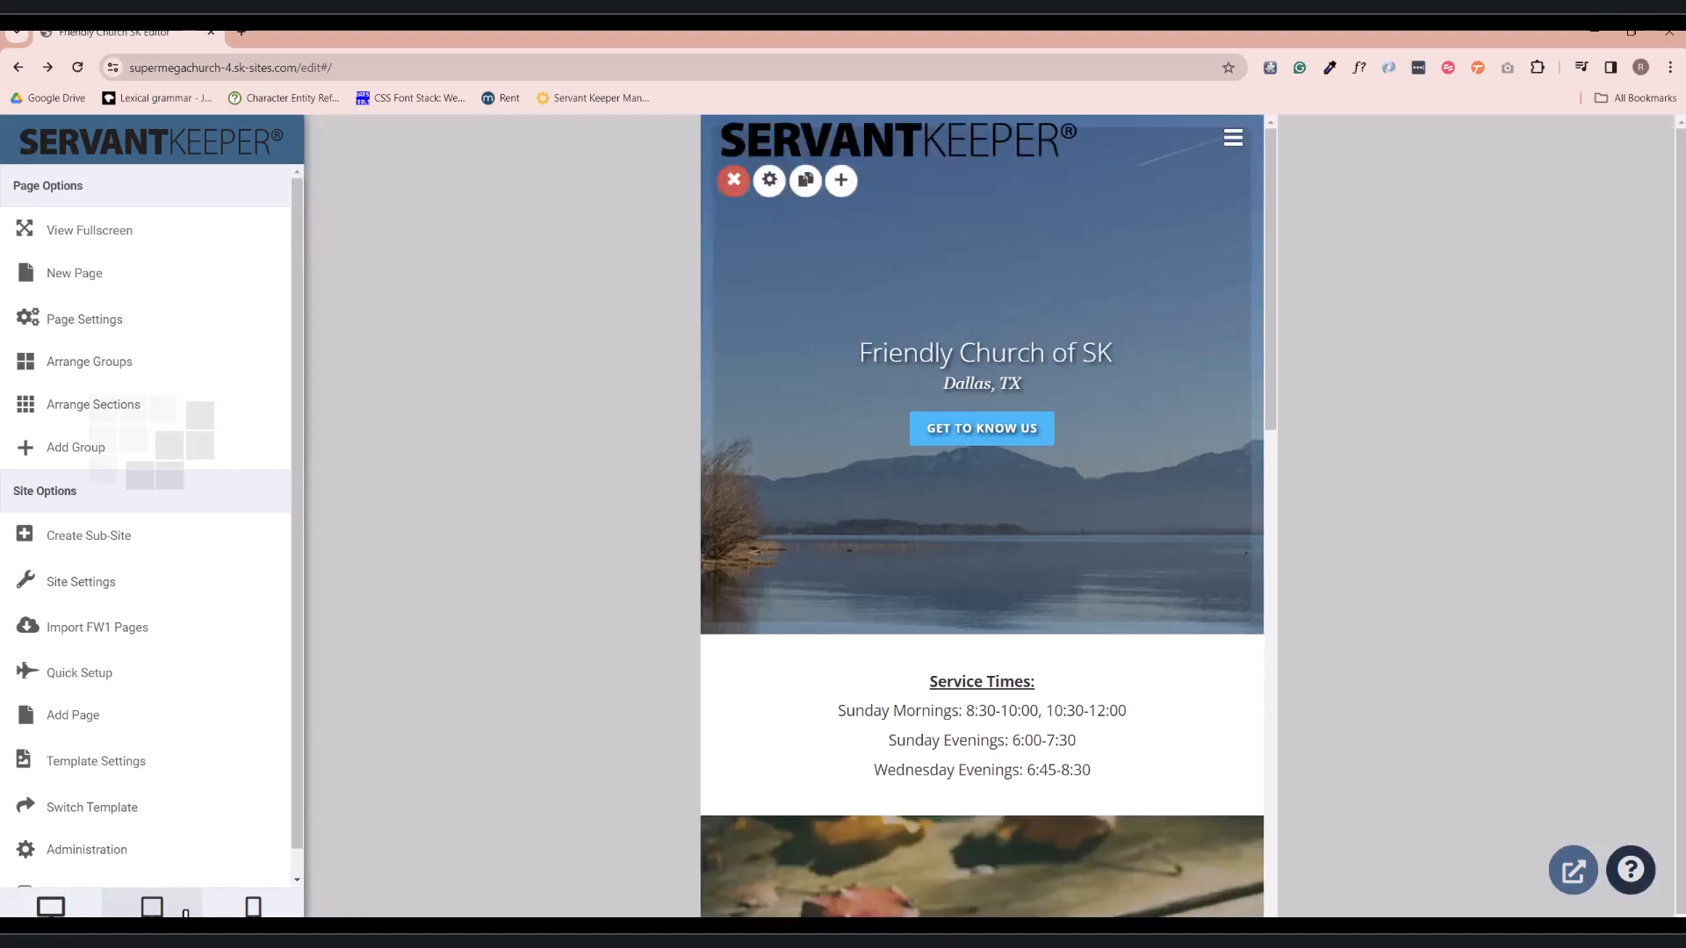
scroll(852, 435, down, 5)
scroll(859, 437, down, 5)
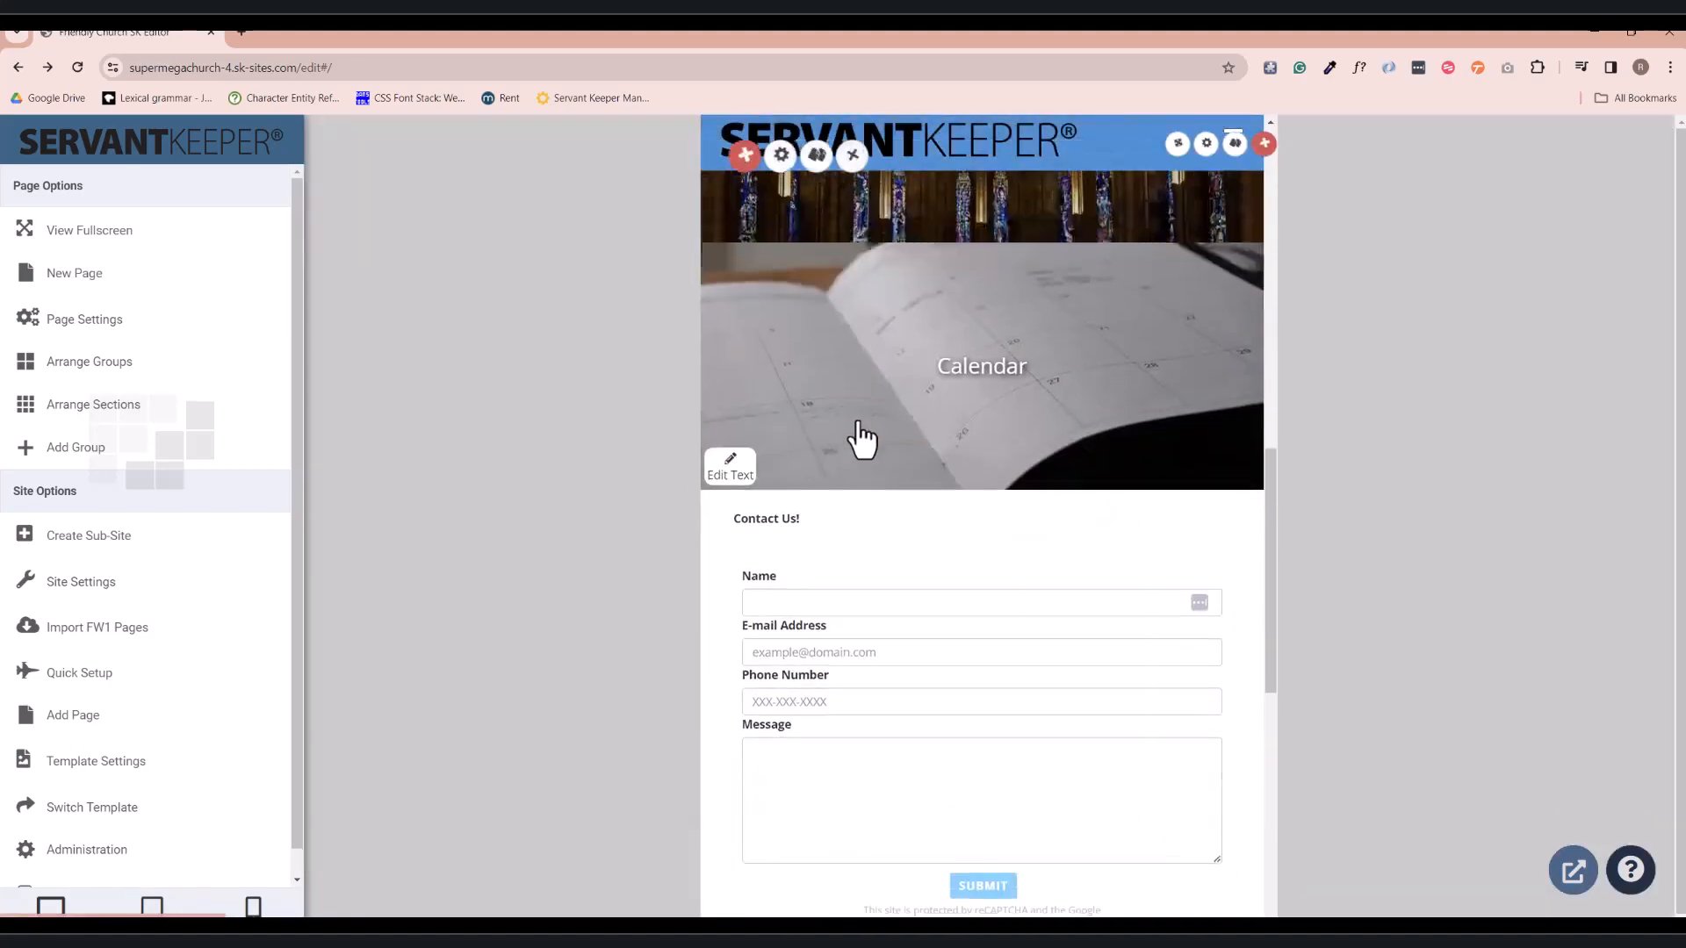
scroll(858, 444, up, 10)
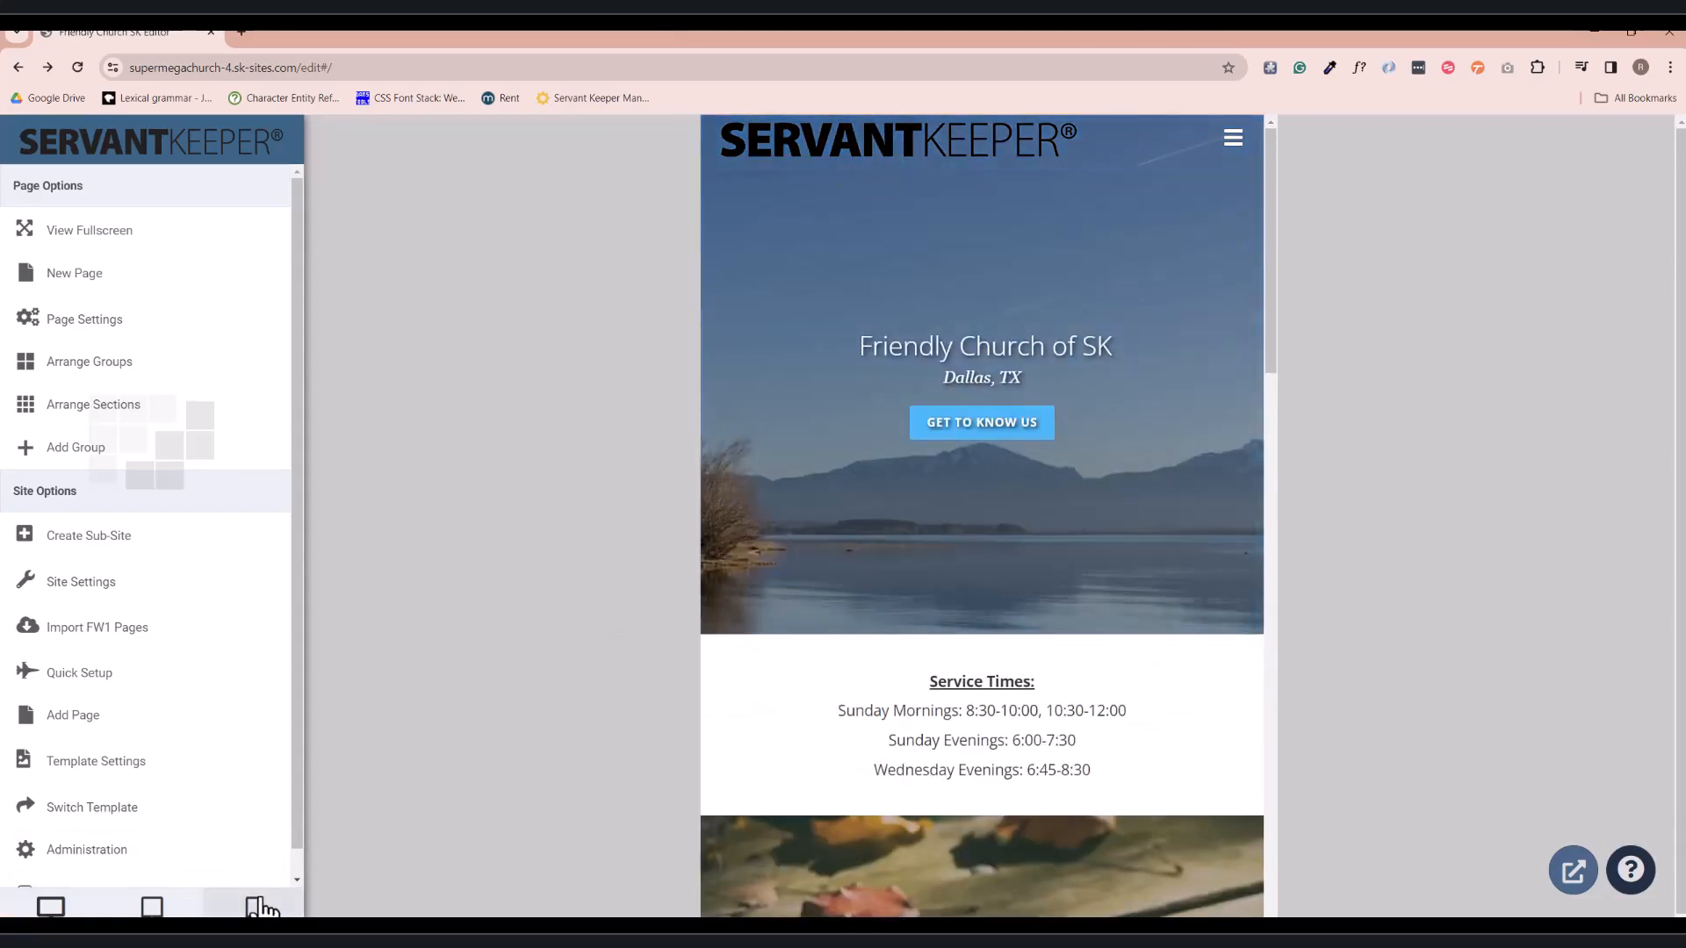
click(254, 906)
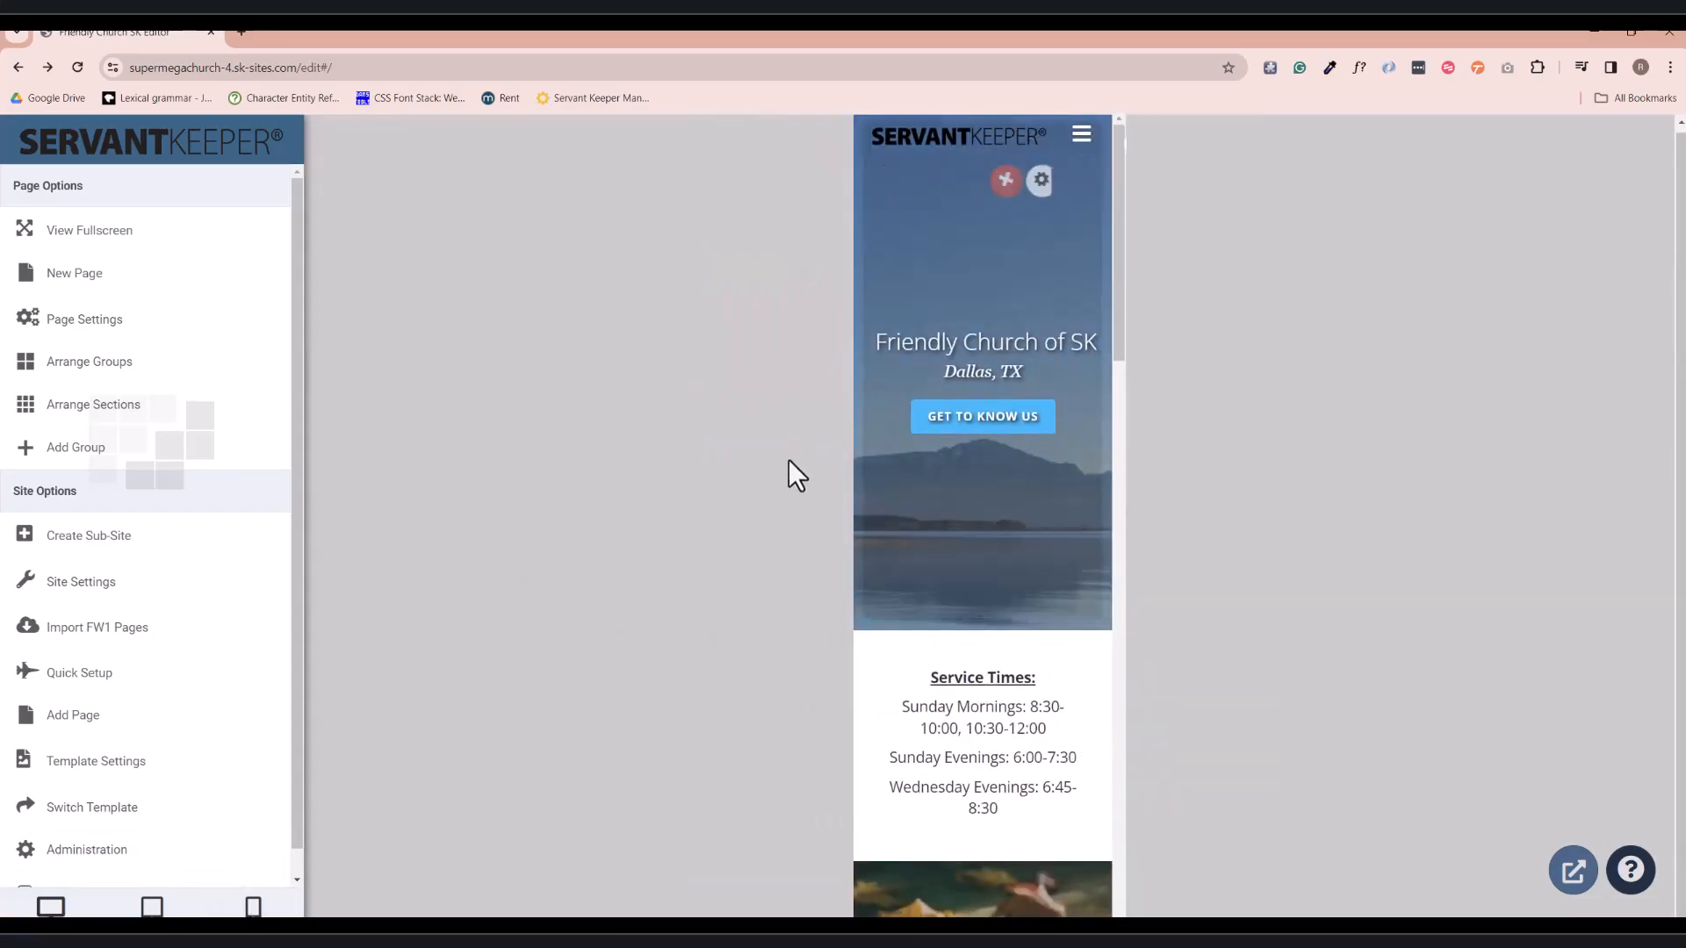
scroll(903, 524, down, 6)
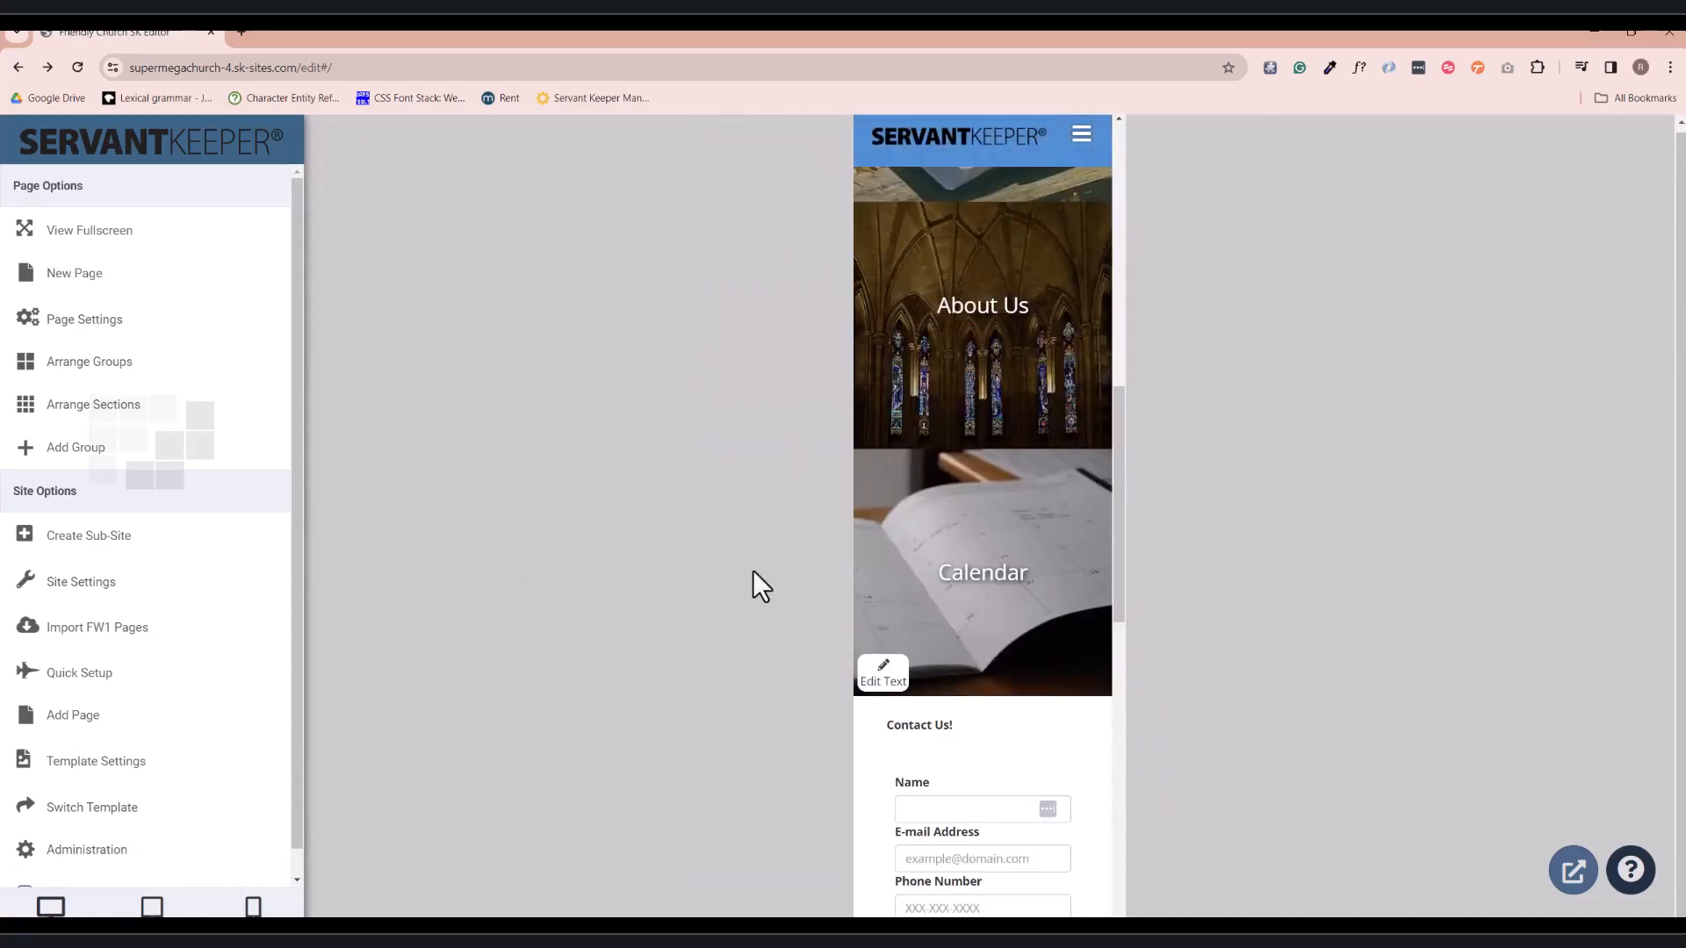
- Return the home page from the mobile preview to the desktop layout
scroll(922, 551, up, 6)
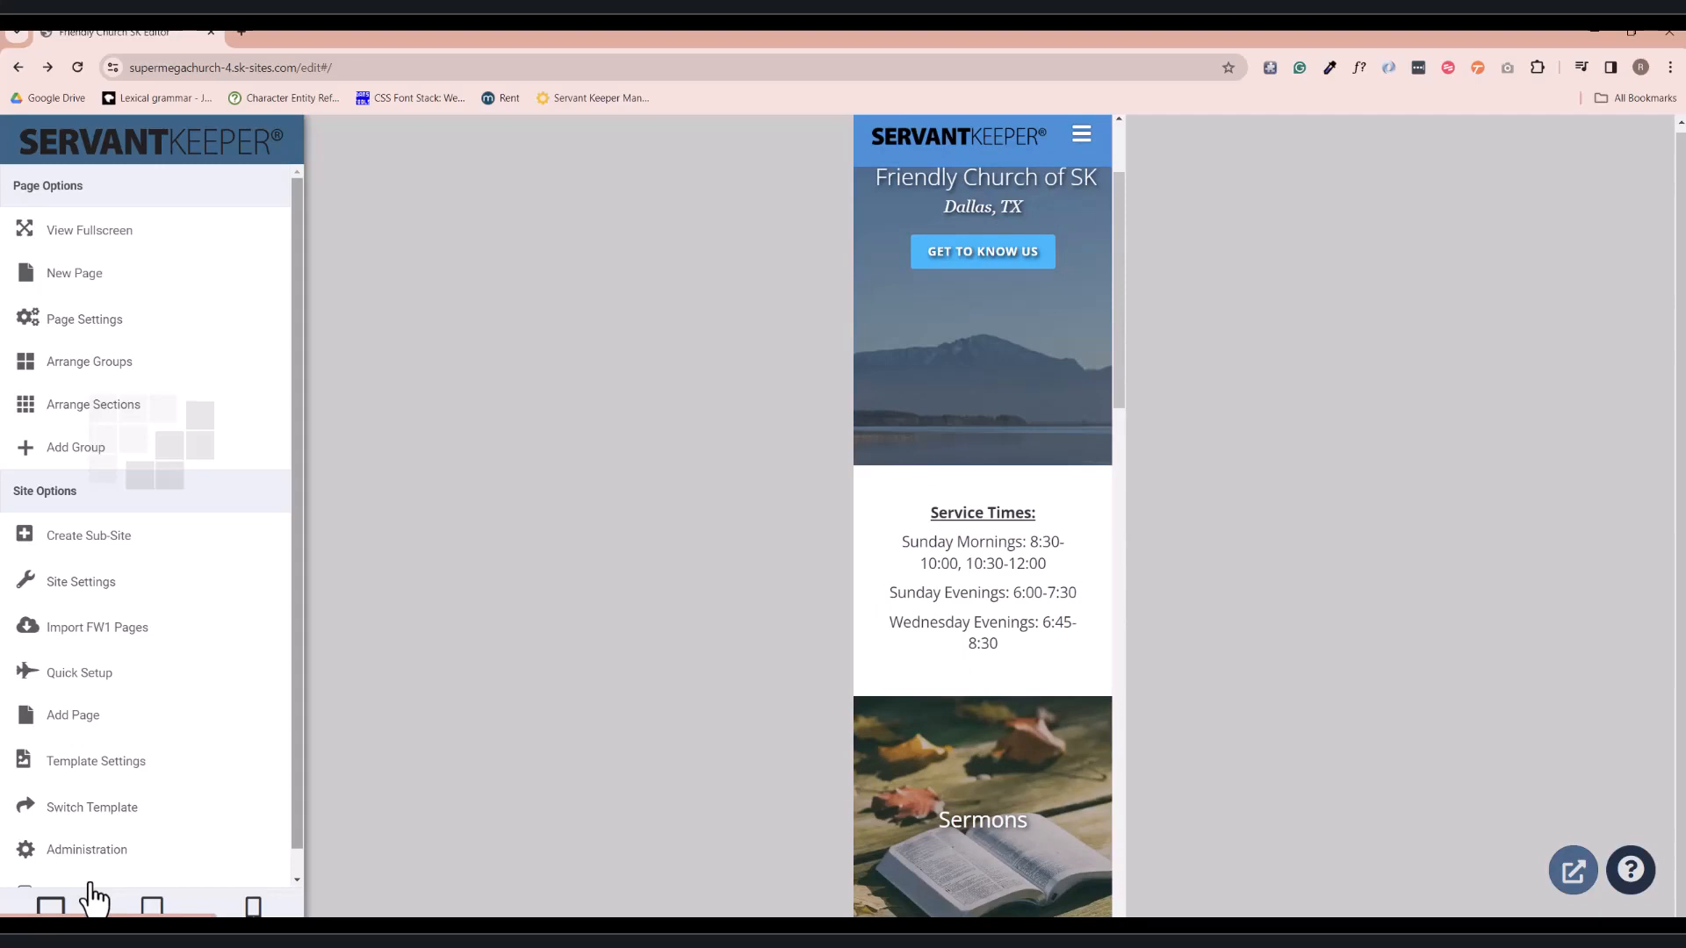
click(51, 907)
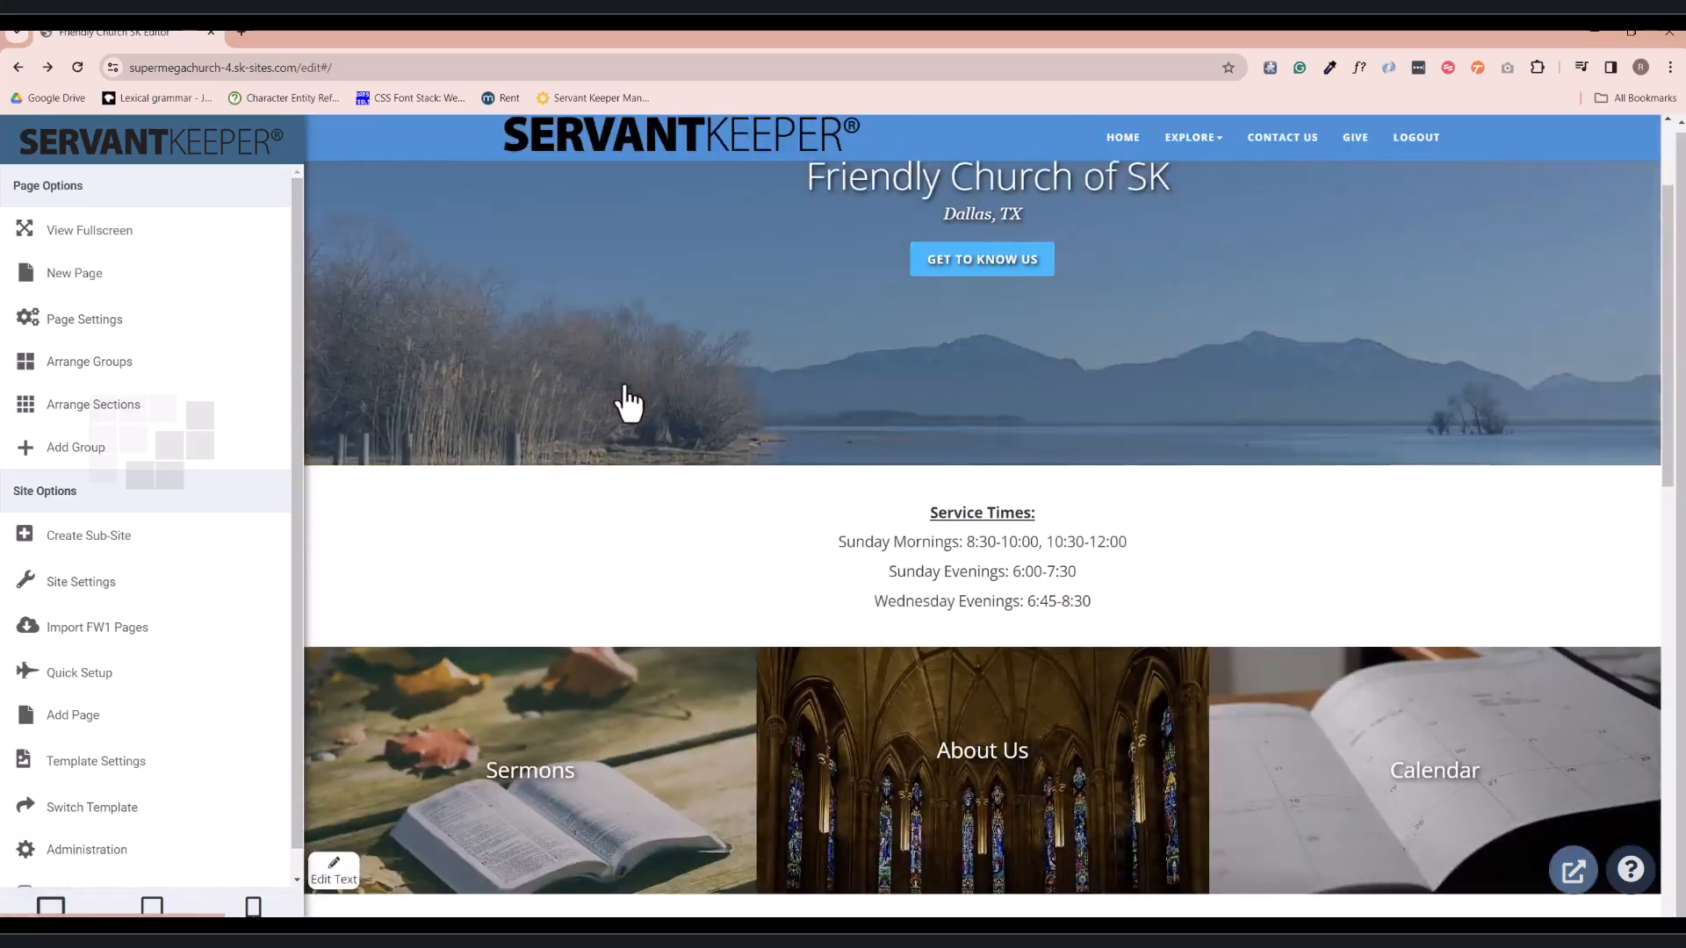
mouse_move(624, 384)
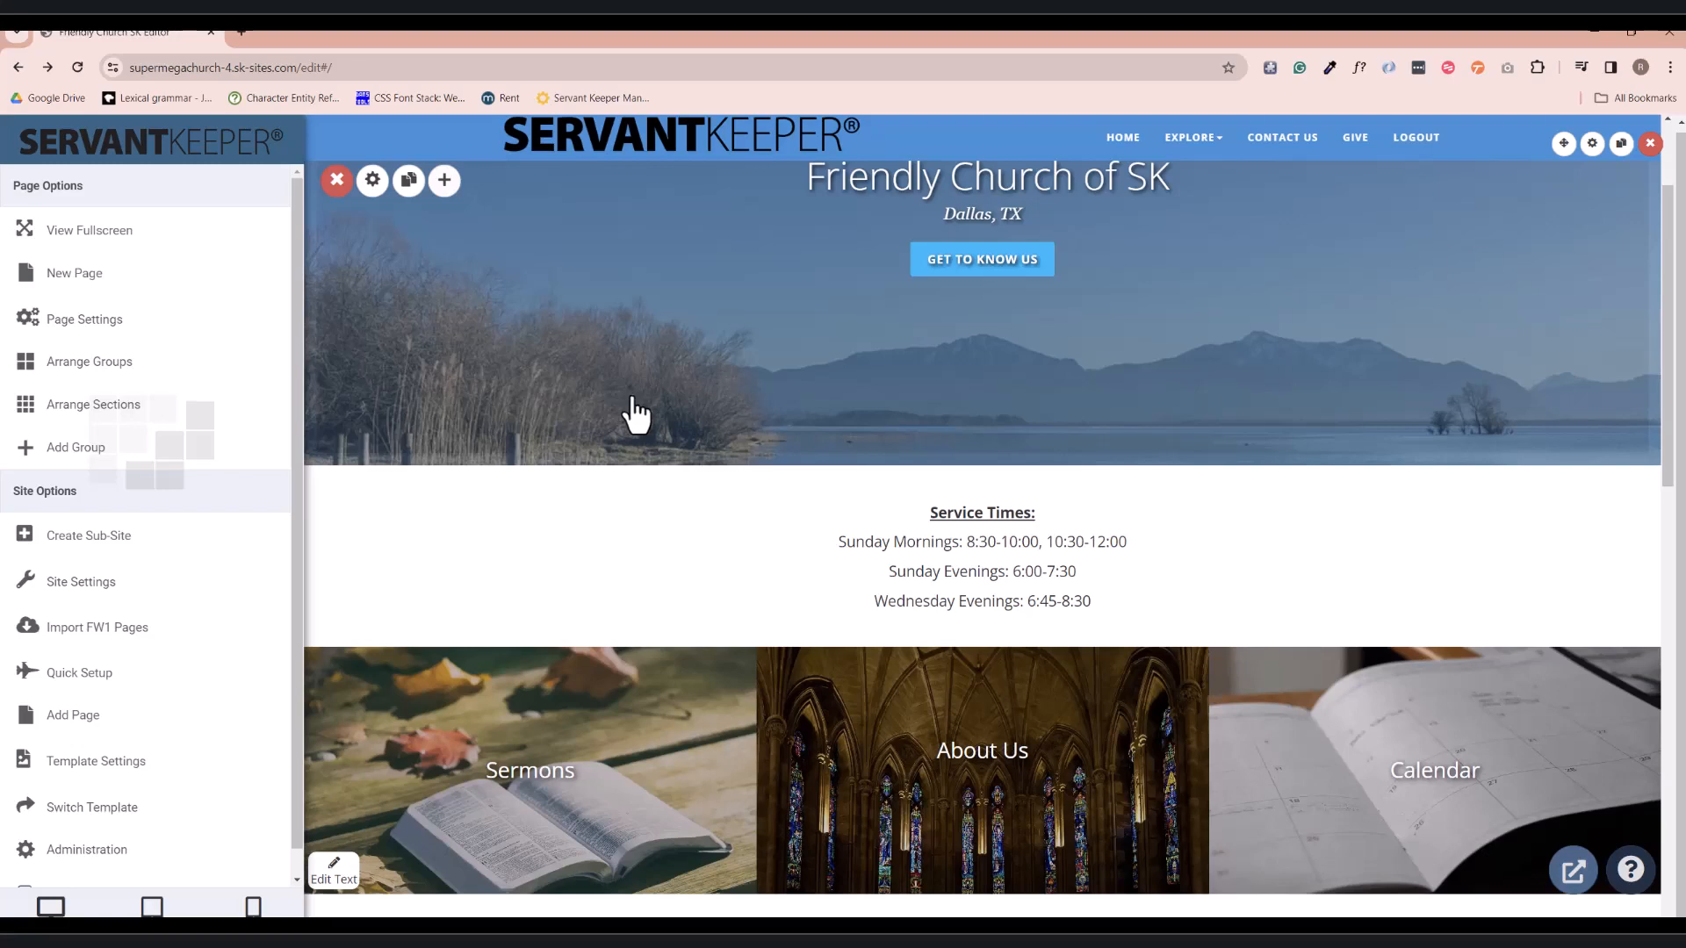
- Try bold on the service time lines, remove the underline from the "Service Times:" heading, and save the section
mouse_move(924, 521)
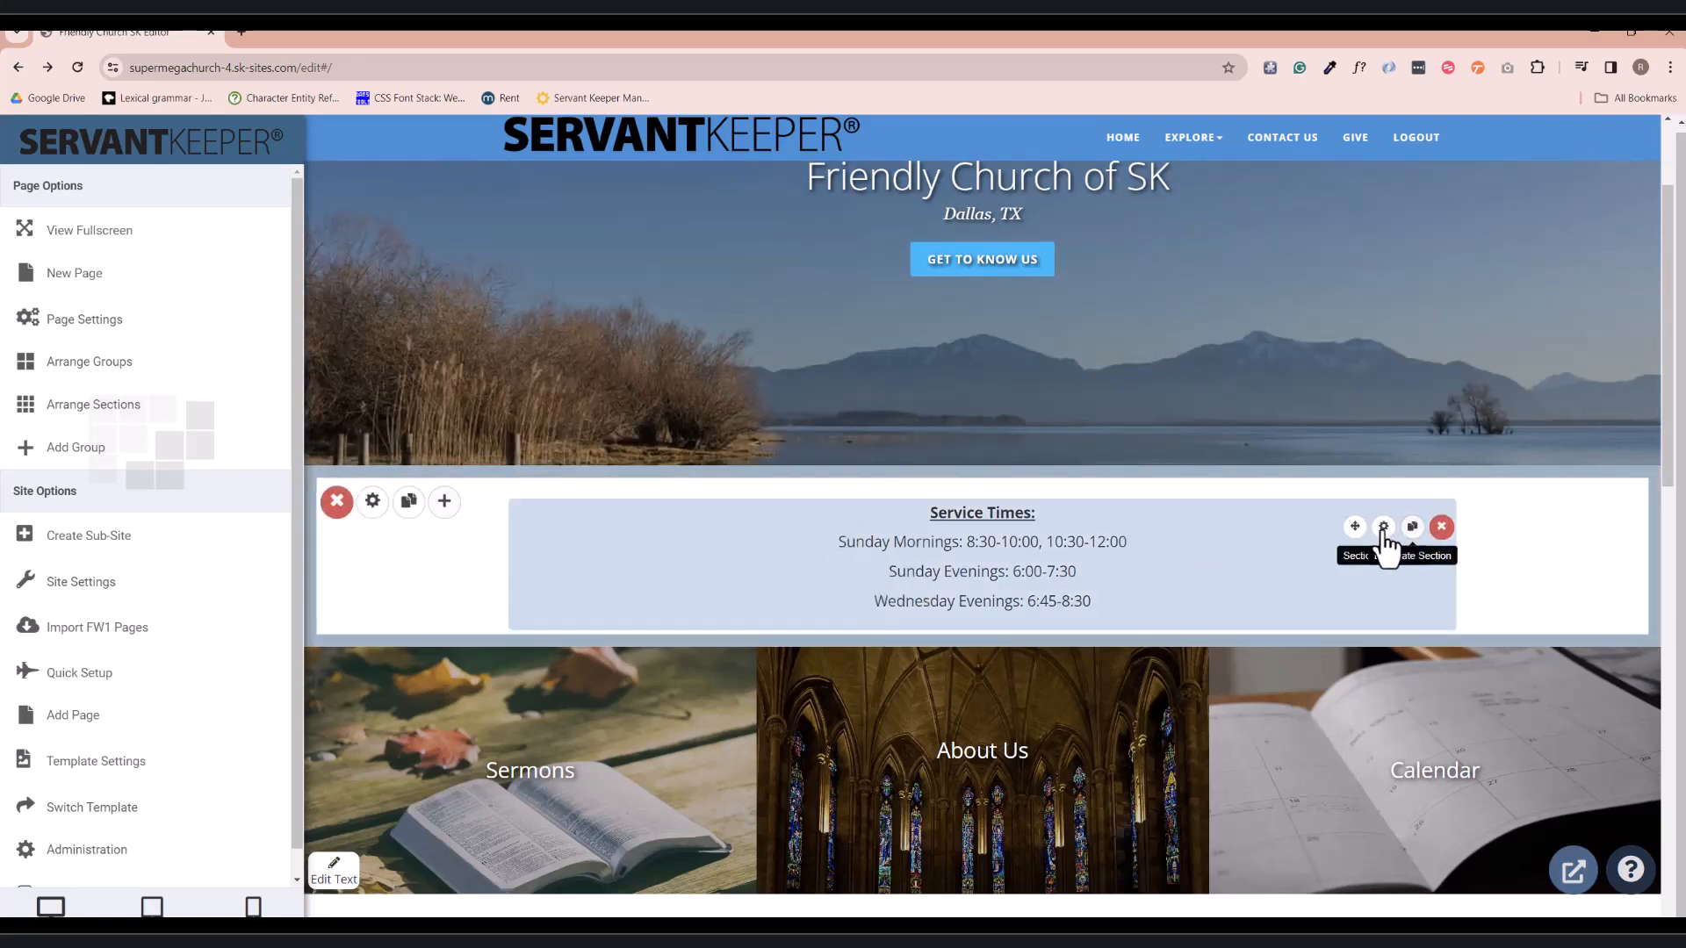
click(1082, 553)
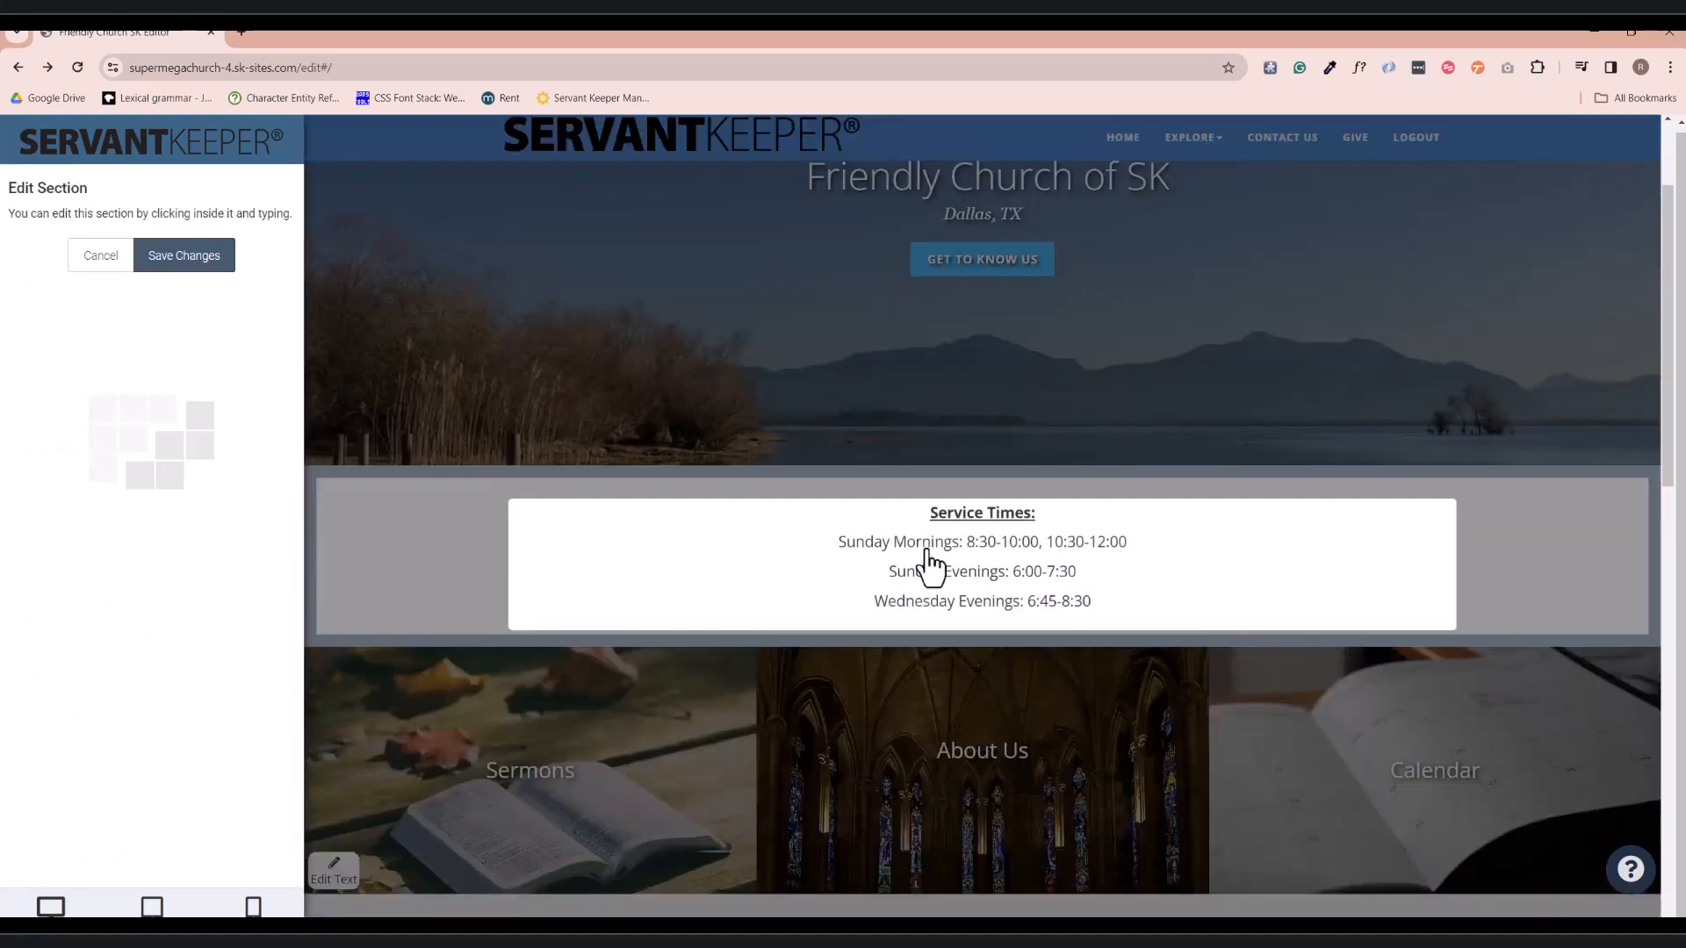
drag(929, 566, 1109, 618)
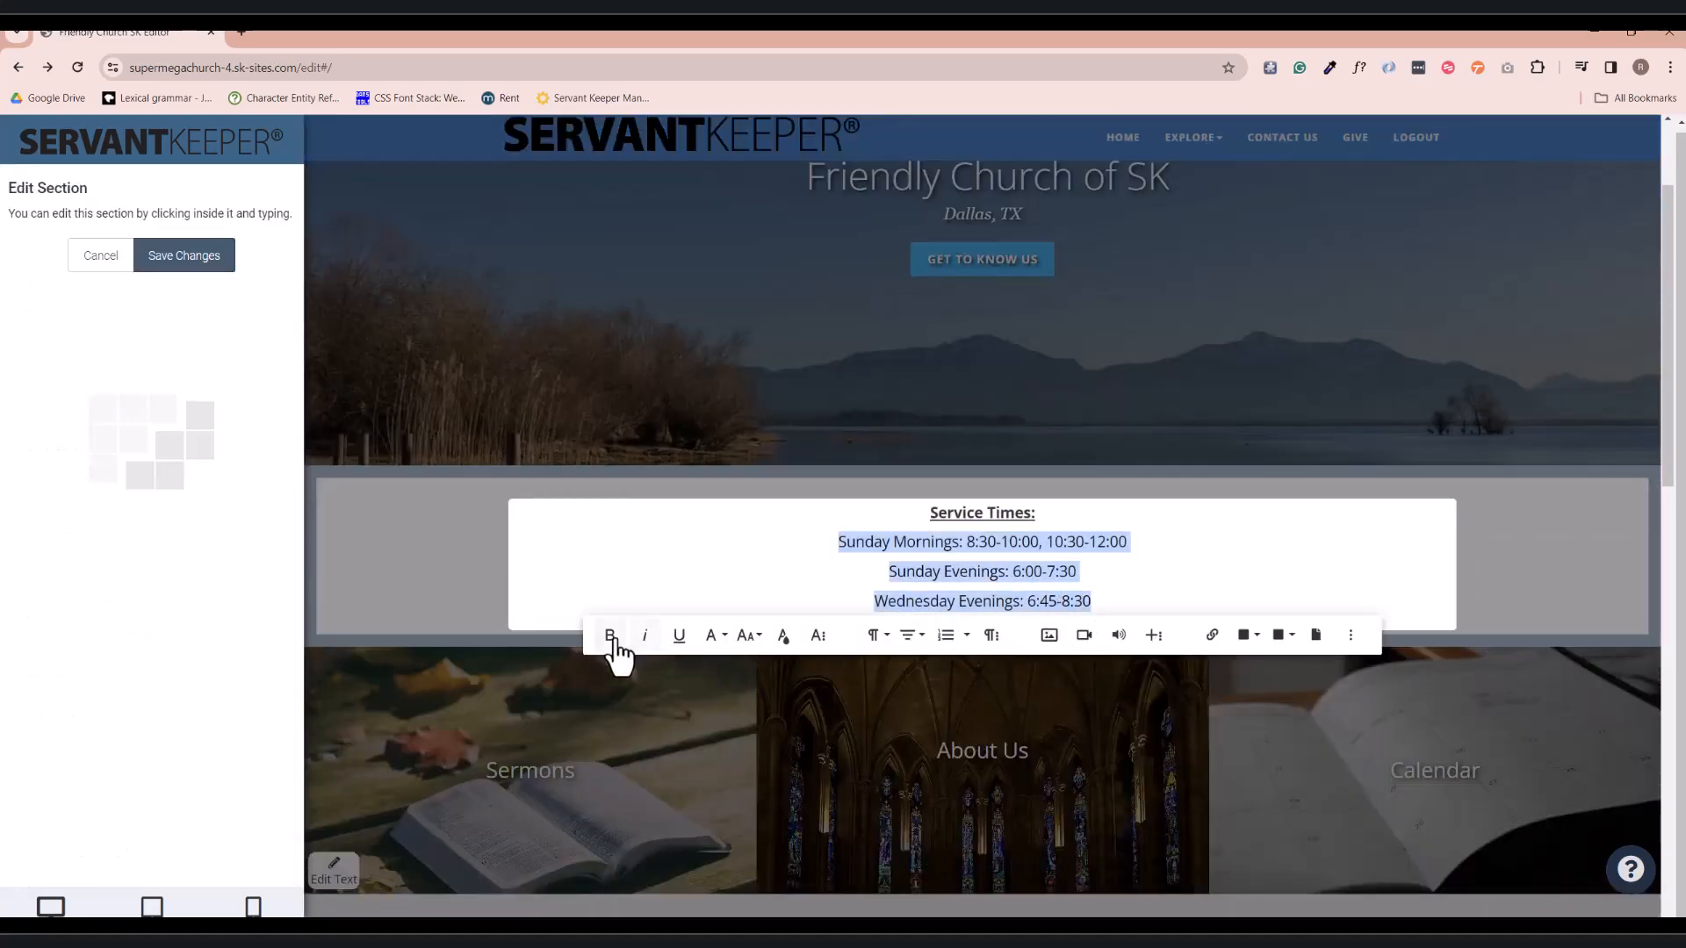
click(613, 641)
click(610, 639)
click(1030, 518)
drag(1025, 520, 916, 531)
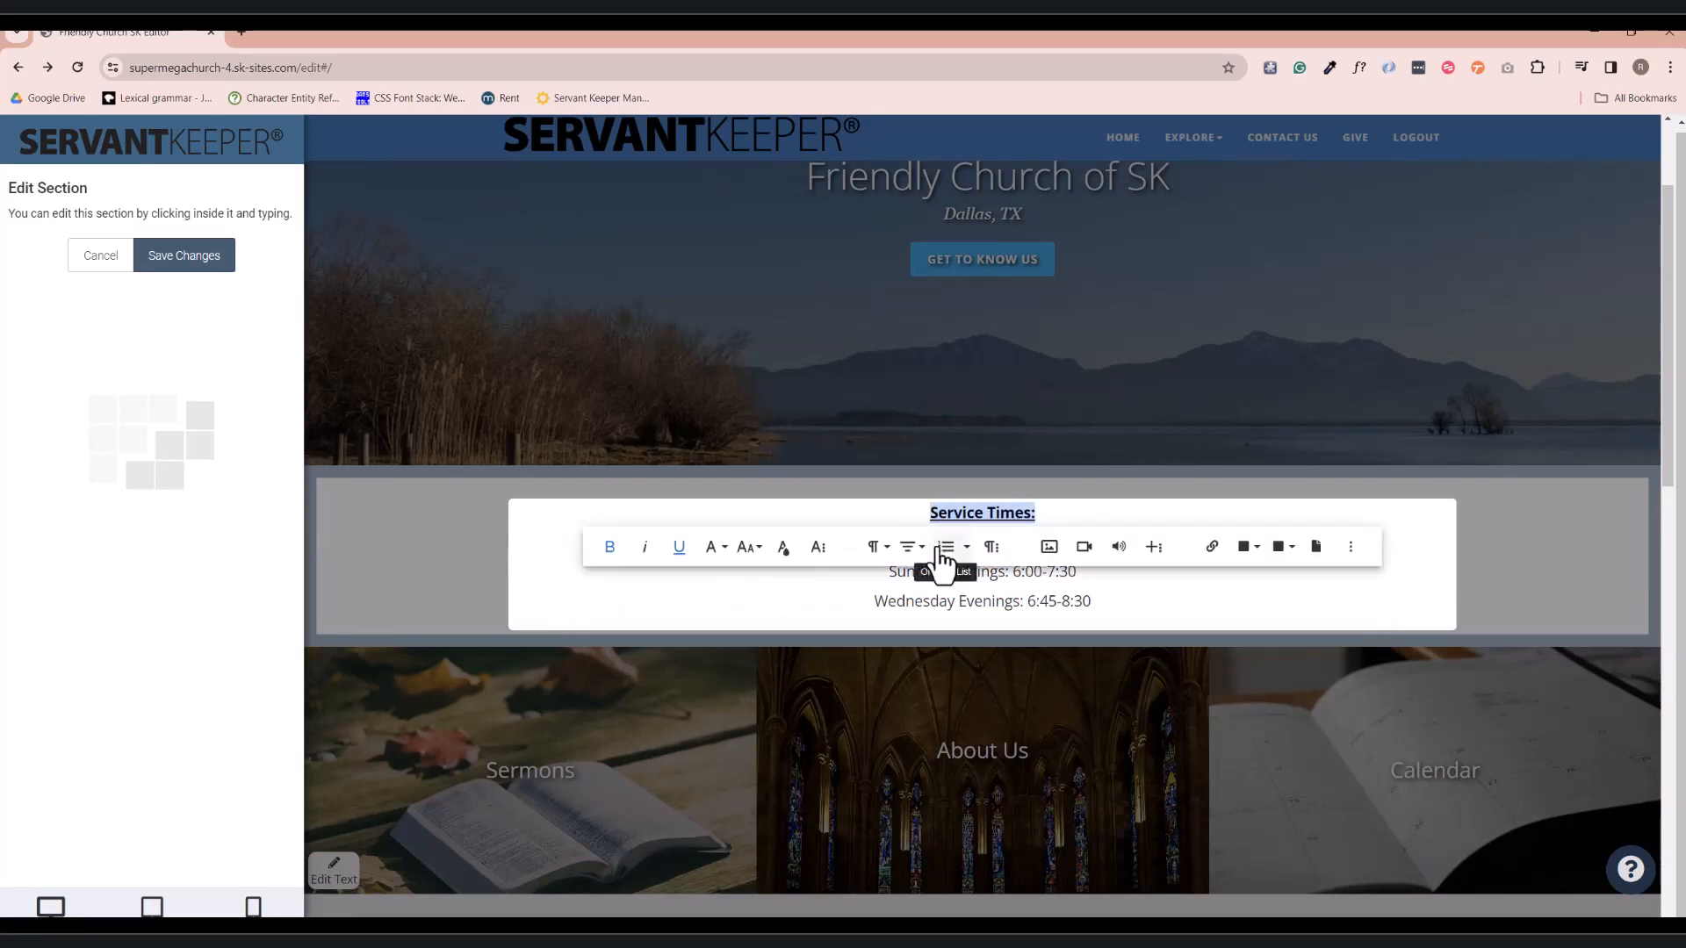
click(789, 612)
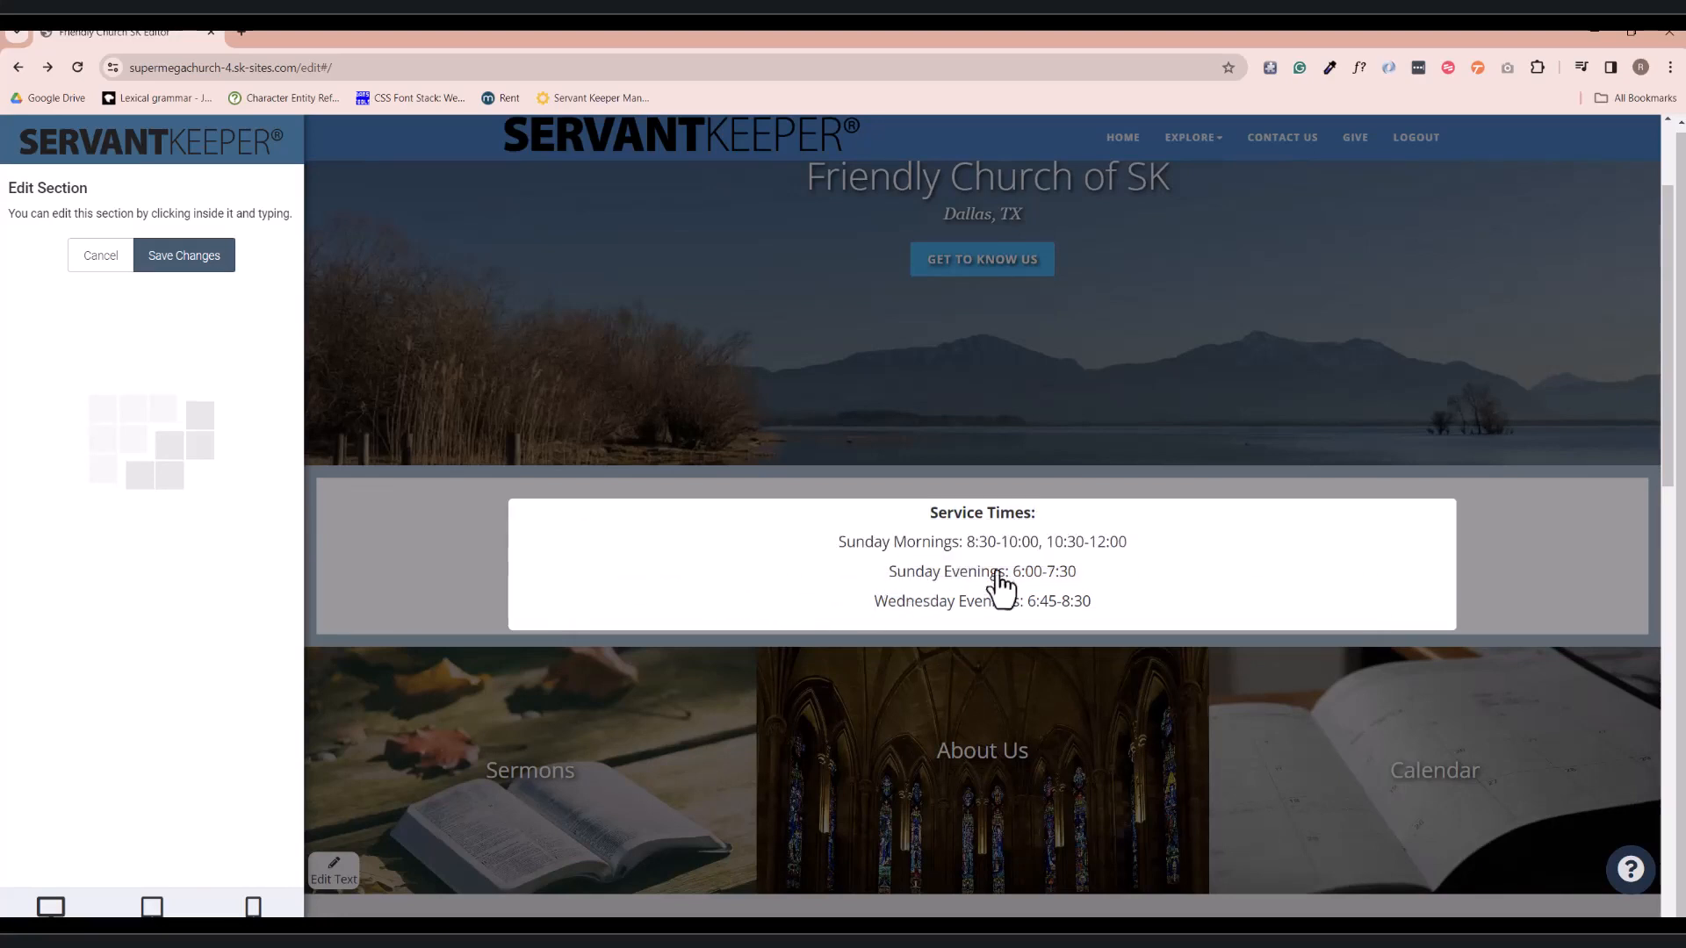
click(215, 256)
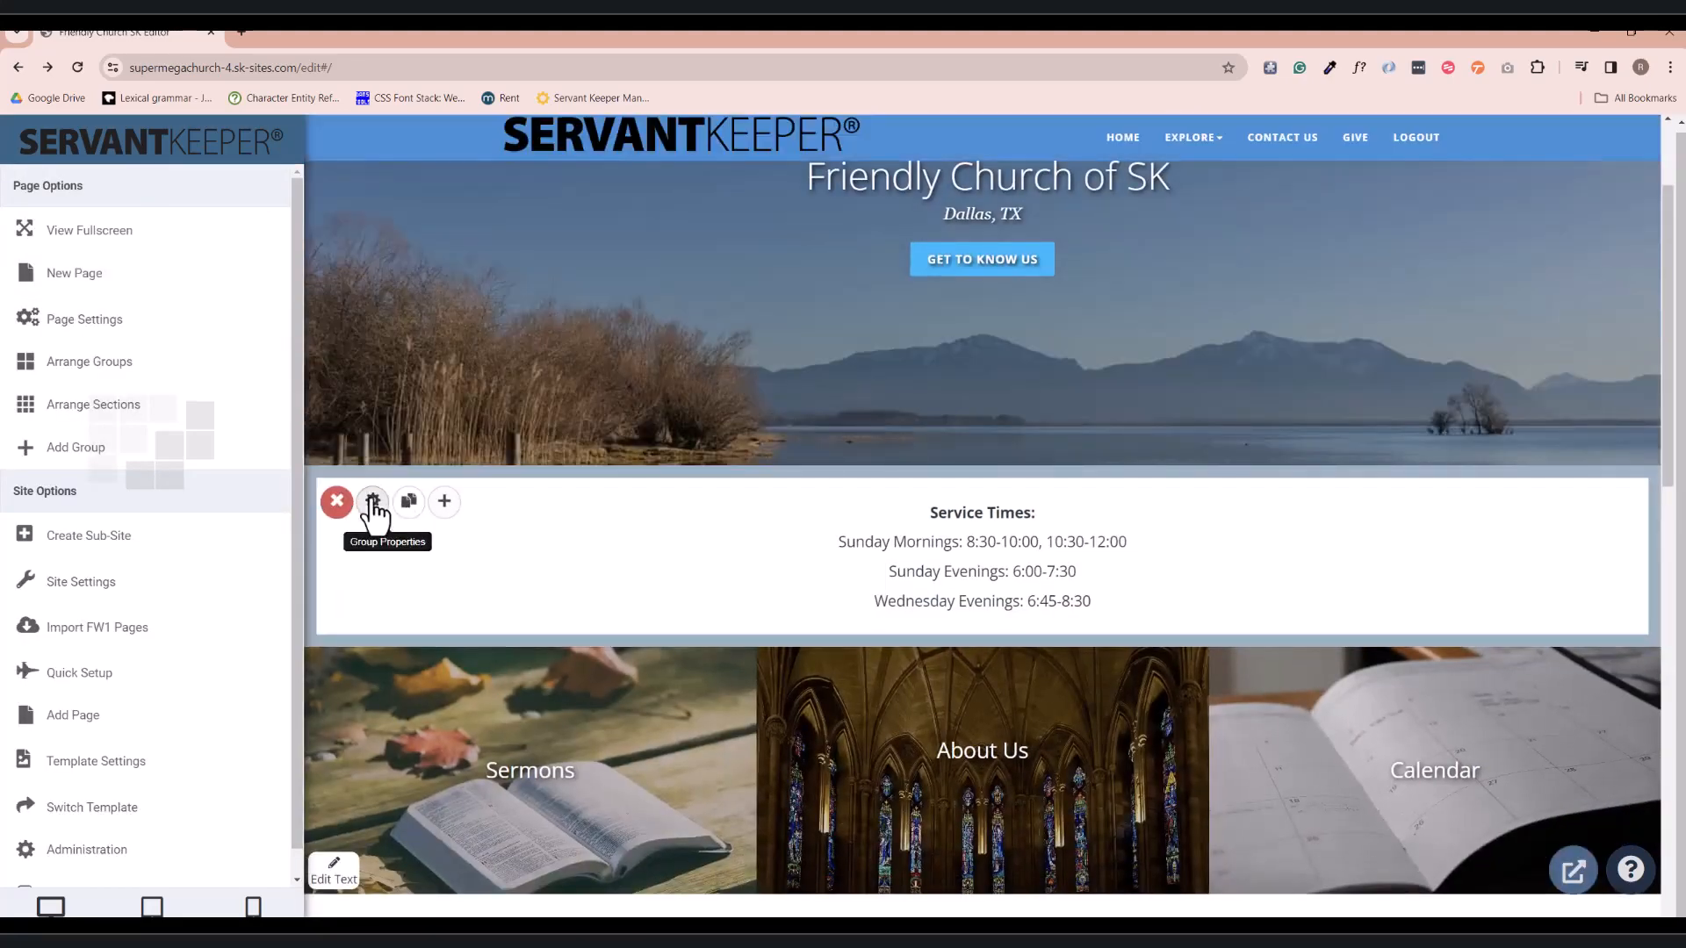
- Set the top padding of the Service Times group to 40 and save the group changes
click(374, 501)
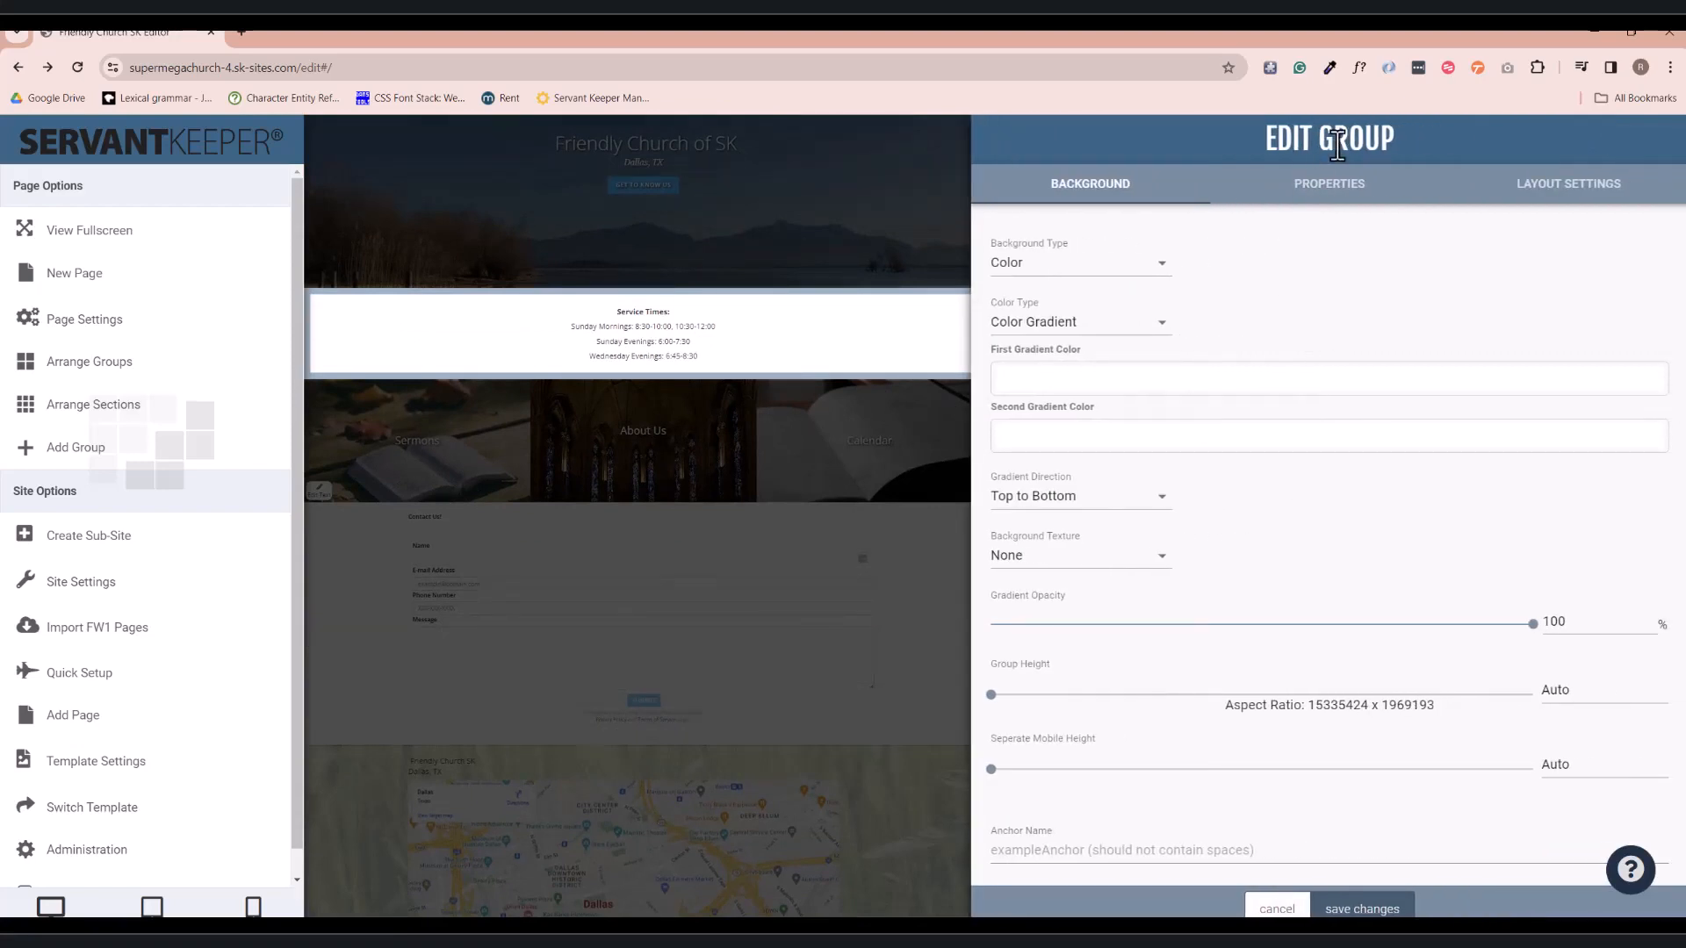
click(1547, 187)
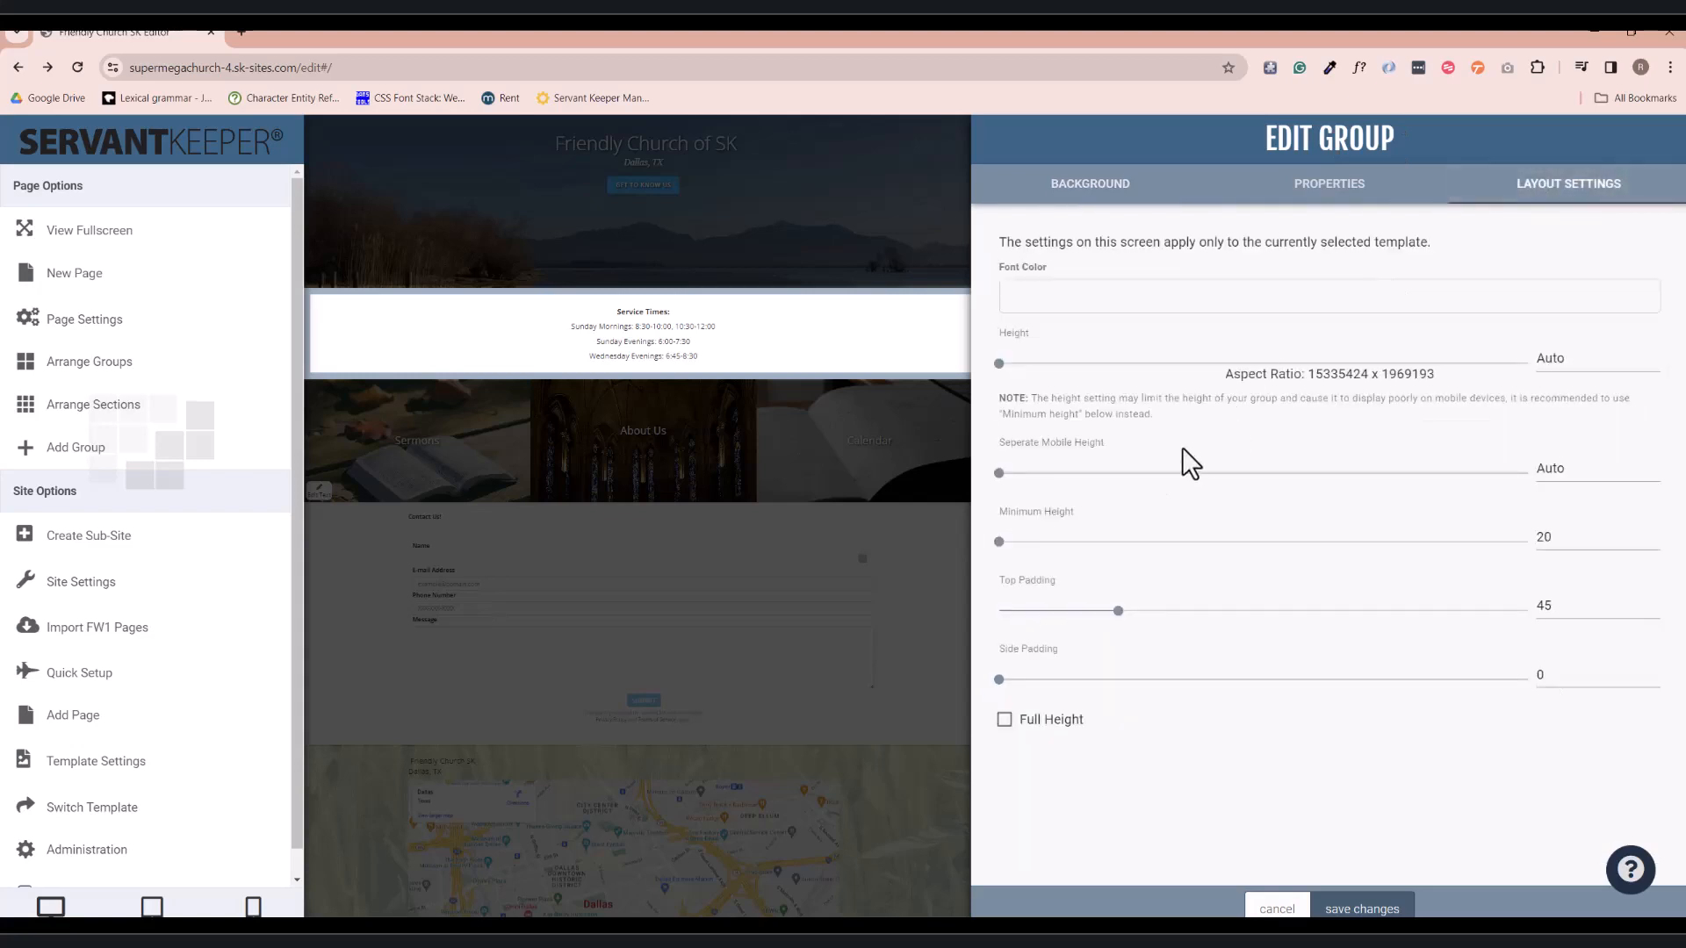
drag(1116, 615, 1106, 614)
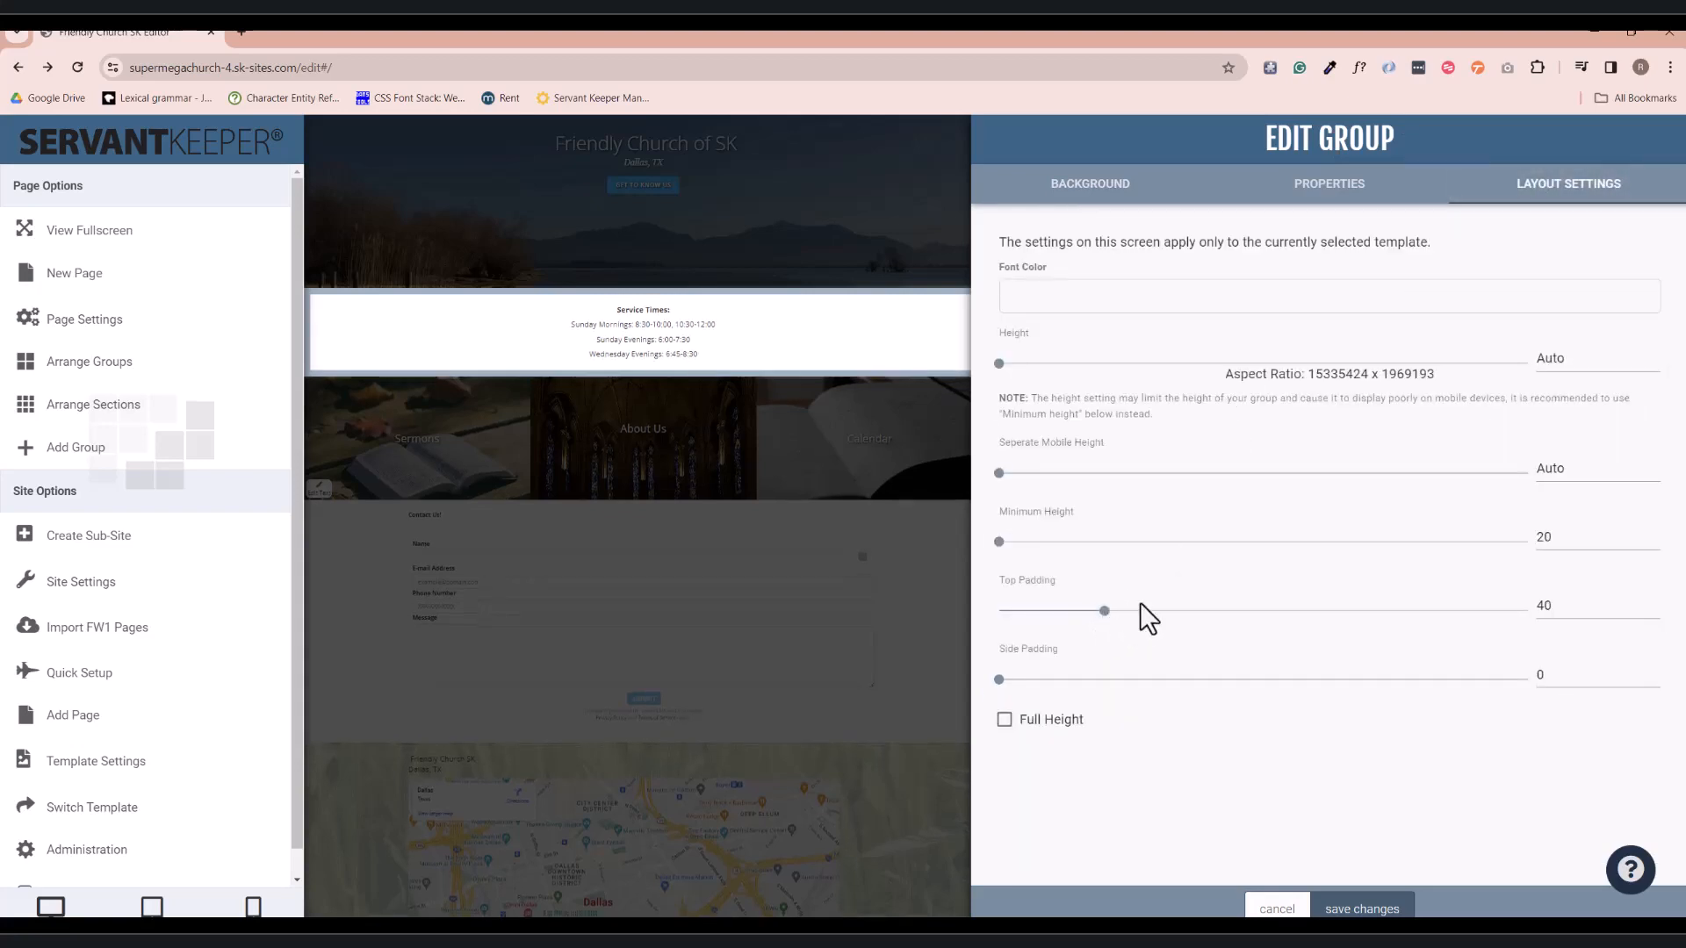
click(1369, 910)
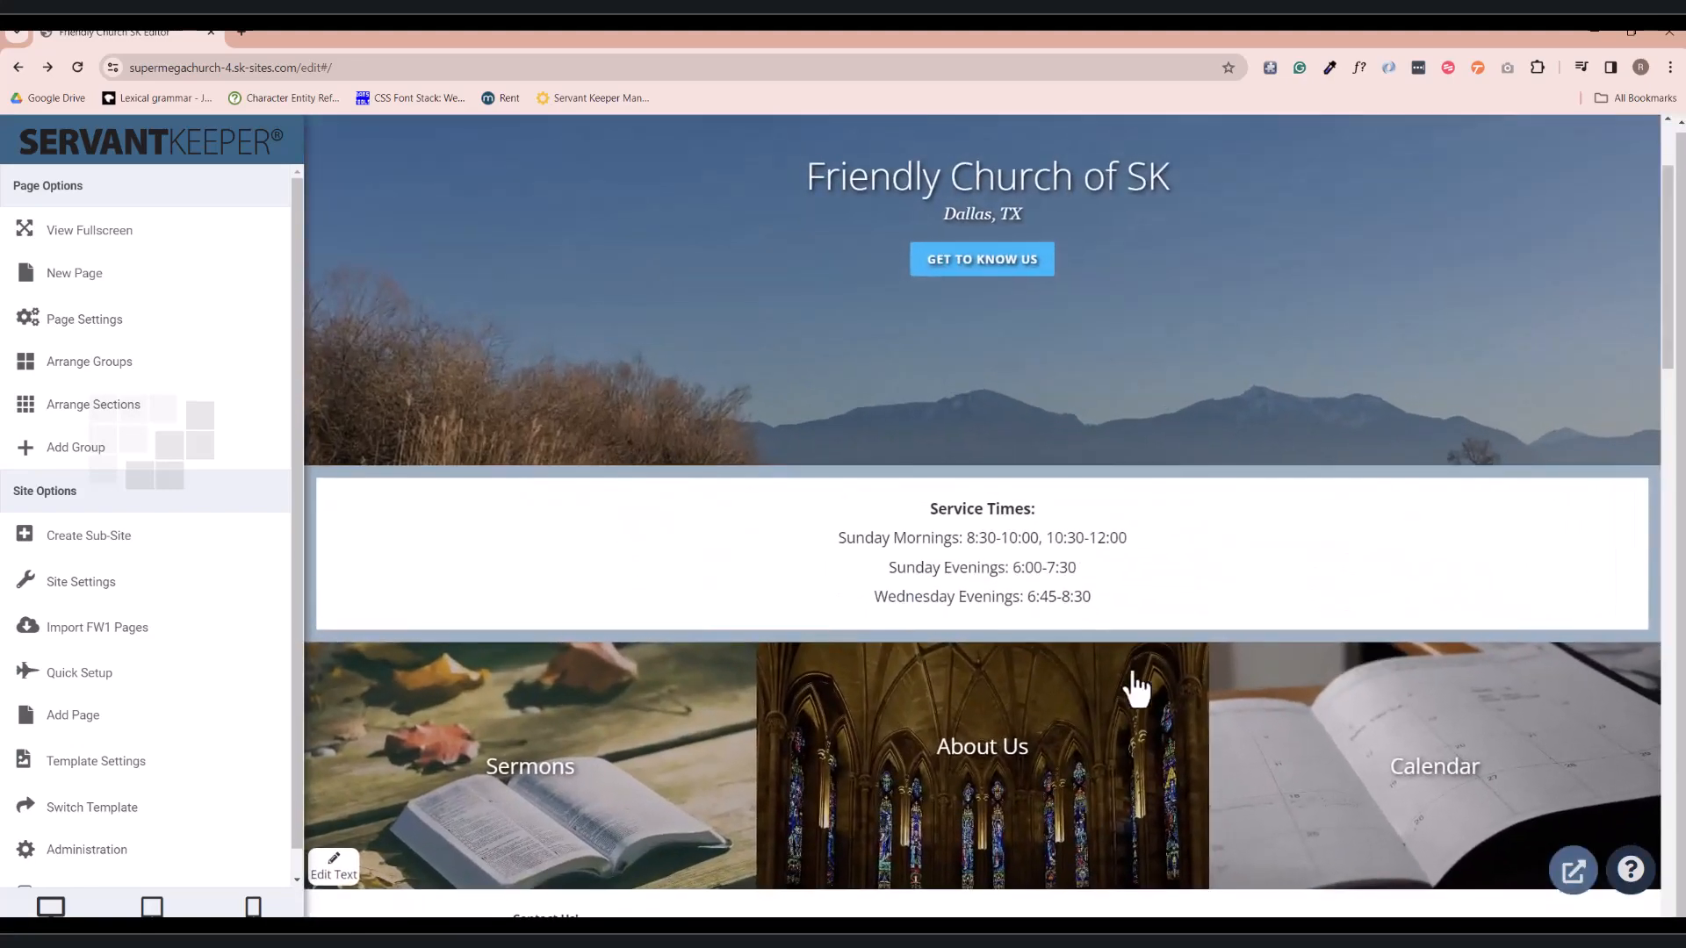
- Replace the middle tile's "About Us" text with "History", save the section and stop editing the tile text
scroll(1133, 685, down, 2)
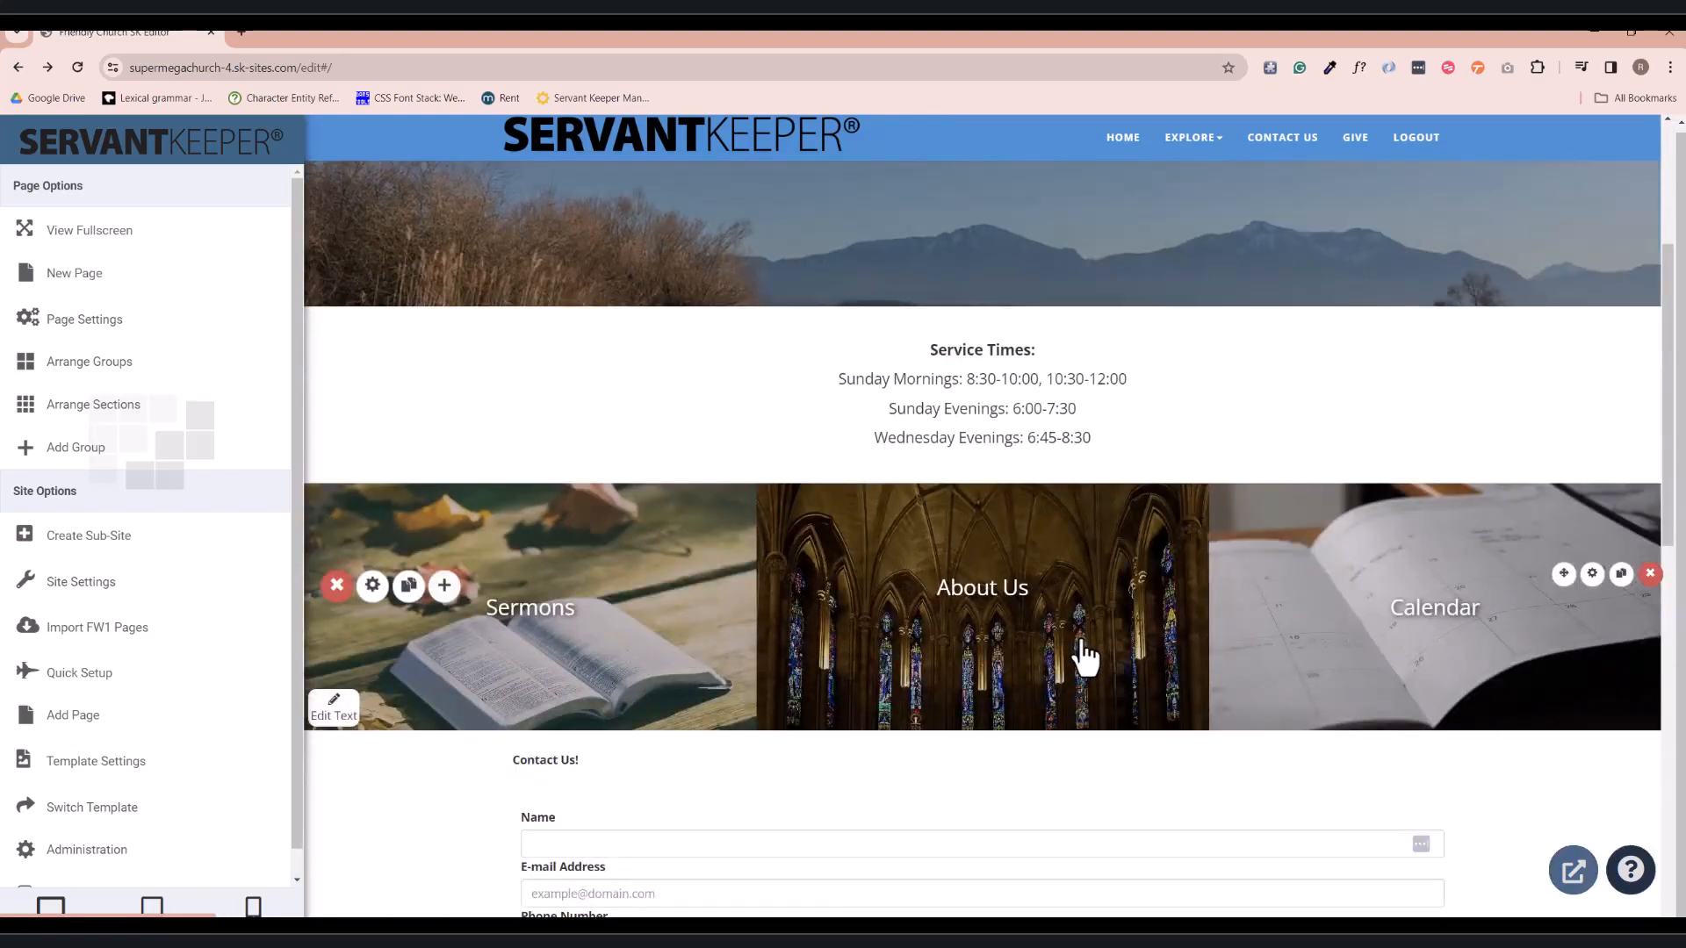
scroll(1086, 657, down, 1)
click(1024, 519)
triple_click(1024, 499)
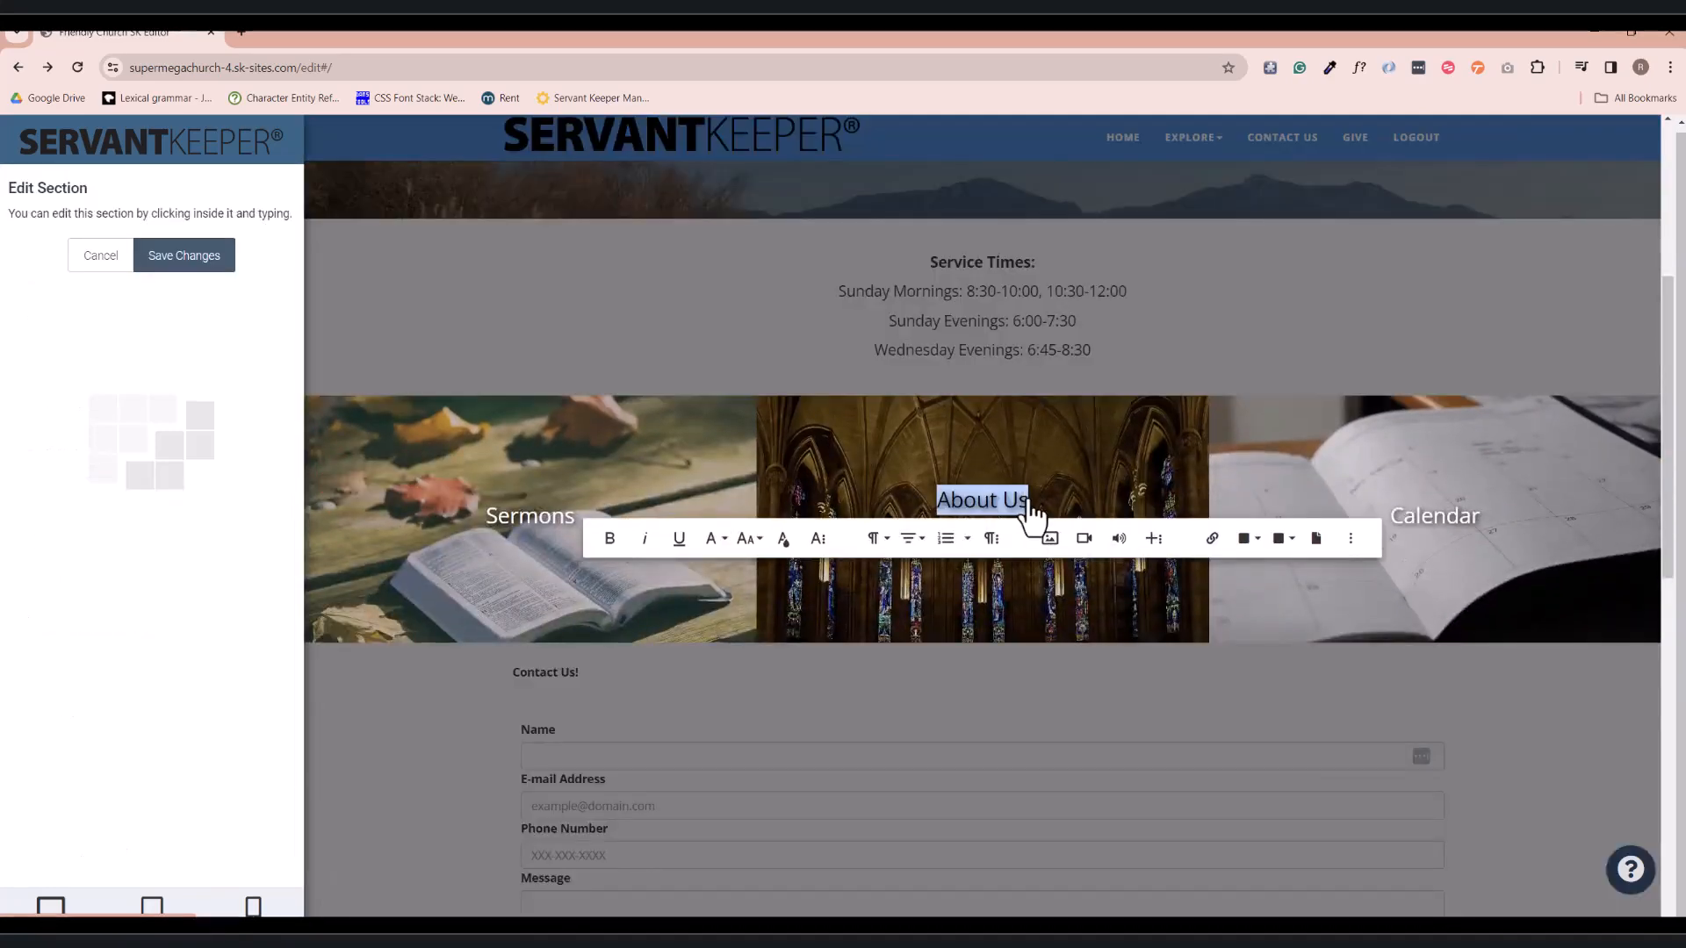
click(1028, 501)
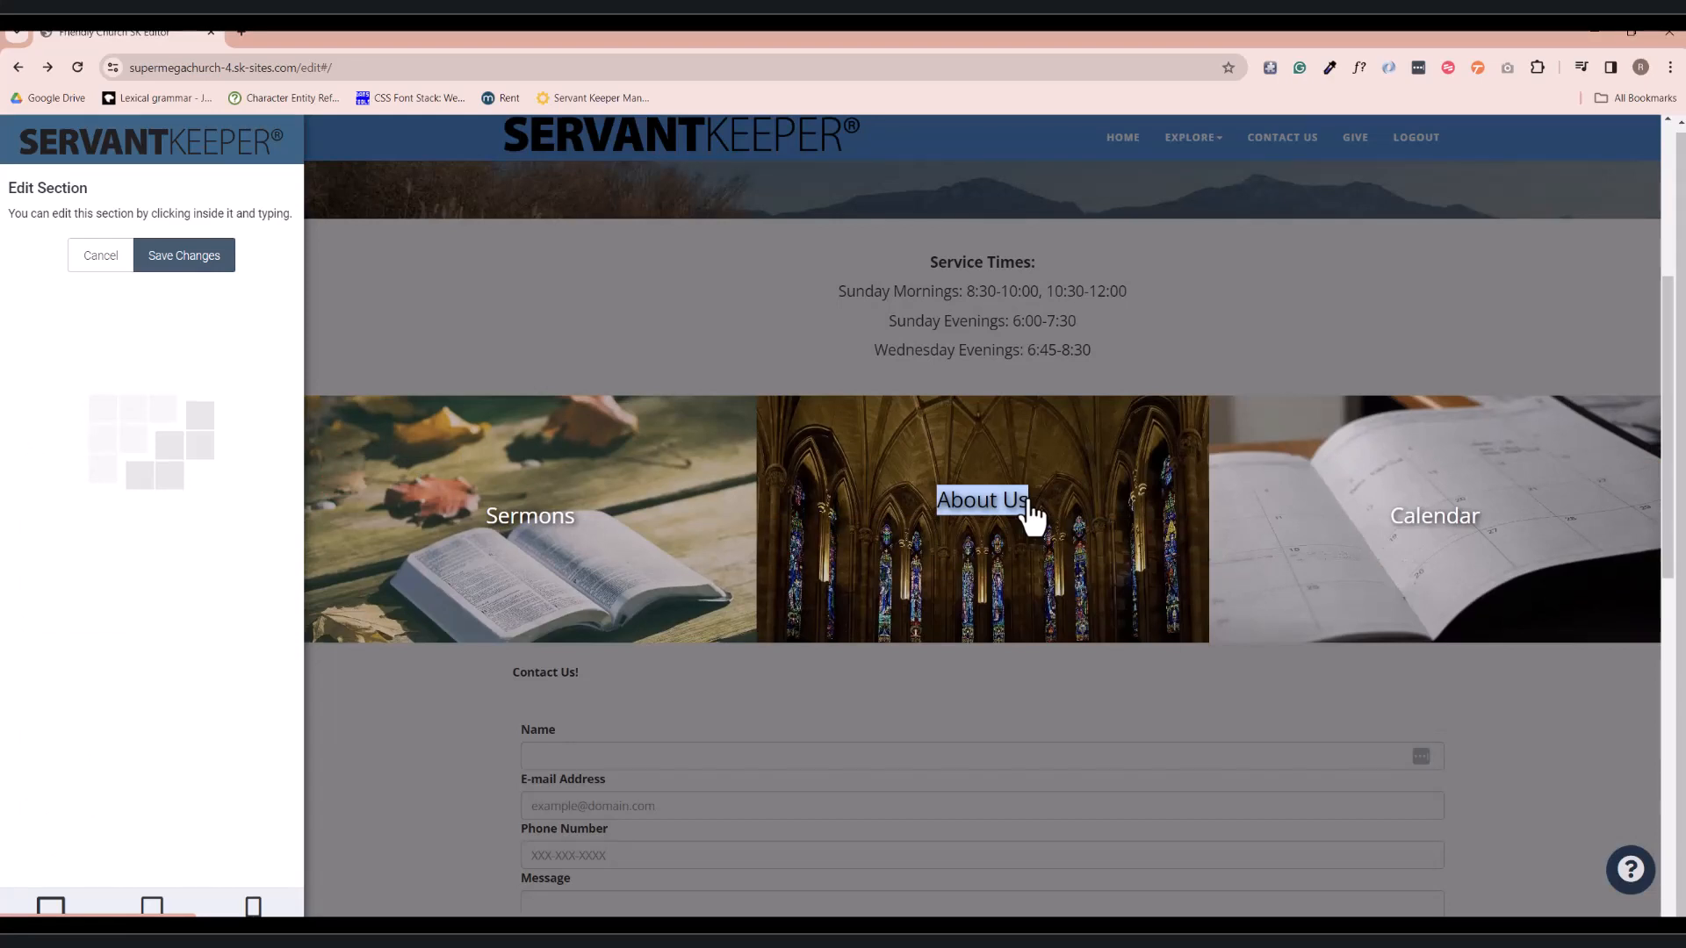
text(History)
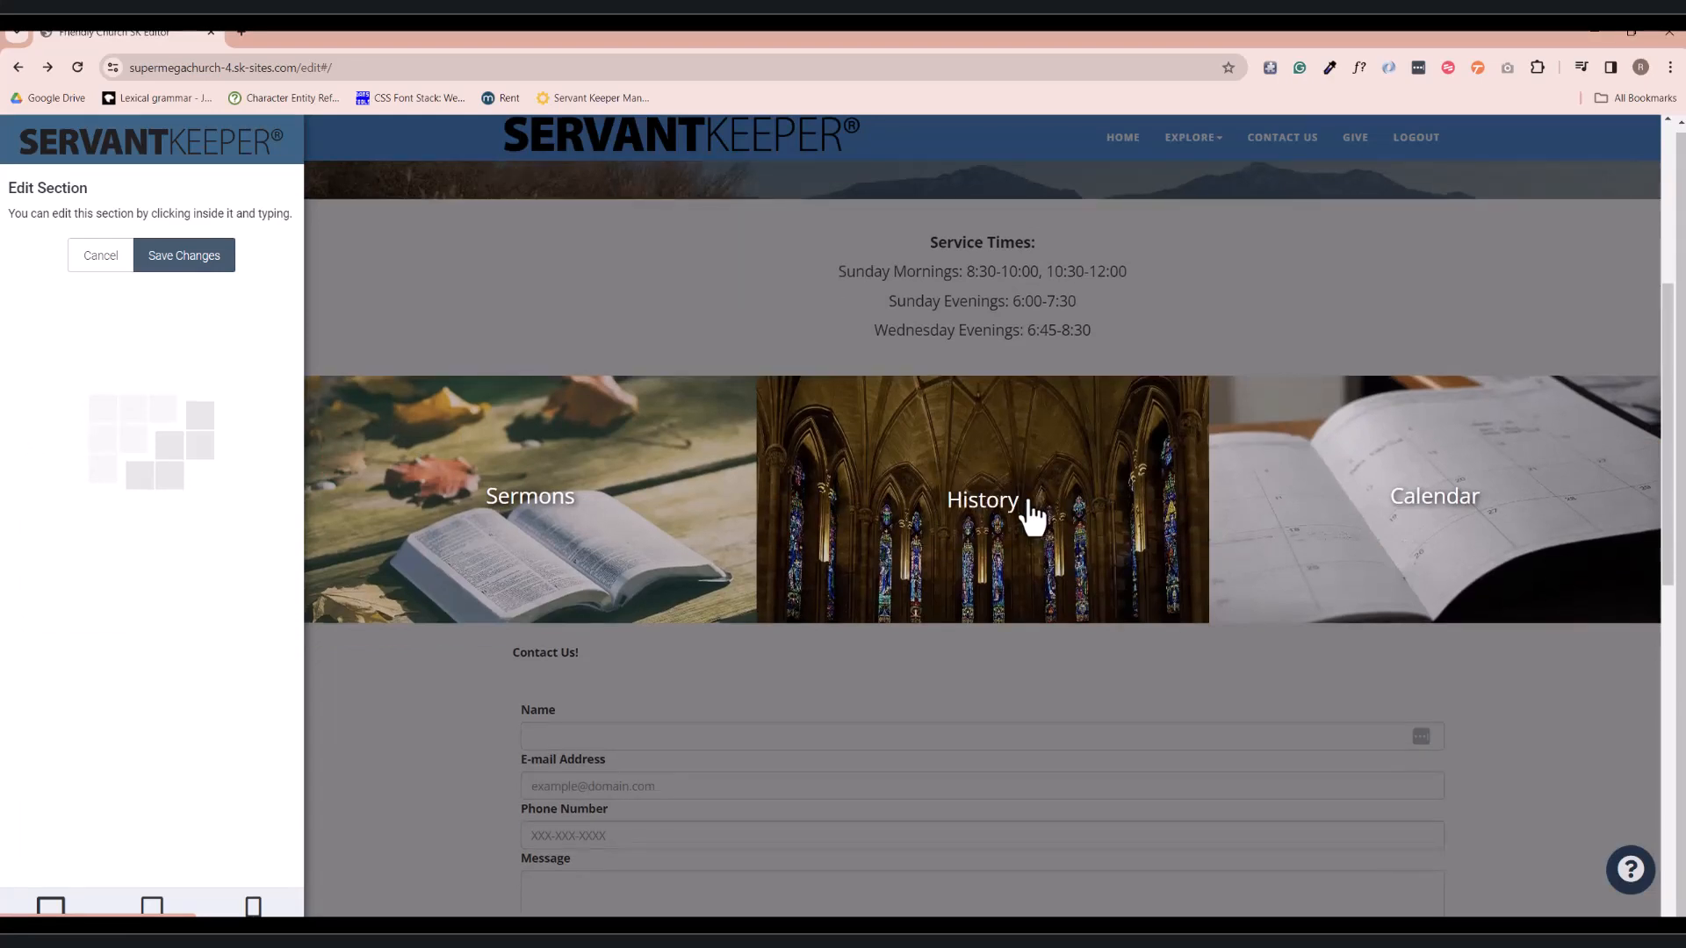
click(189, 256)
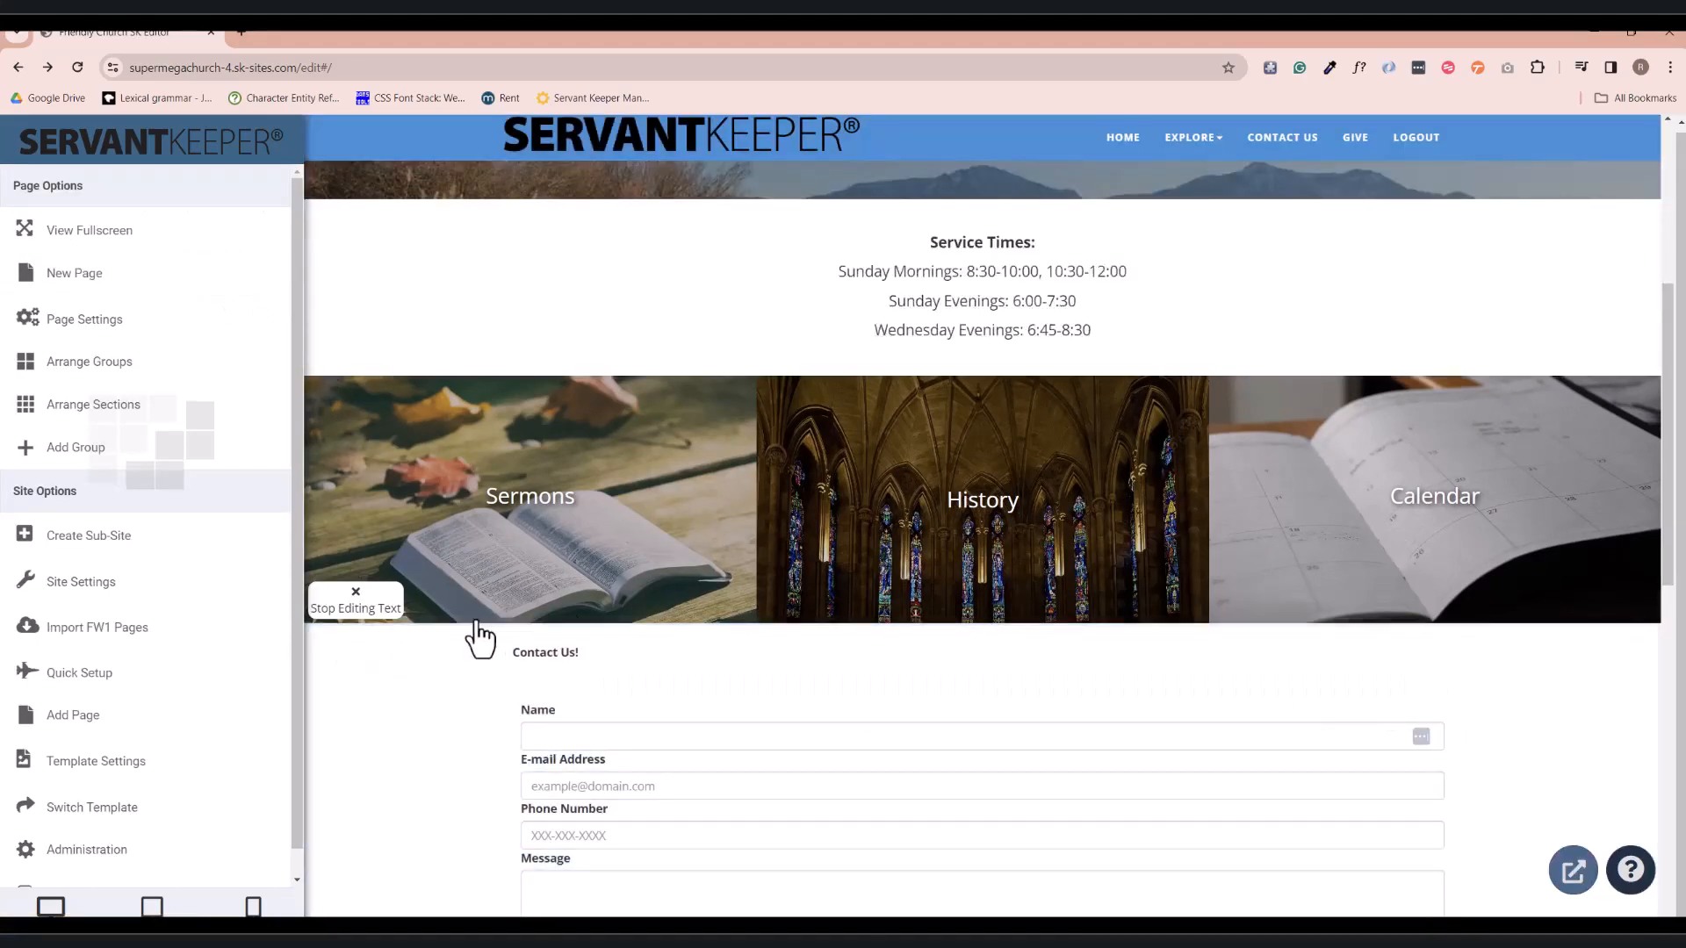
click(362, 606)
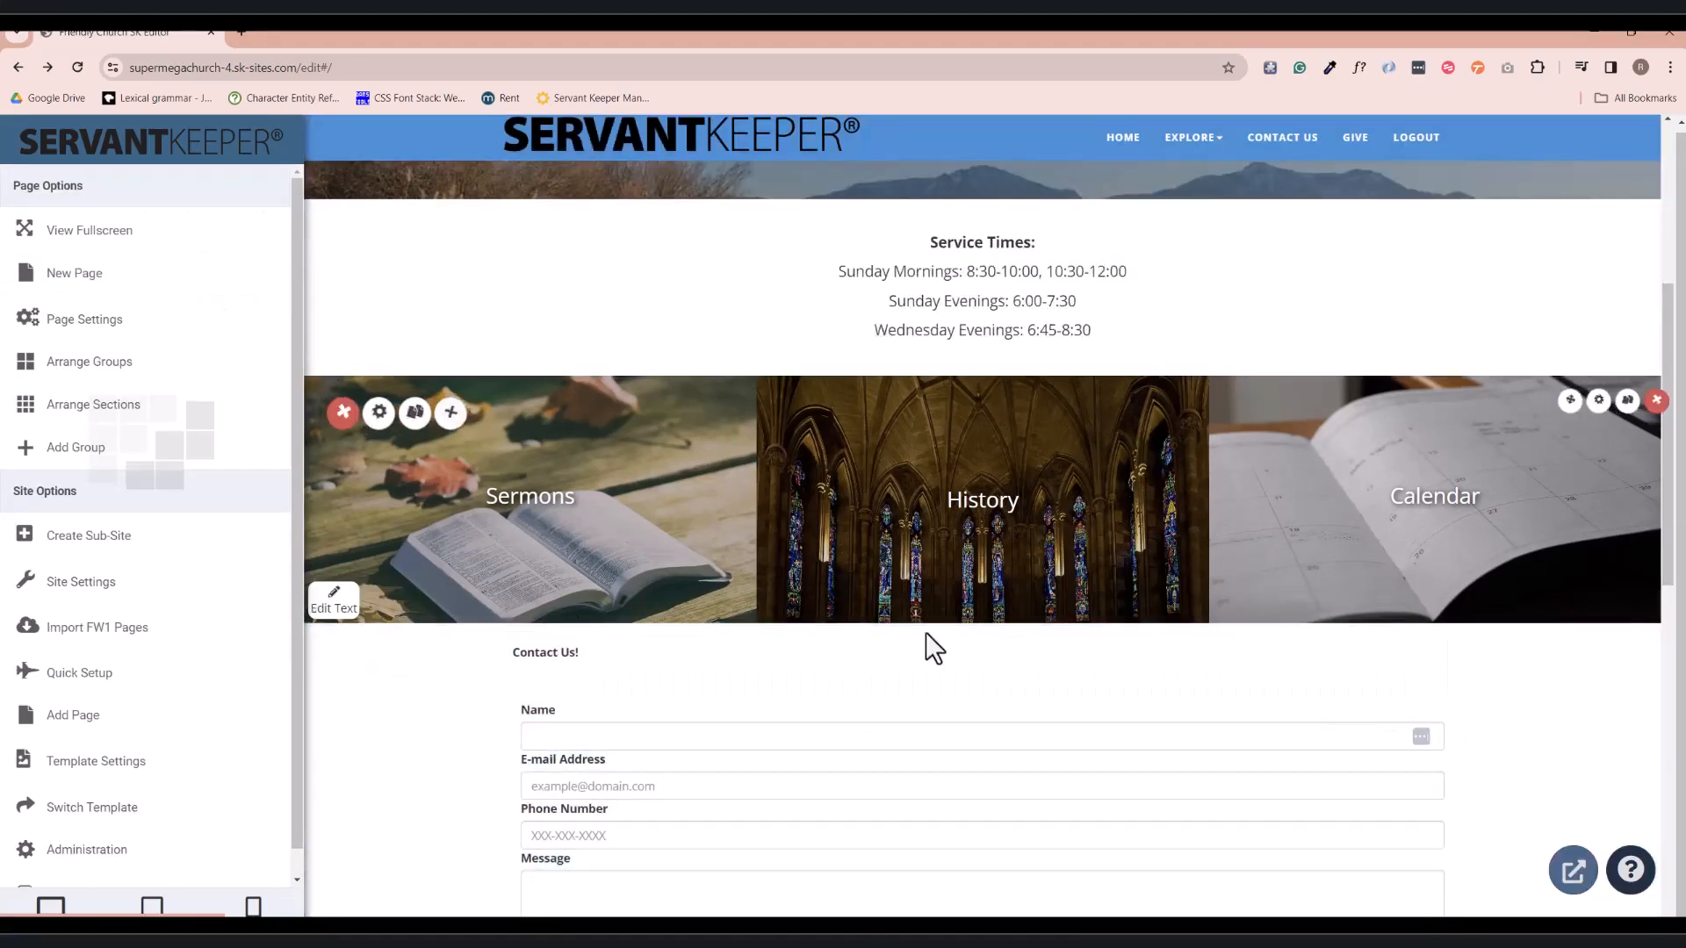
- Replace the Tile 2 background with a stock photo of old books on shelves, found by searching for "library"
click(1598, 411)
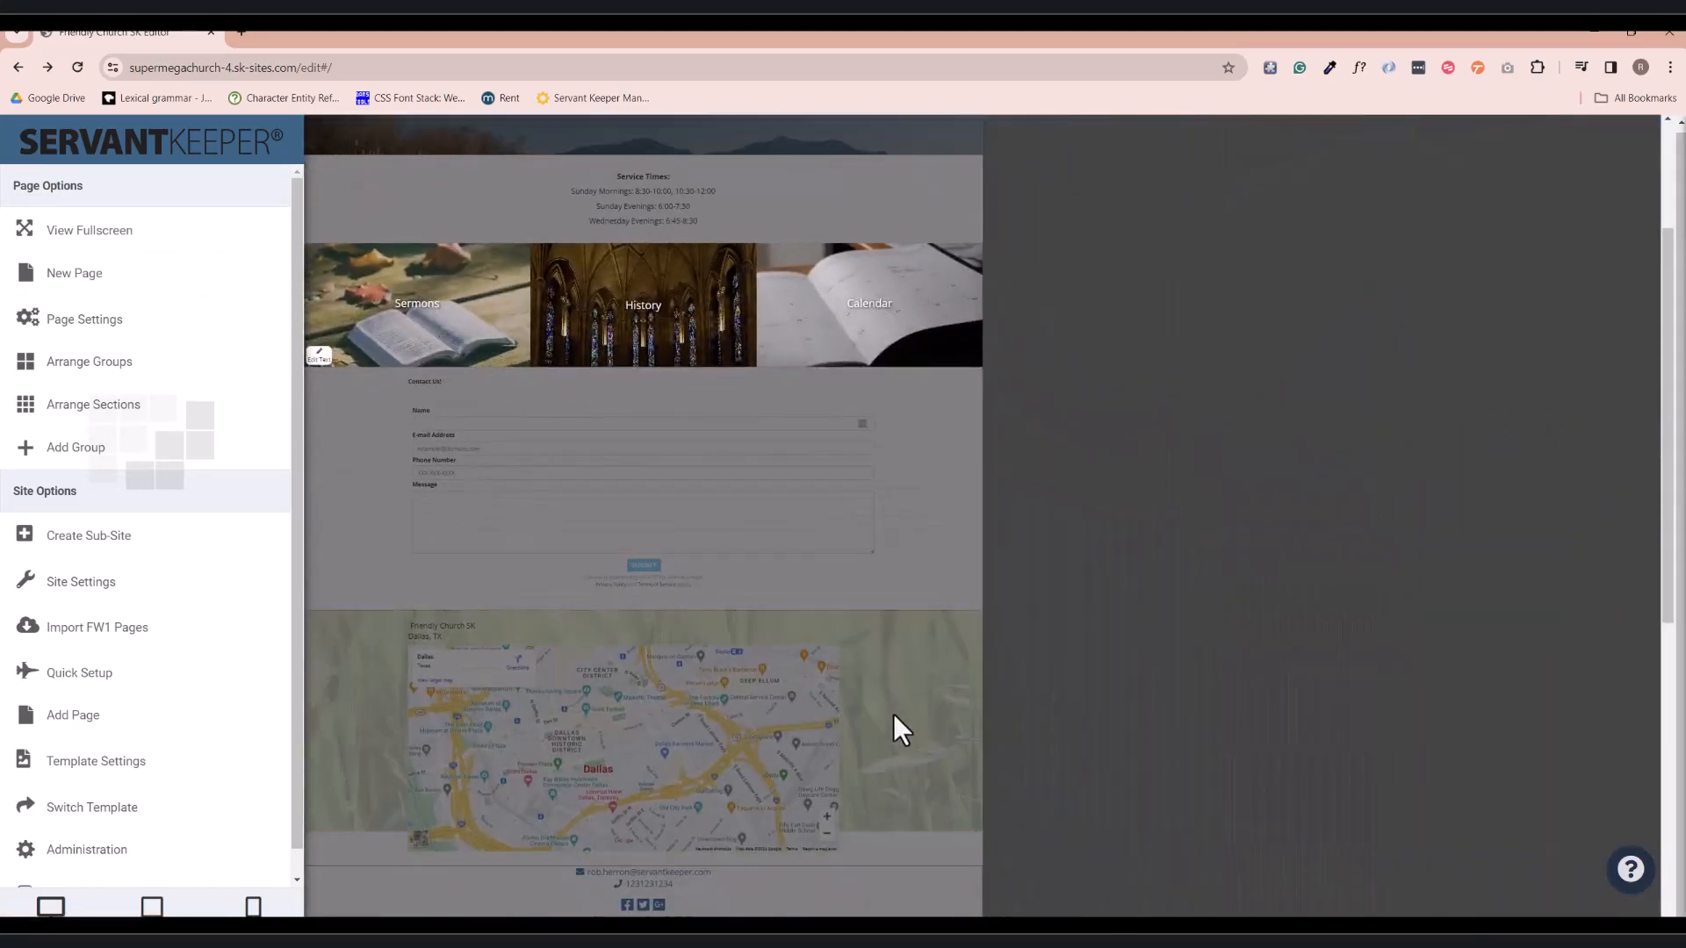
scroll(1254, 430, down, 5)
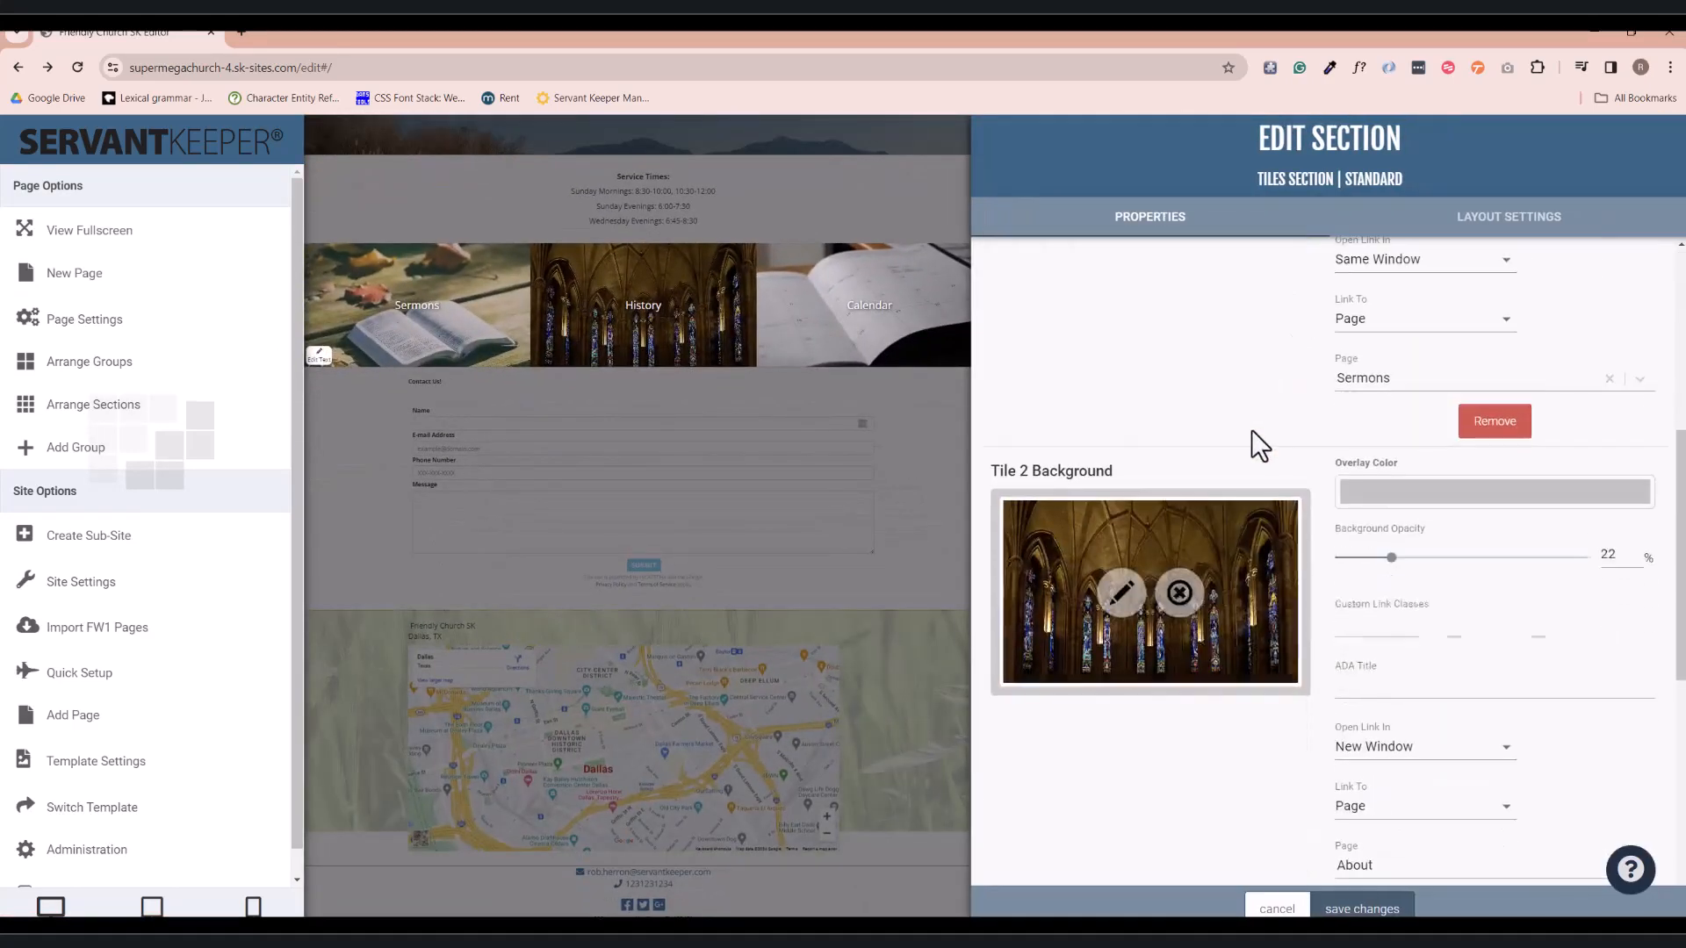
click(1182, 594)
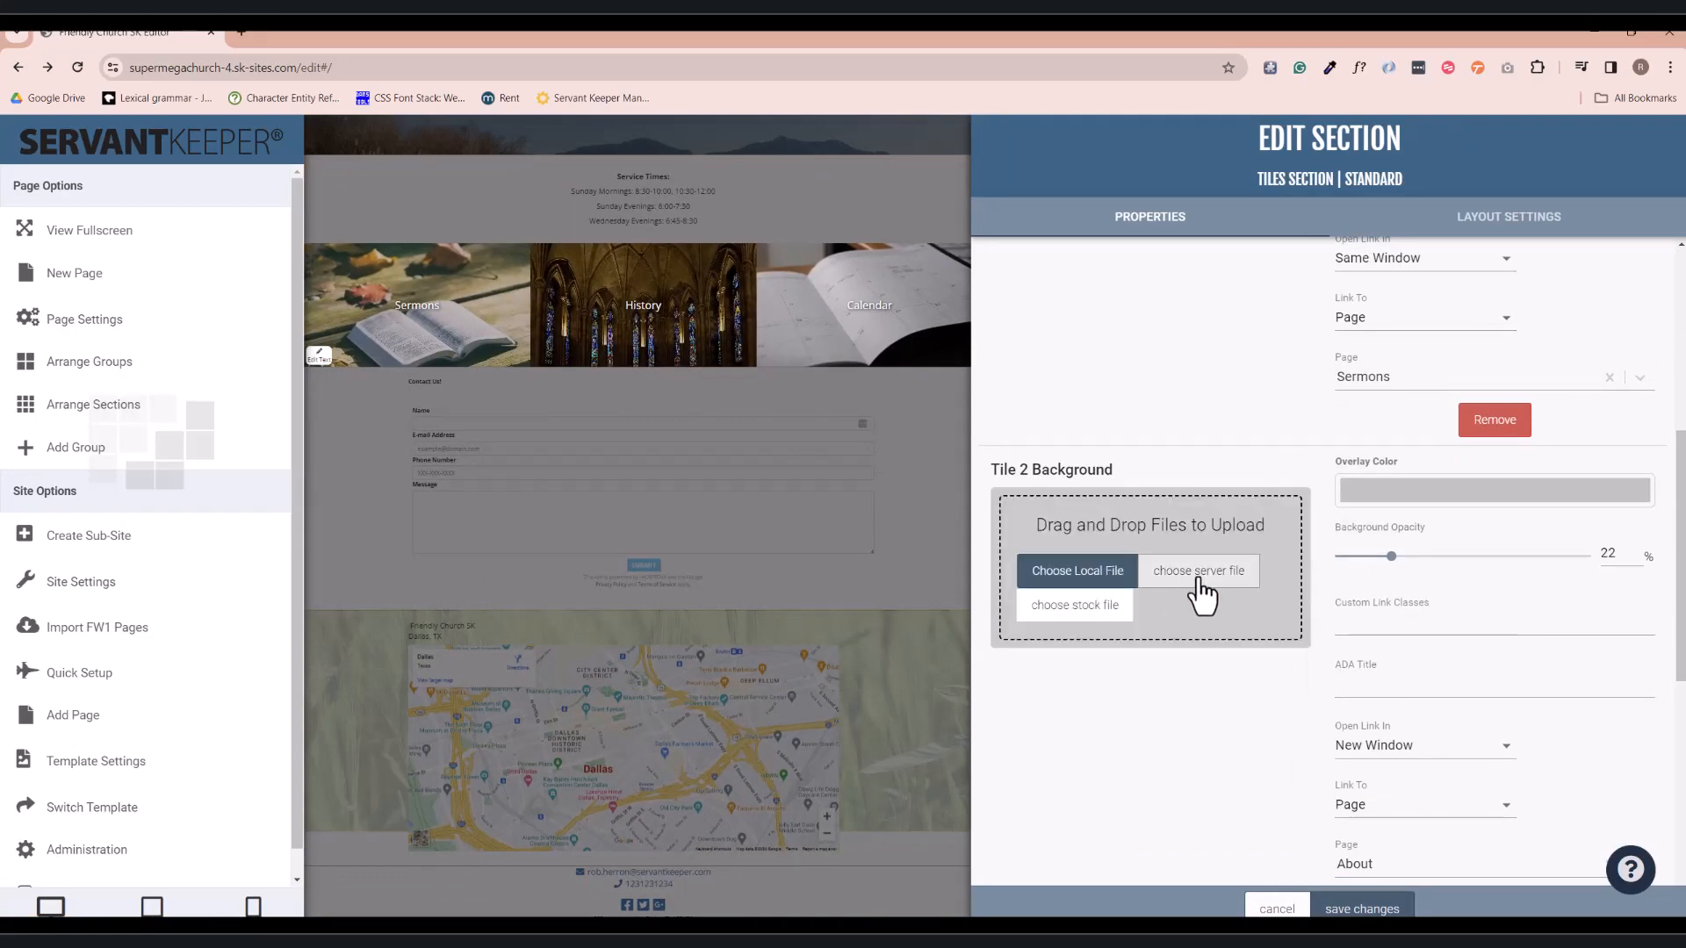
click(1087, 625)
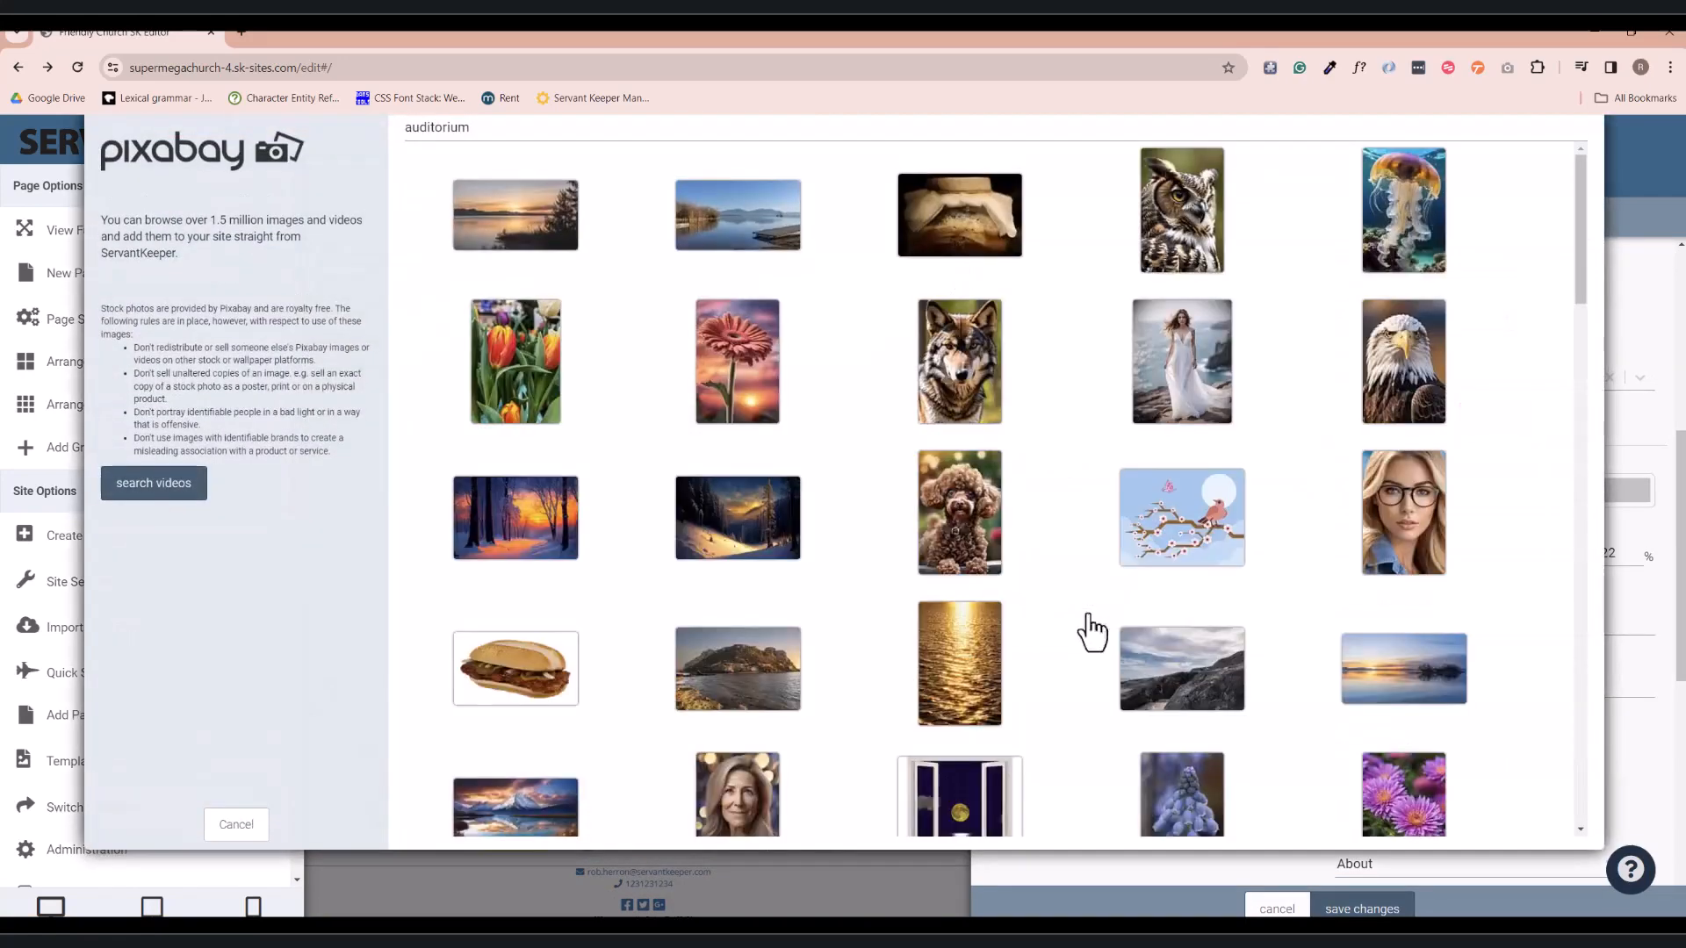
double_click(691, 132)
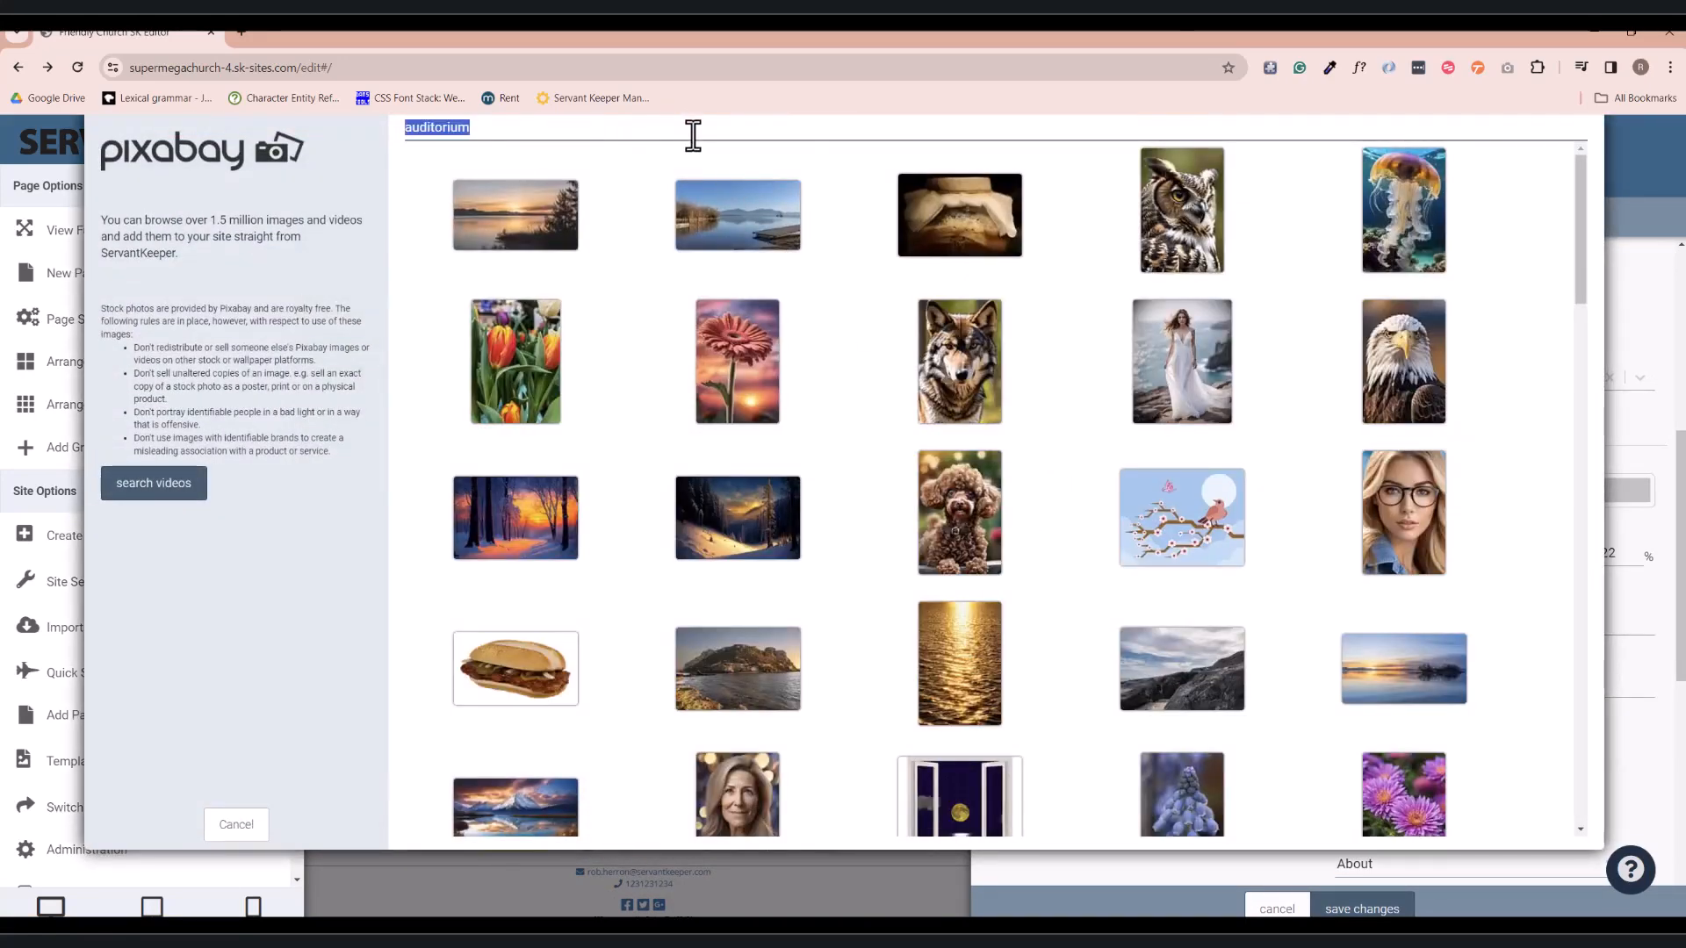
text(library)
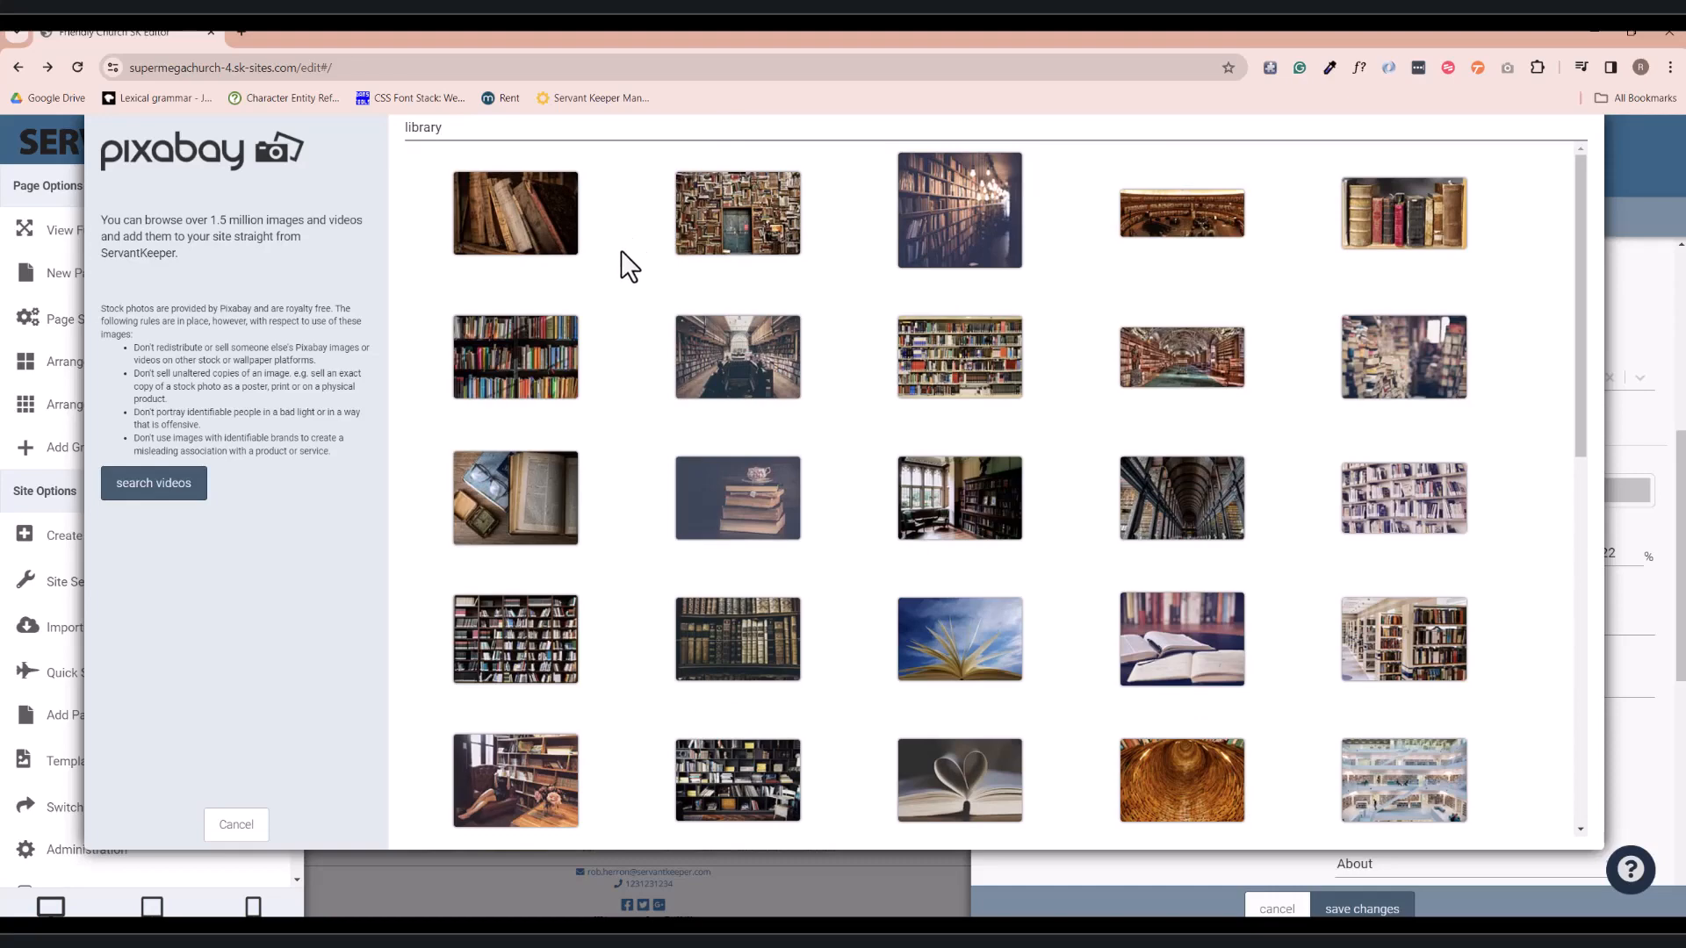
click(714, 625)
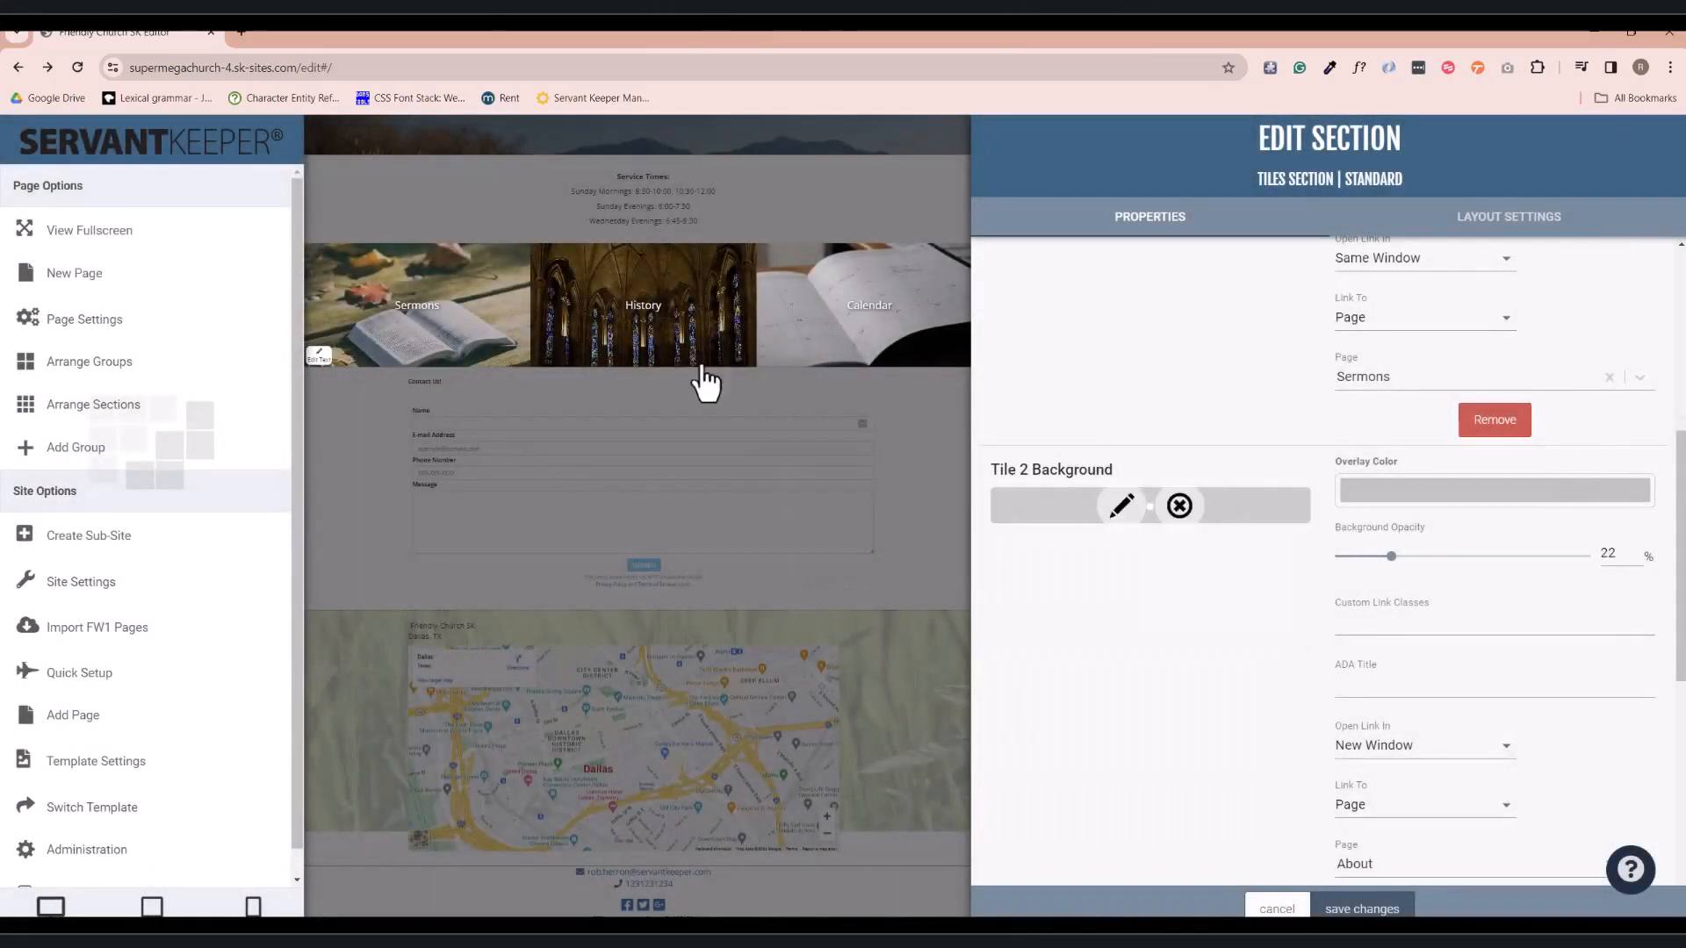
- Try 5 and 4 columns per row for the tiles, set it back to 3 and save the section changes
scroll(1072, 523, up, 5)
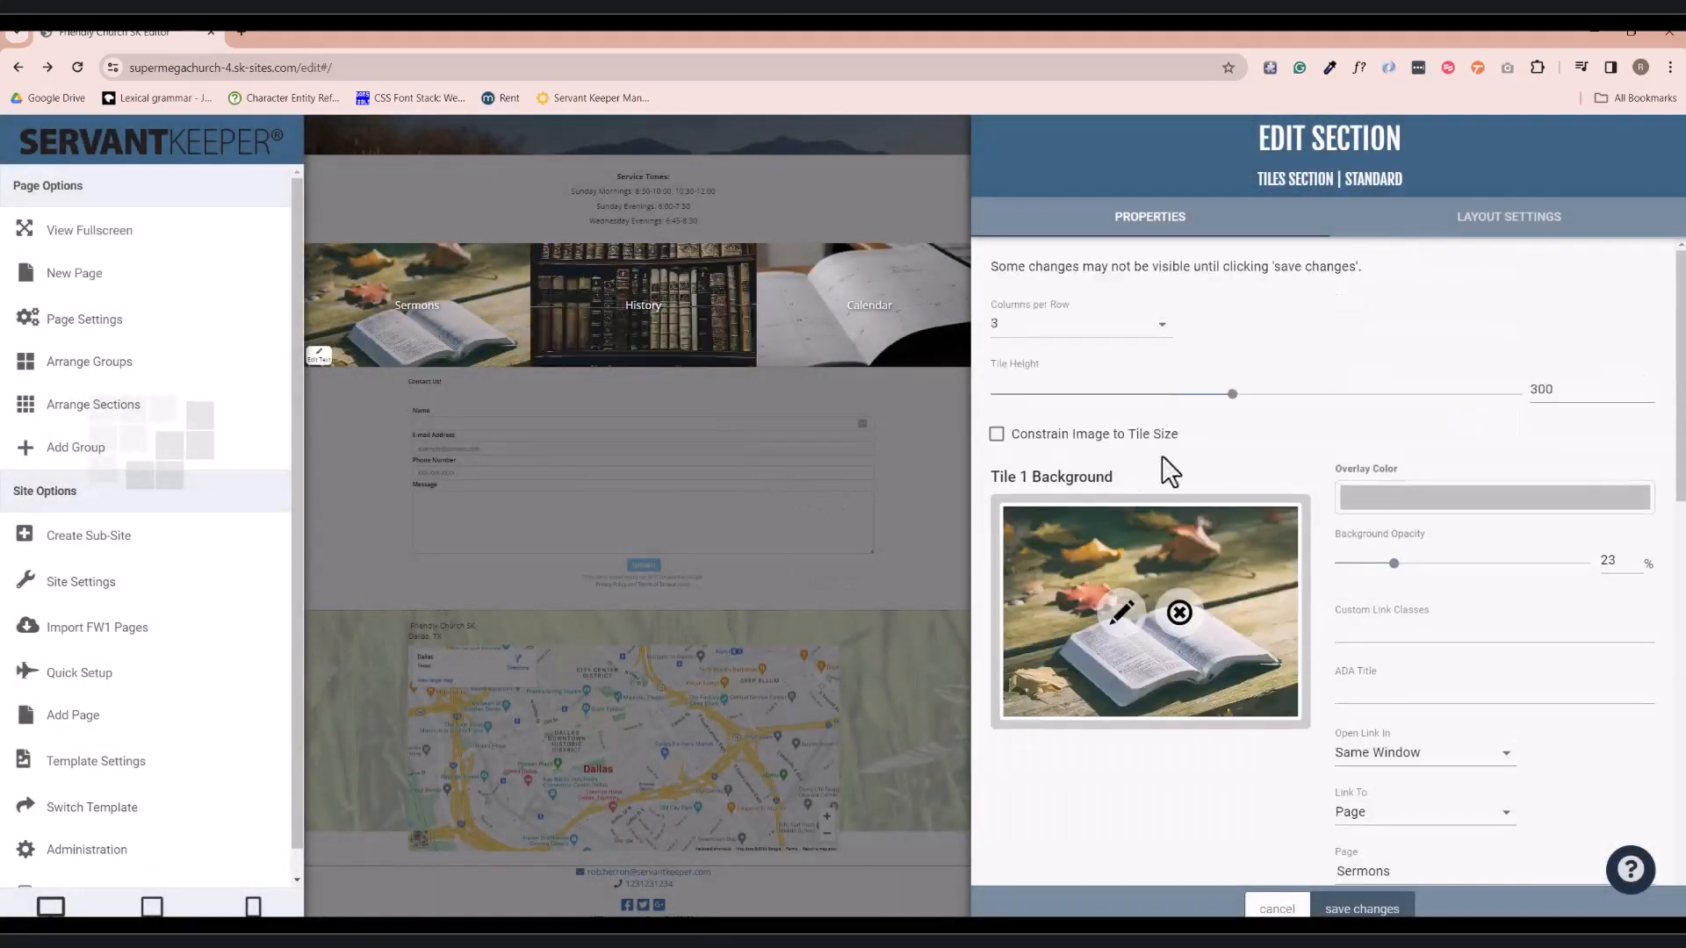
click(1157, 326)
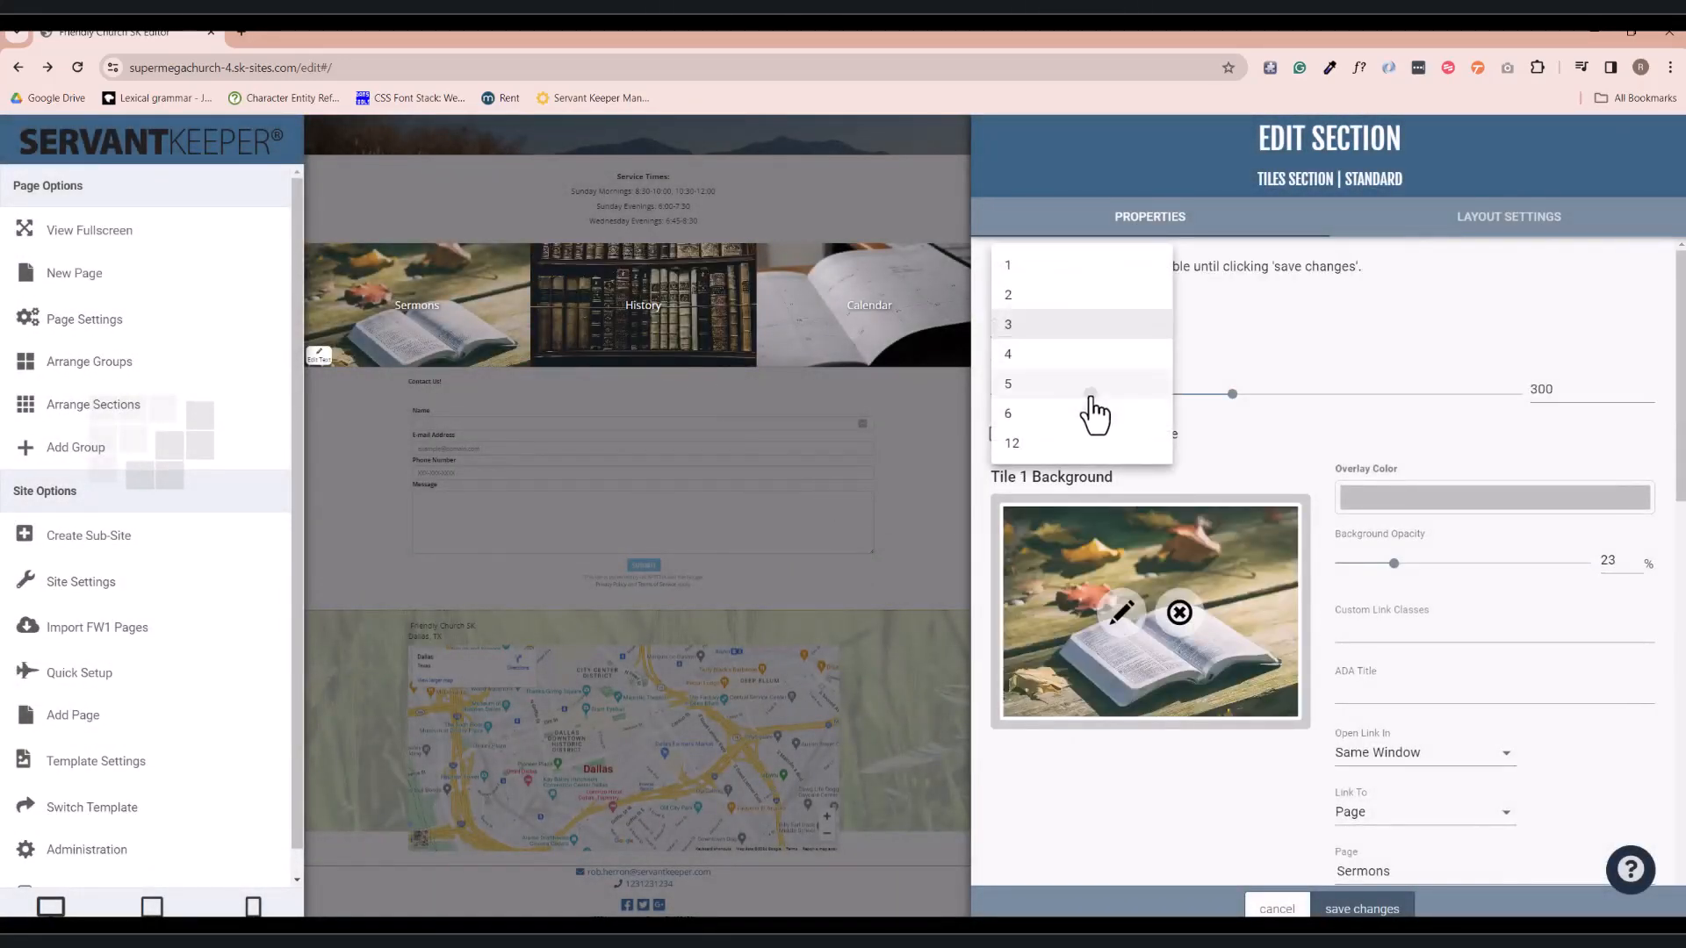
click(1092, 407)
click(1131, 327)
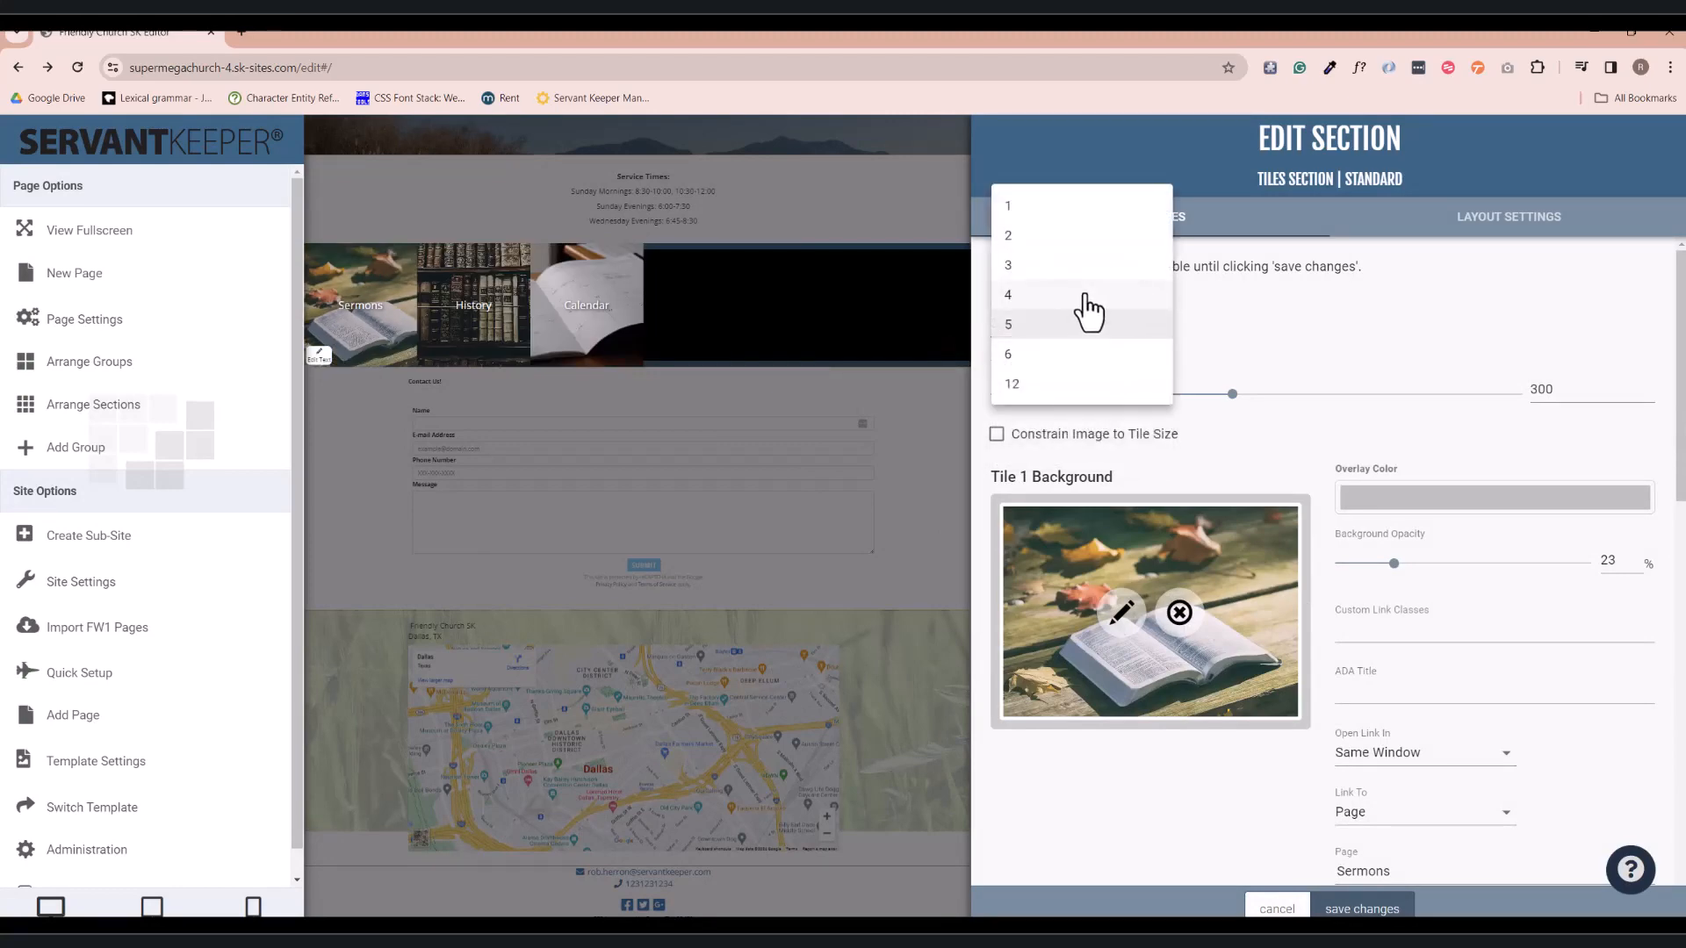
click(1087, 297)
click(1137, 328)
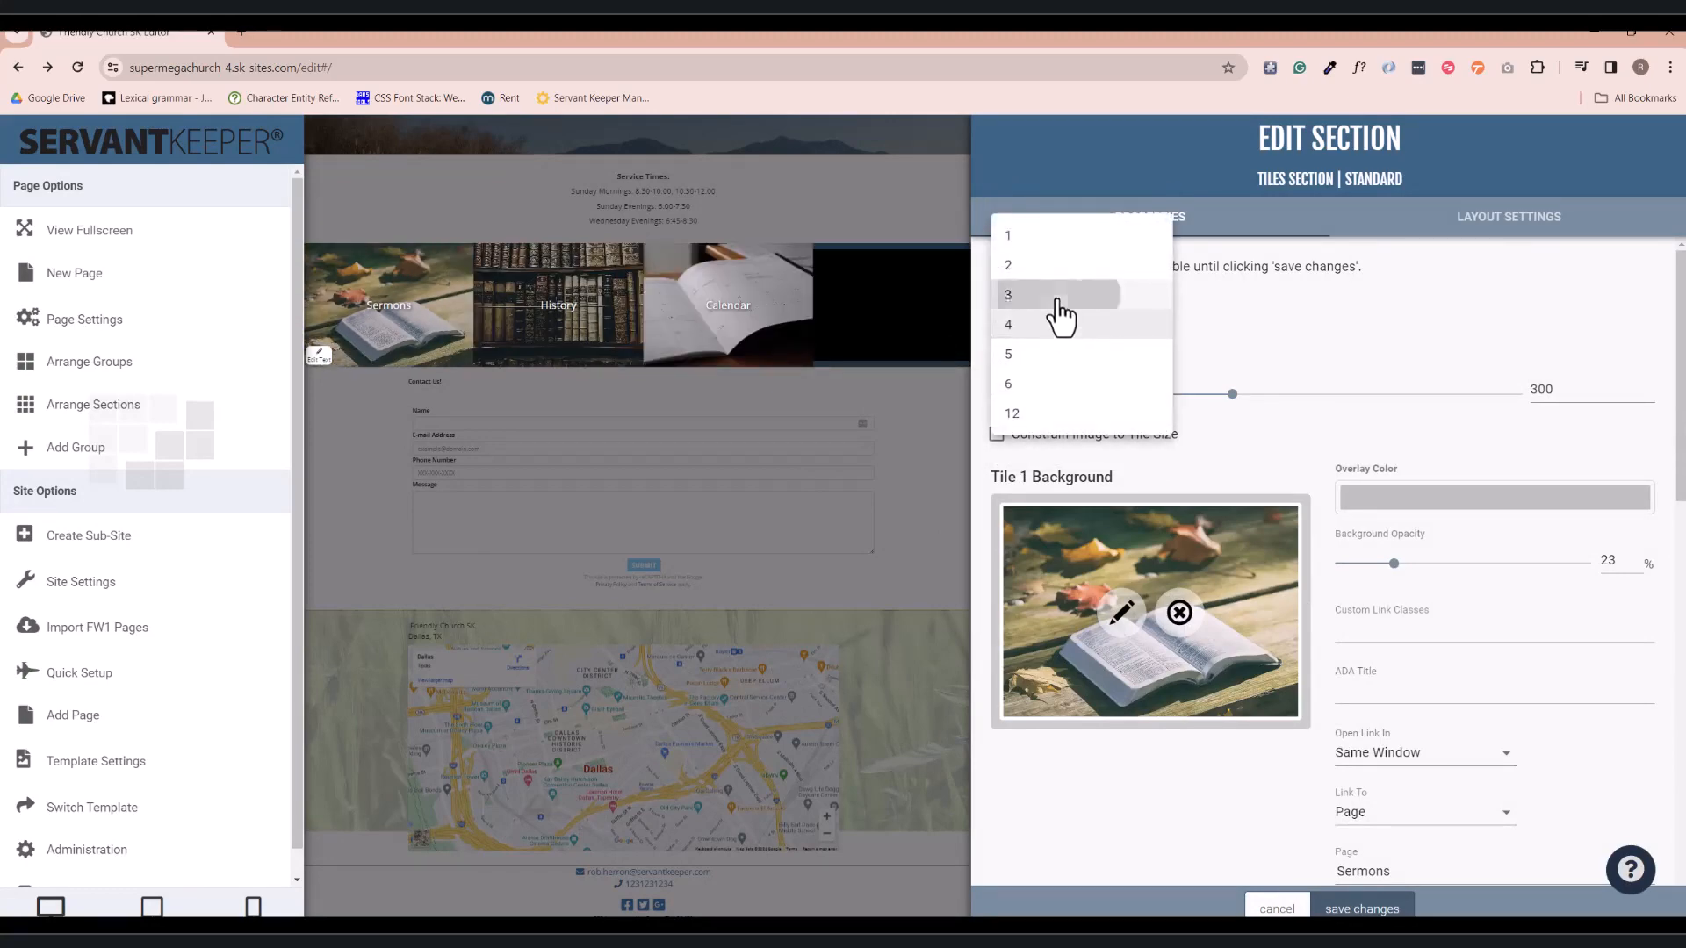
click(1060, 297)
click(1364, 910)
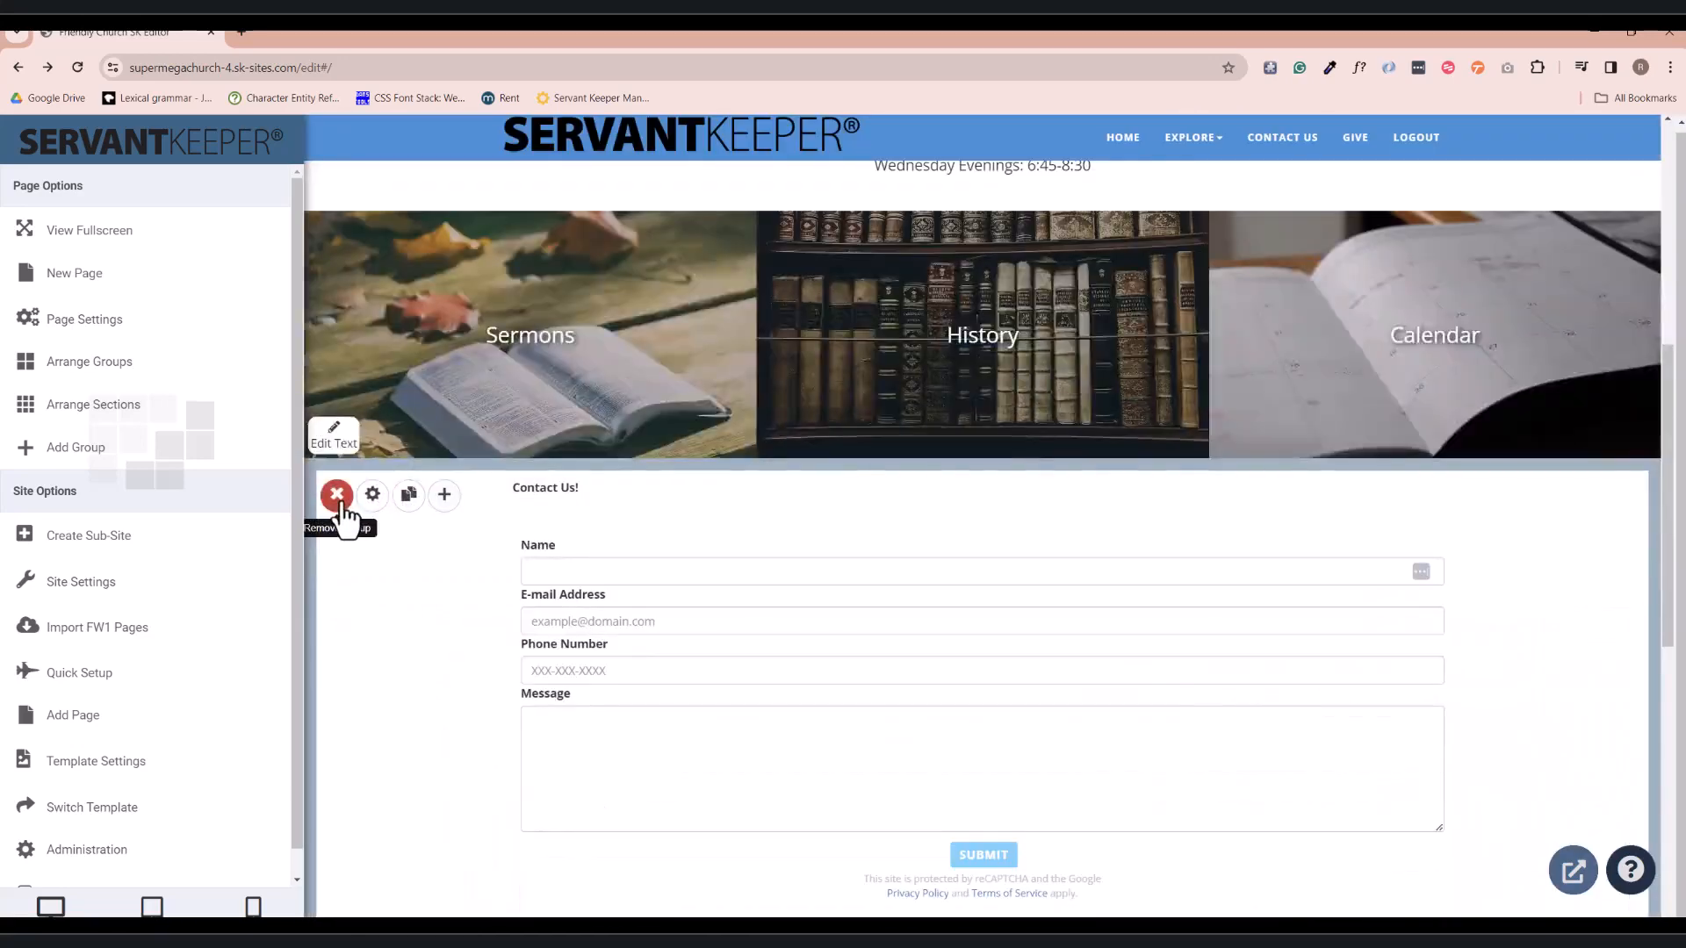
- Remove the Contact Us form group below the tiles from the page
click(336, 489)
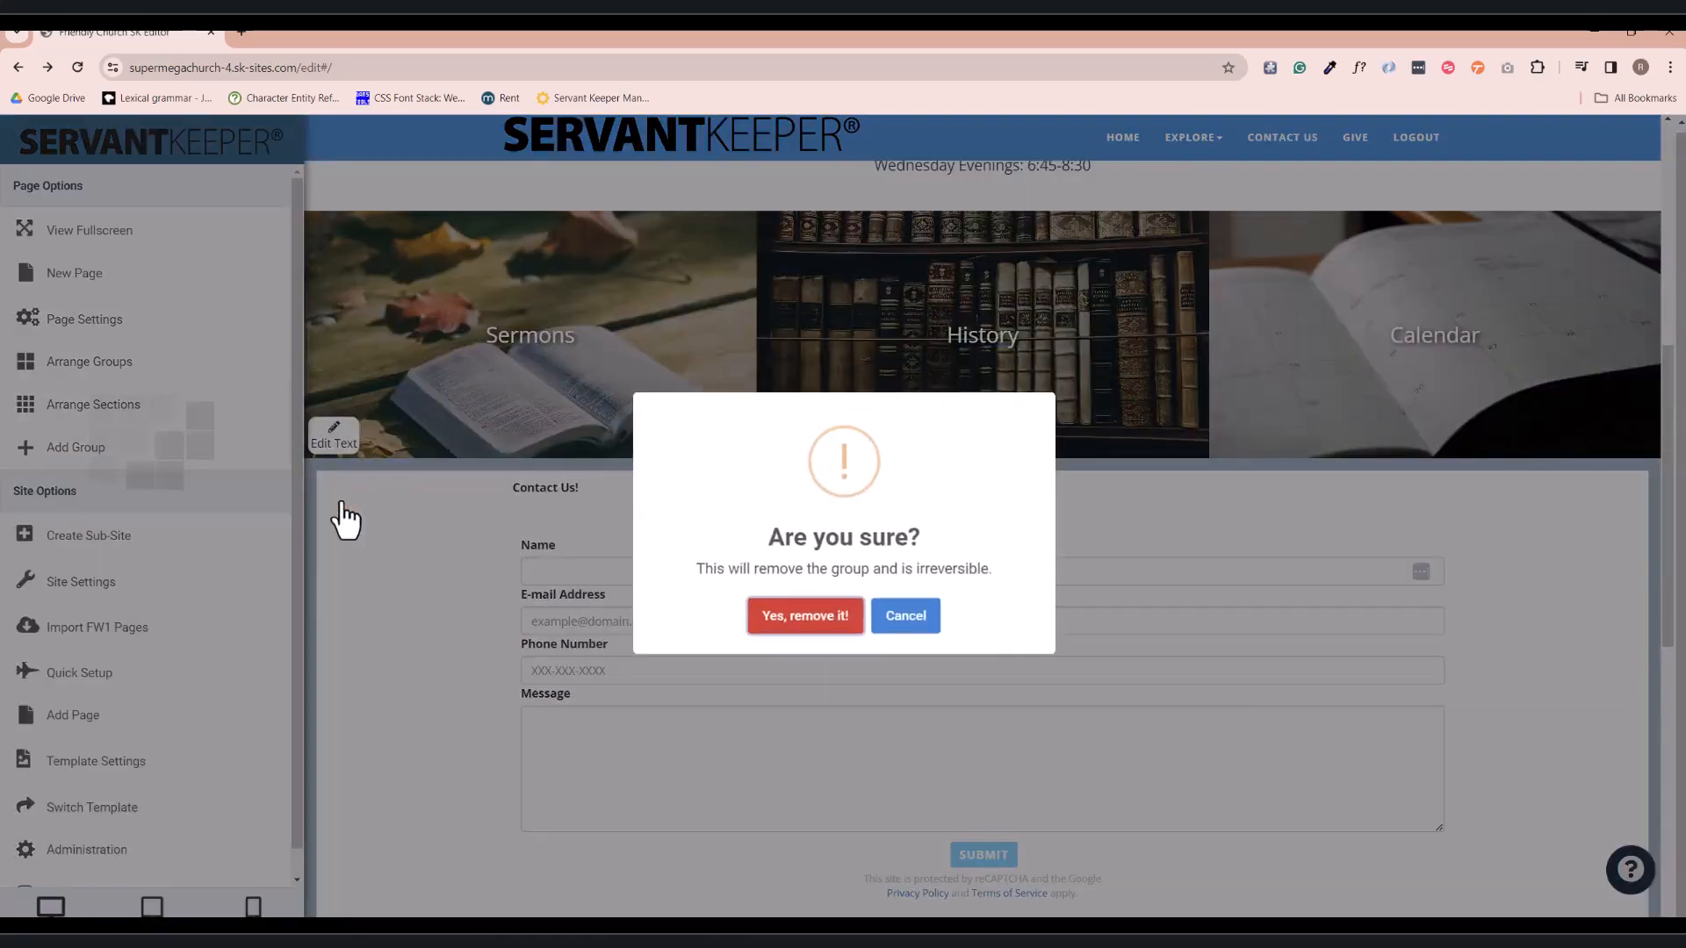
click(806, 618)
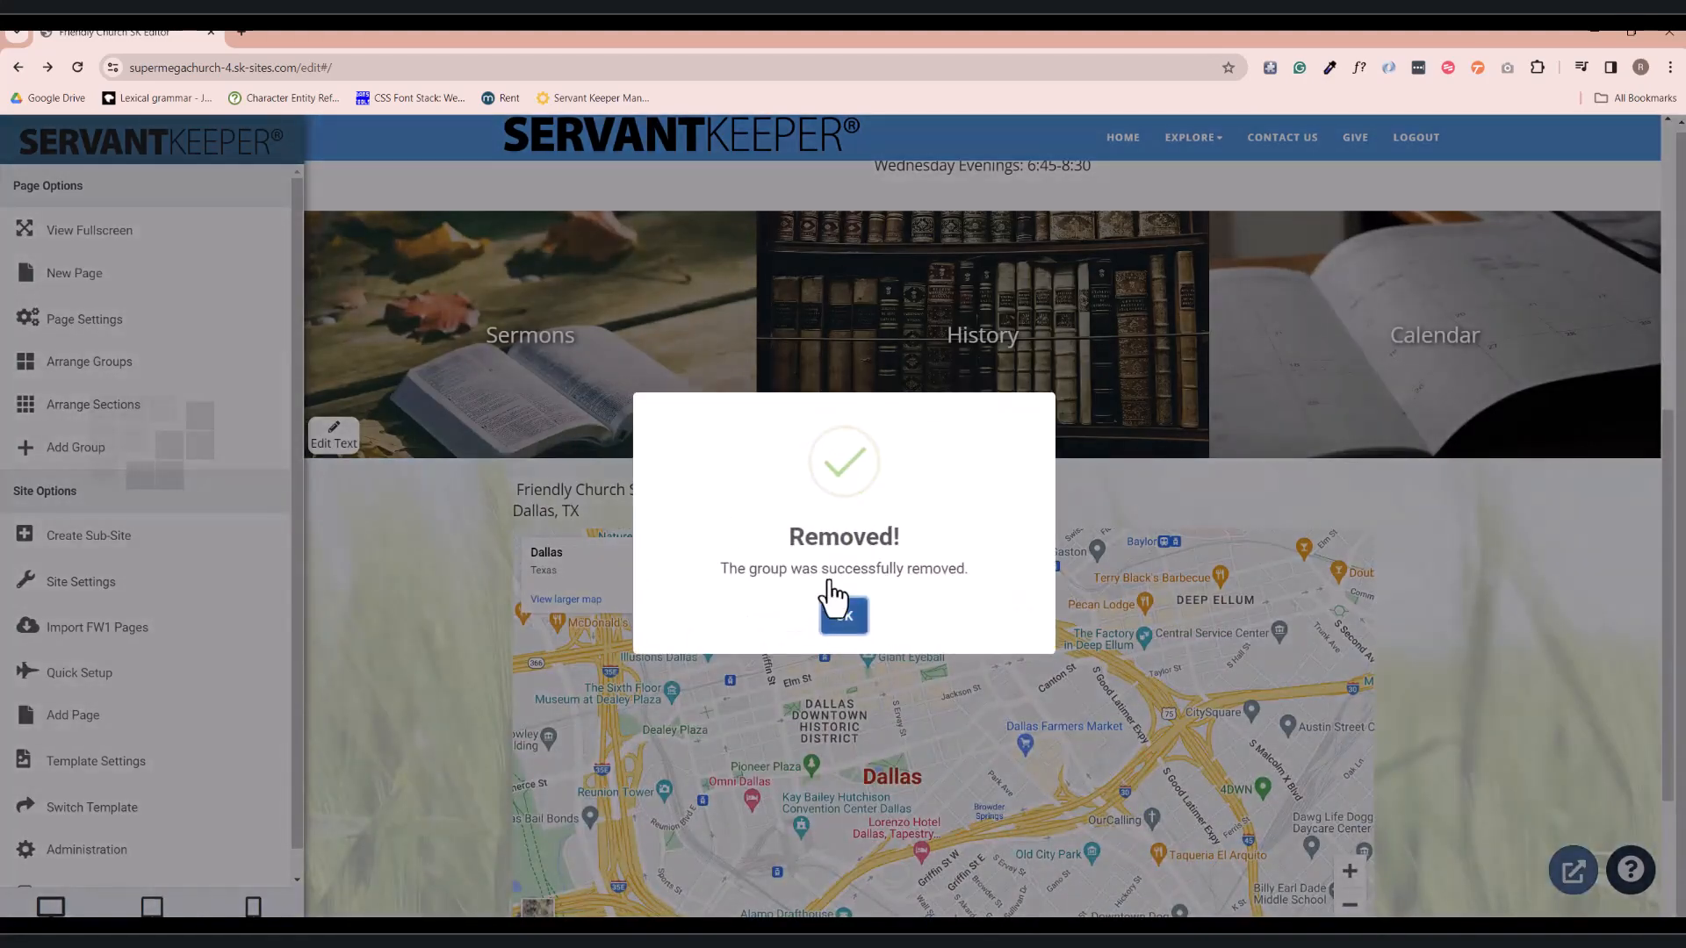
click(832, 609)
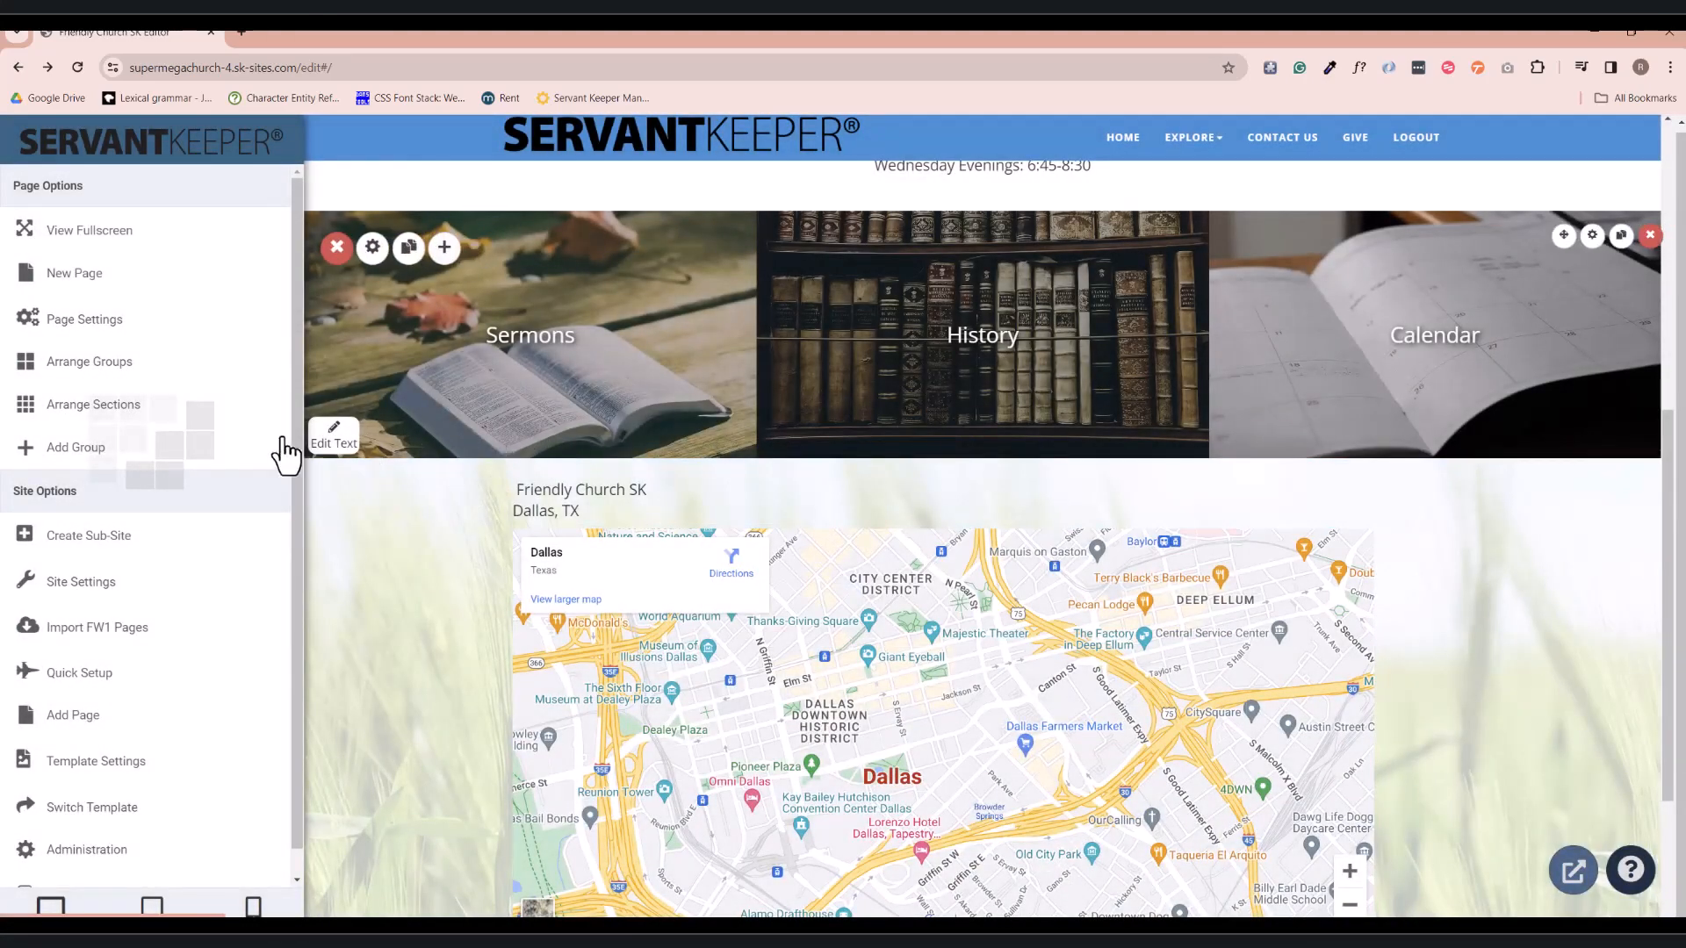
- Add an empty group to the page between the tiles and the map group
click(214, 454)
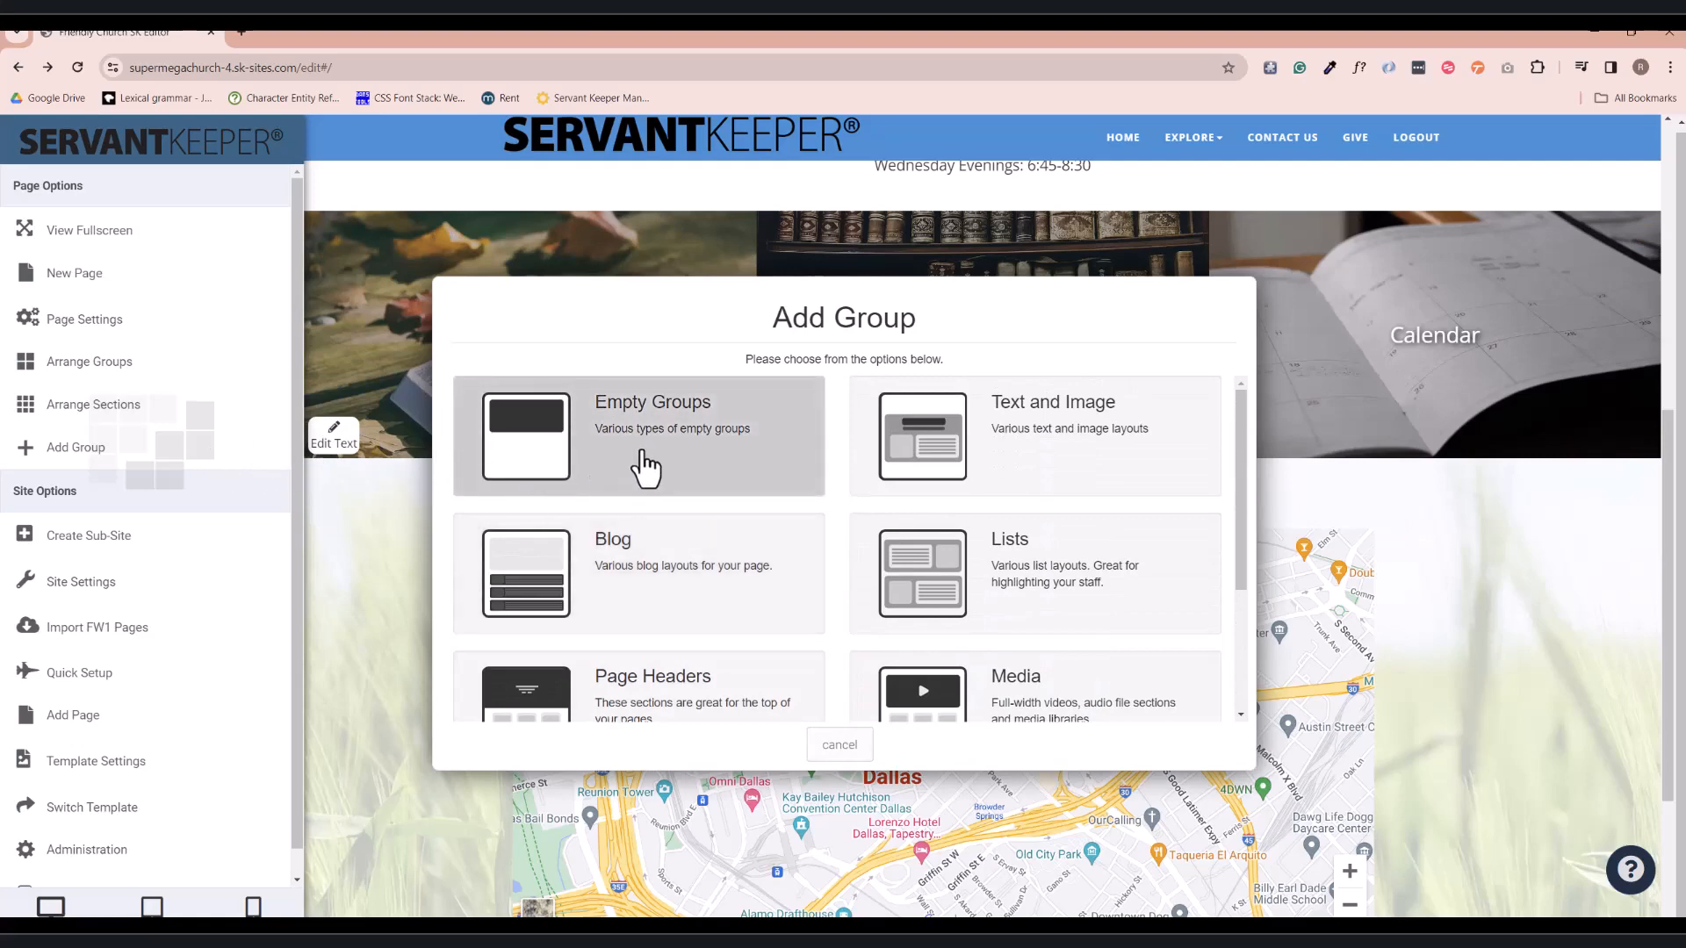
click(647, 466)
click(646, 467)
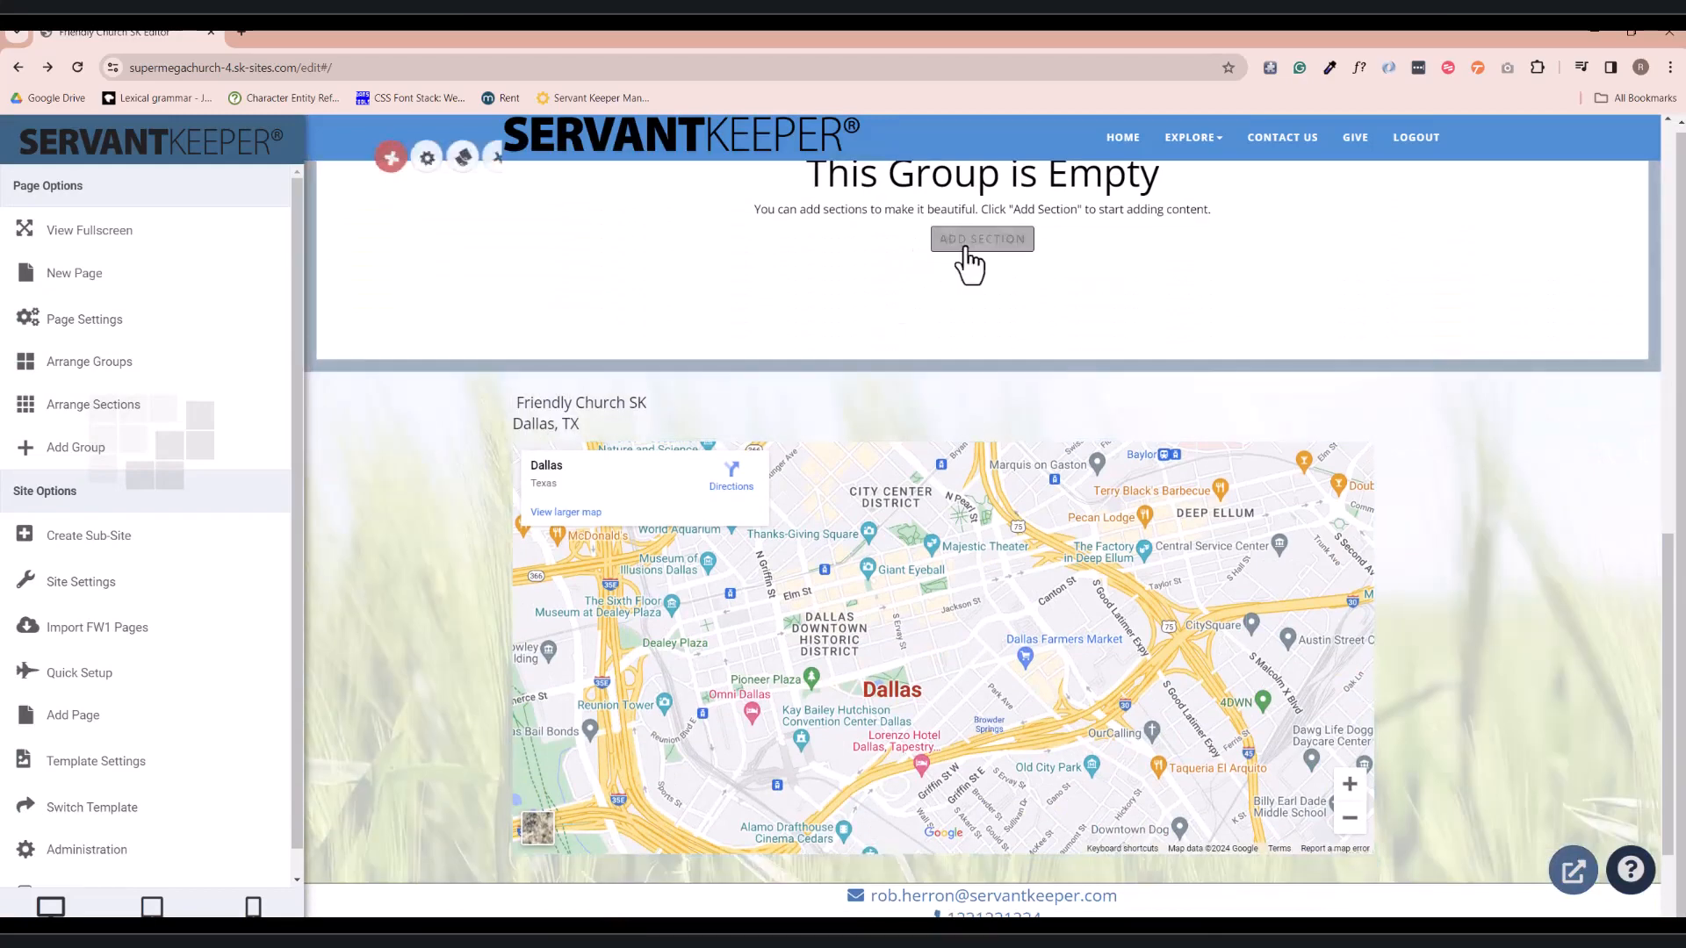
- Add an Upcoming Events section with the Standard layout to the empty group, entering the Google Calendar ID
click(966, 250)
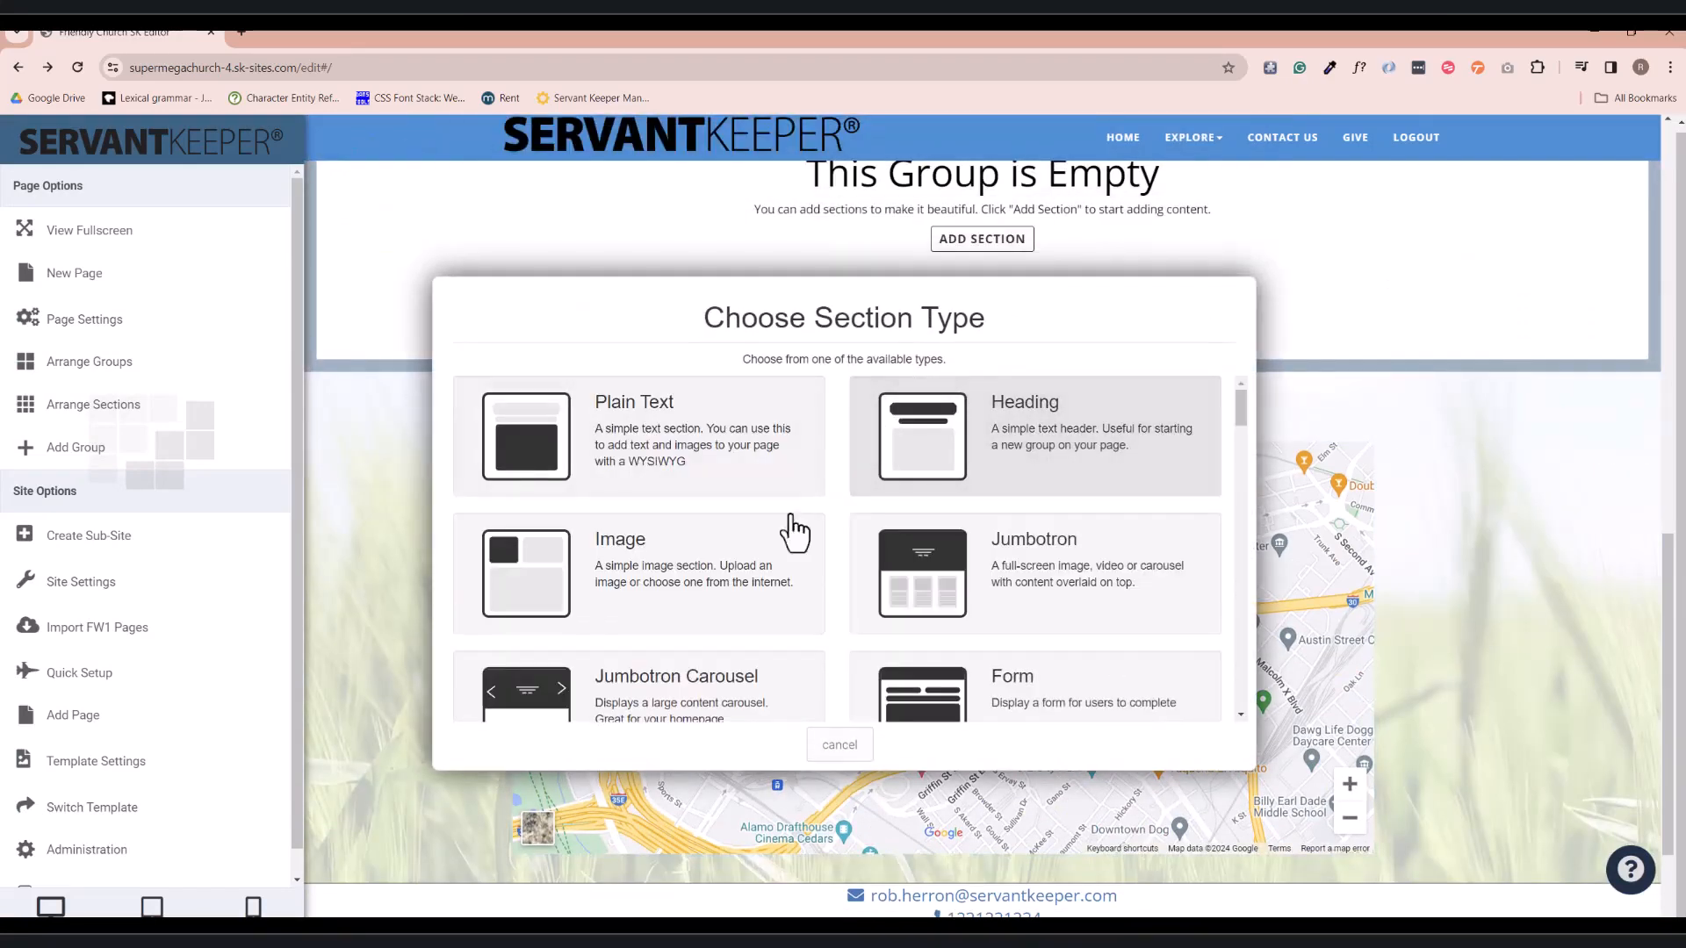
scroll(773, 553, down, 5)
scroll(761, 575, down, 5)
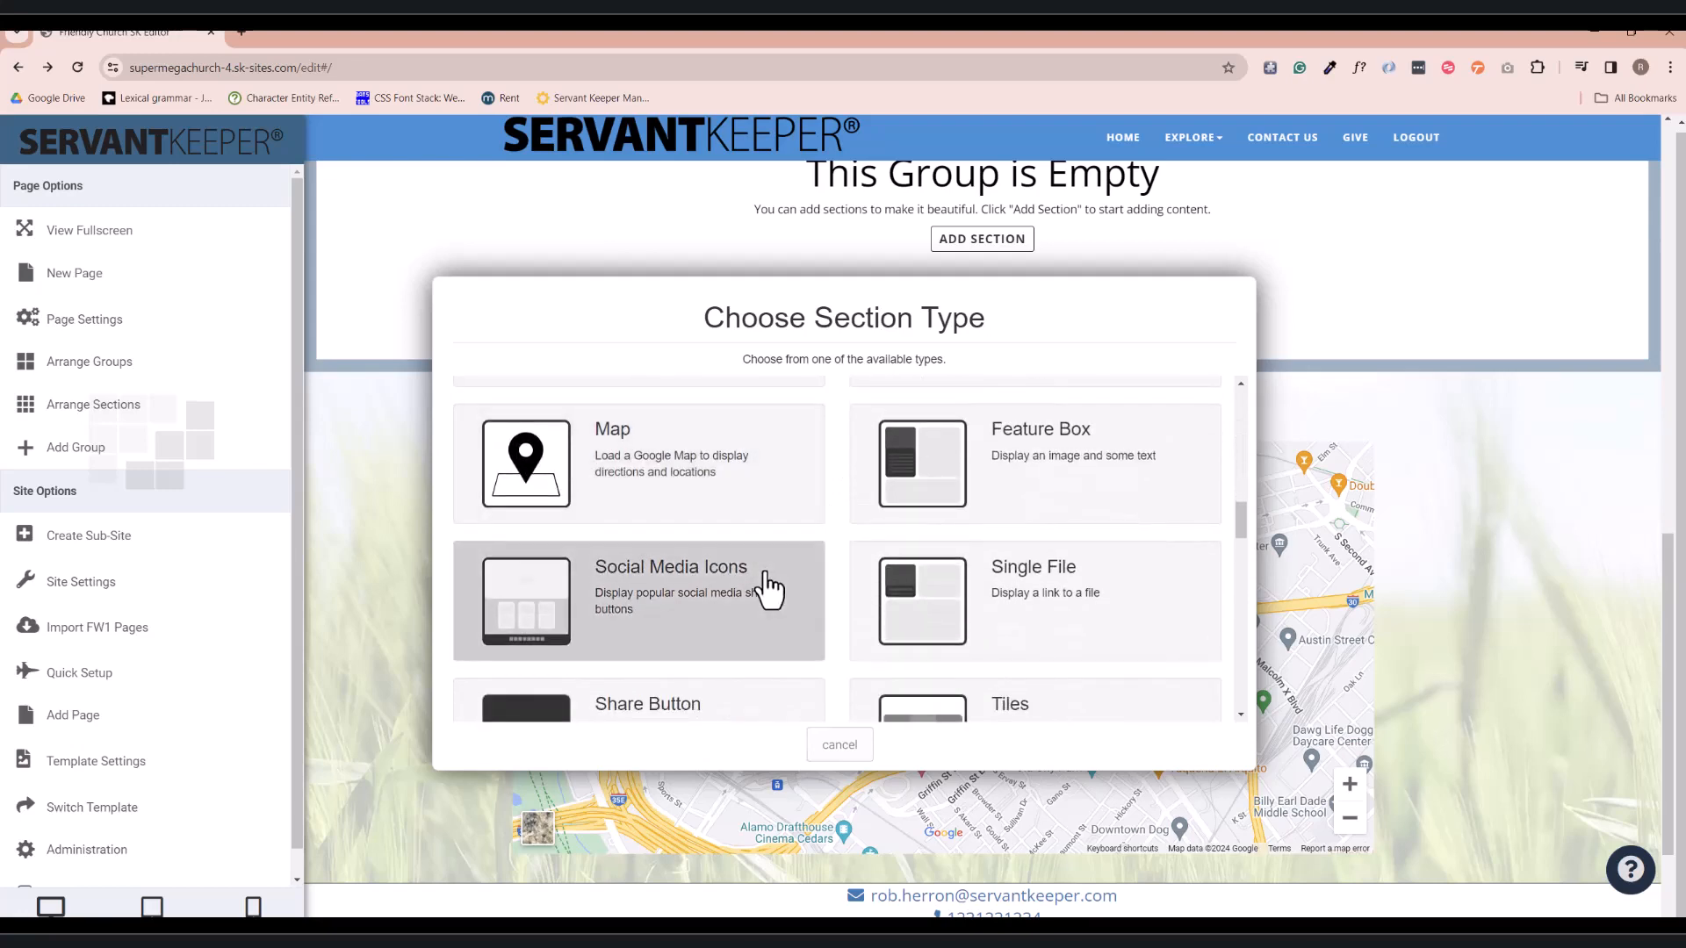
scroll(772, 593, down, 2)
scroll(784, 596, down, 3)
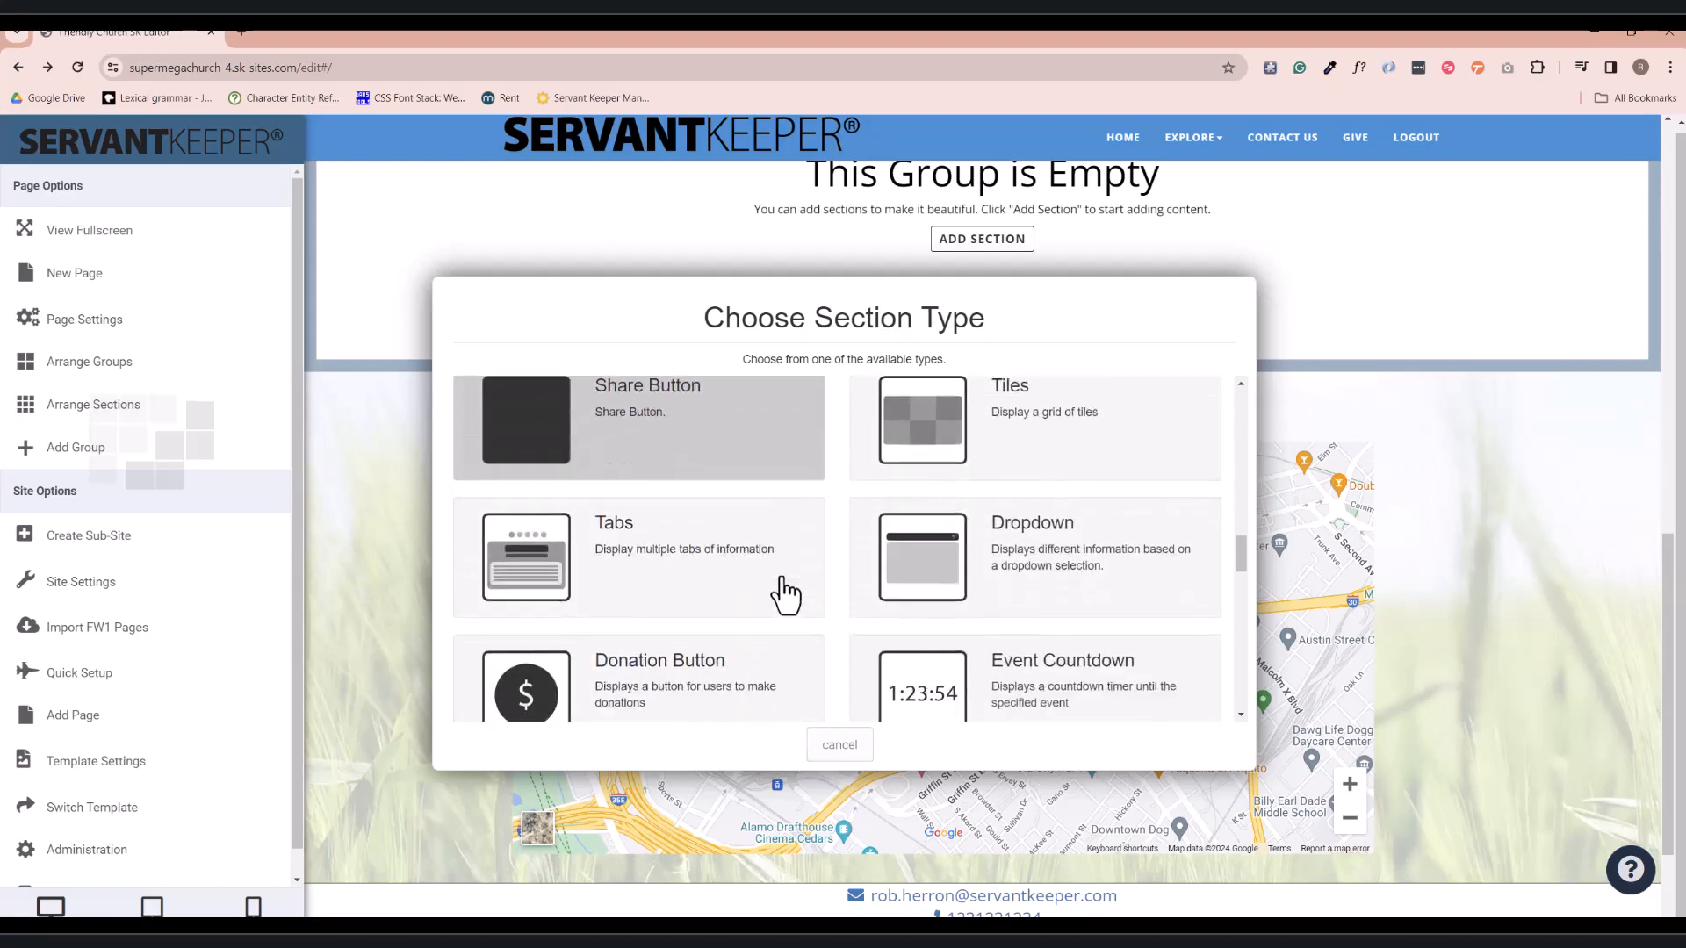
scroll(784, 595, down, 2)
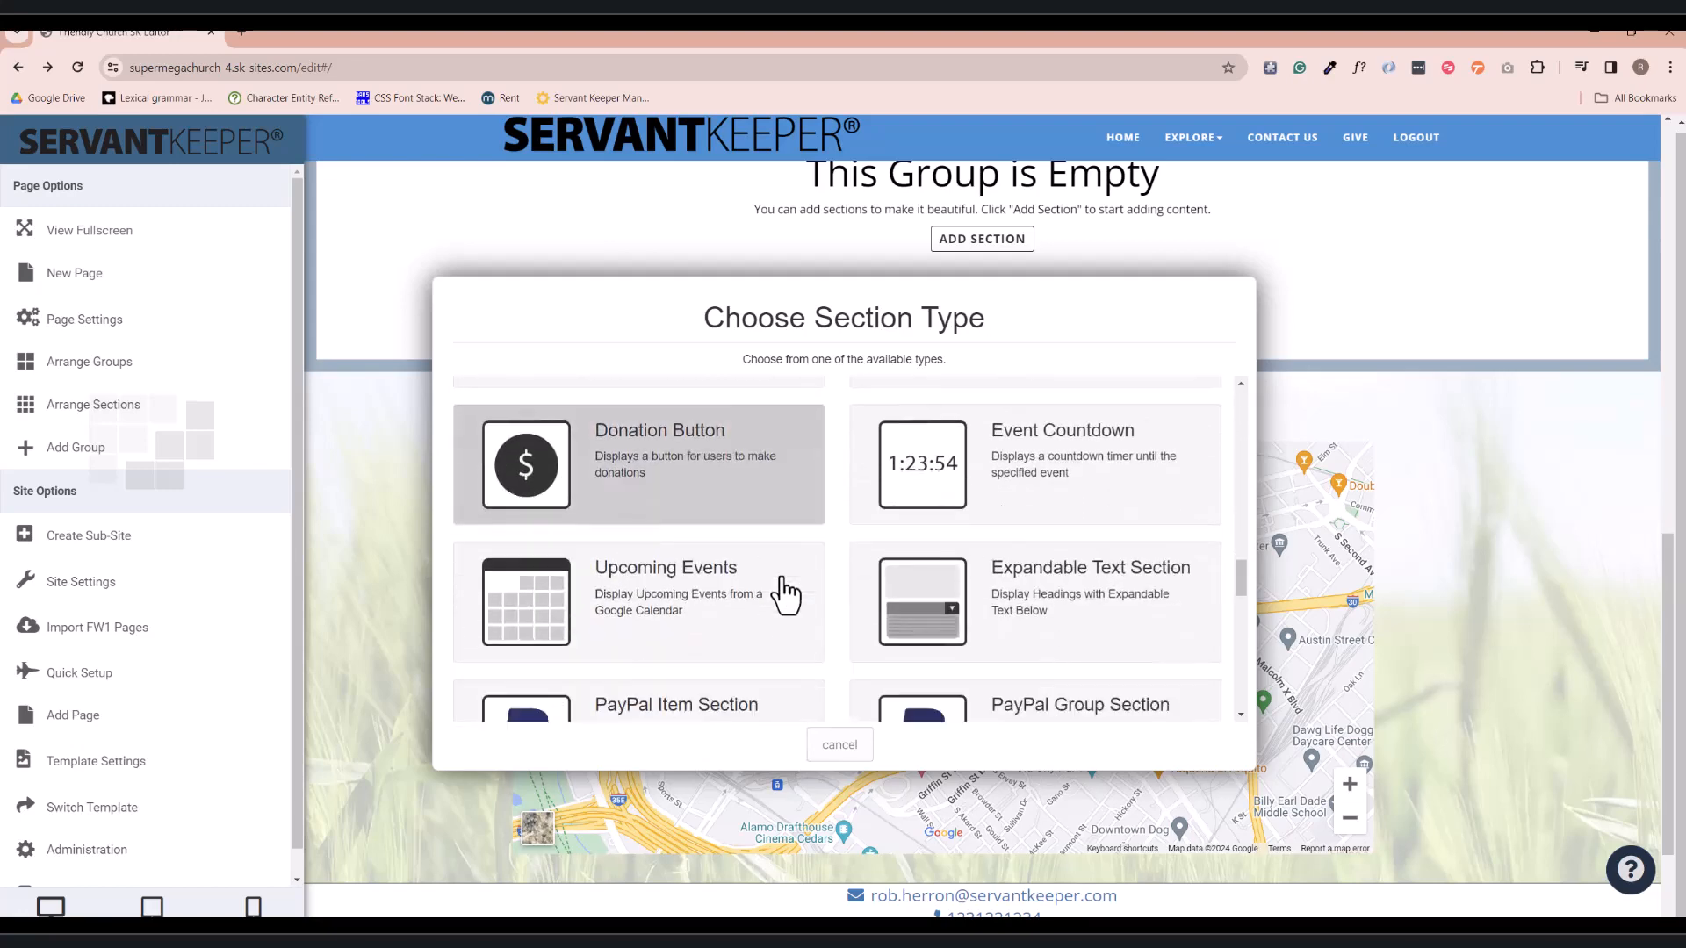
click(606, 597)
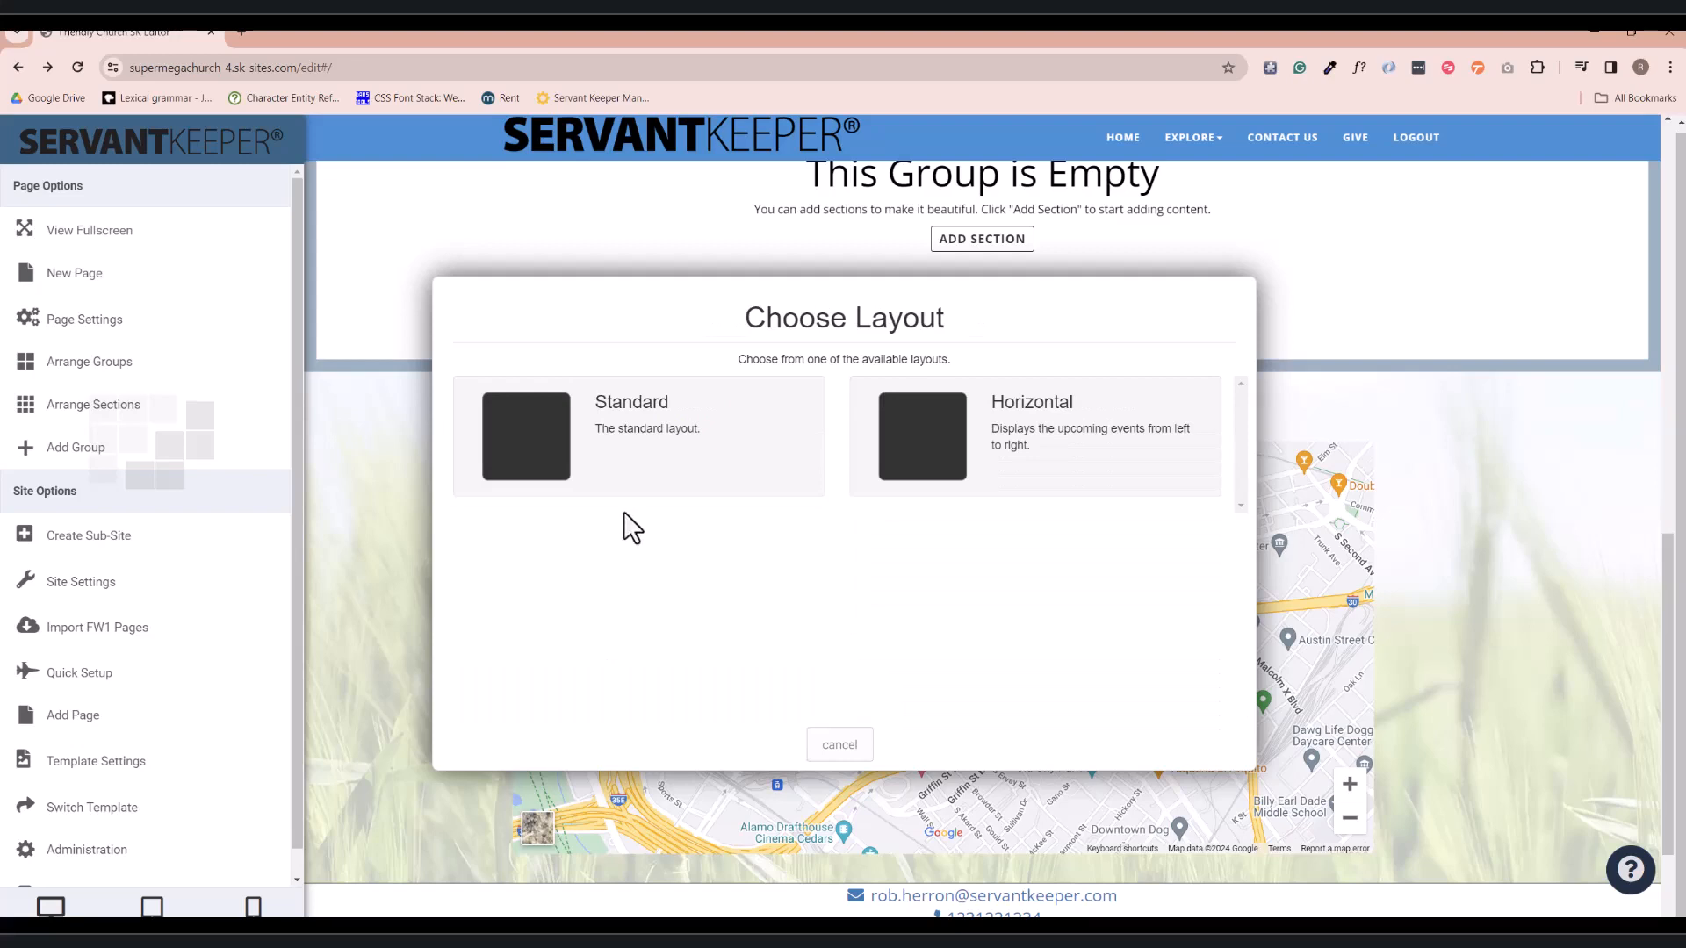
click(683, 453)
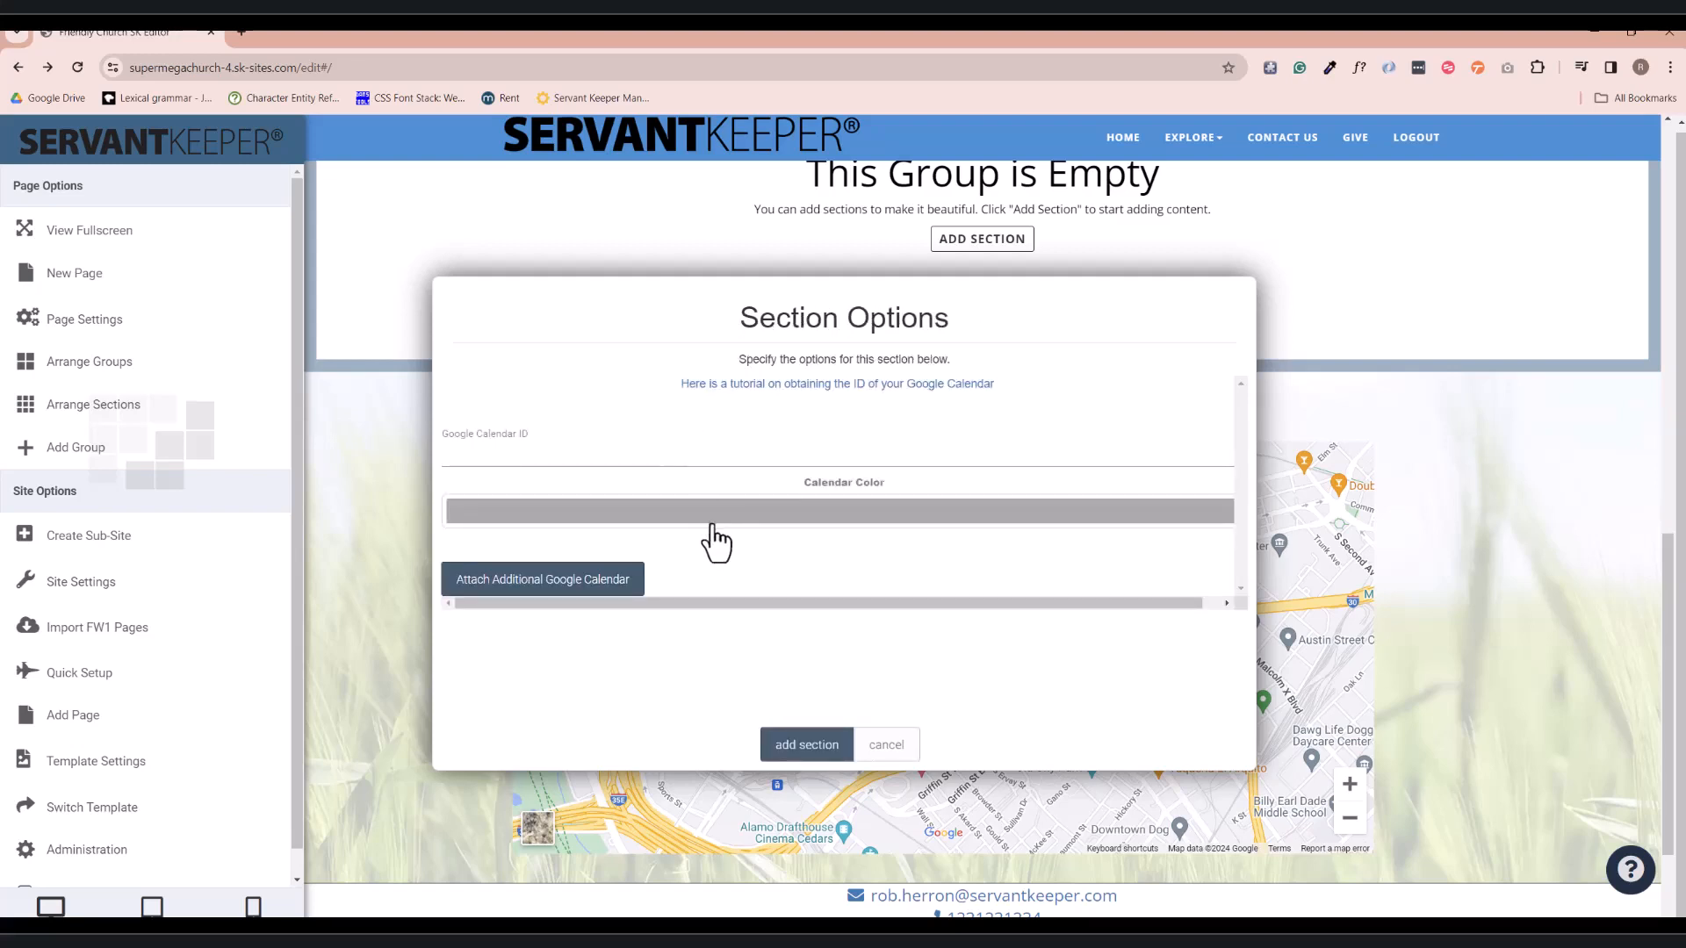
click(680, 454)
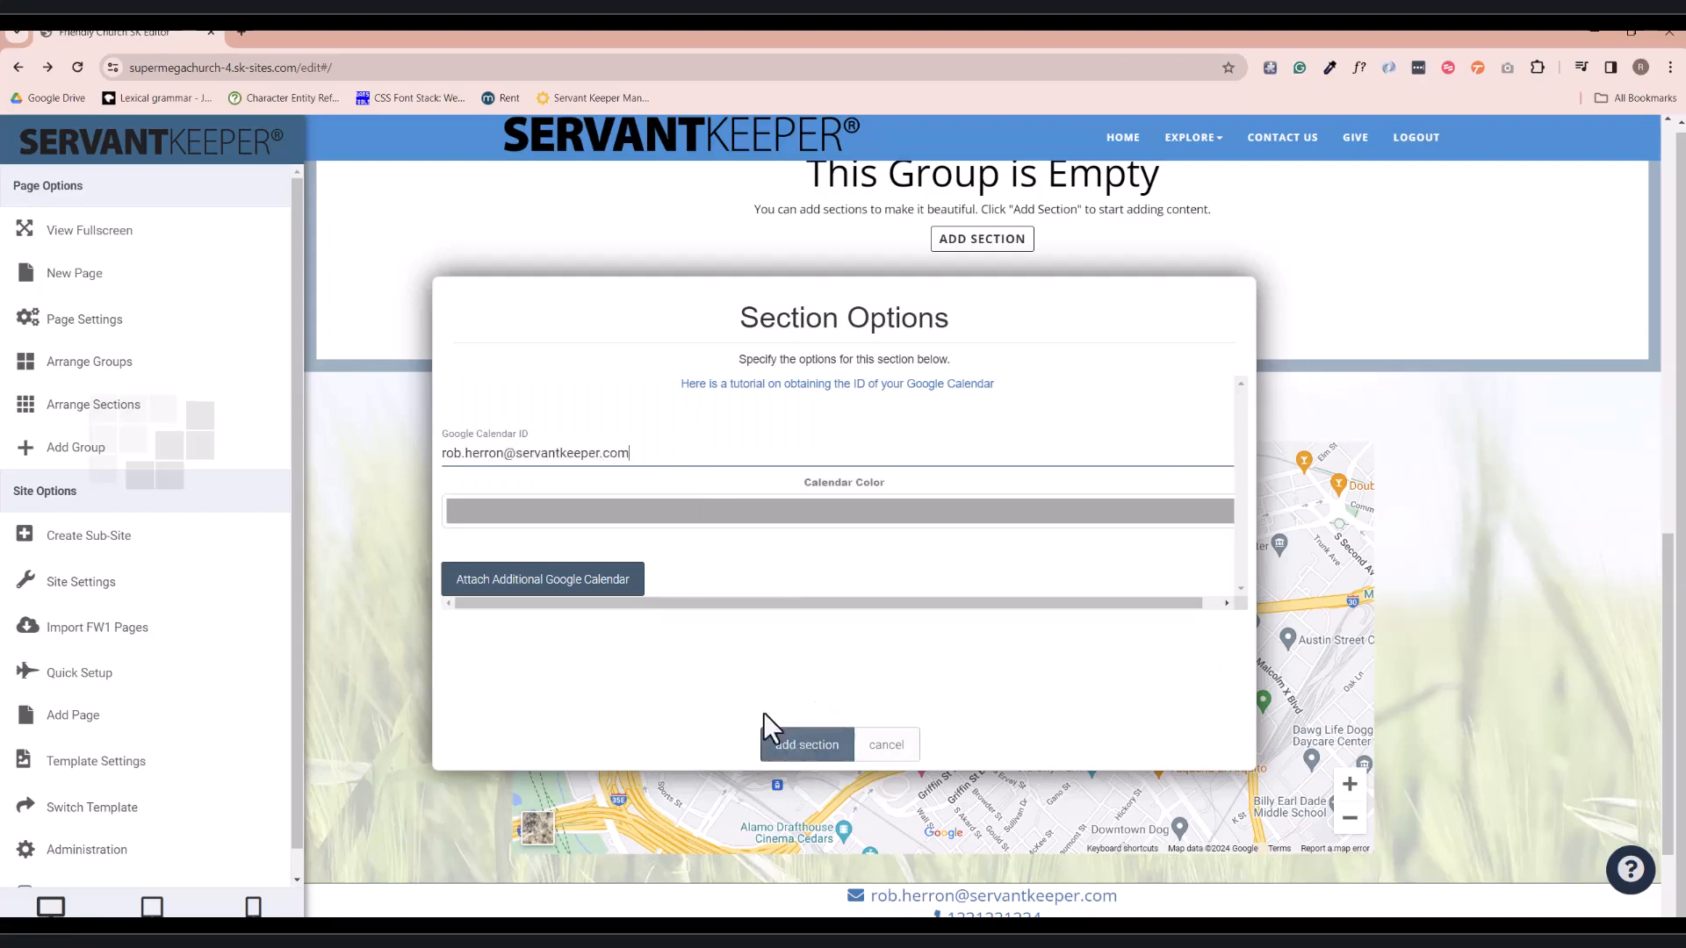
click(788, 755)
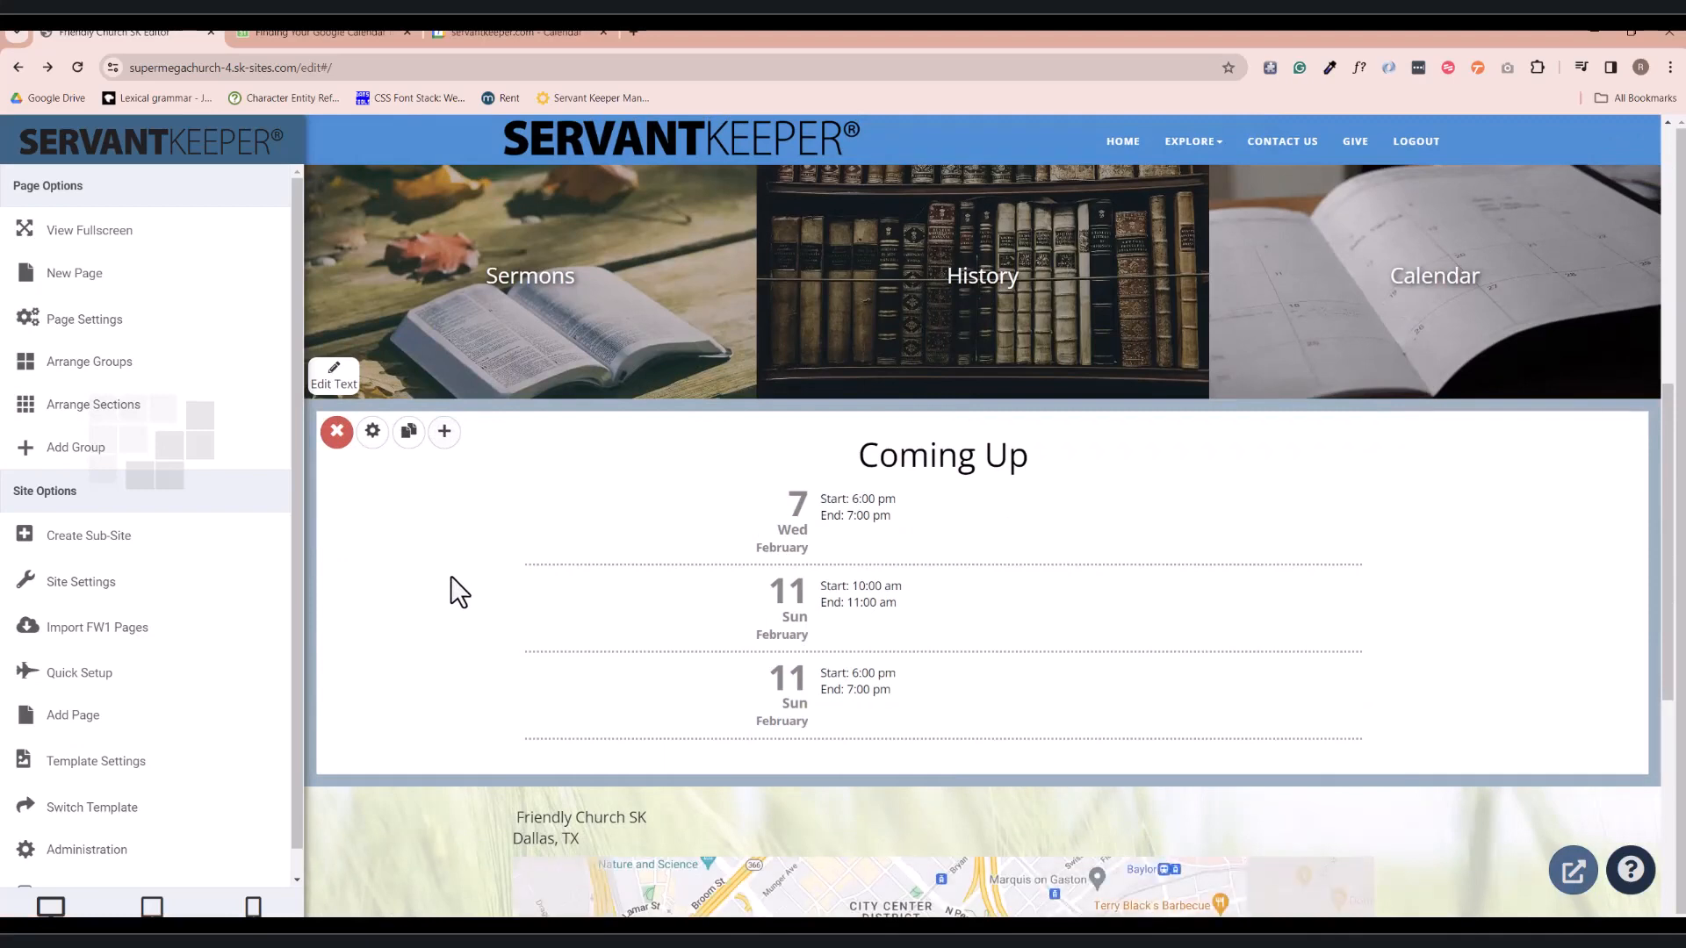
- Widen the Coming Up events section to the full content width so it is centred, and finish arranging
mouse_move(967, 457)
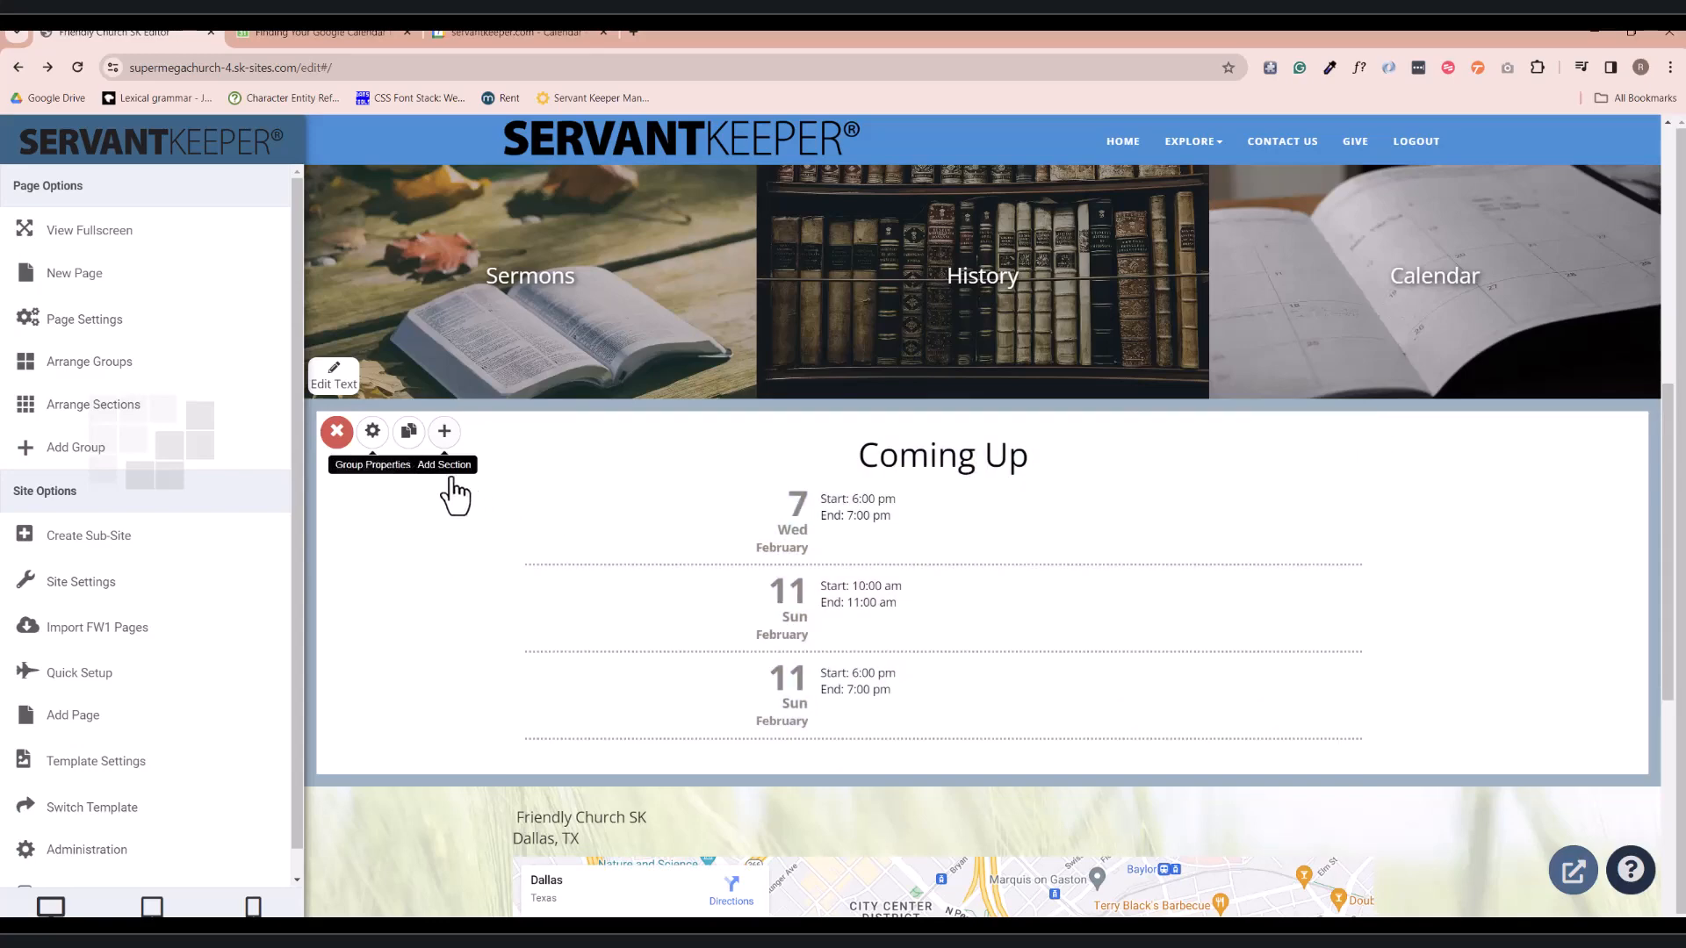
click(178, 406)
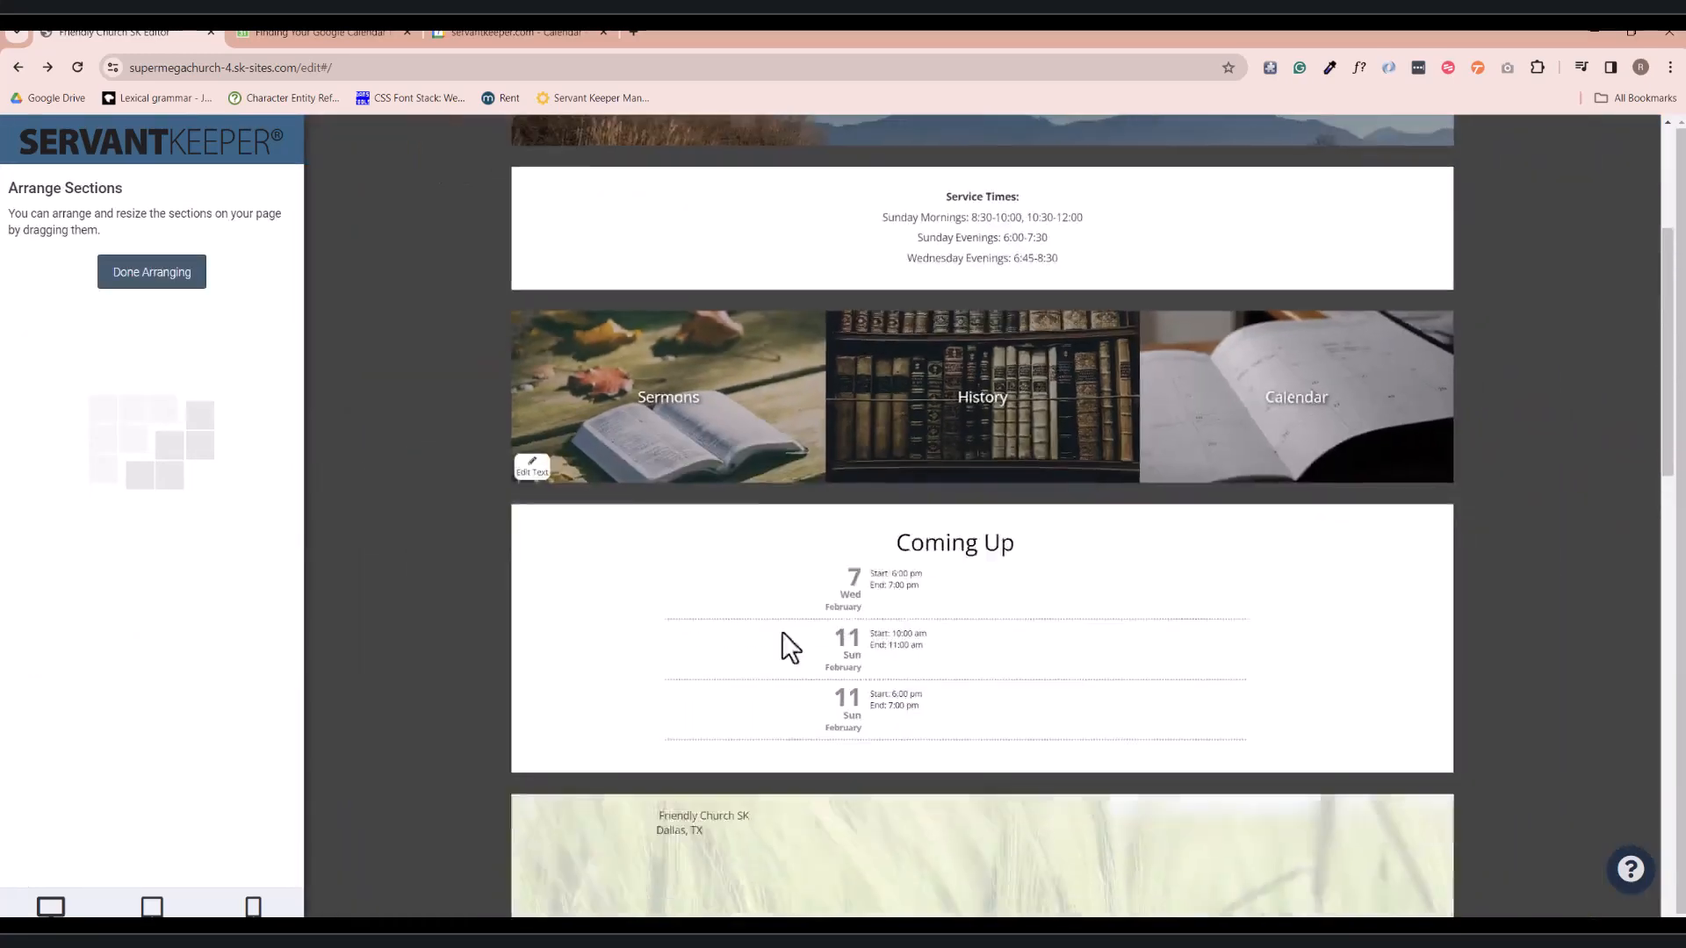
mouse_move(1168, 557)
mouse_down()
mouse_move(1205, 557)
mouse_move(1138, 552)
mouse_move(1156, 553)
mouse_up()
drag(1185, 551, 1210, 546)
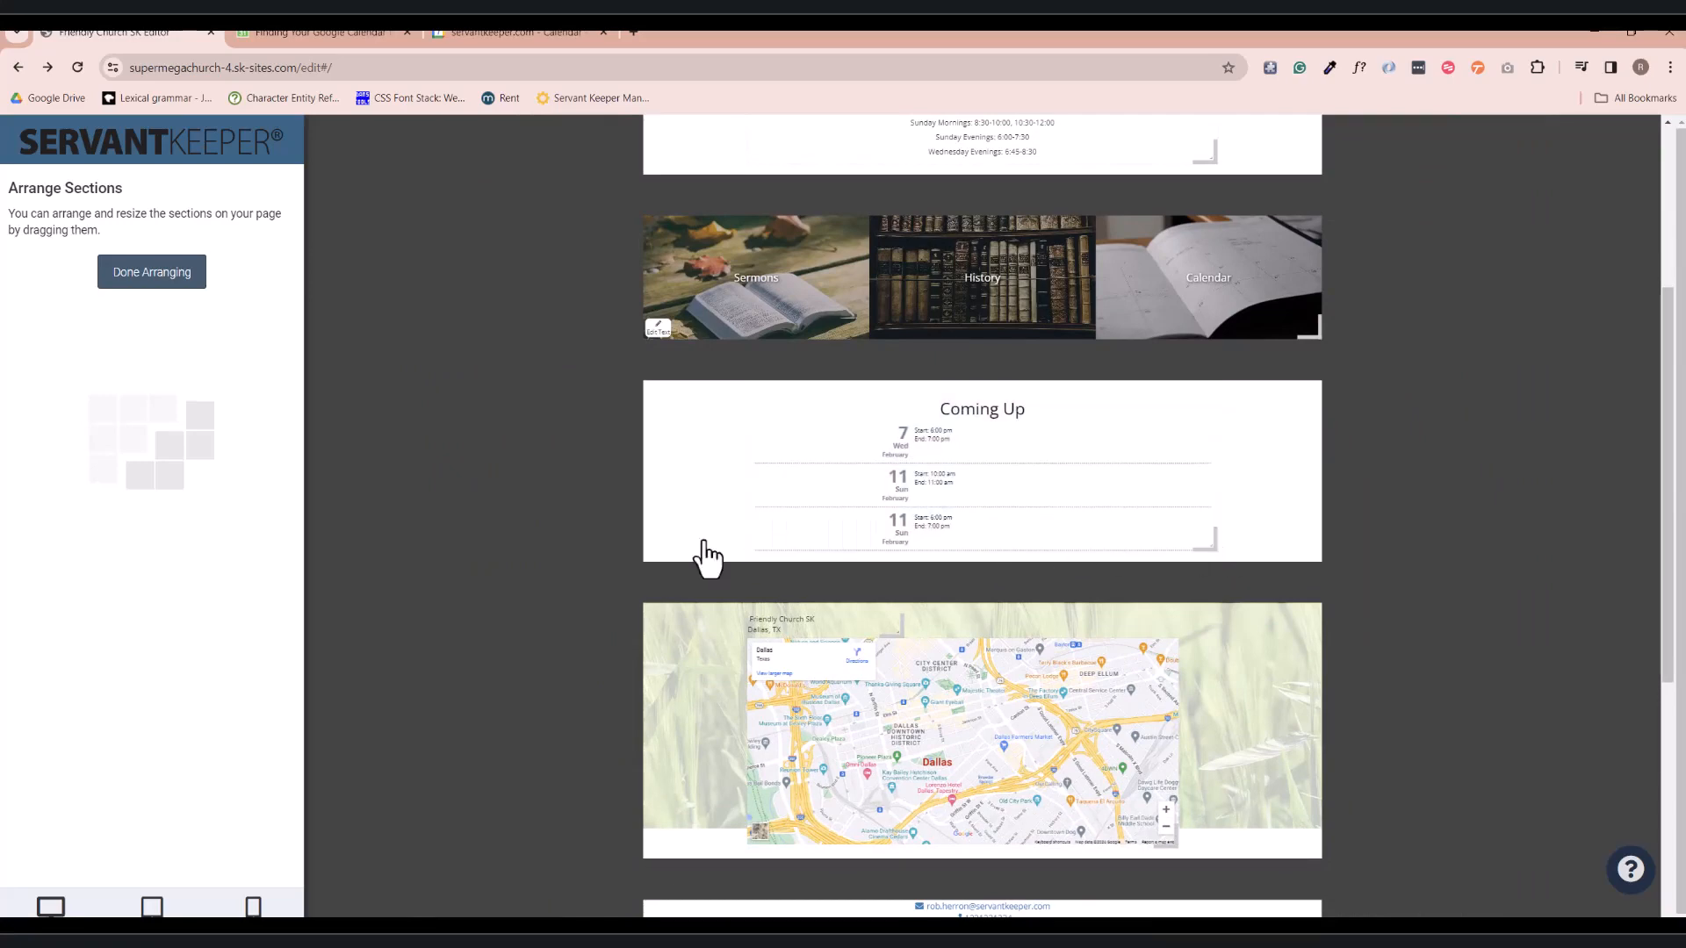
click(192, 277)
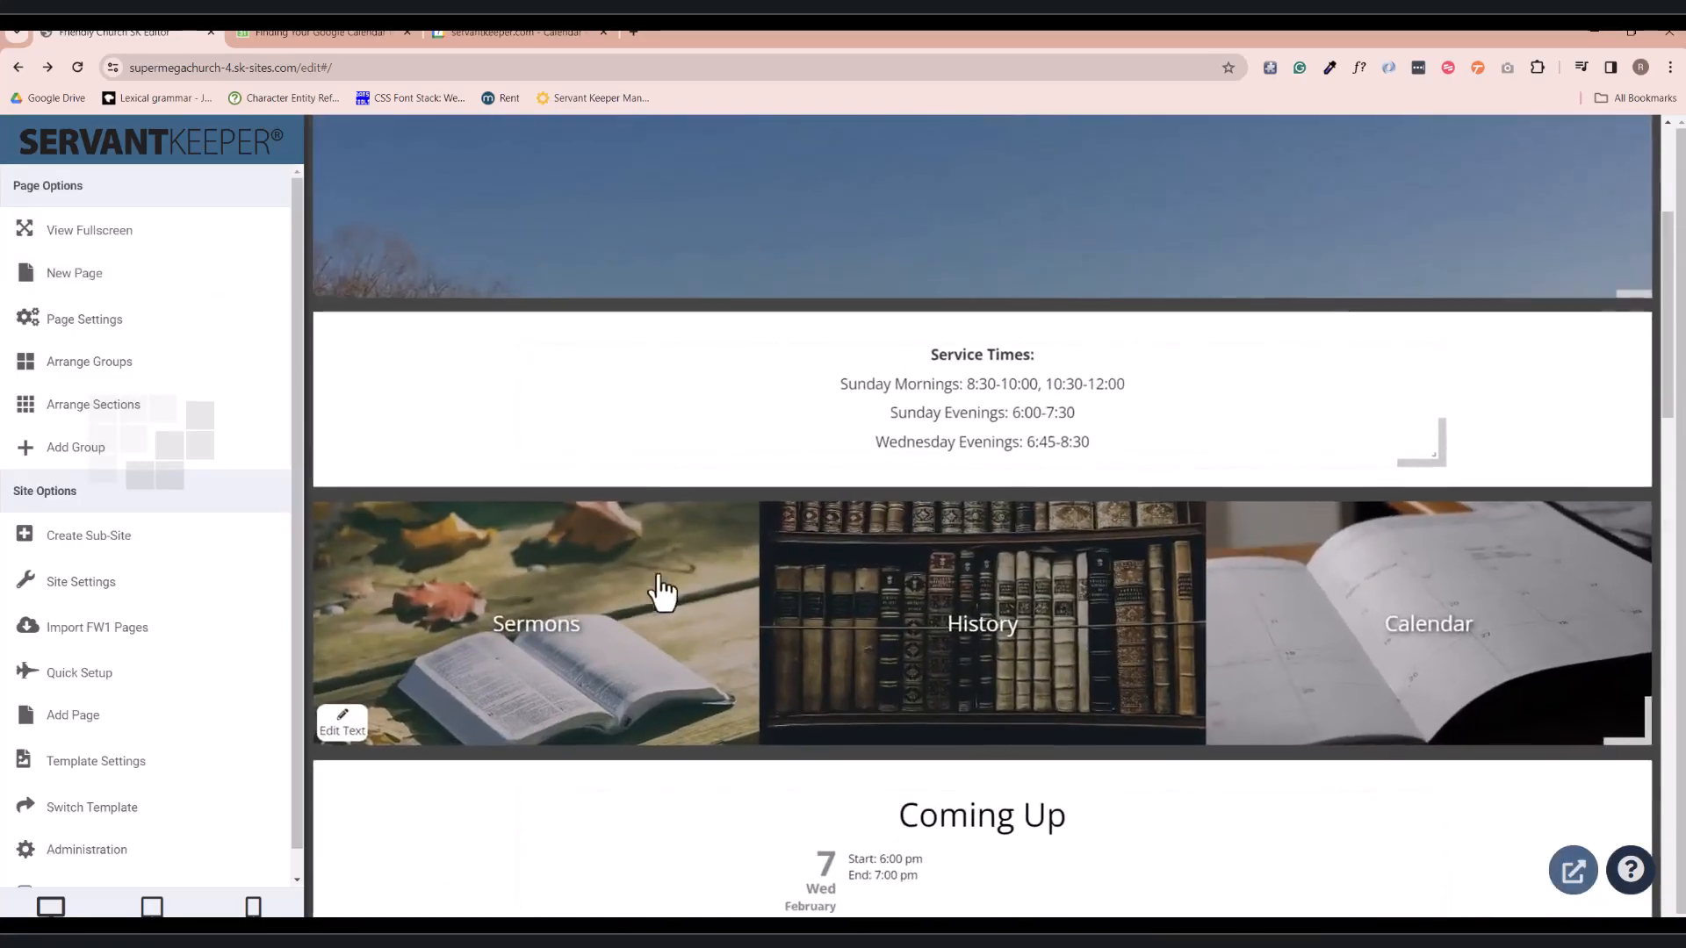
- Add a Heading section to the map group reading "Contact Us!" with a subtitle giving the contact e-mail and phone number, and save it
scroll(810, 418, down, 8)
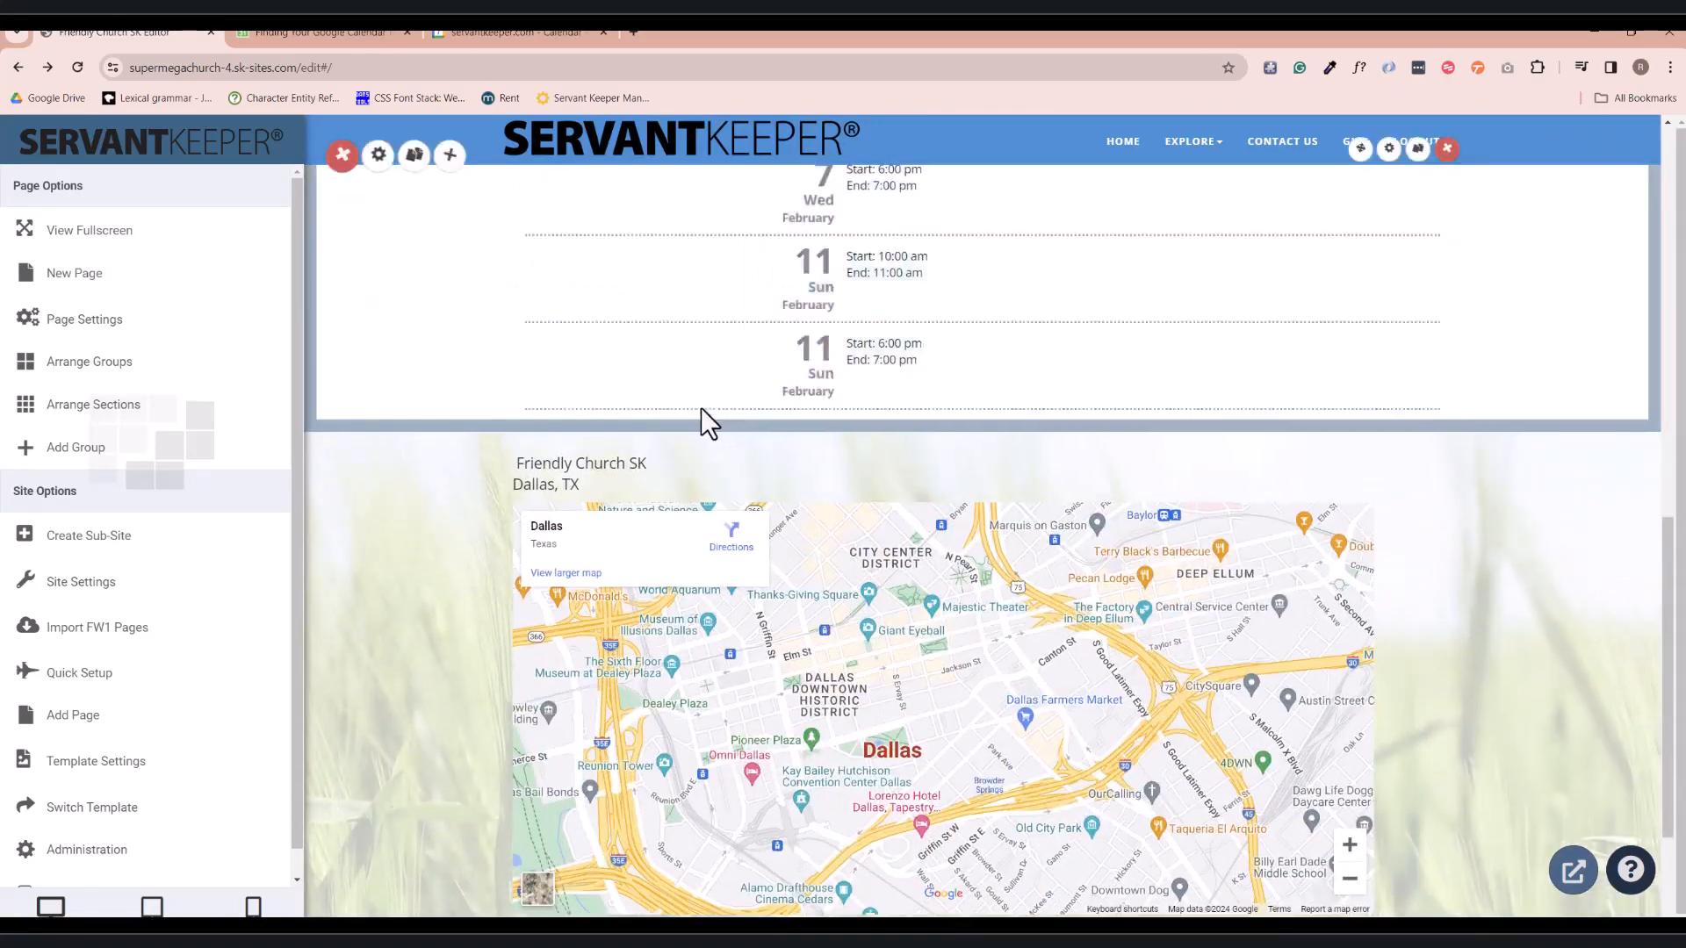
scroll(650, 386, down, 2)
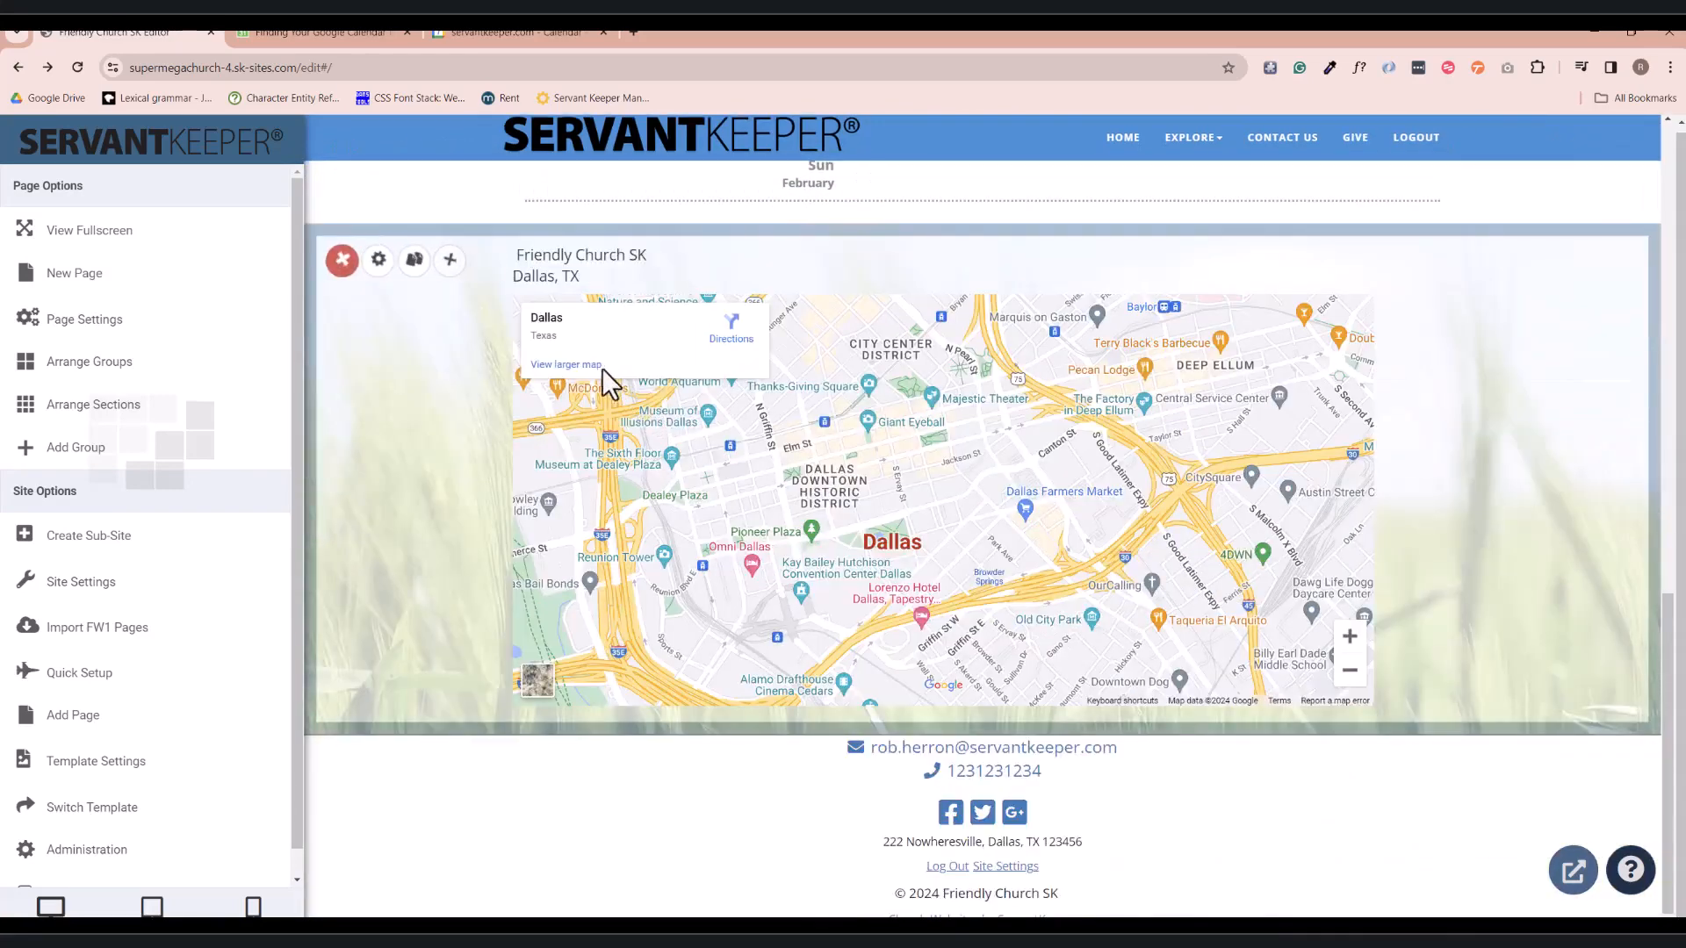
click(432, 262)
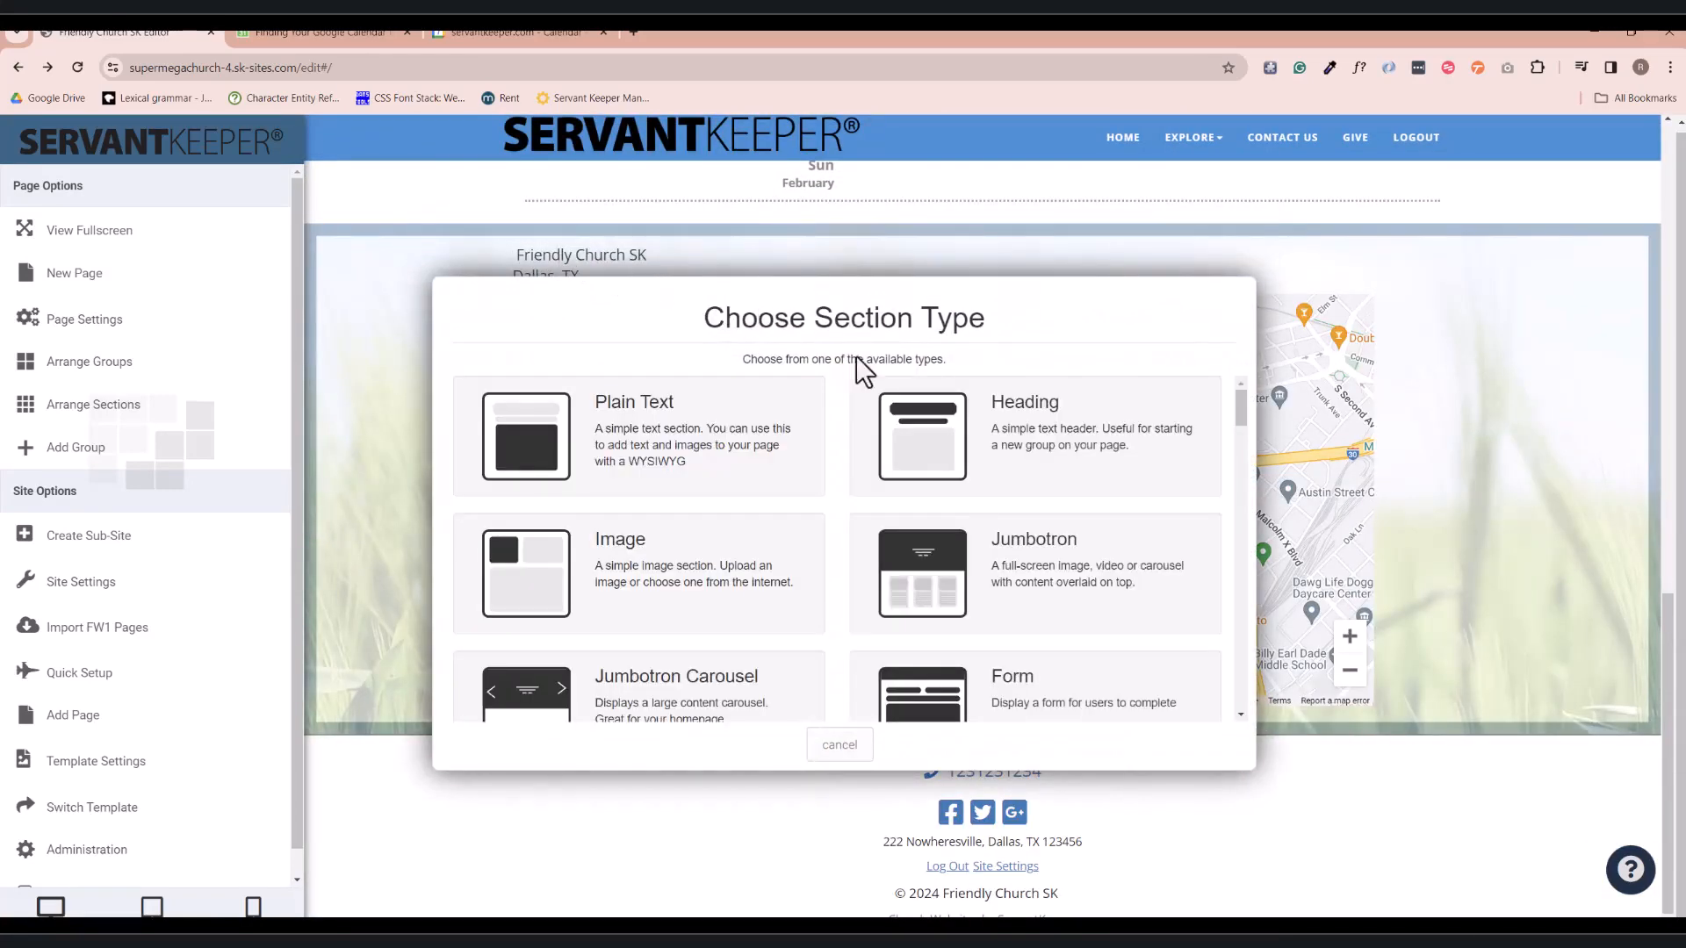
click(964, 428)
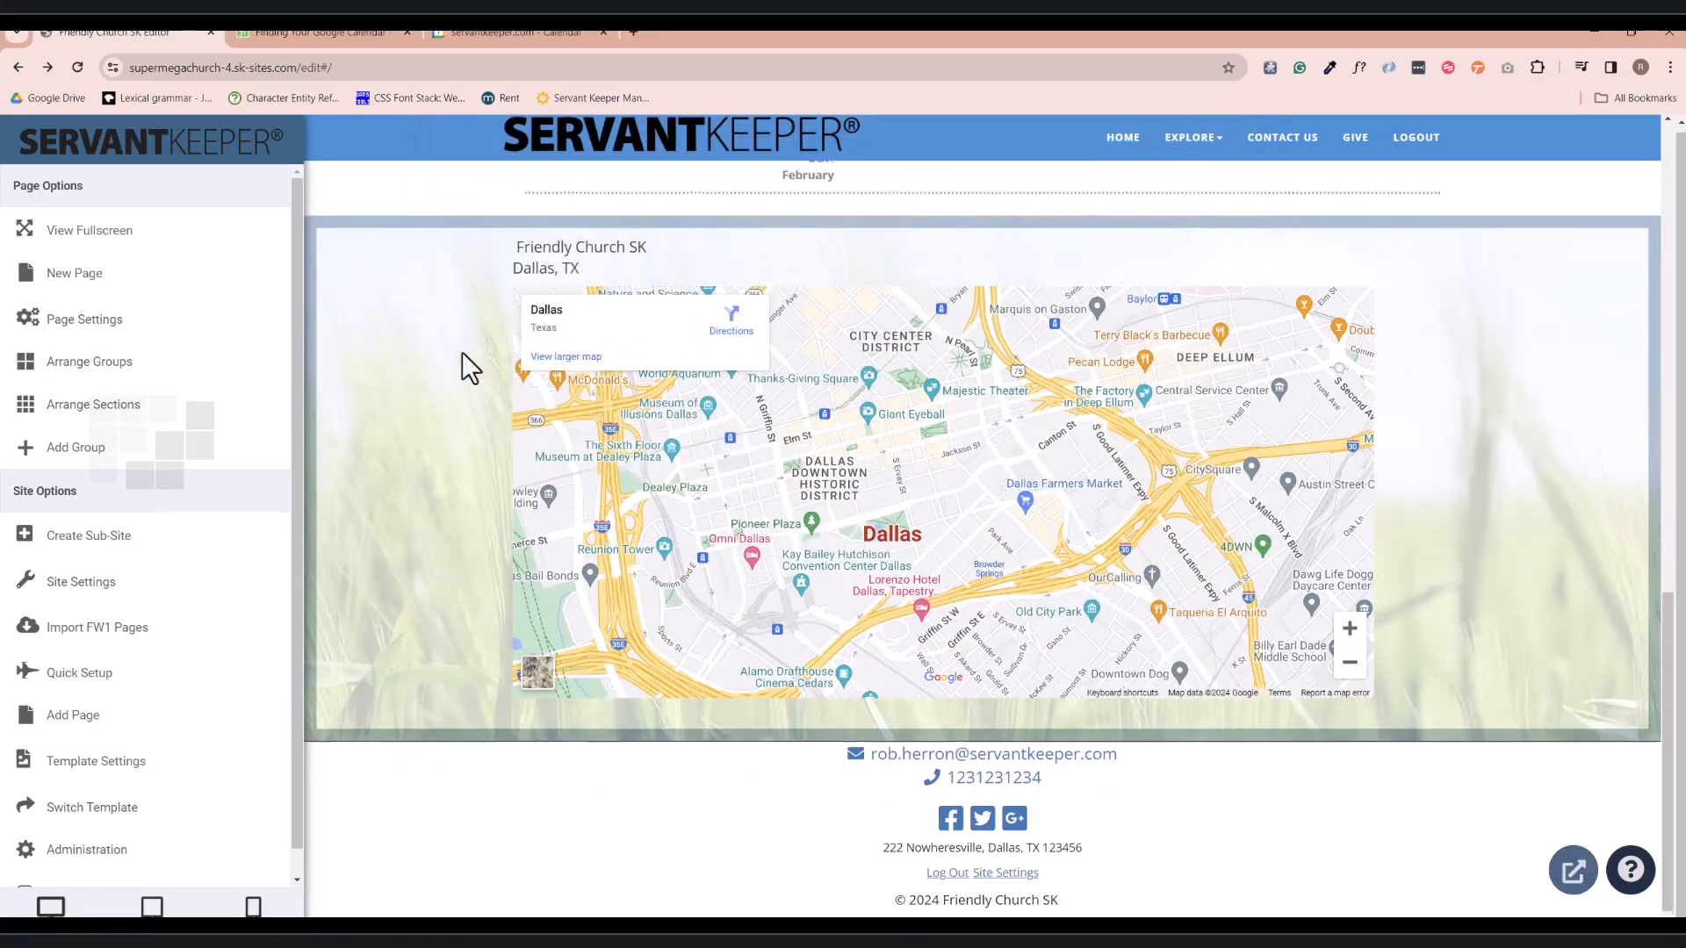
click(985, 626)
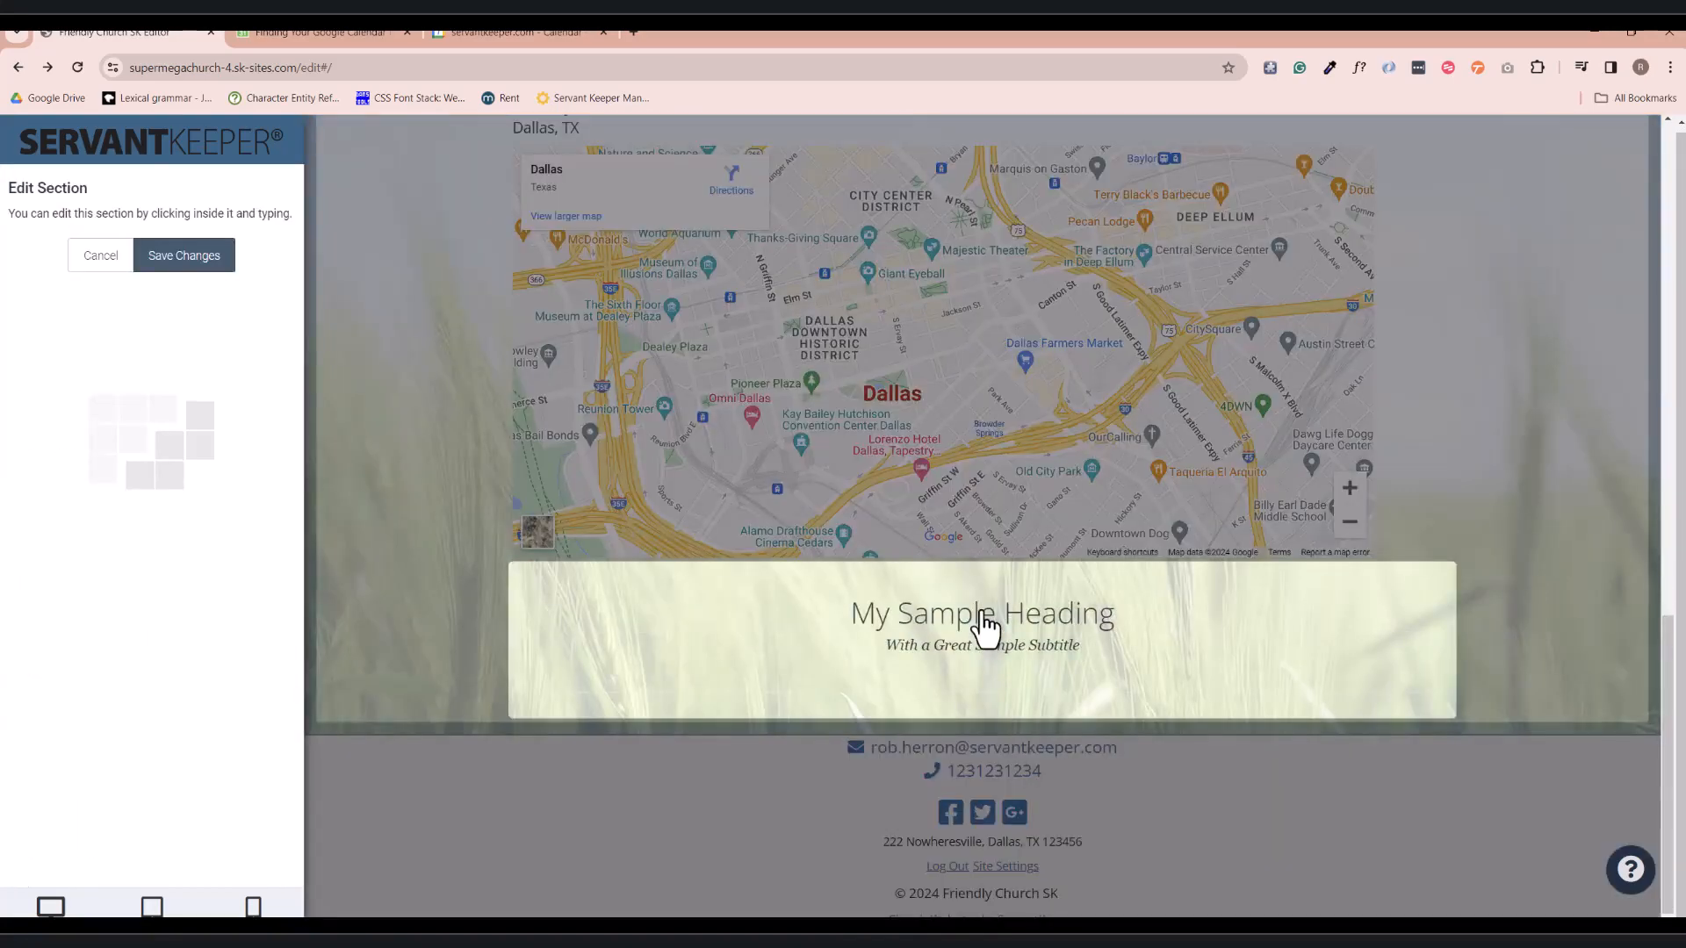
click(92, 262)
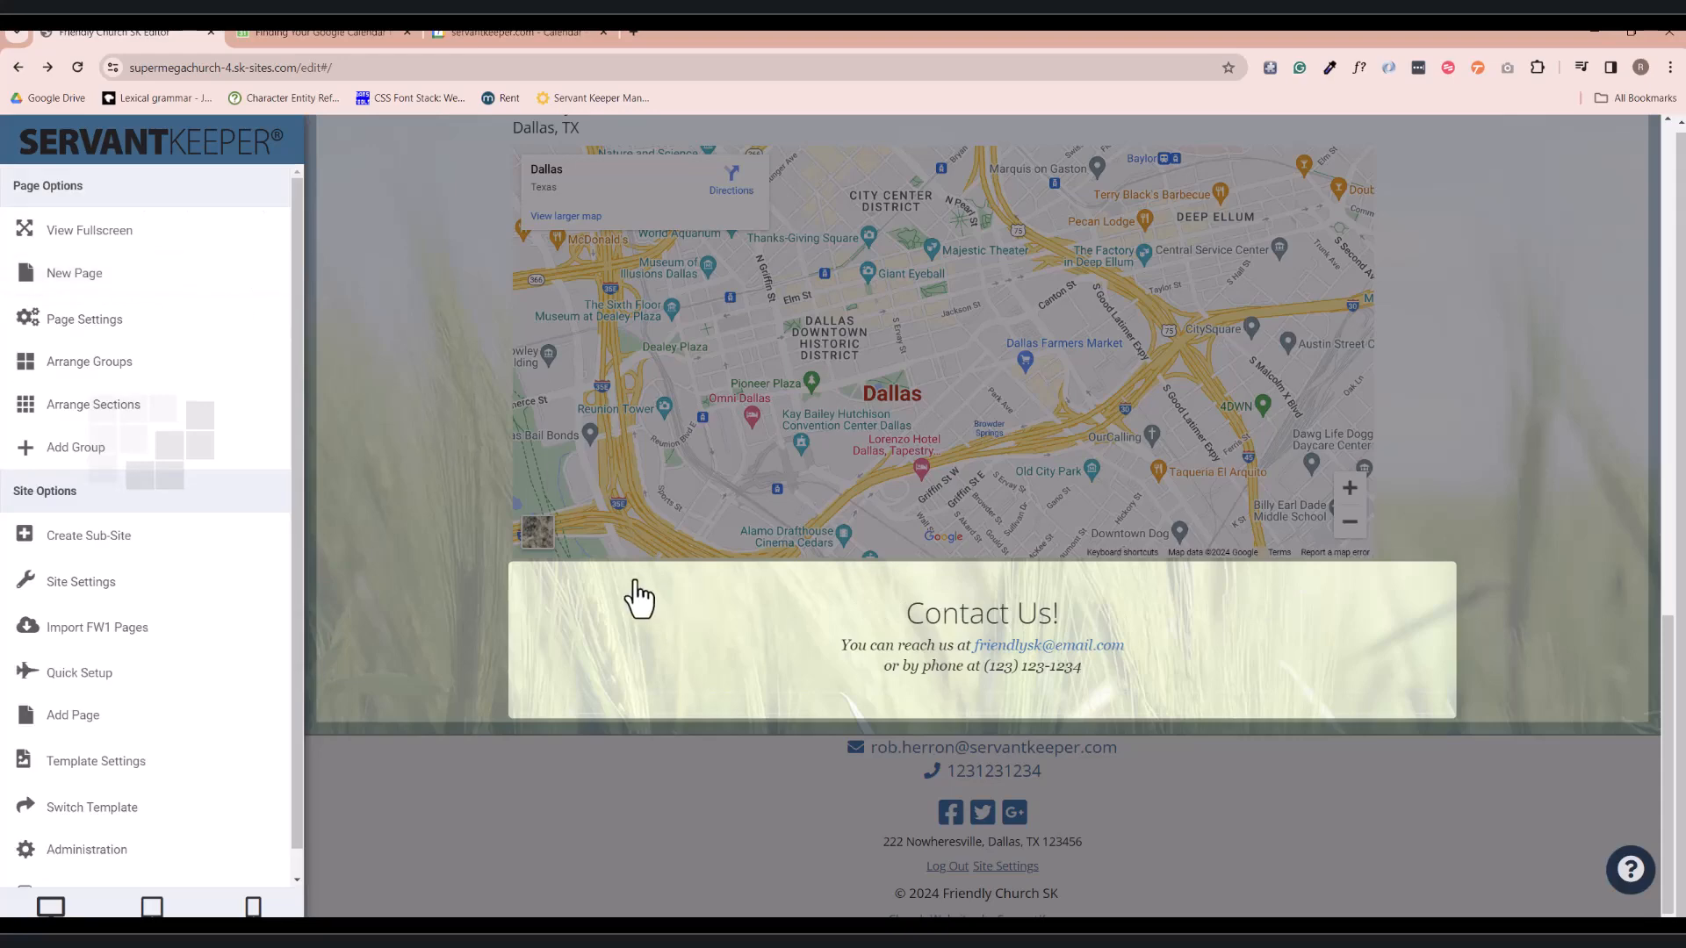
- Add a Form section to the map group as a copy of the existing "Contact" form
scroll(632, 591, up, 4)
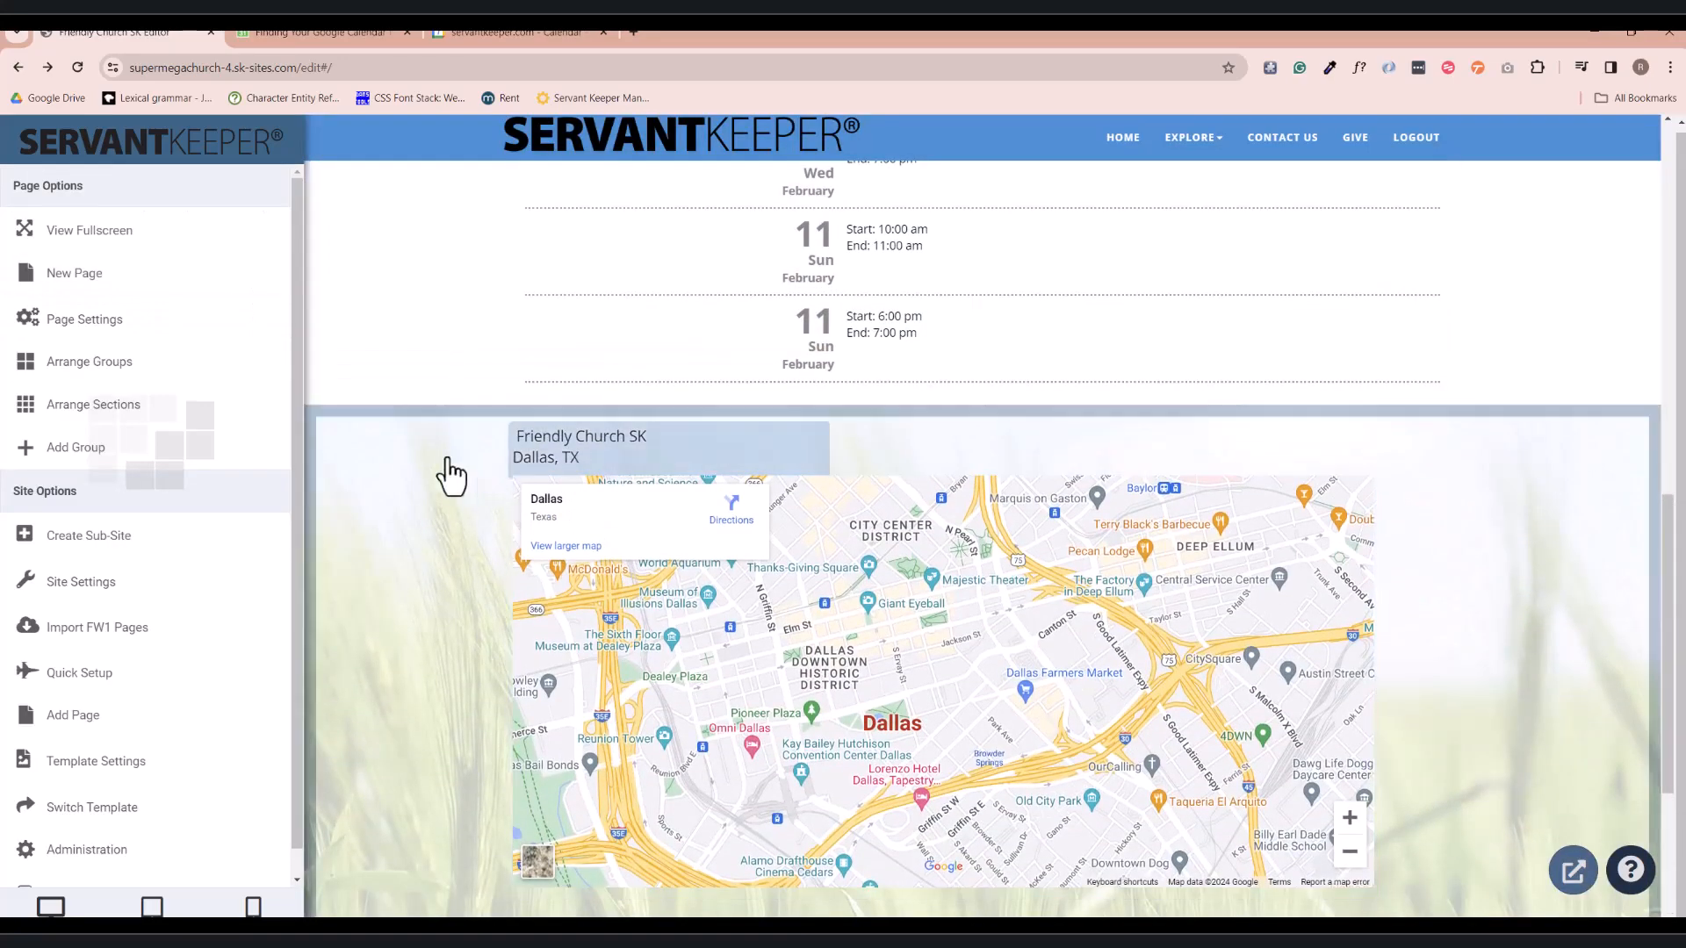
mouse_move(387, 461)
click(440, 441)
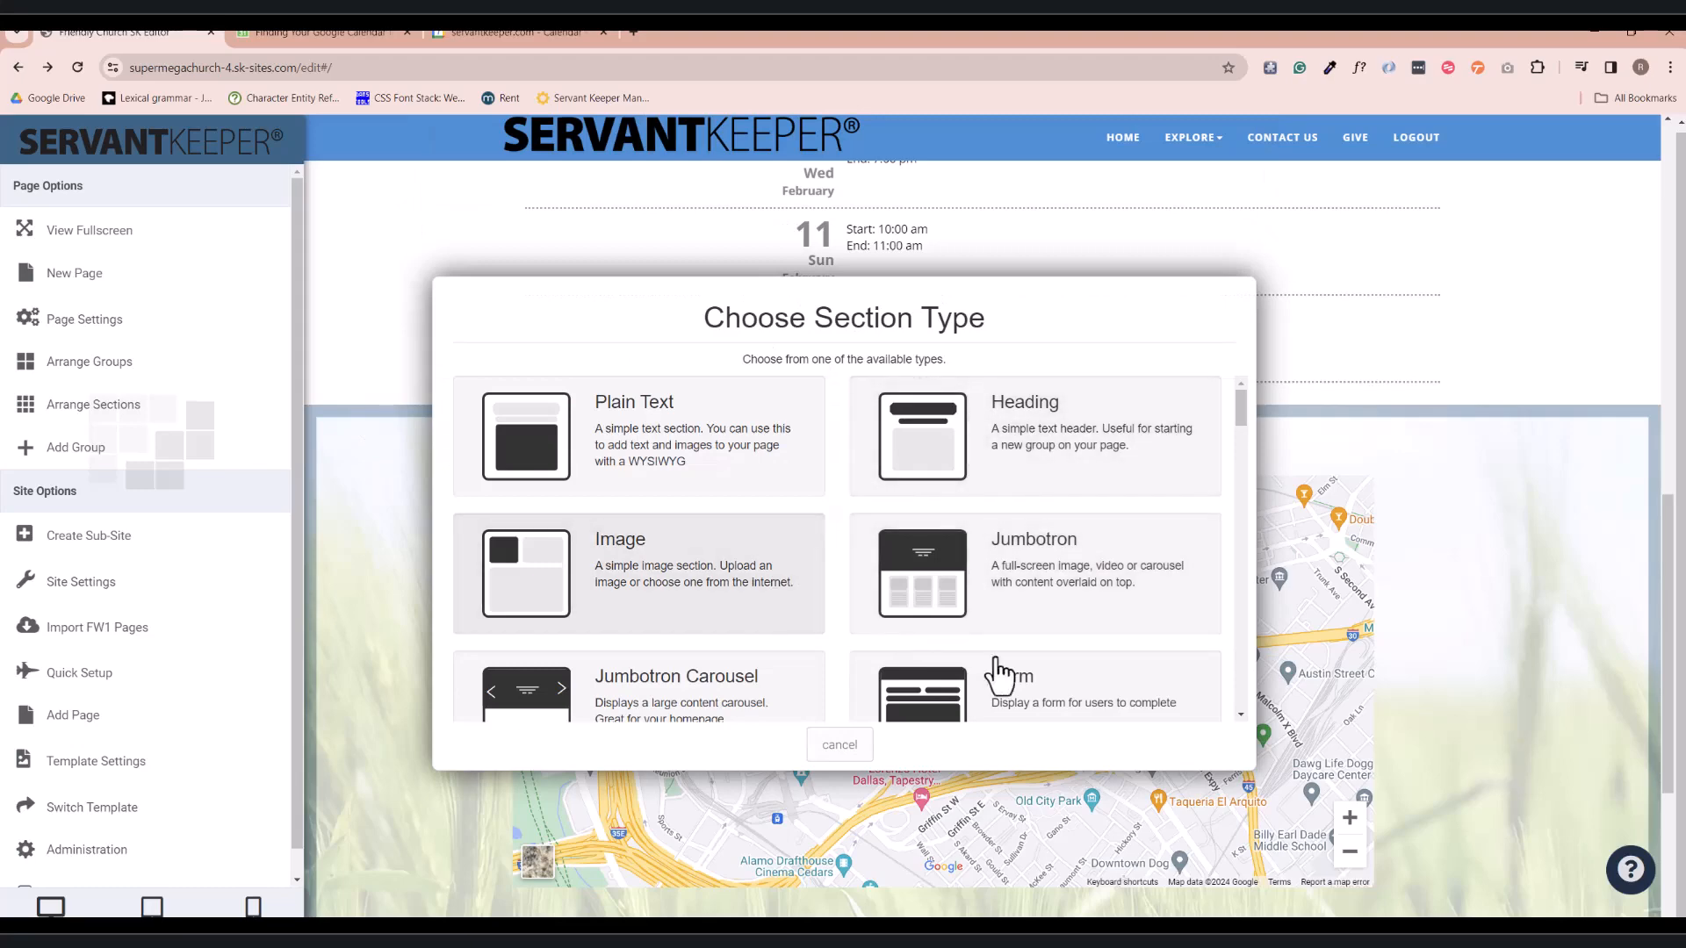
click(1010, 682)
scroll(665, 571, down, 1)
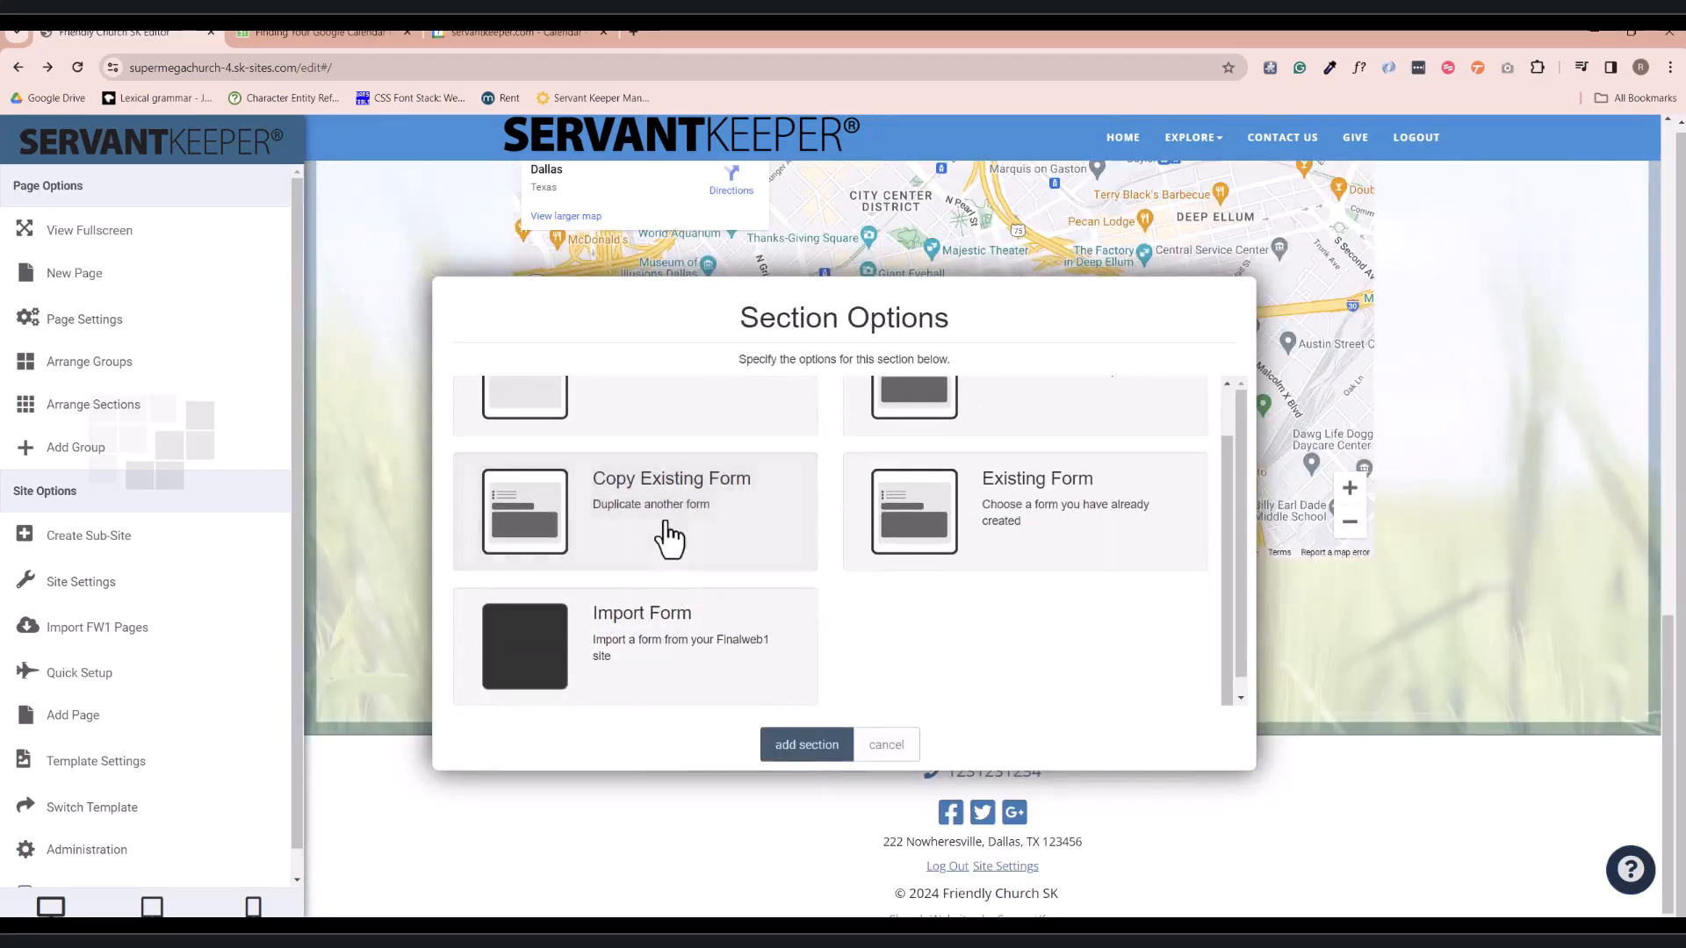
click(671, 540)
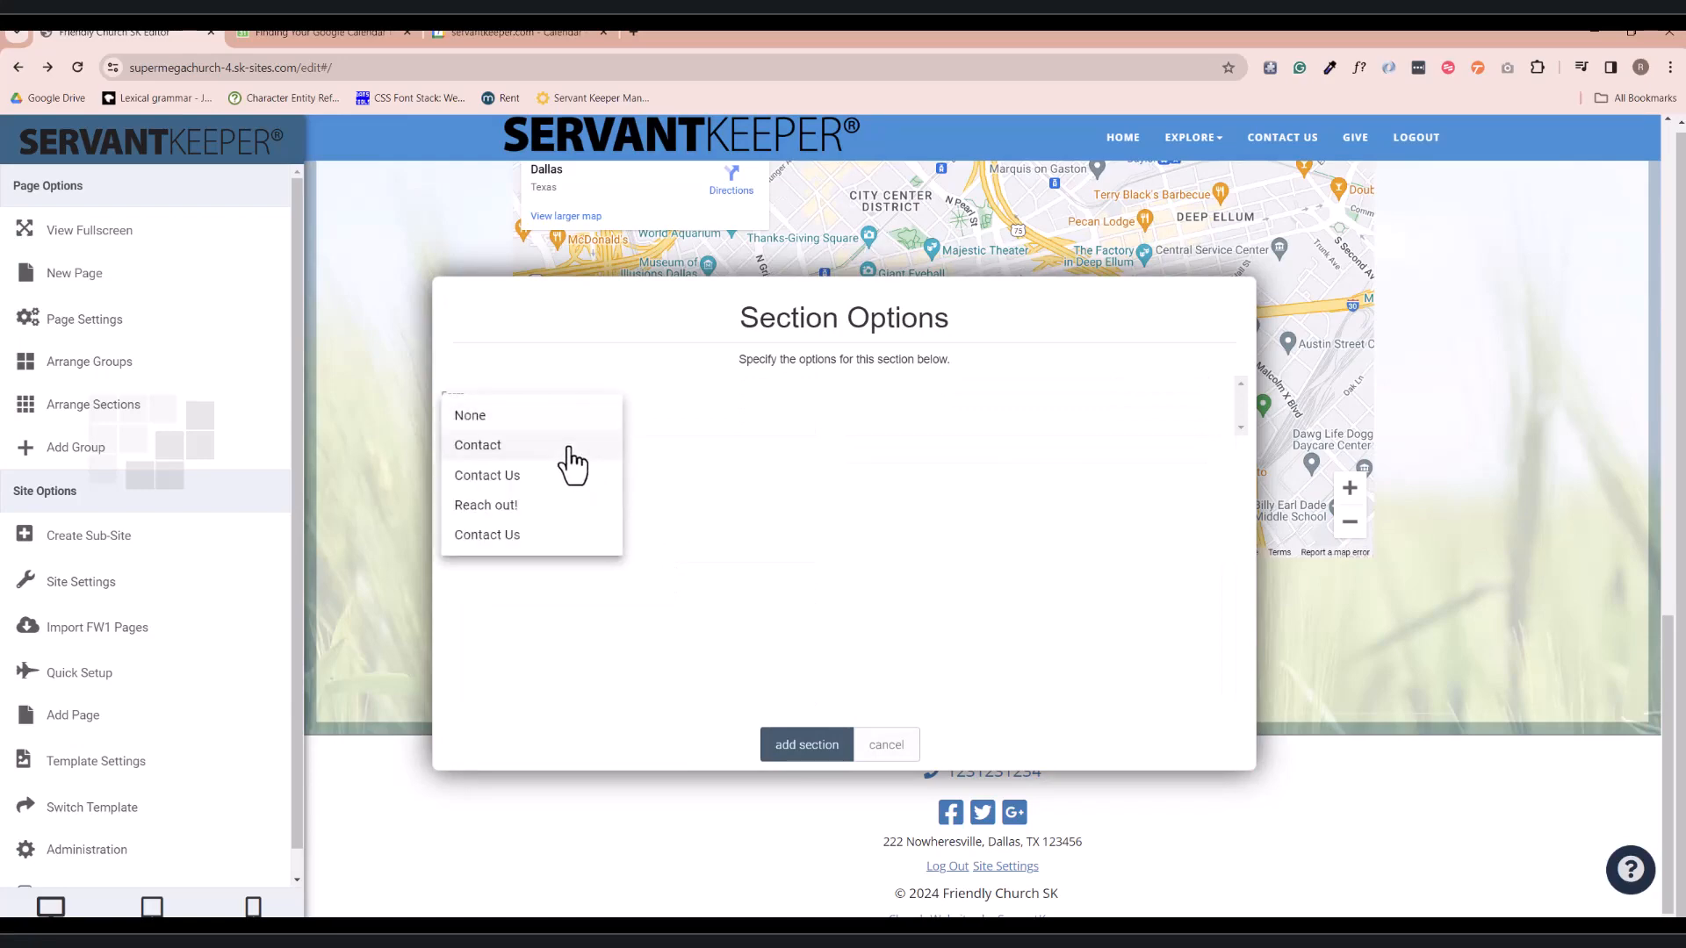
click(566, 445)
click(823, 746)
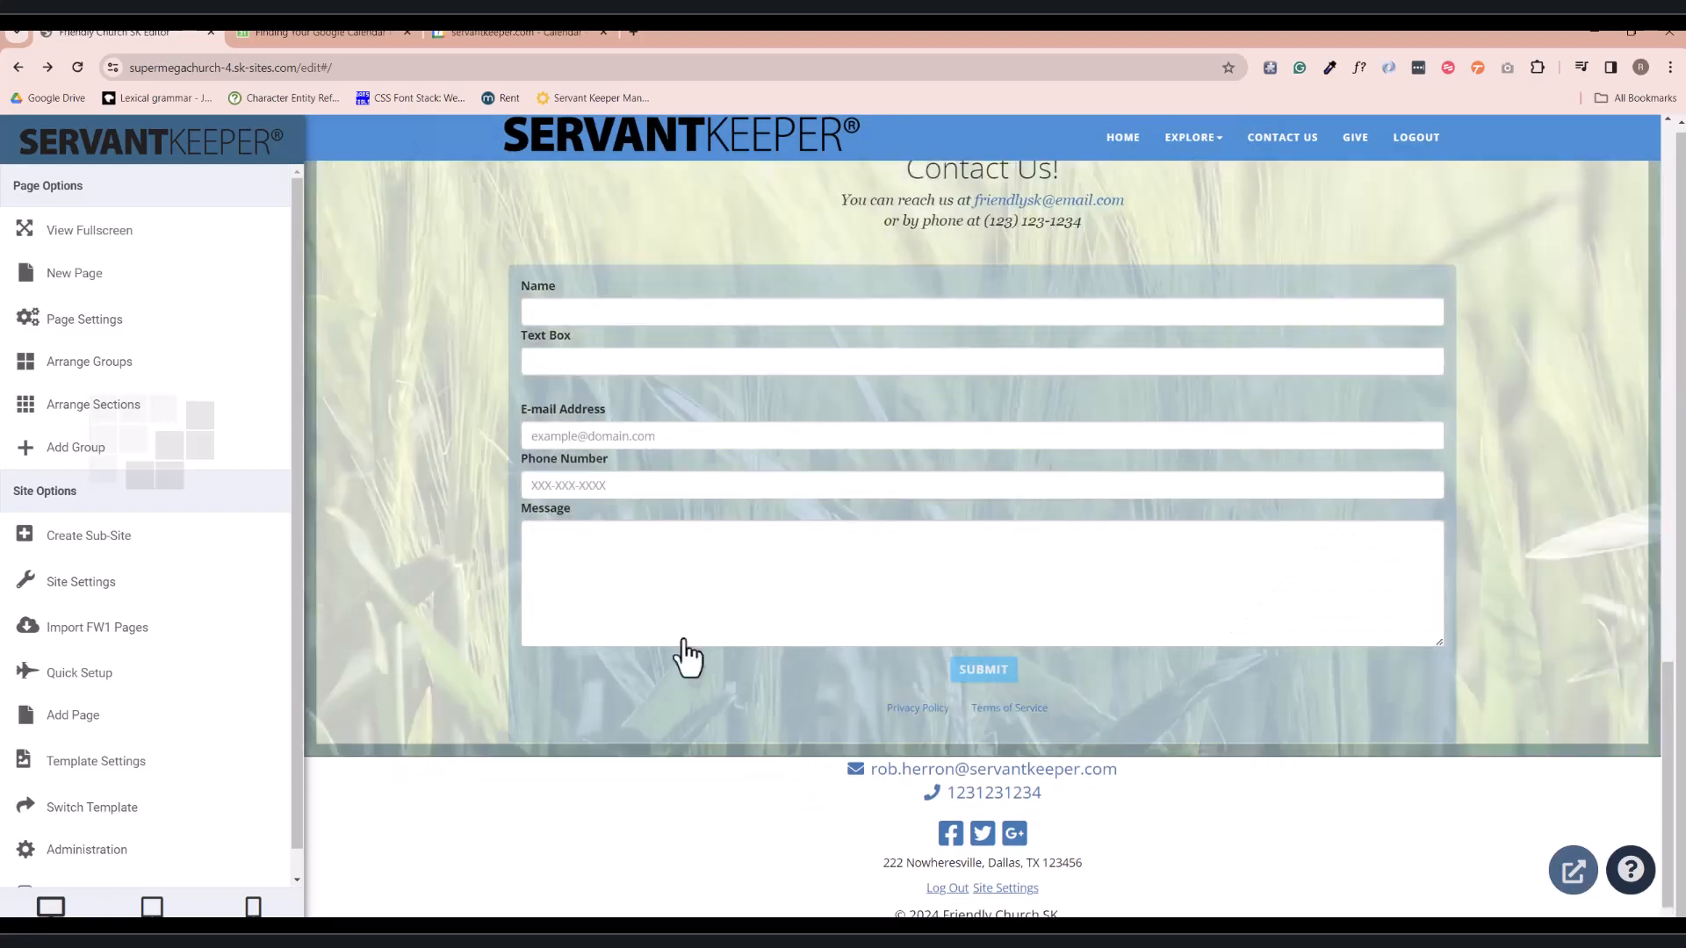
- Replace the contact form's submission e-mail with the church's e-mail address in the form settings and save the changes
click(648, 678)
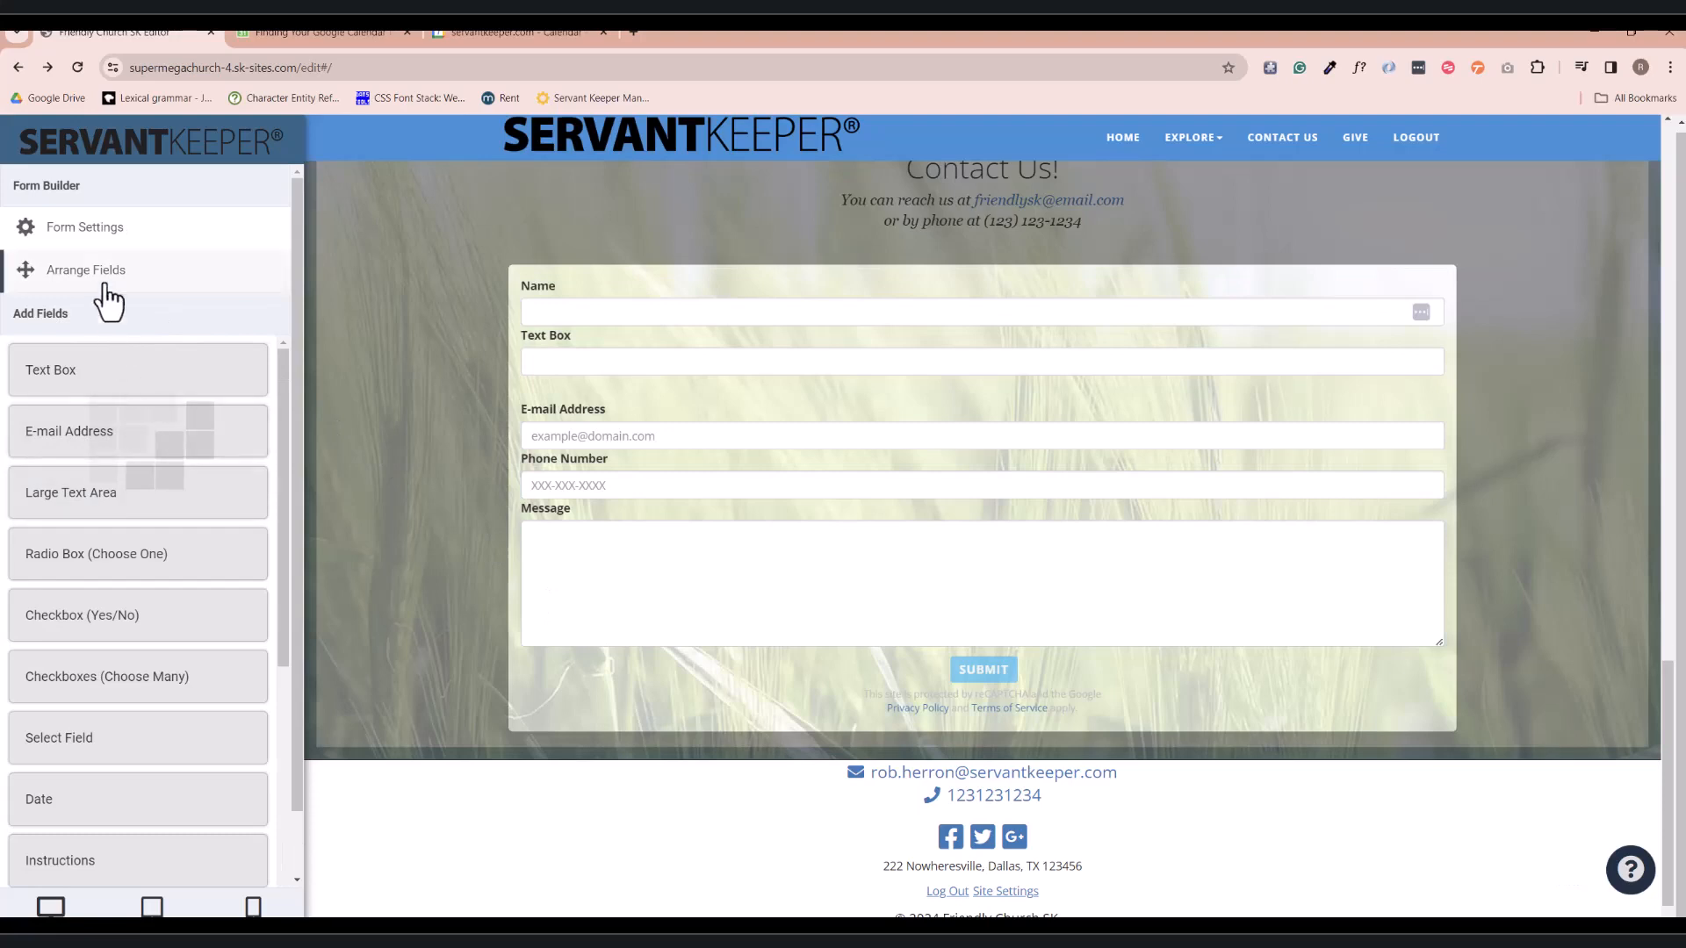
click(92, 230)
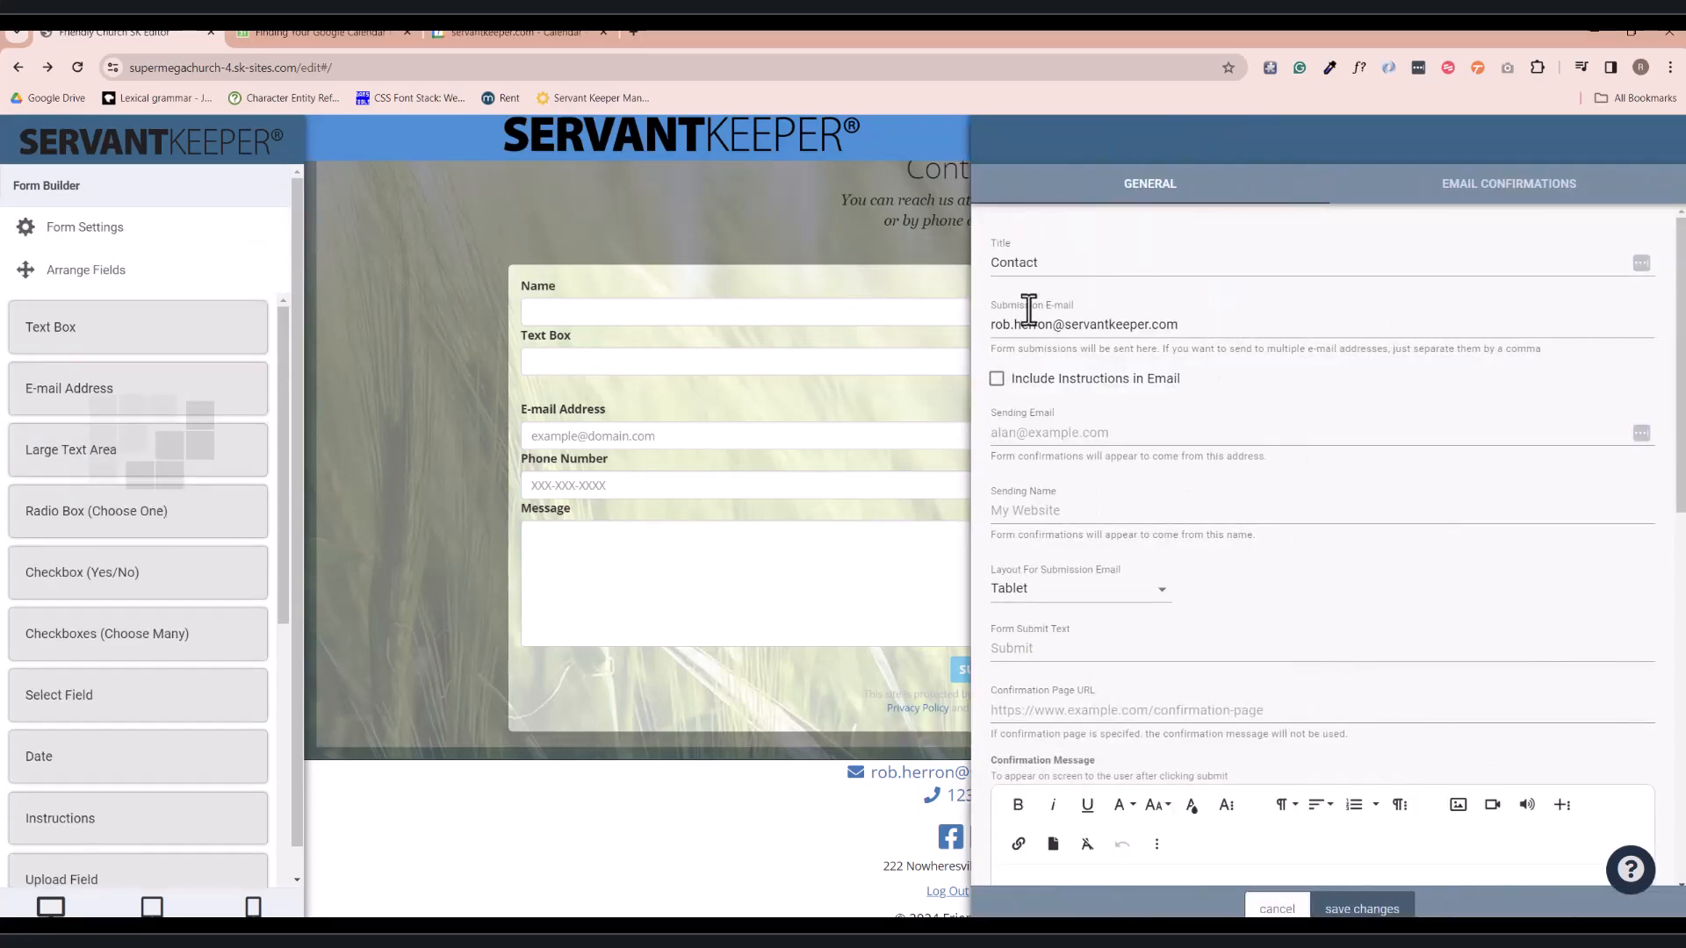
click(1062, 330)
key(ctrl+a)
key(ctrl+v)
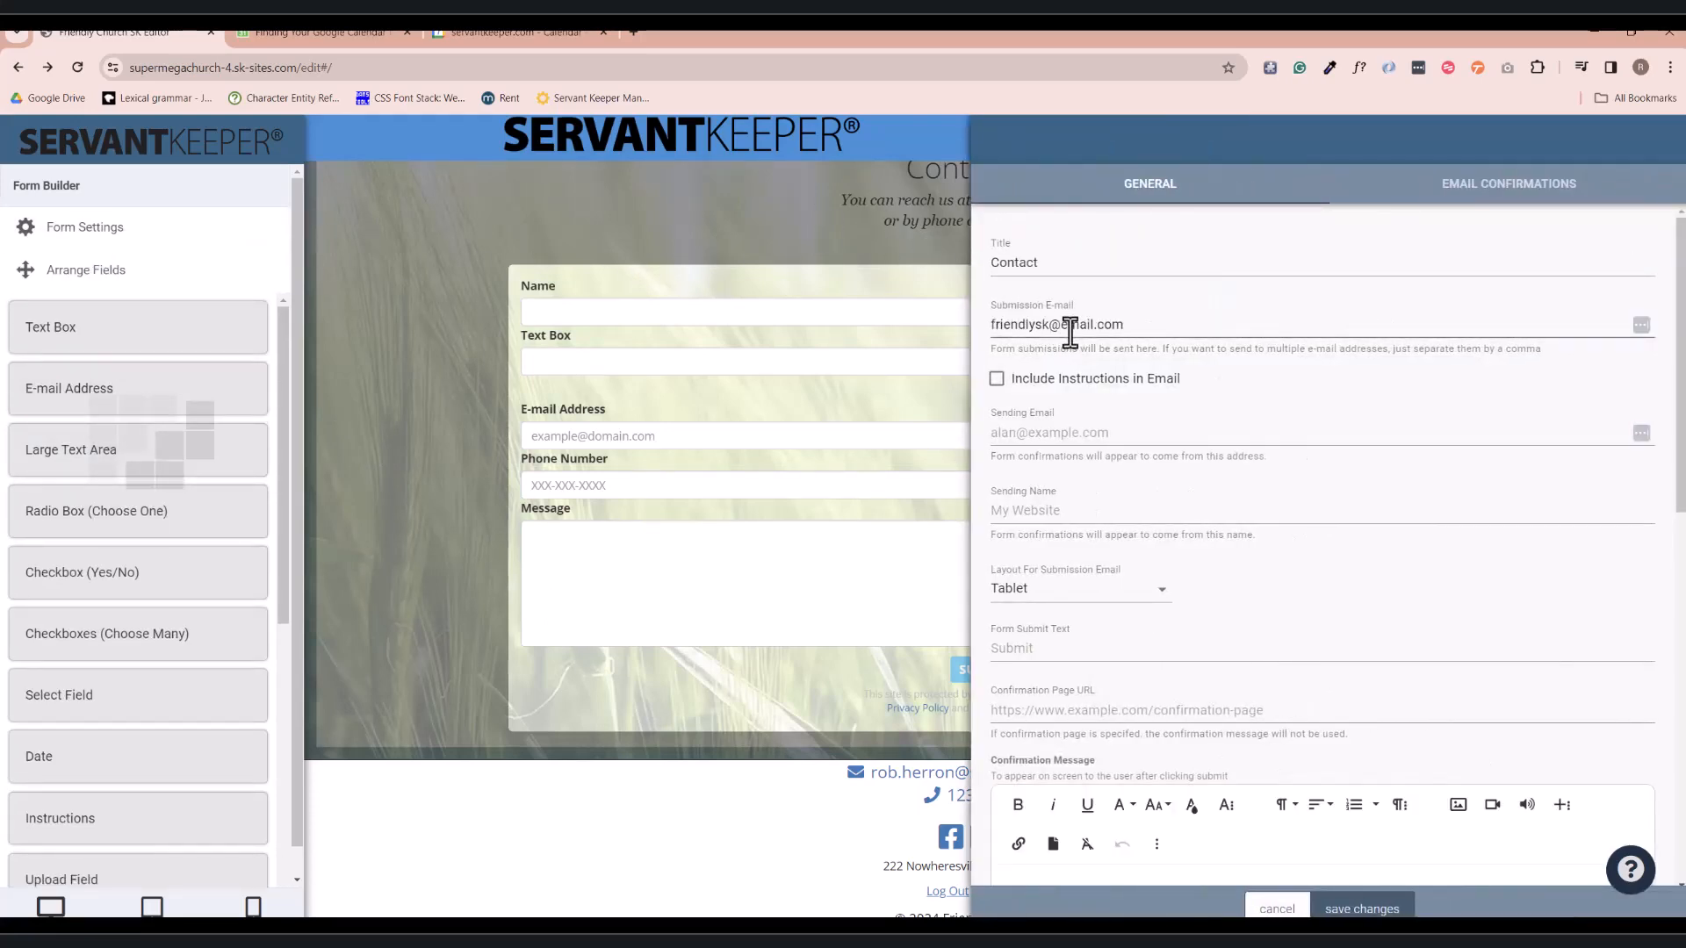
scroll(1309, 844, down, 5)
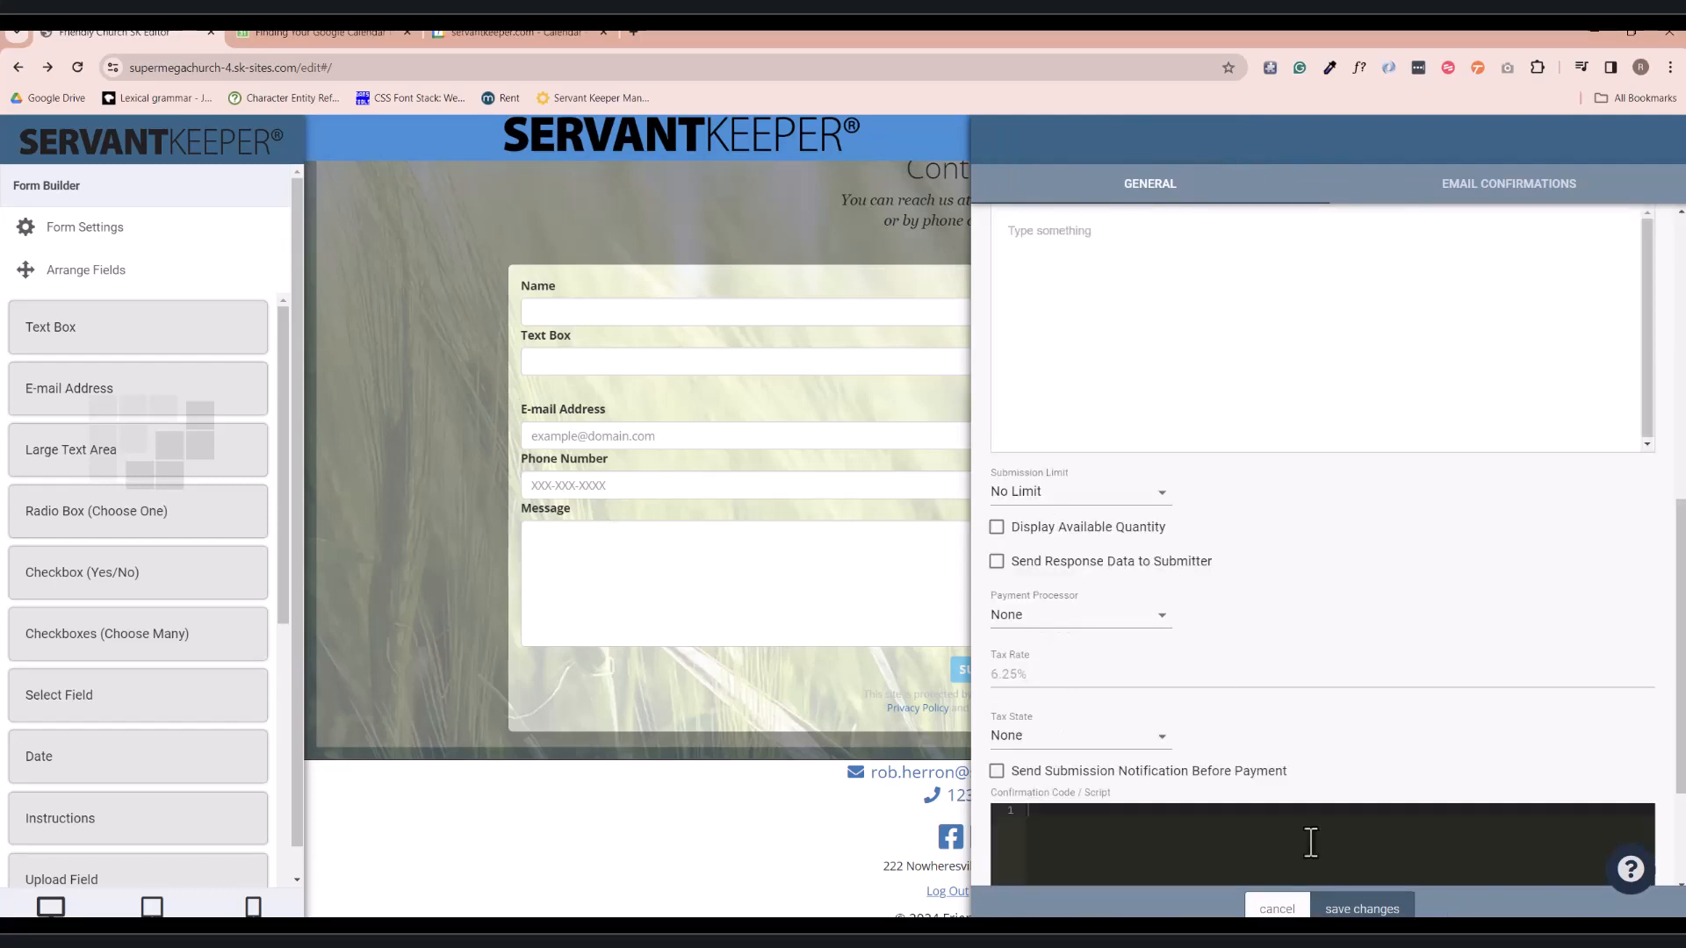
click(655, 444)
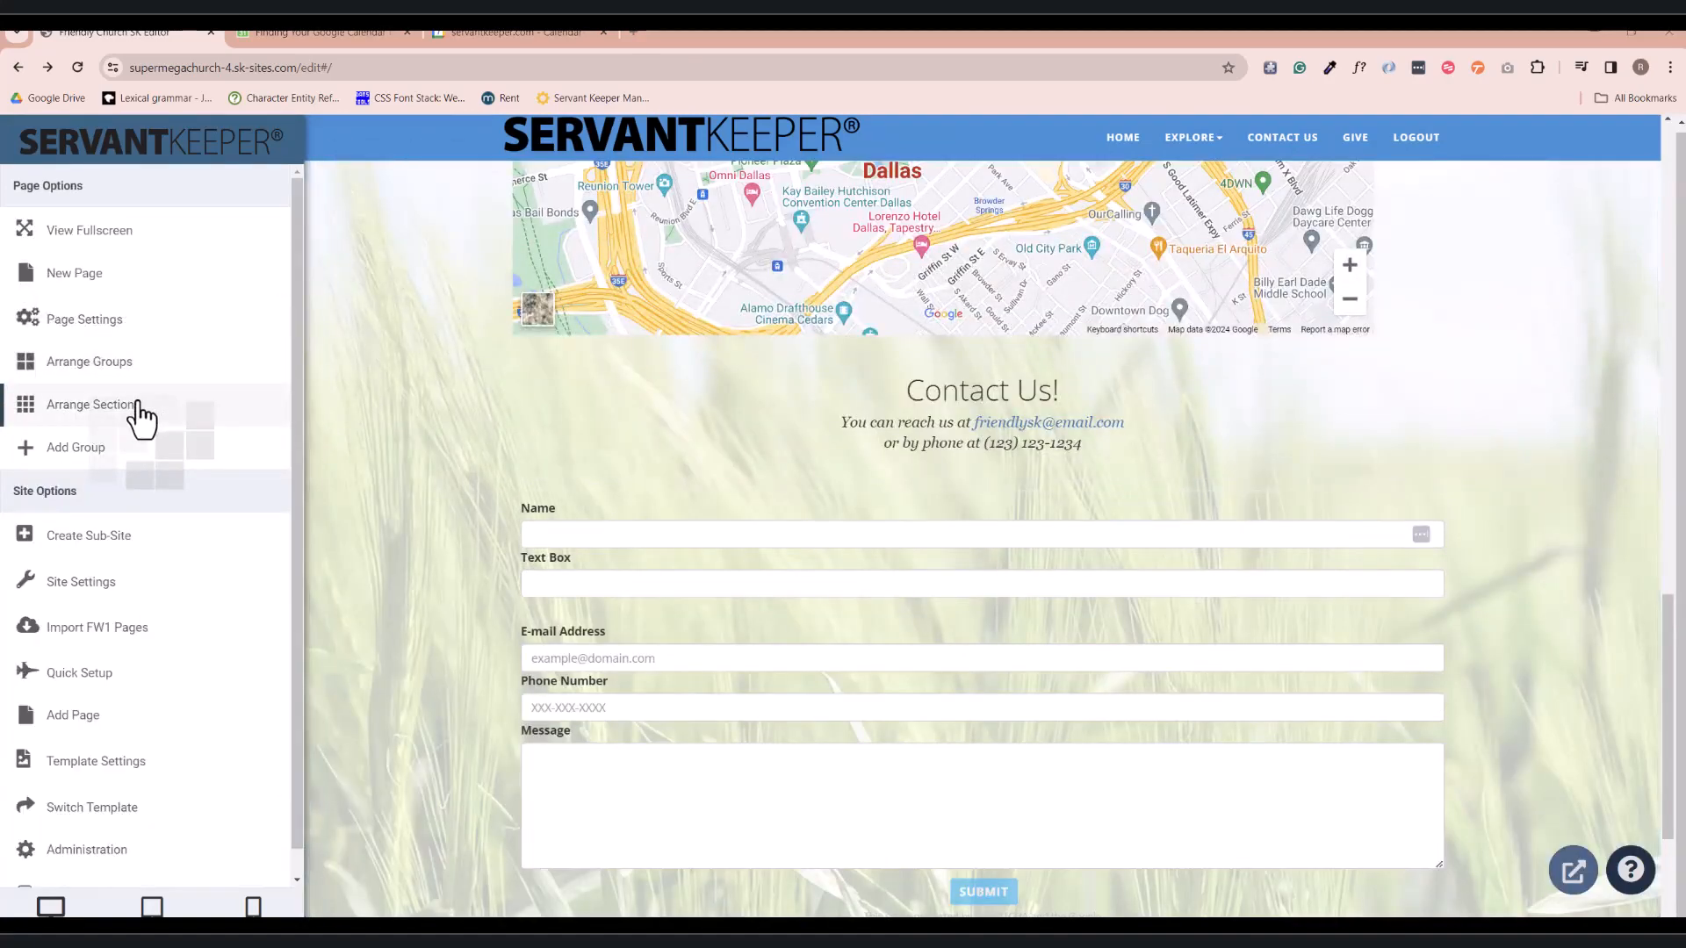
- Arrange the contact group in two columns, with the heading and form beside a narrowed map and the church address above the map
click(138, 406)
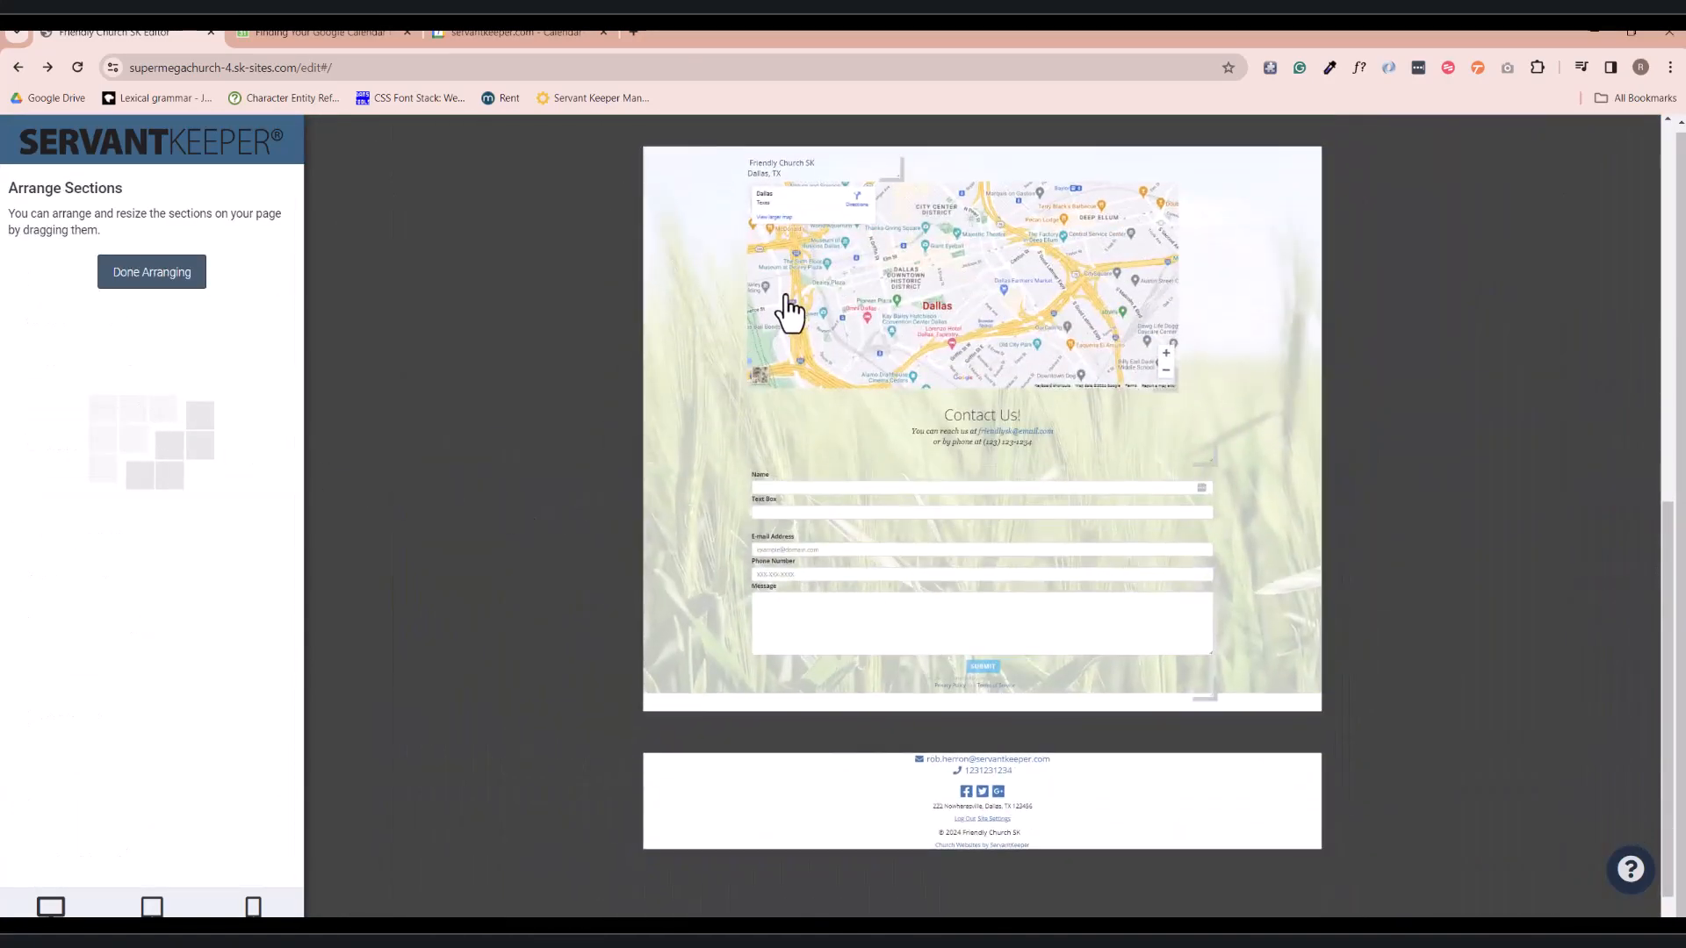
drag(801, 372, 983, 404)
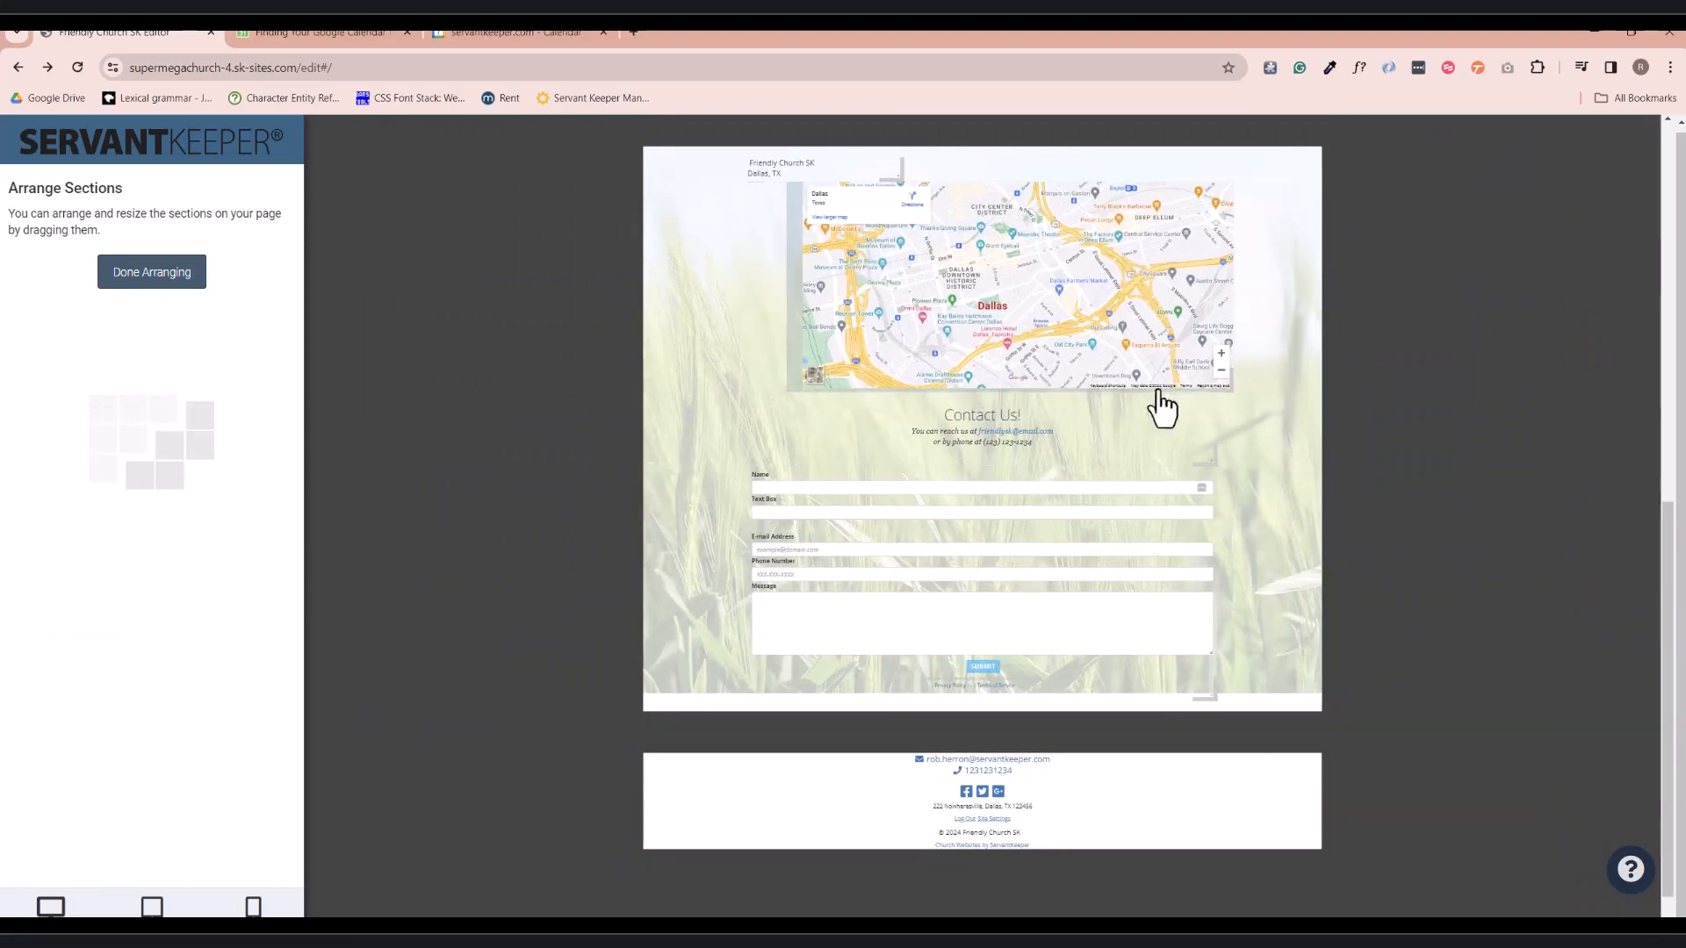
drag(1212, 383, 977, 325)
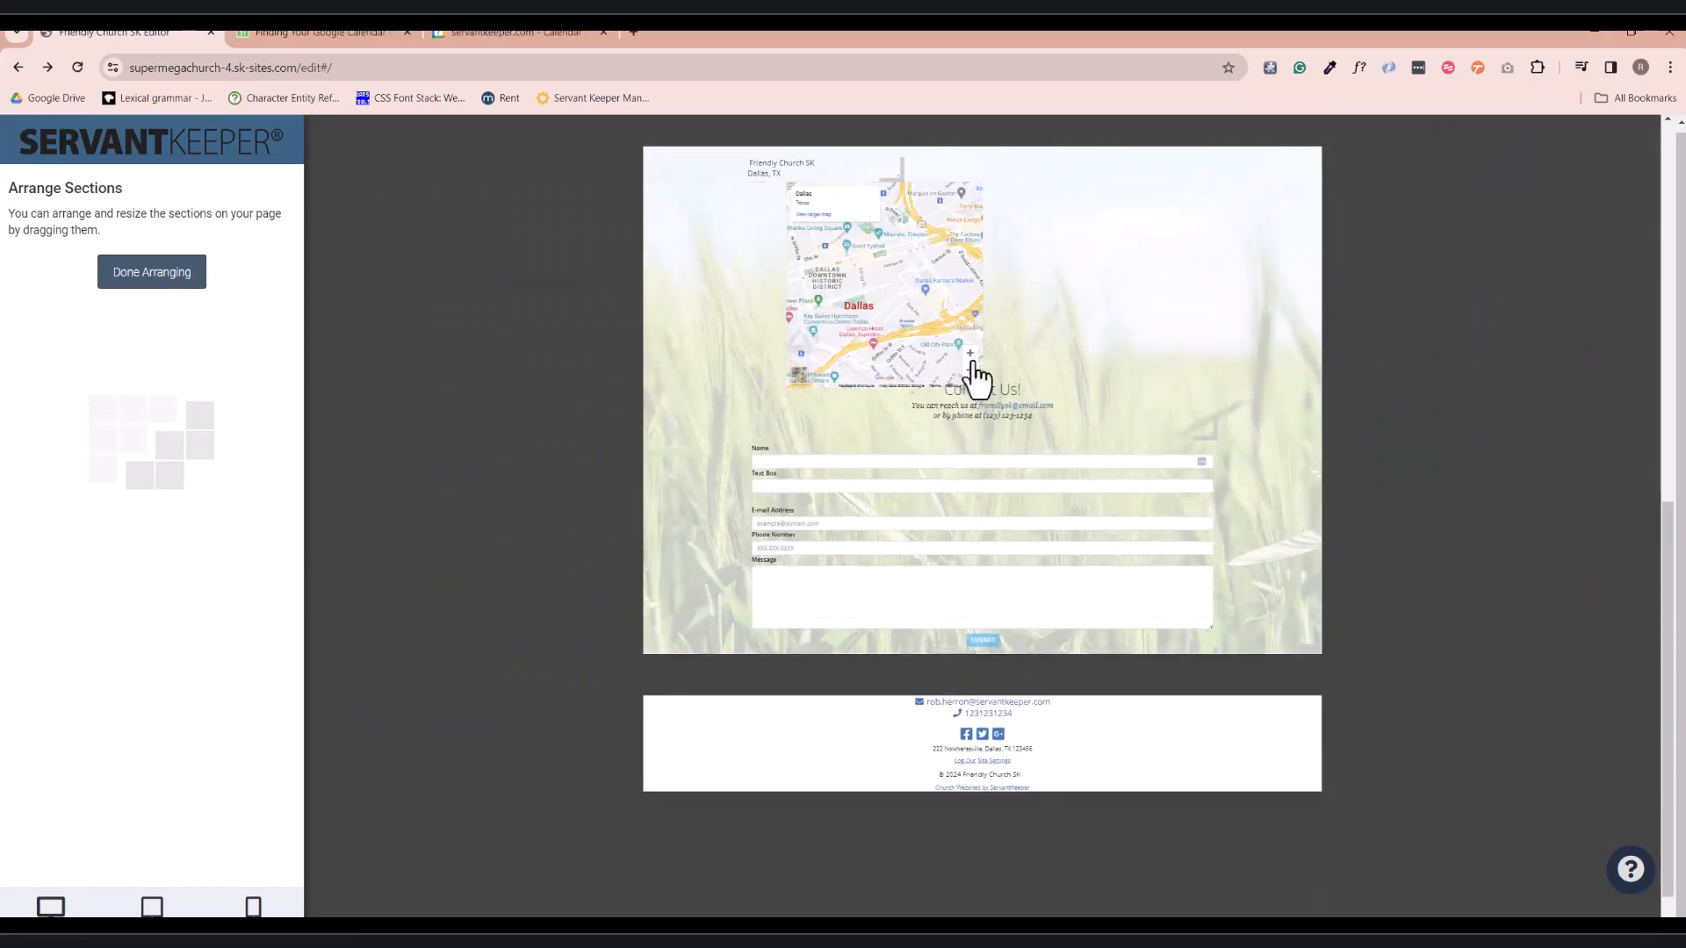
drag(948, 312, 1155, 365)
drag(1039, 406, 770, 240)
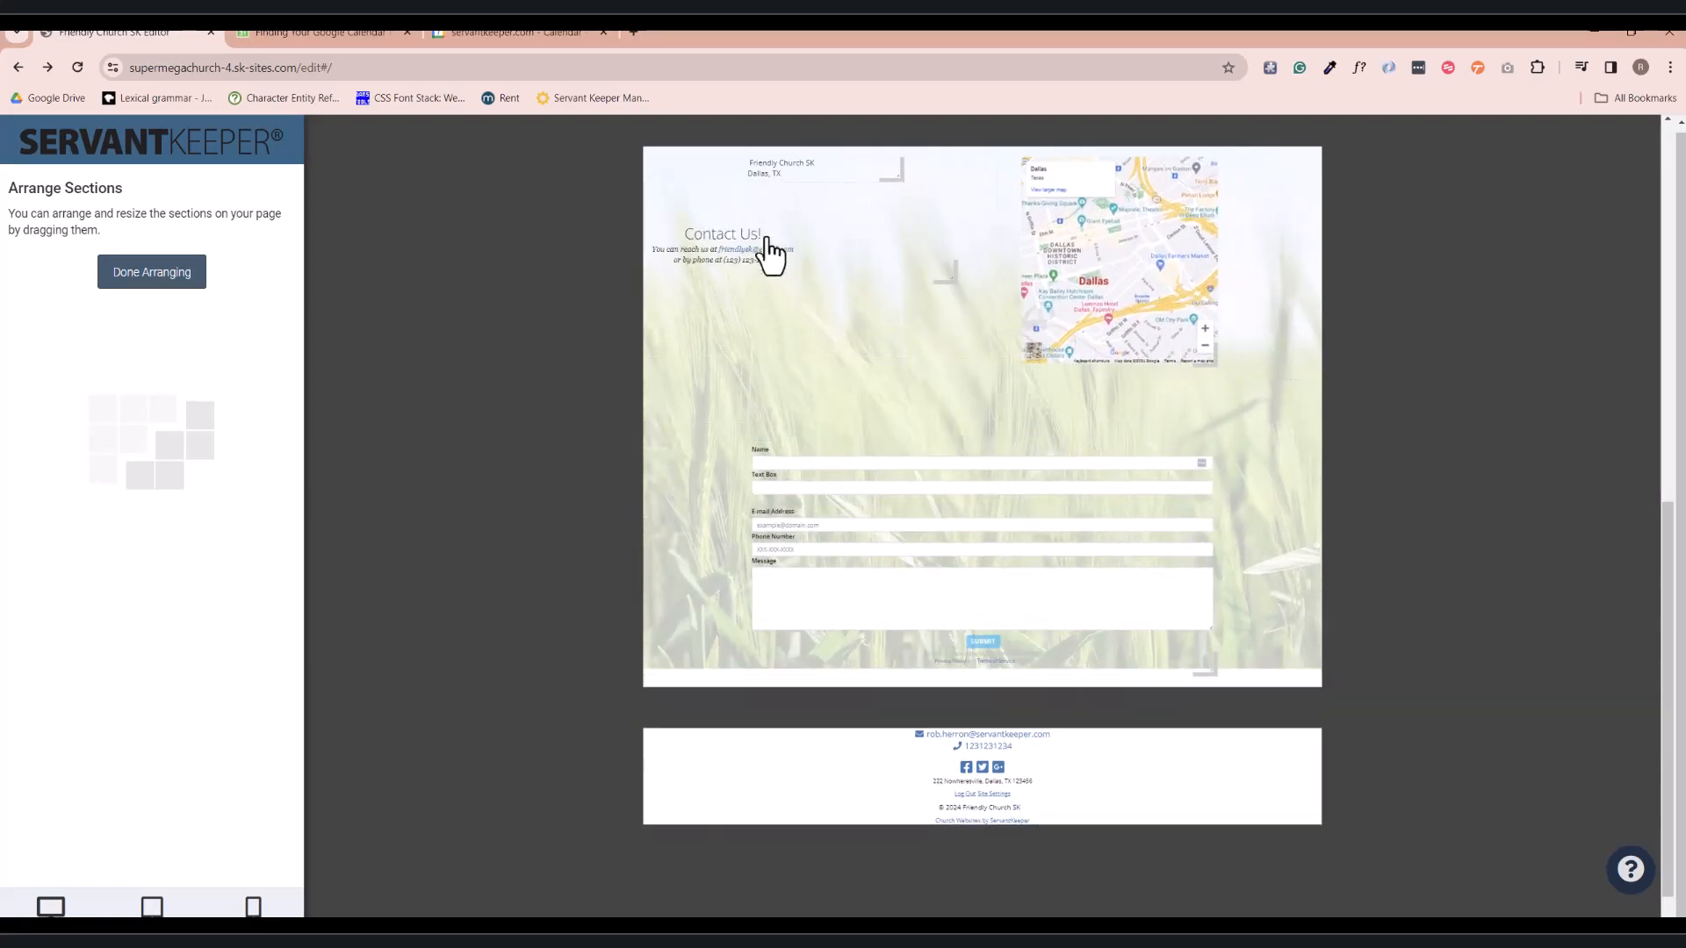
drag(888, 171, 1014, 599)
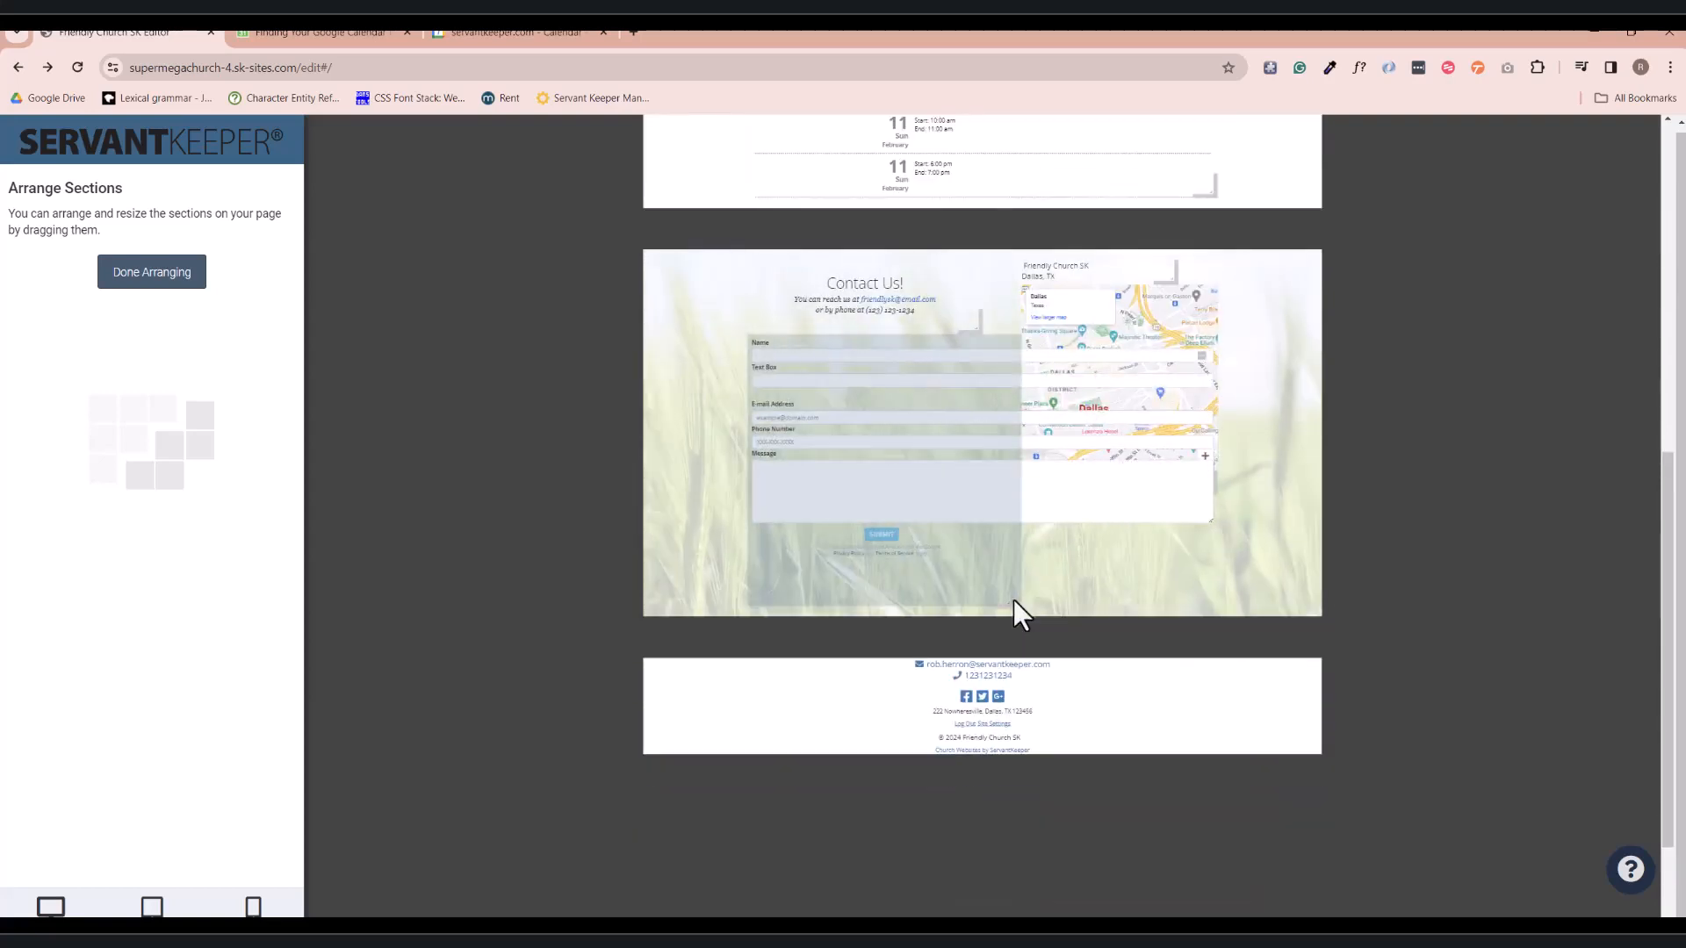
click(126, 282)
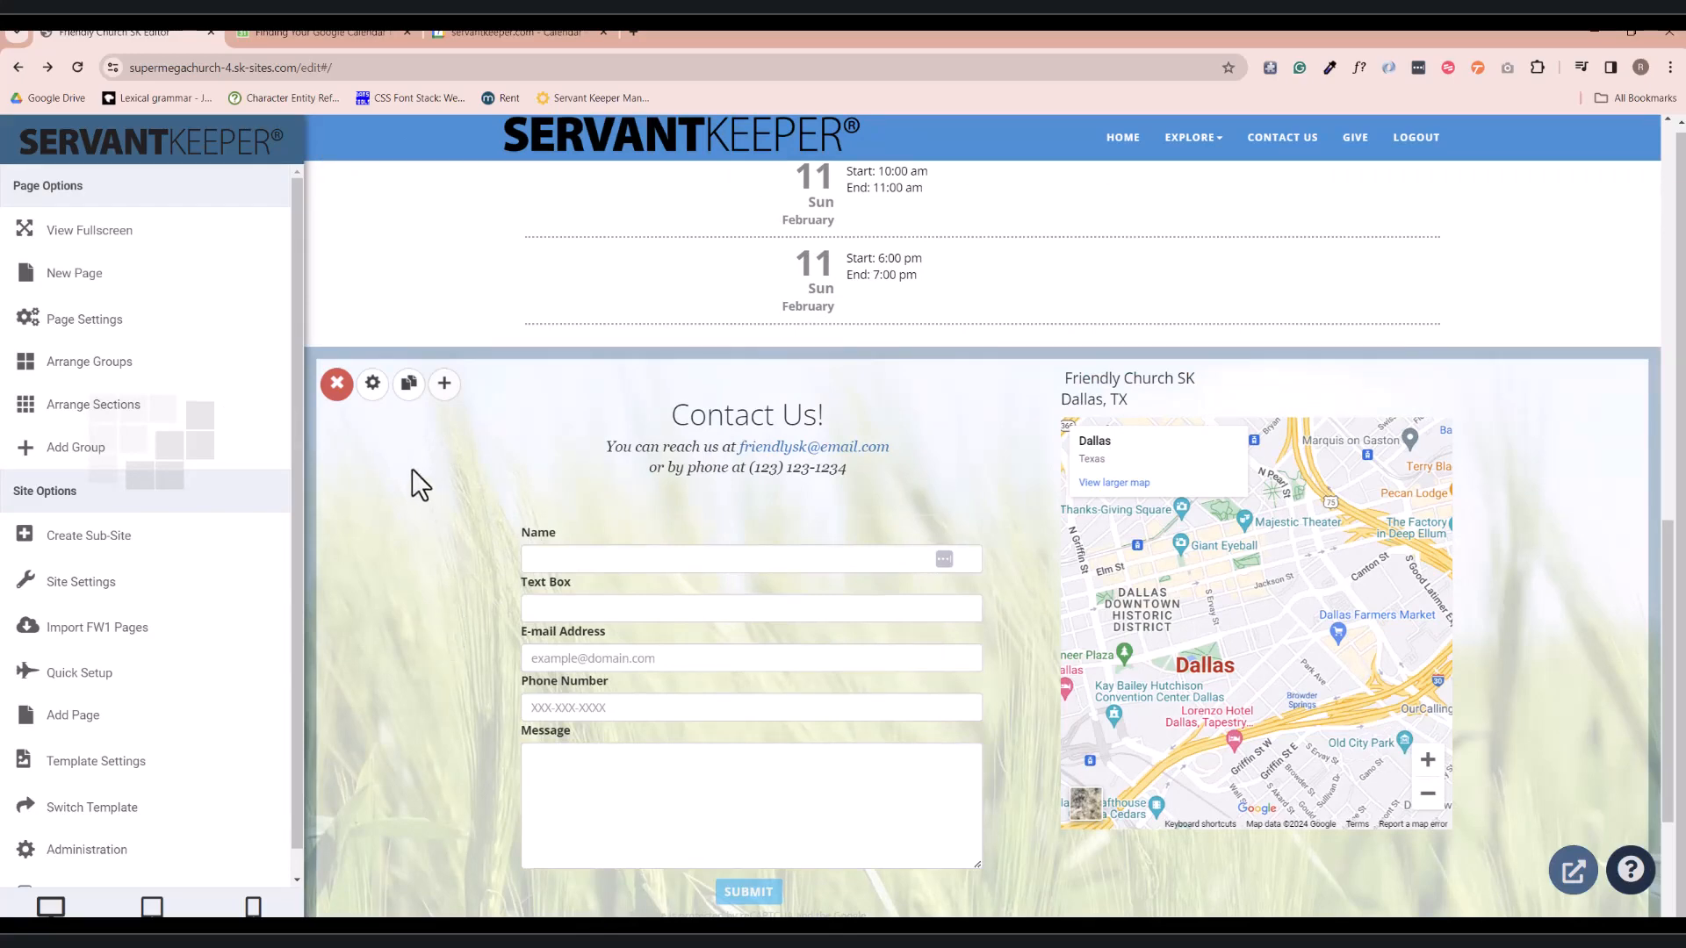
- Replace the contact group's background with the "phone" stock photo of a phone, book and glasses, set overlay opacity to 70%, and save
click(378, 394)
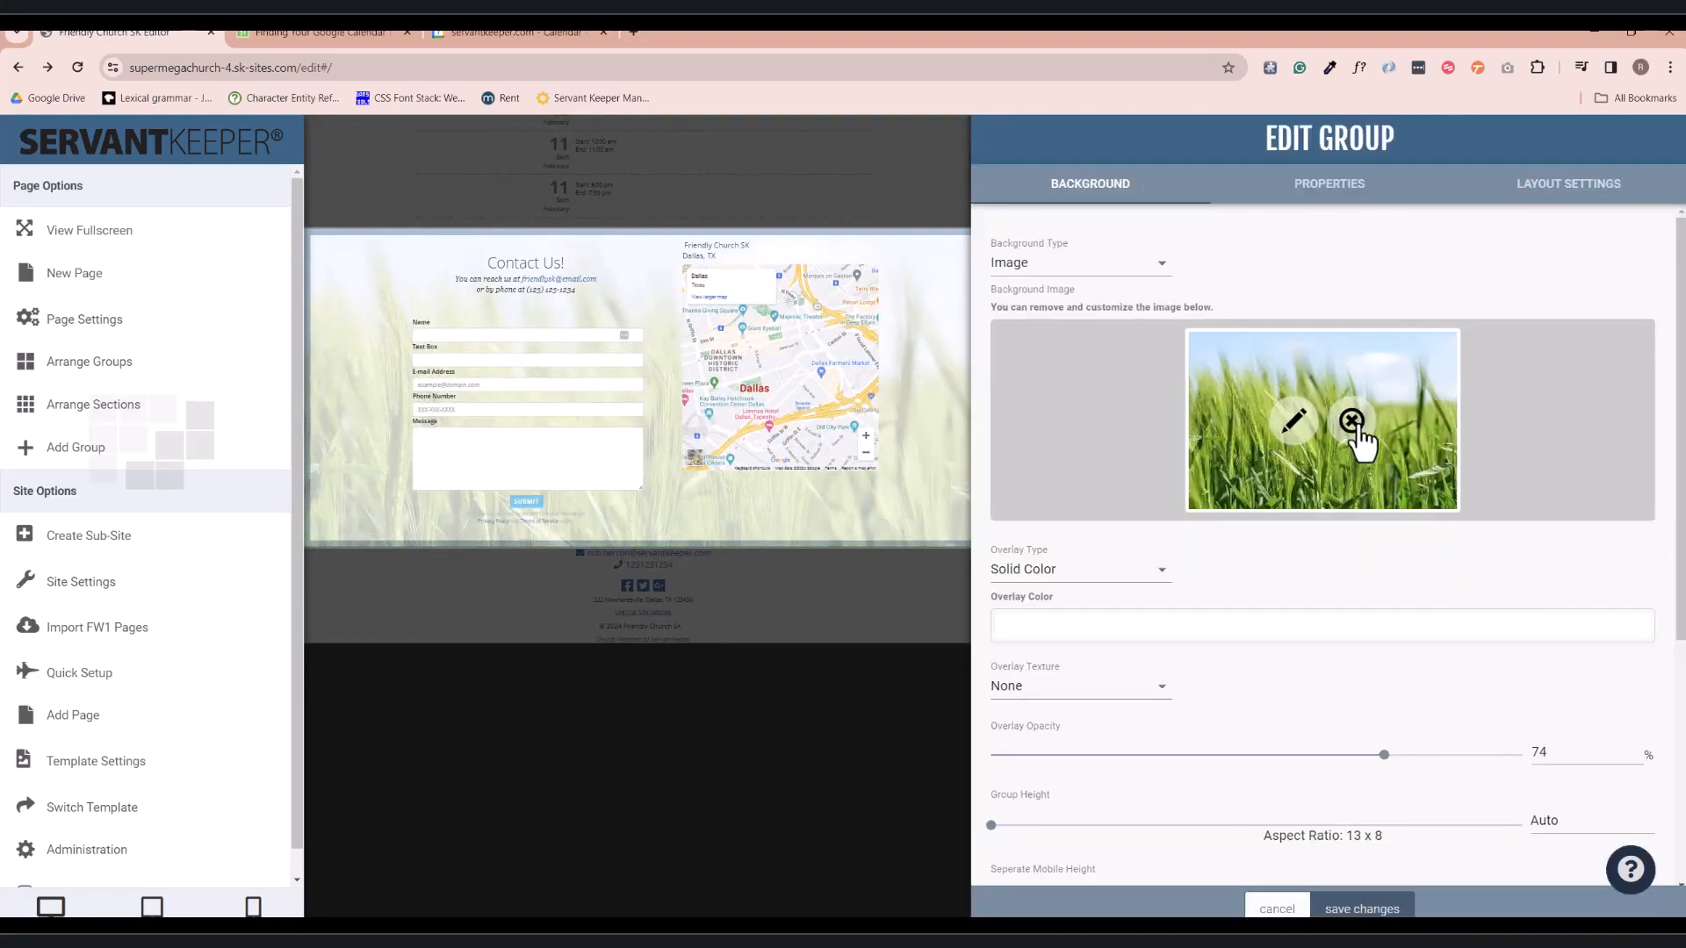
click(1352, 422)
click(1442, 444)
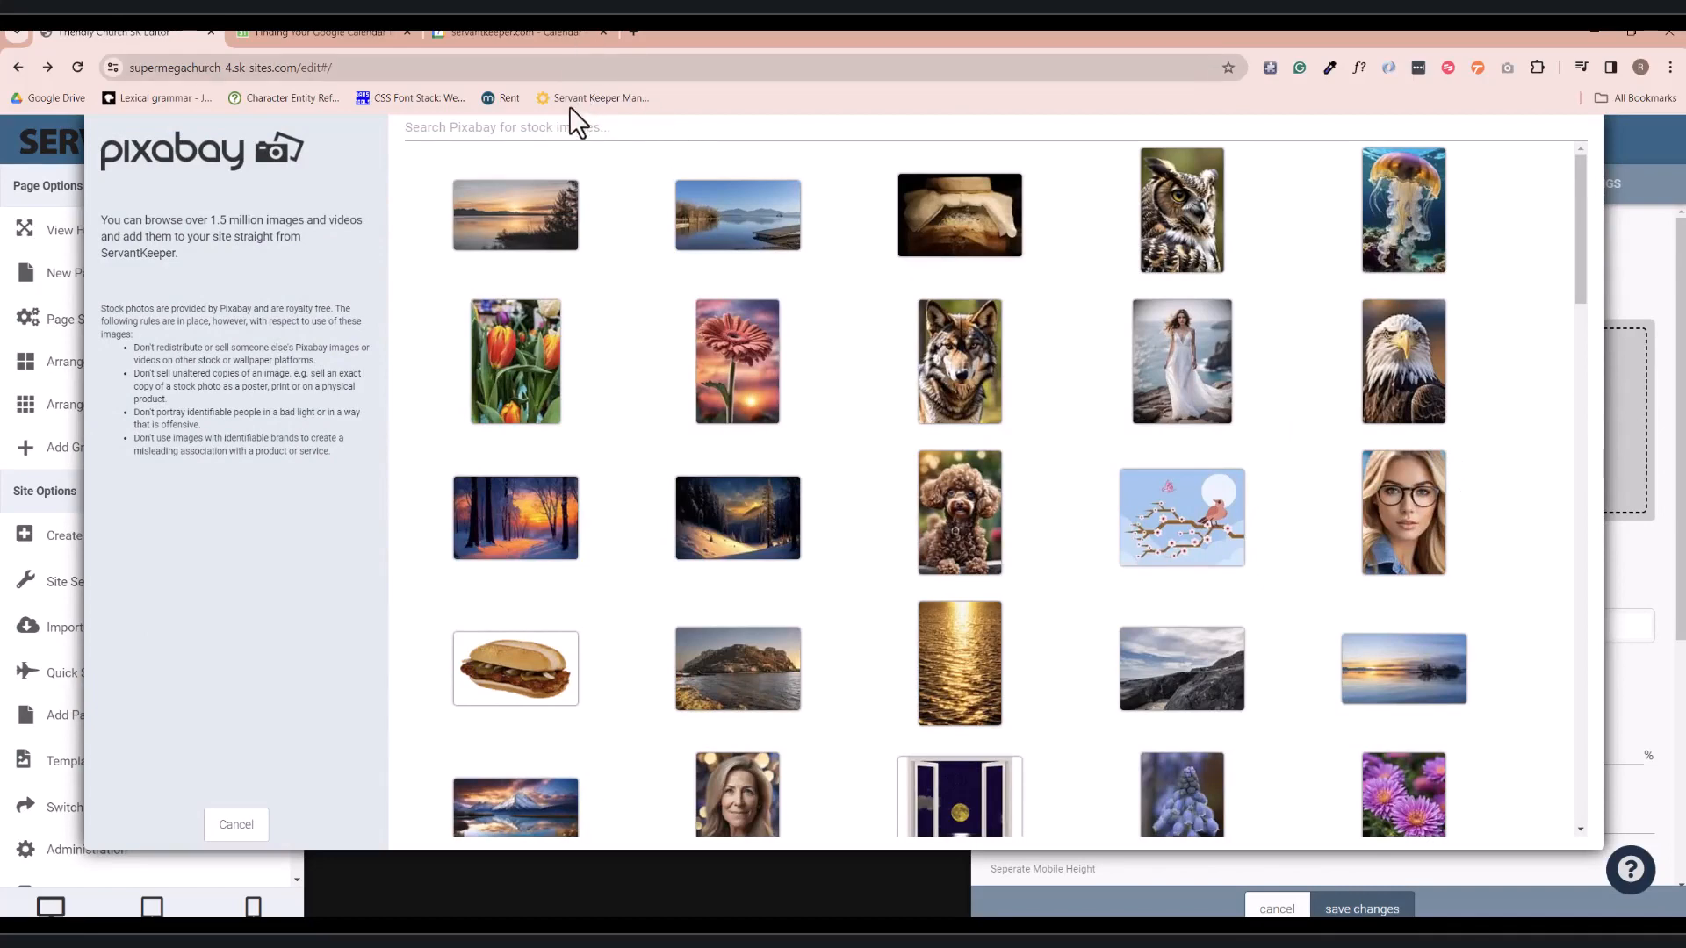
click(570, 125)
text(phone)
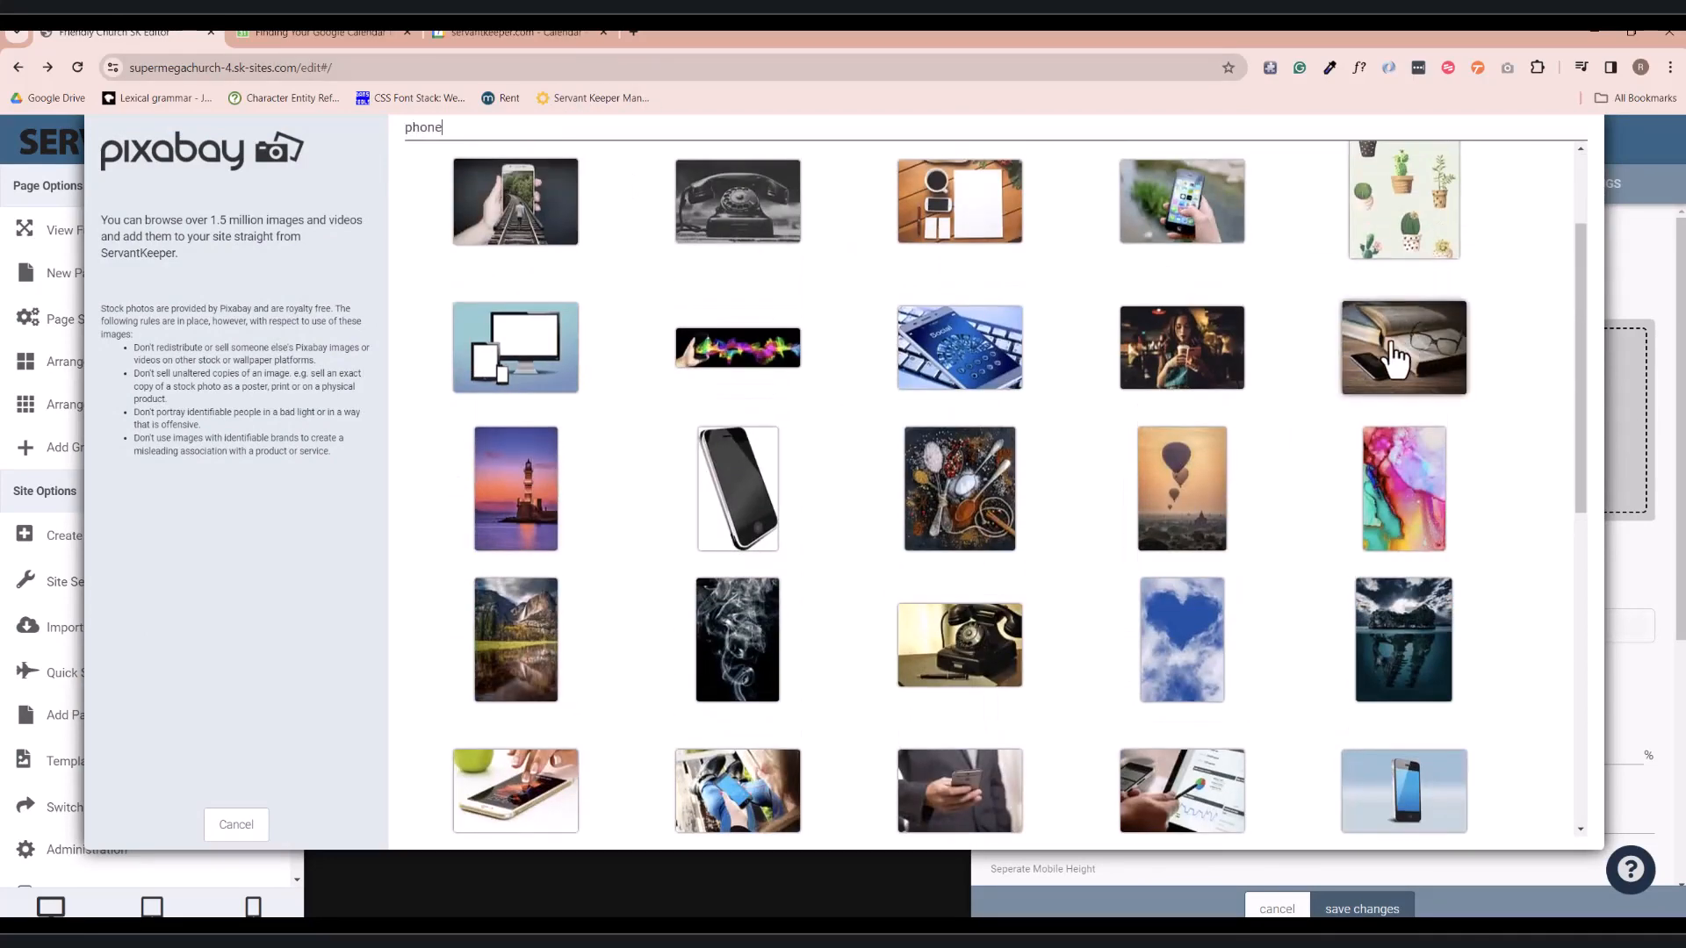
click(1396, 355)
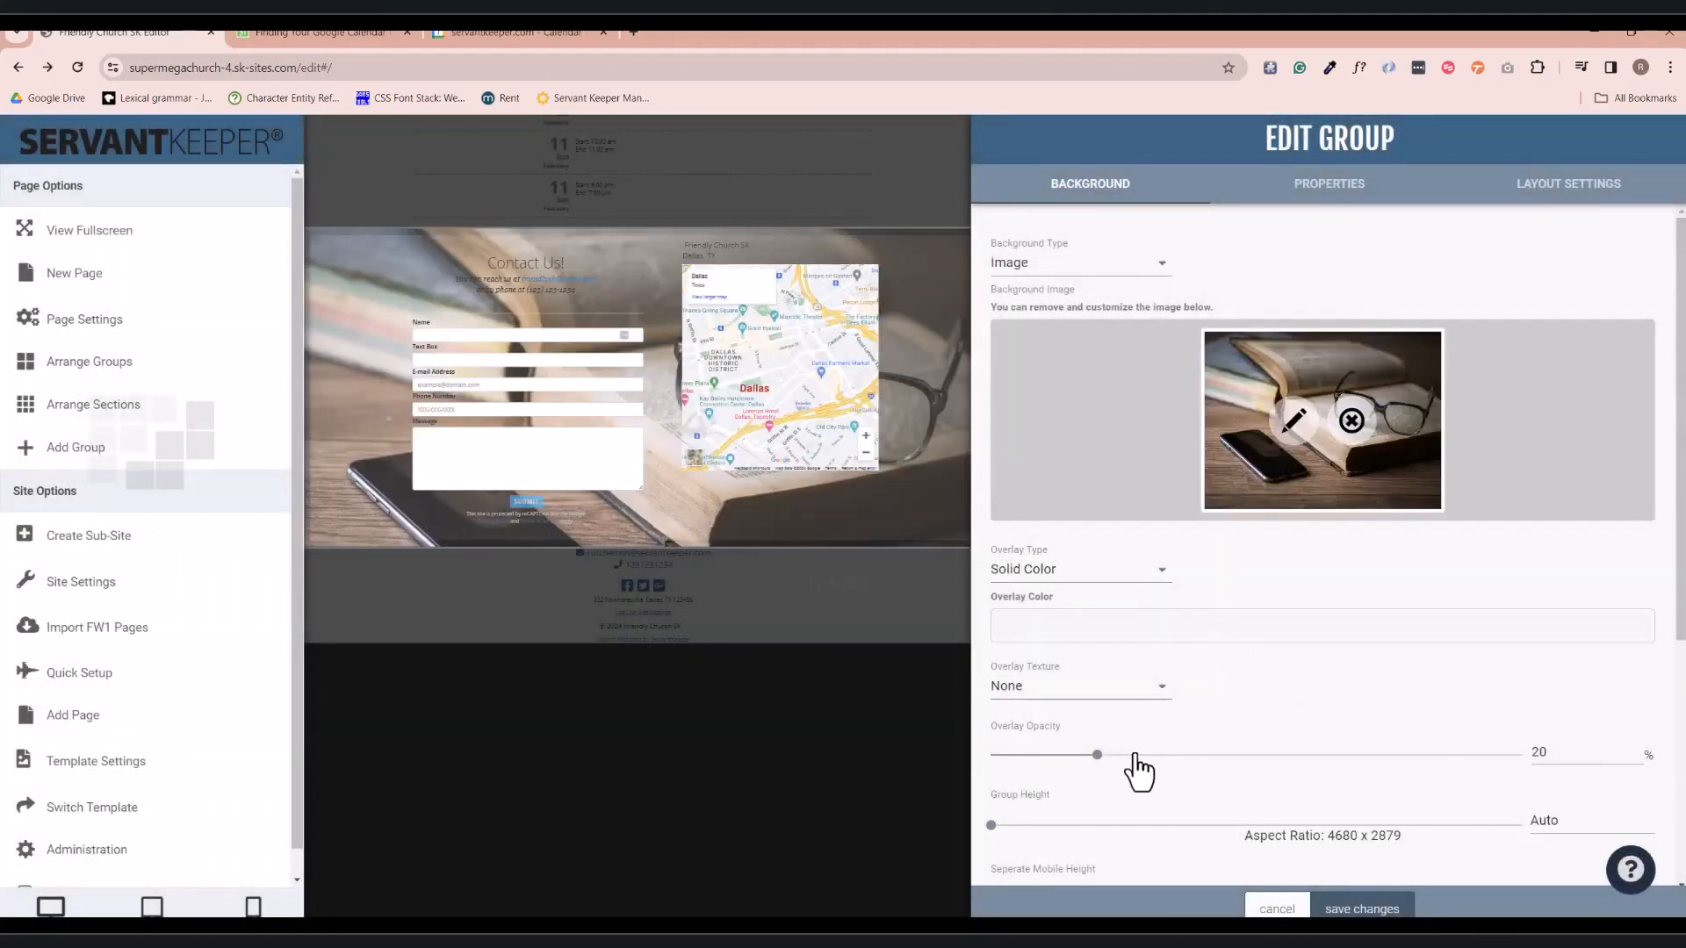
drag(1097, 756, 1362, 757)
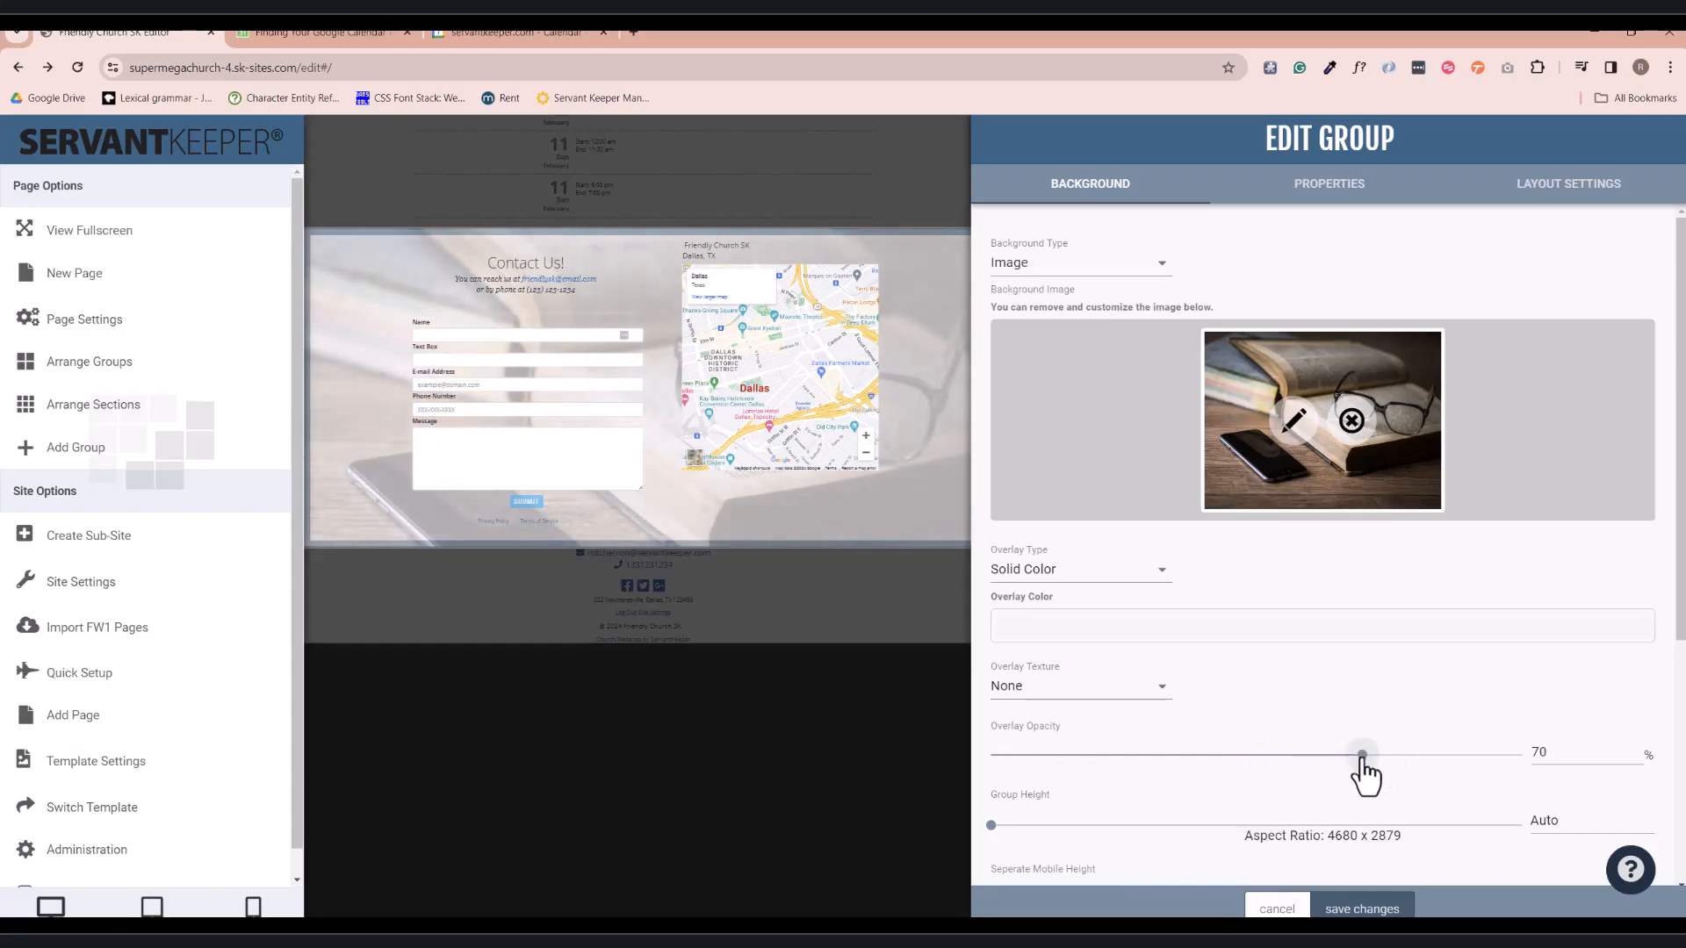
click(1357, 911)
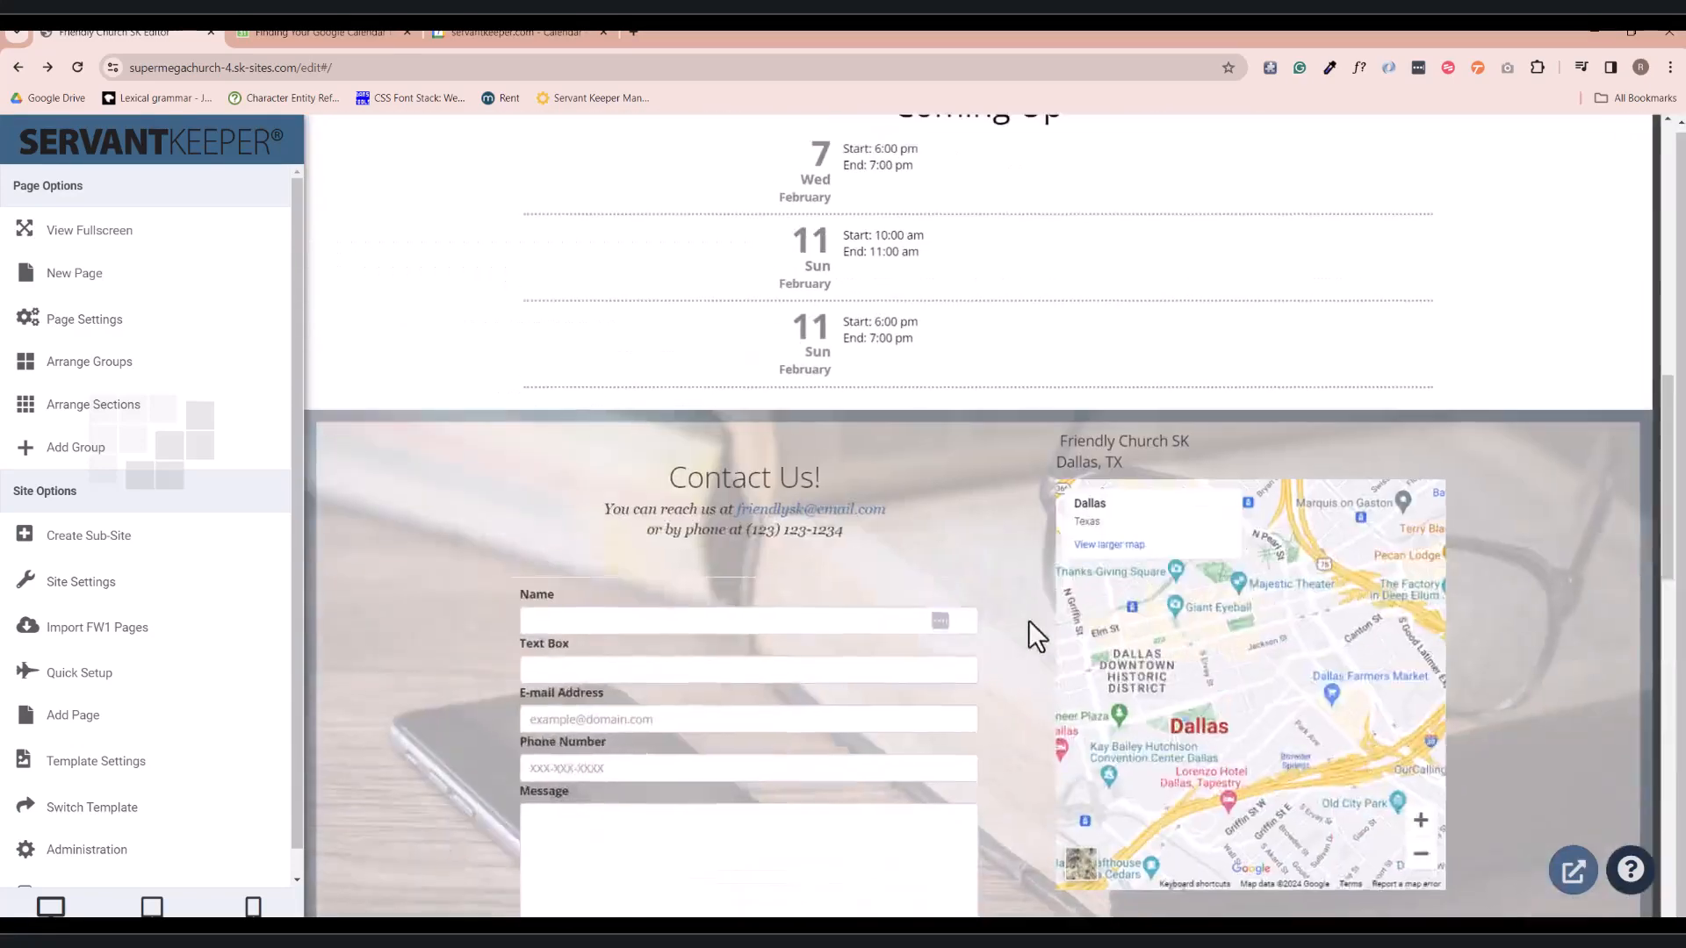
- Add a new Media group to the page using the Media Library layout
scroll(1029, 620, down, 4)
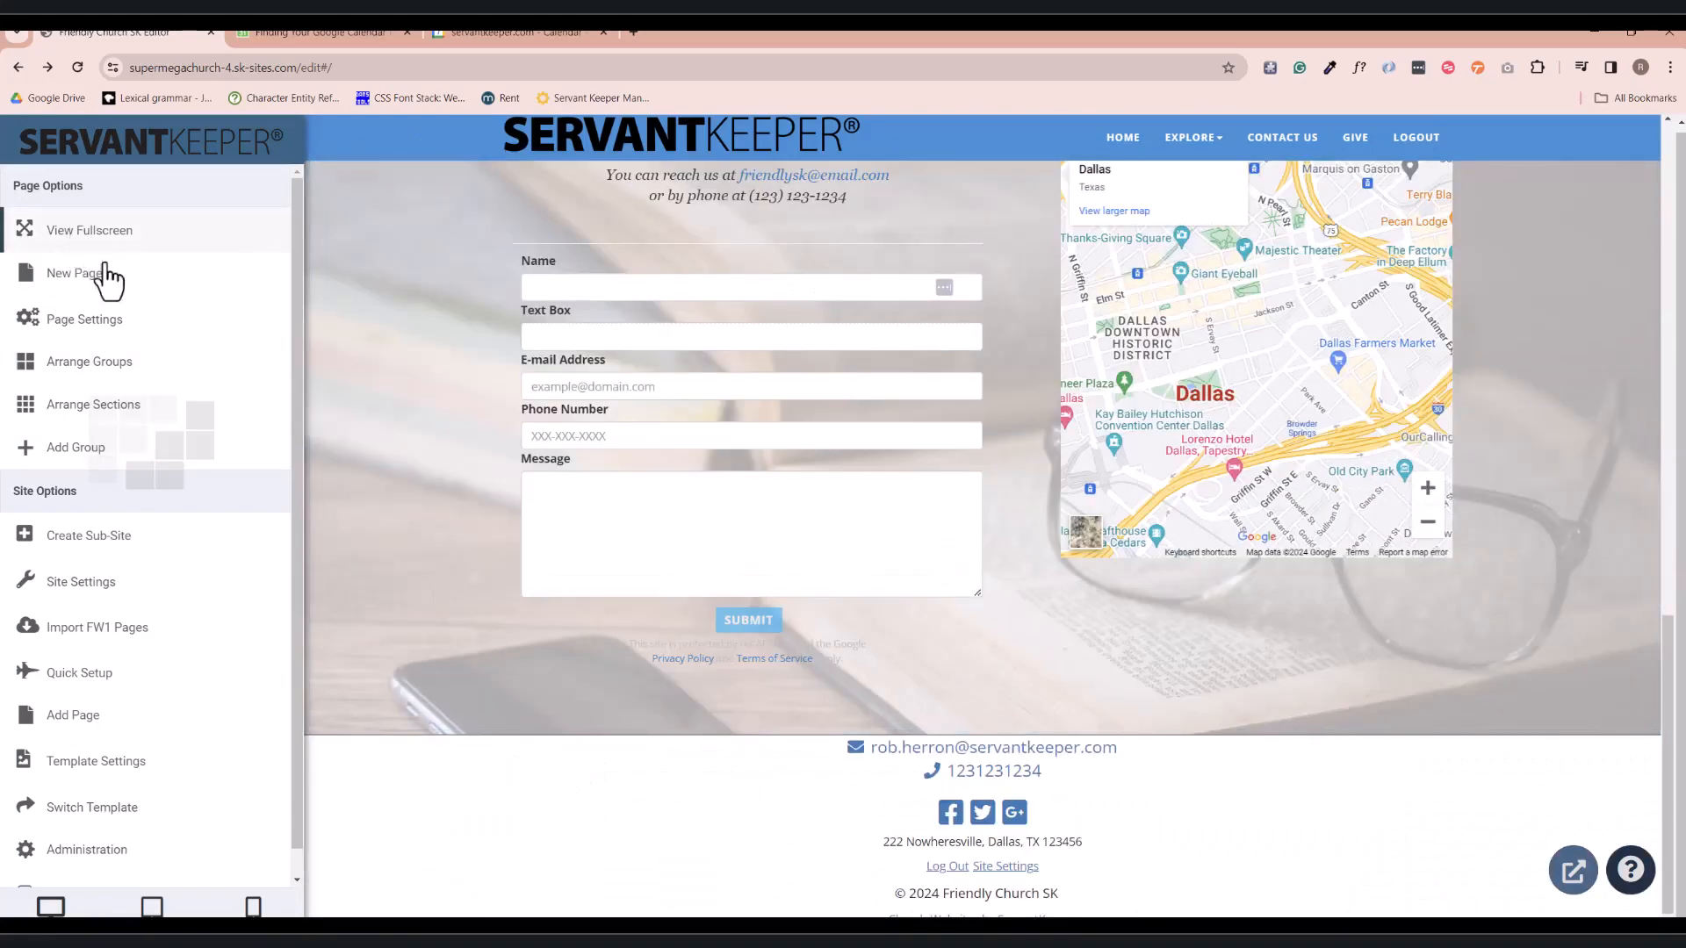
click(101, 452)
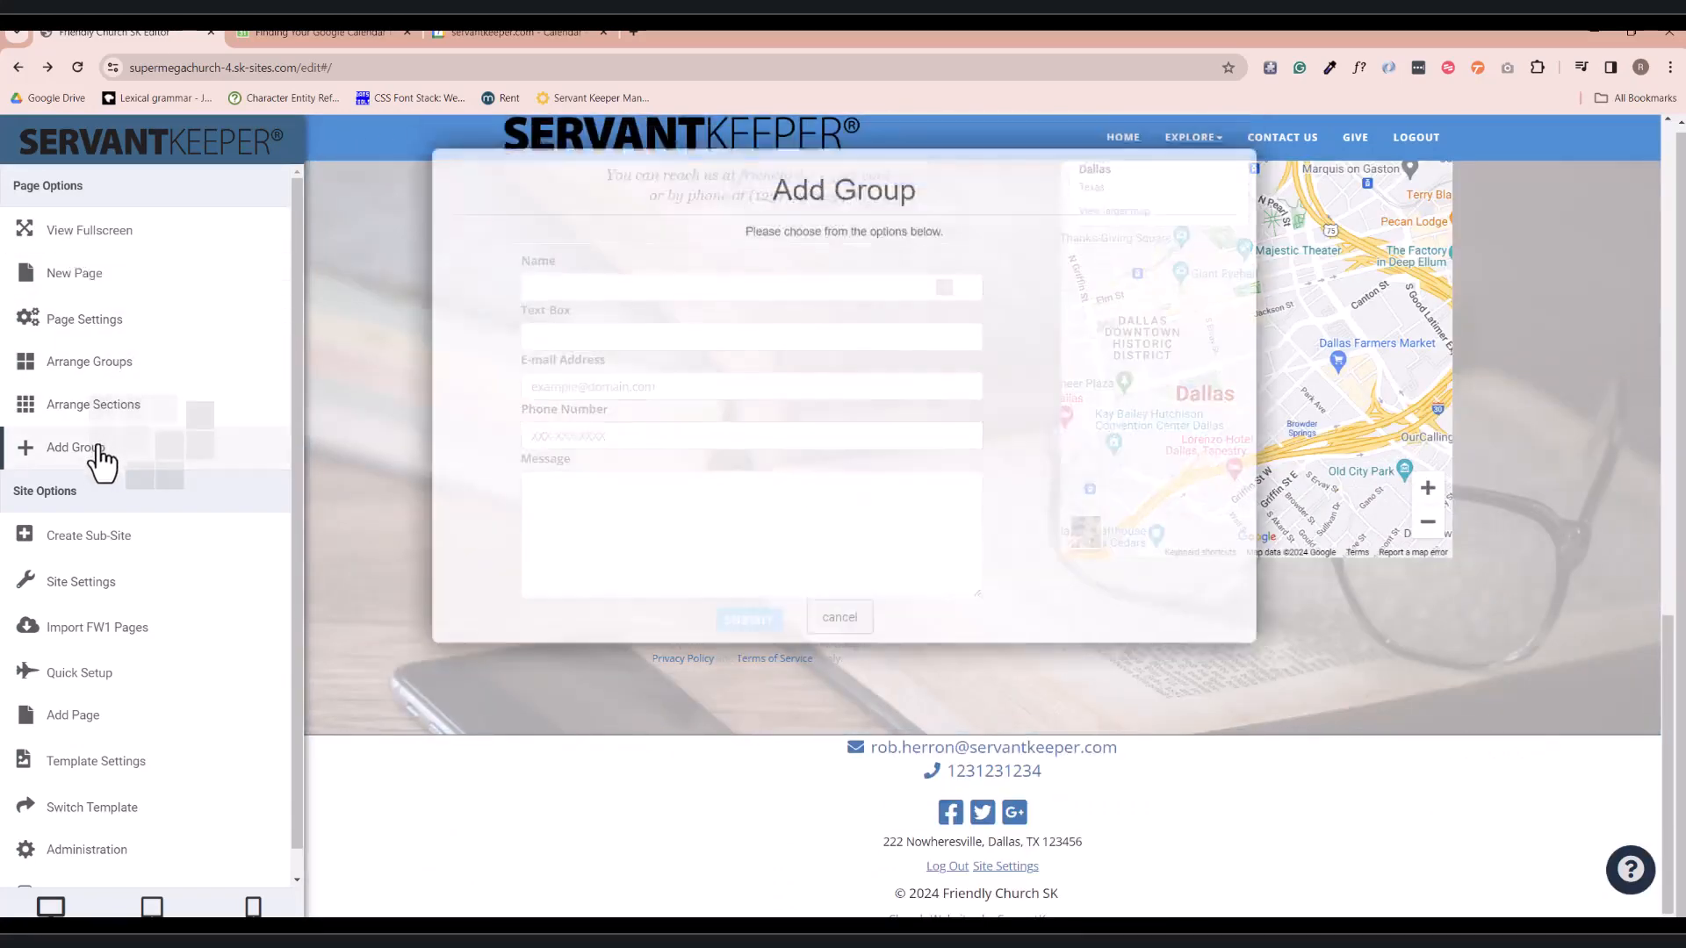
click(334, 454)
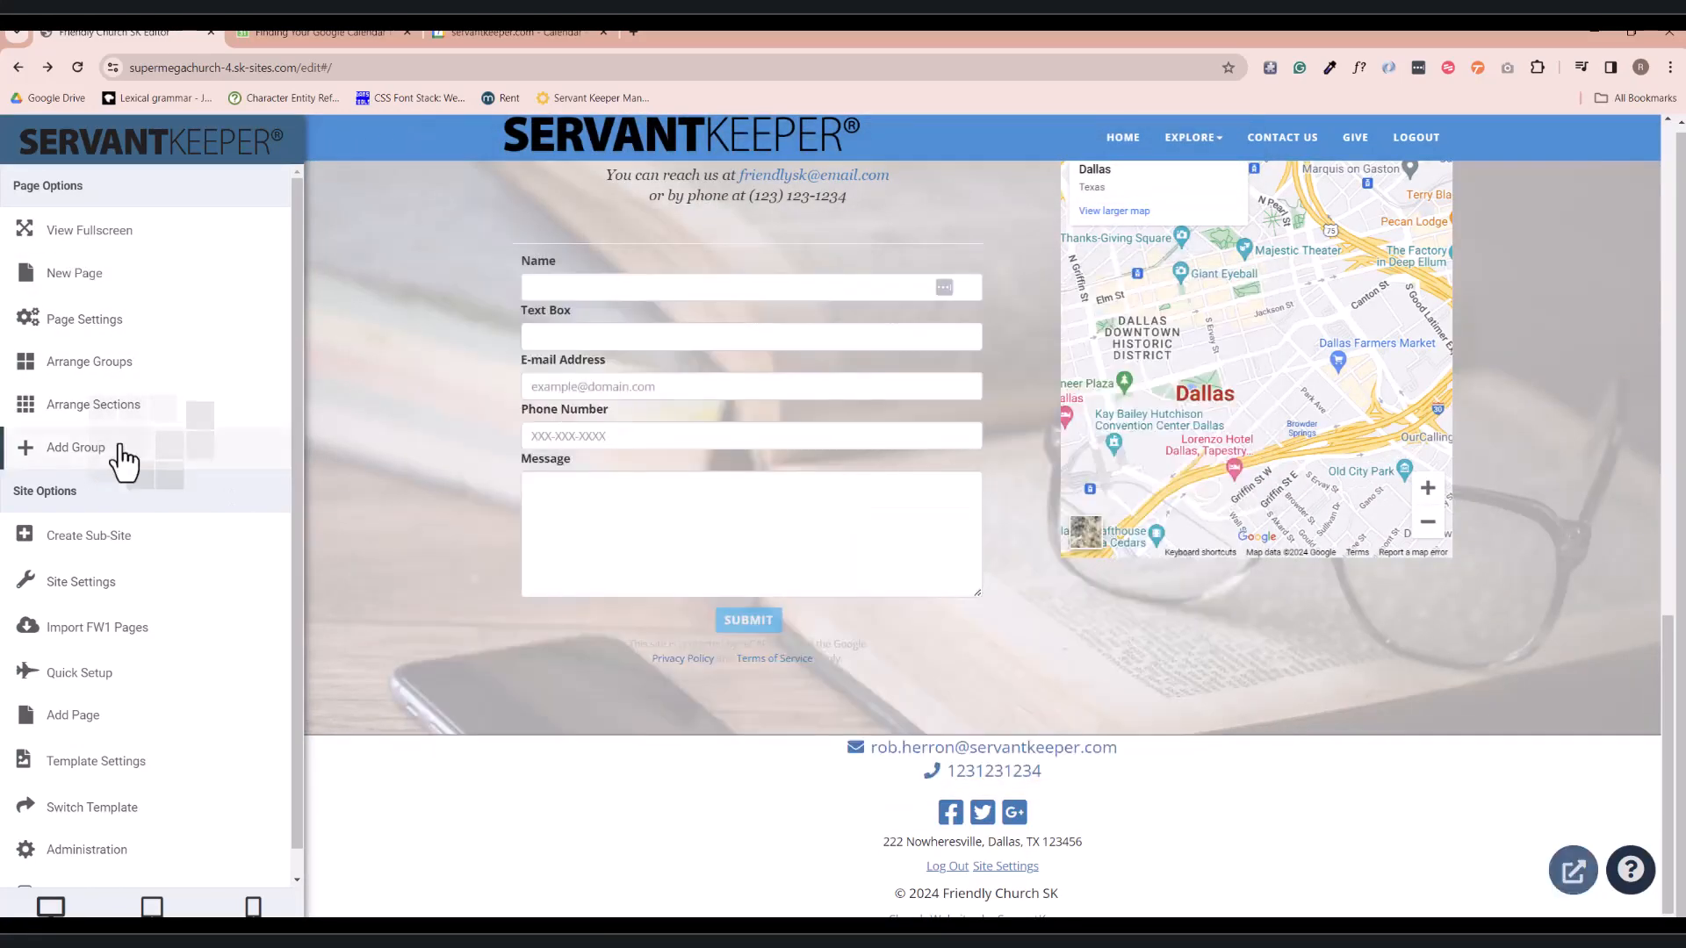
click(125, 458)
scroll(1053, 558, down, 3)
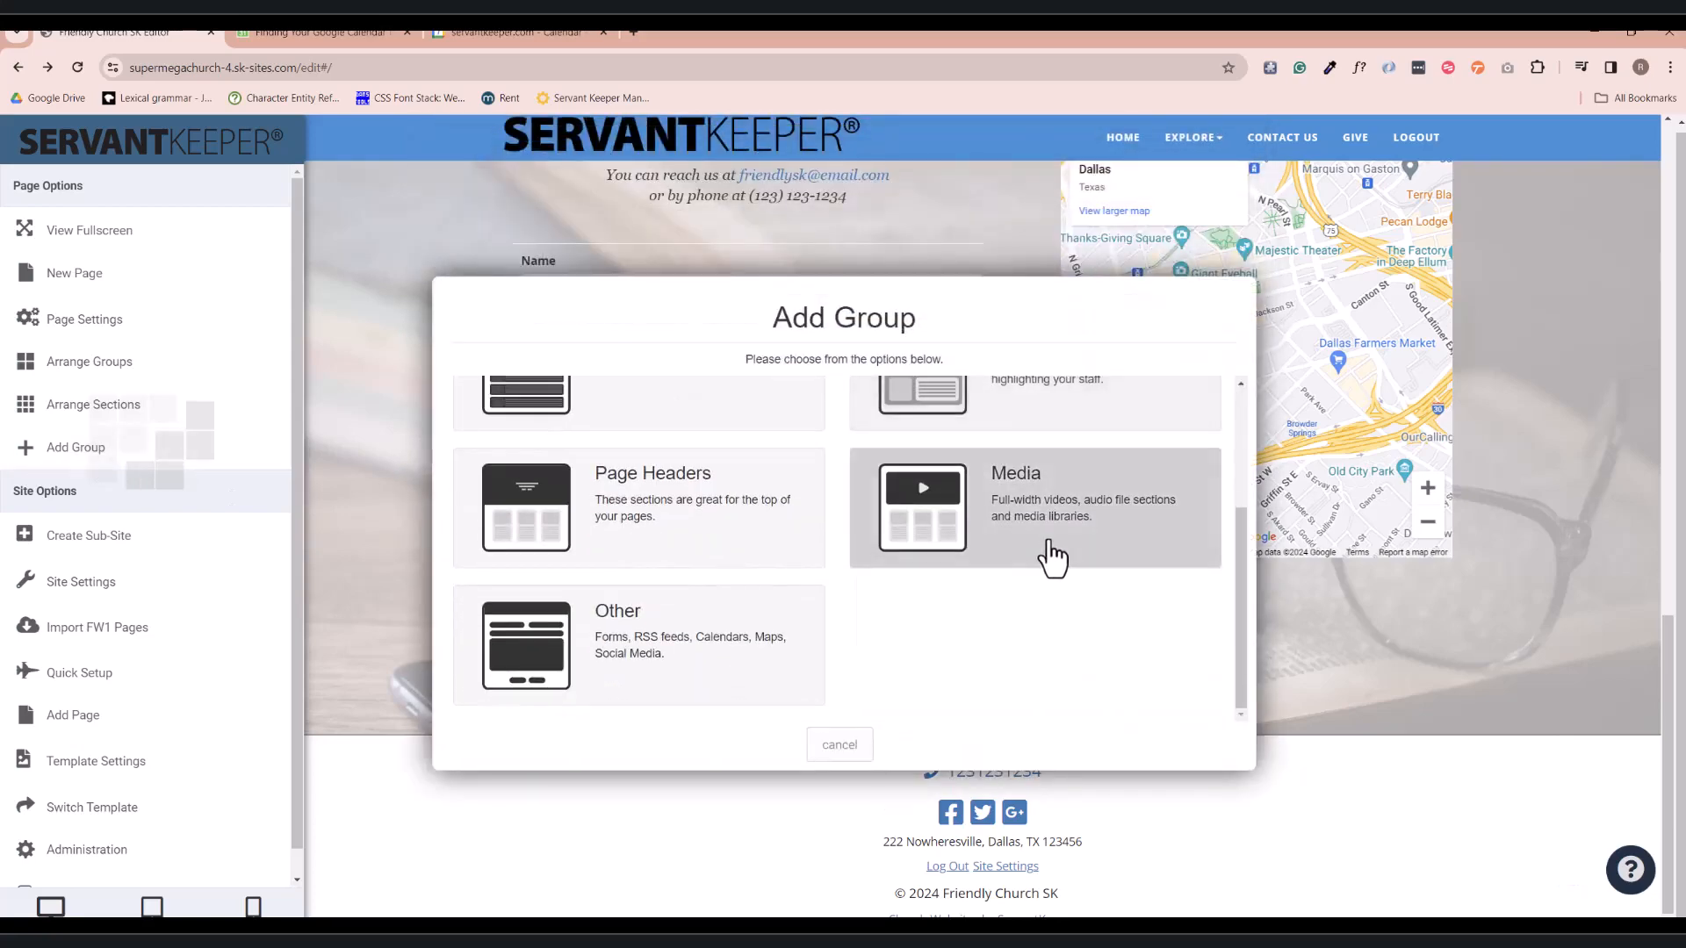
click(1052, 557)
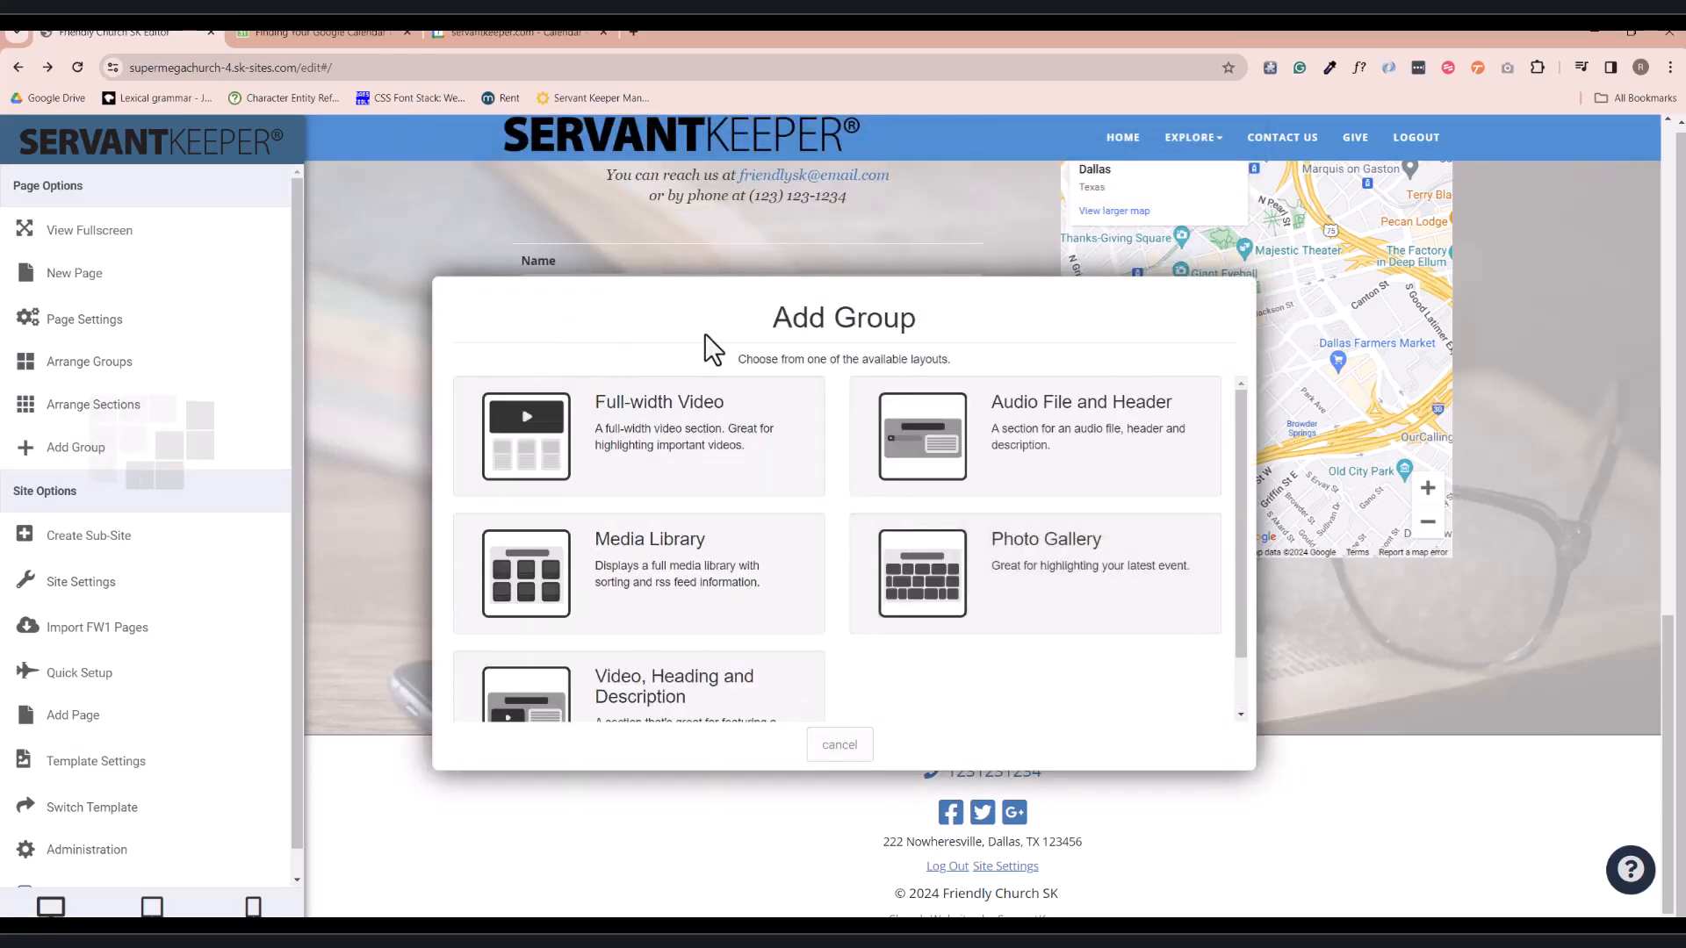
click(685, 548)
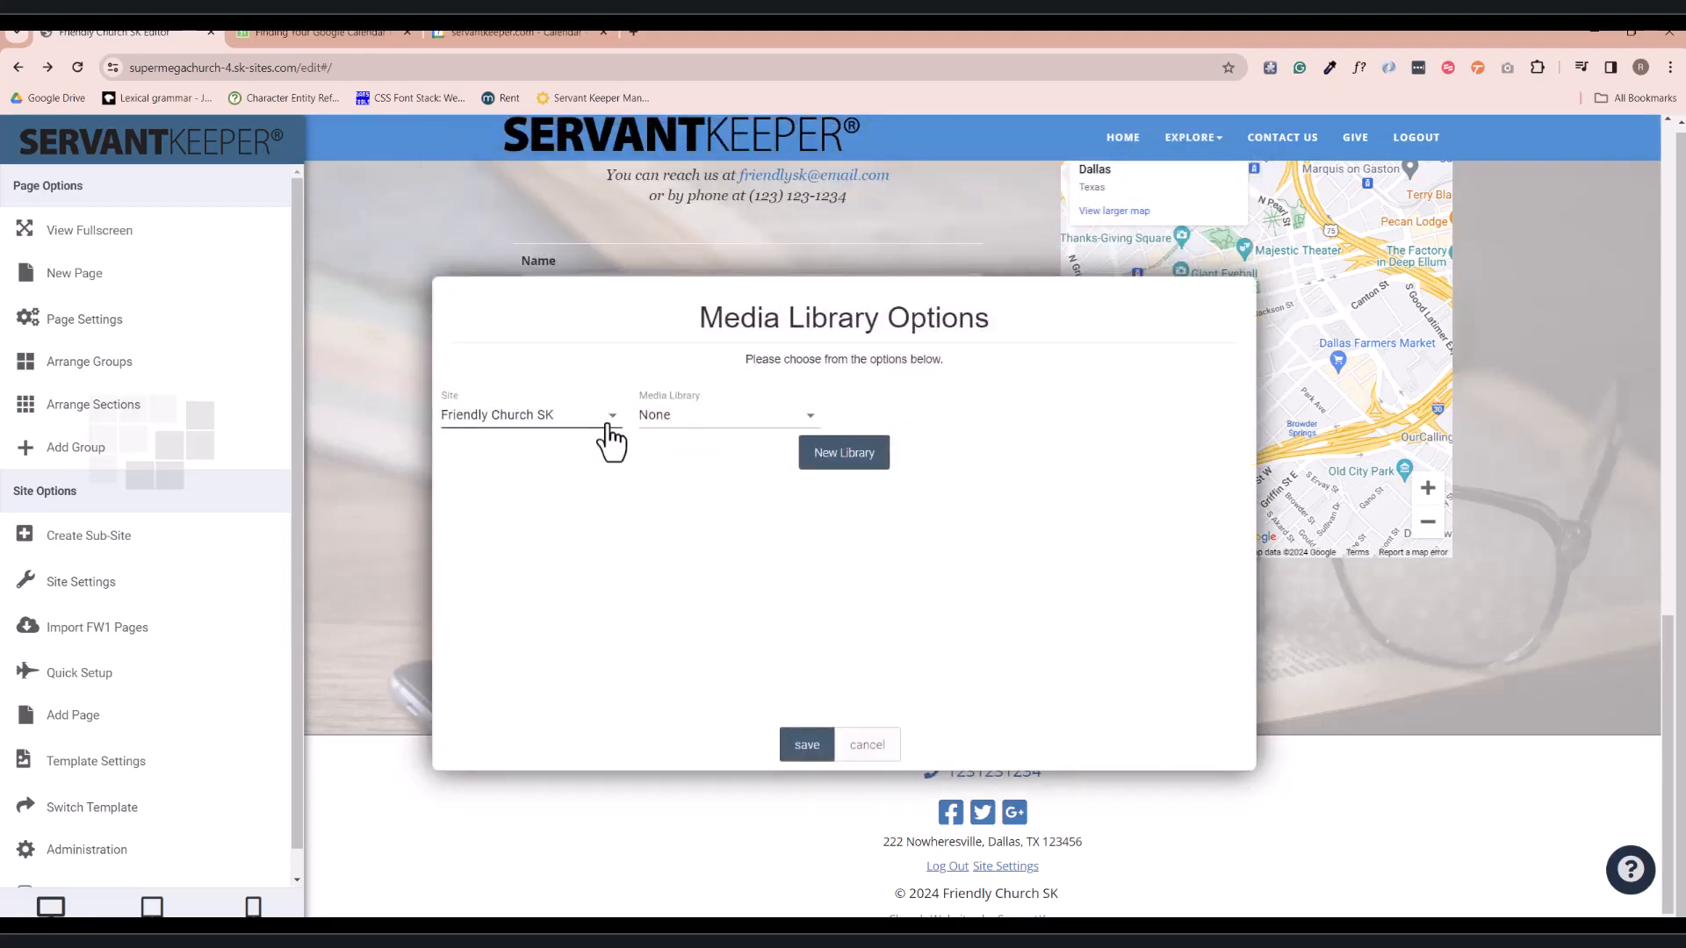
- Create a new media library titled "Sermons" for the Friendly Church SK site and save it as the group's library
click(685, 426)
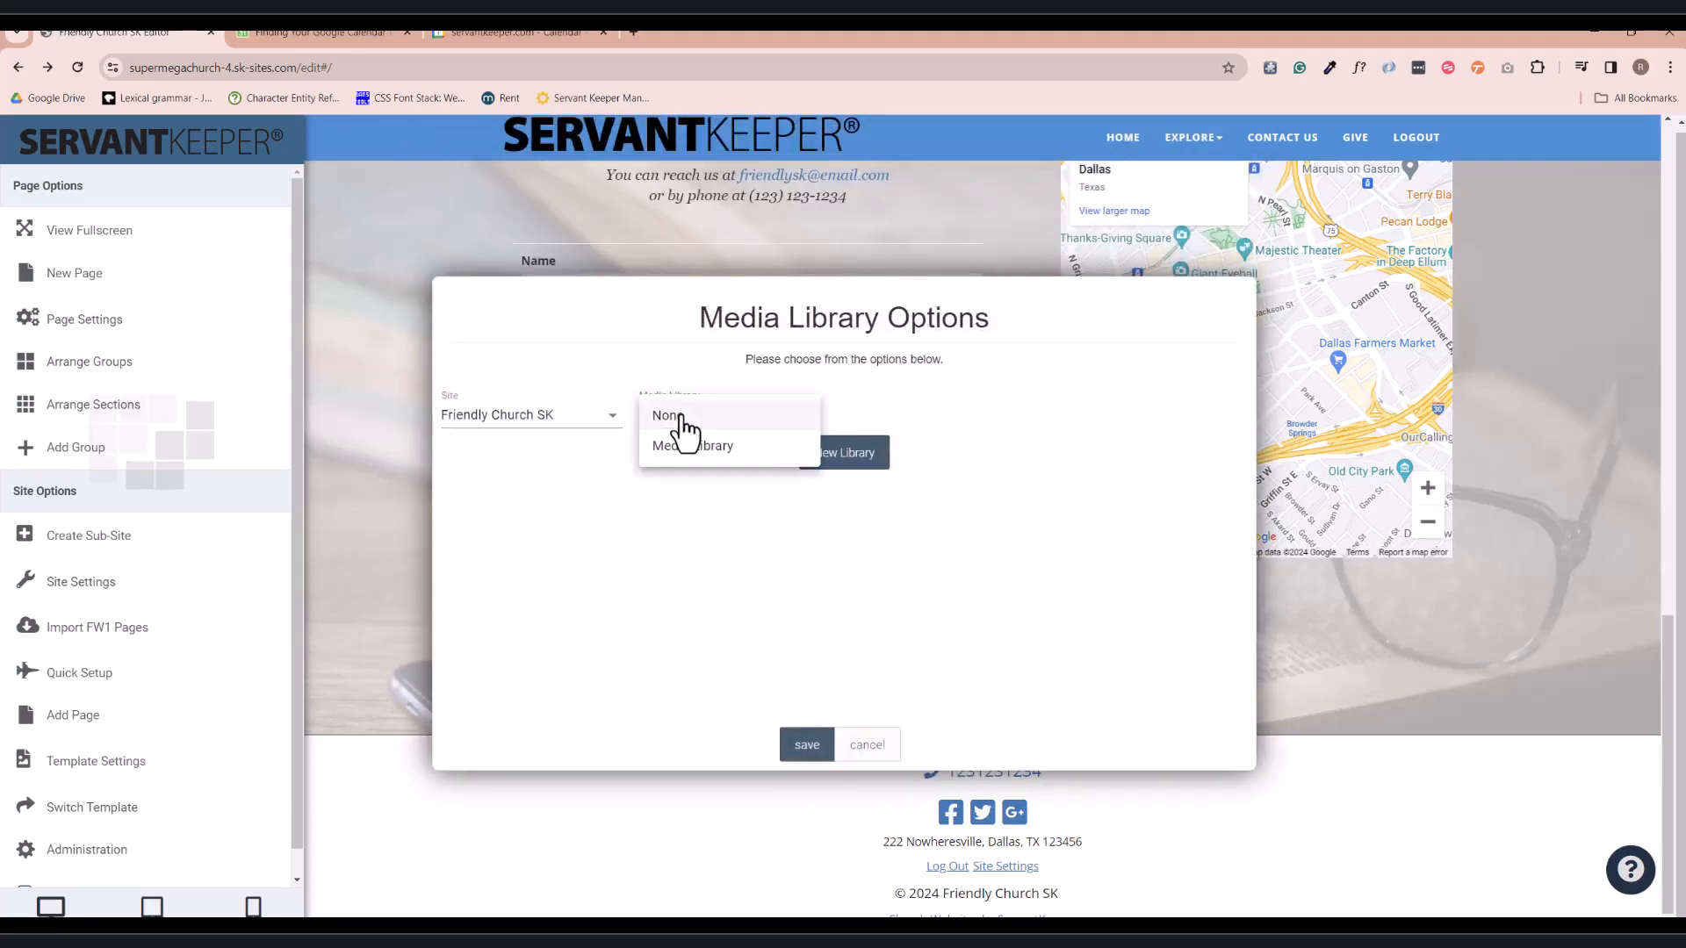
click(566, 480)
click(816, 455)
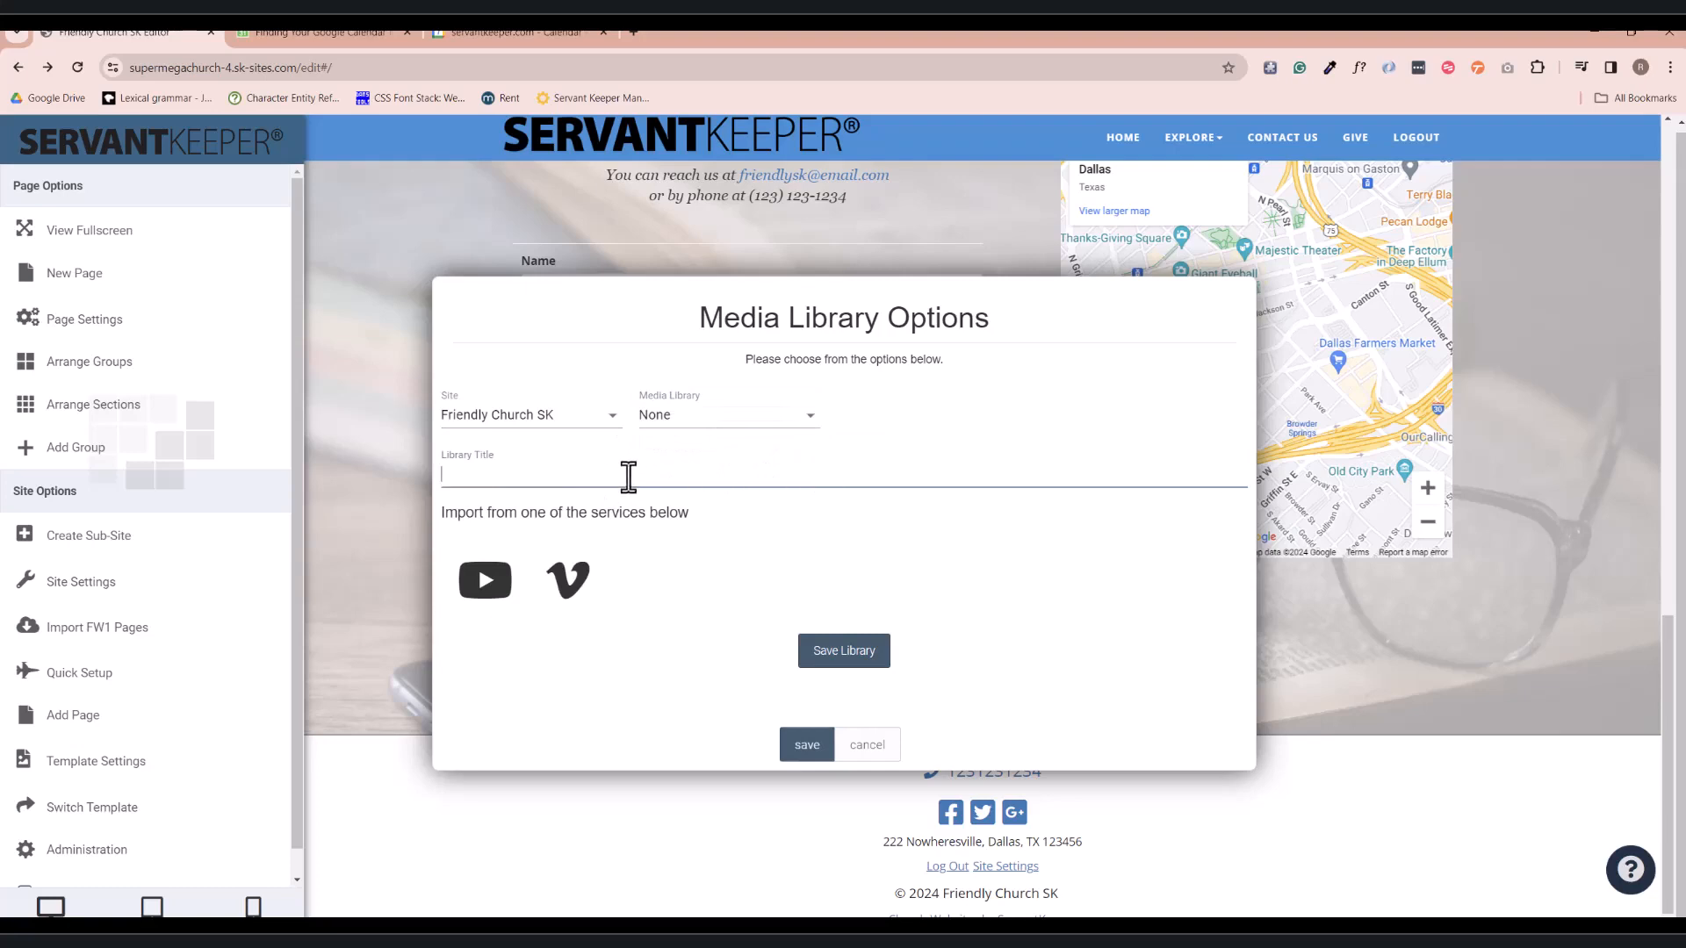
text(Sermons)
click(839, 654)
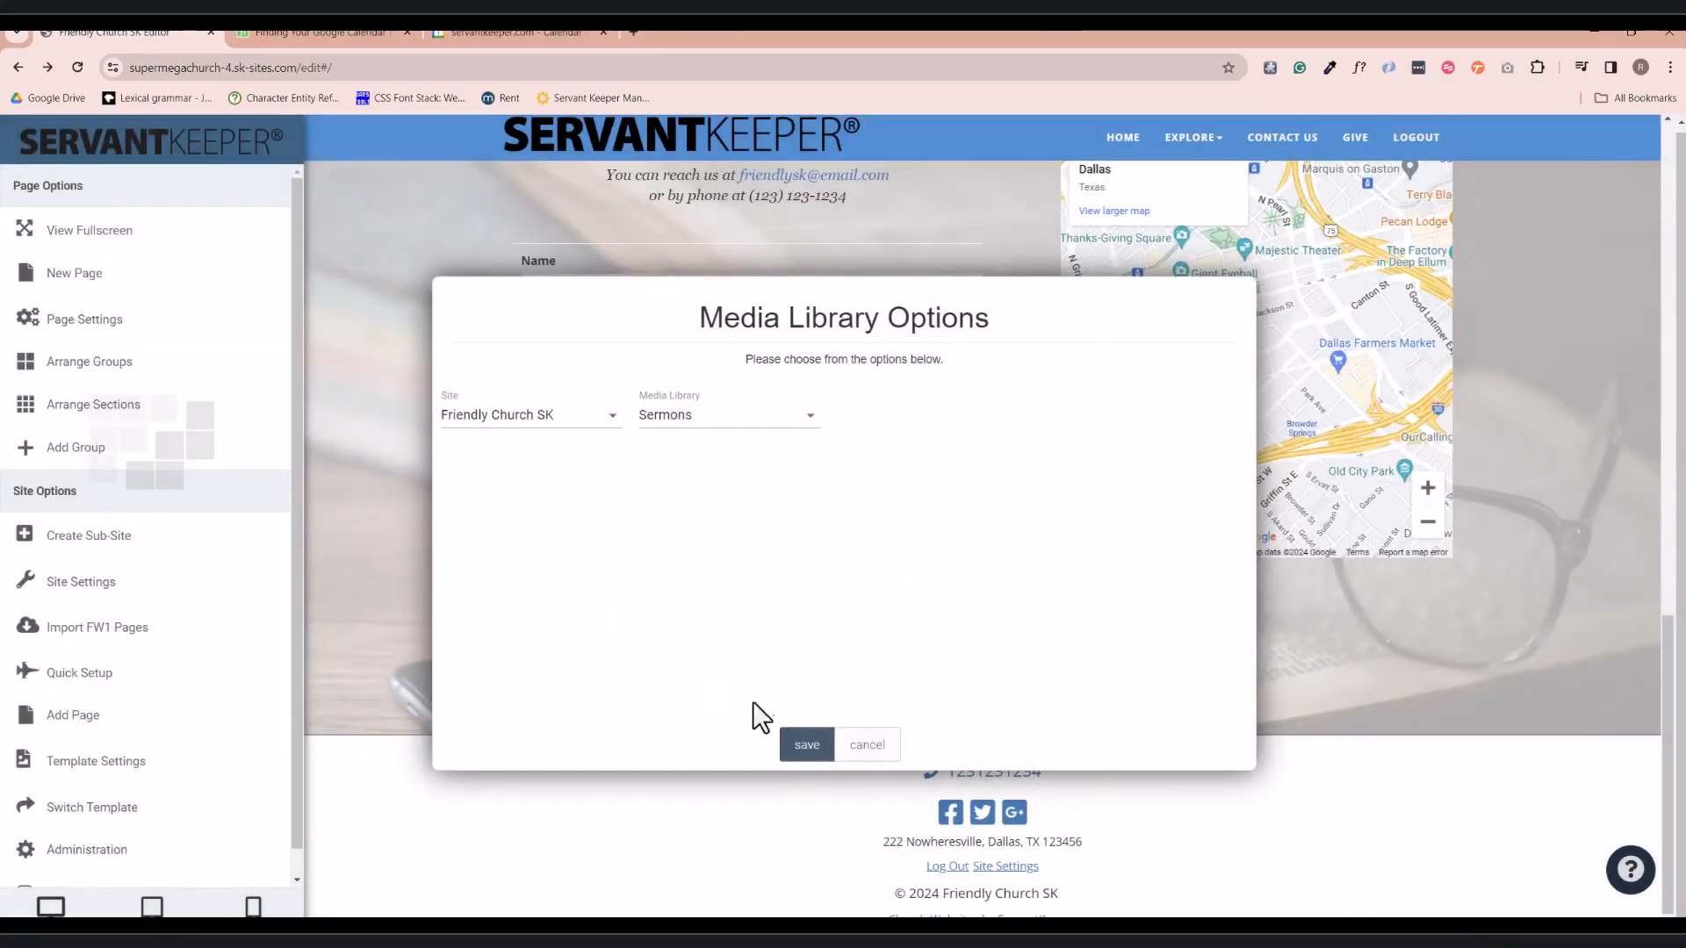
click(796, 753)
- Start a new file in the Sermons library and choose a "storm" stock photo of lightning over the sea for it
scroll(532, 601, up, 1)
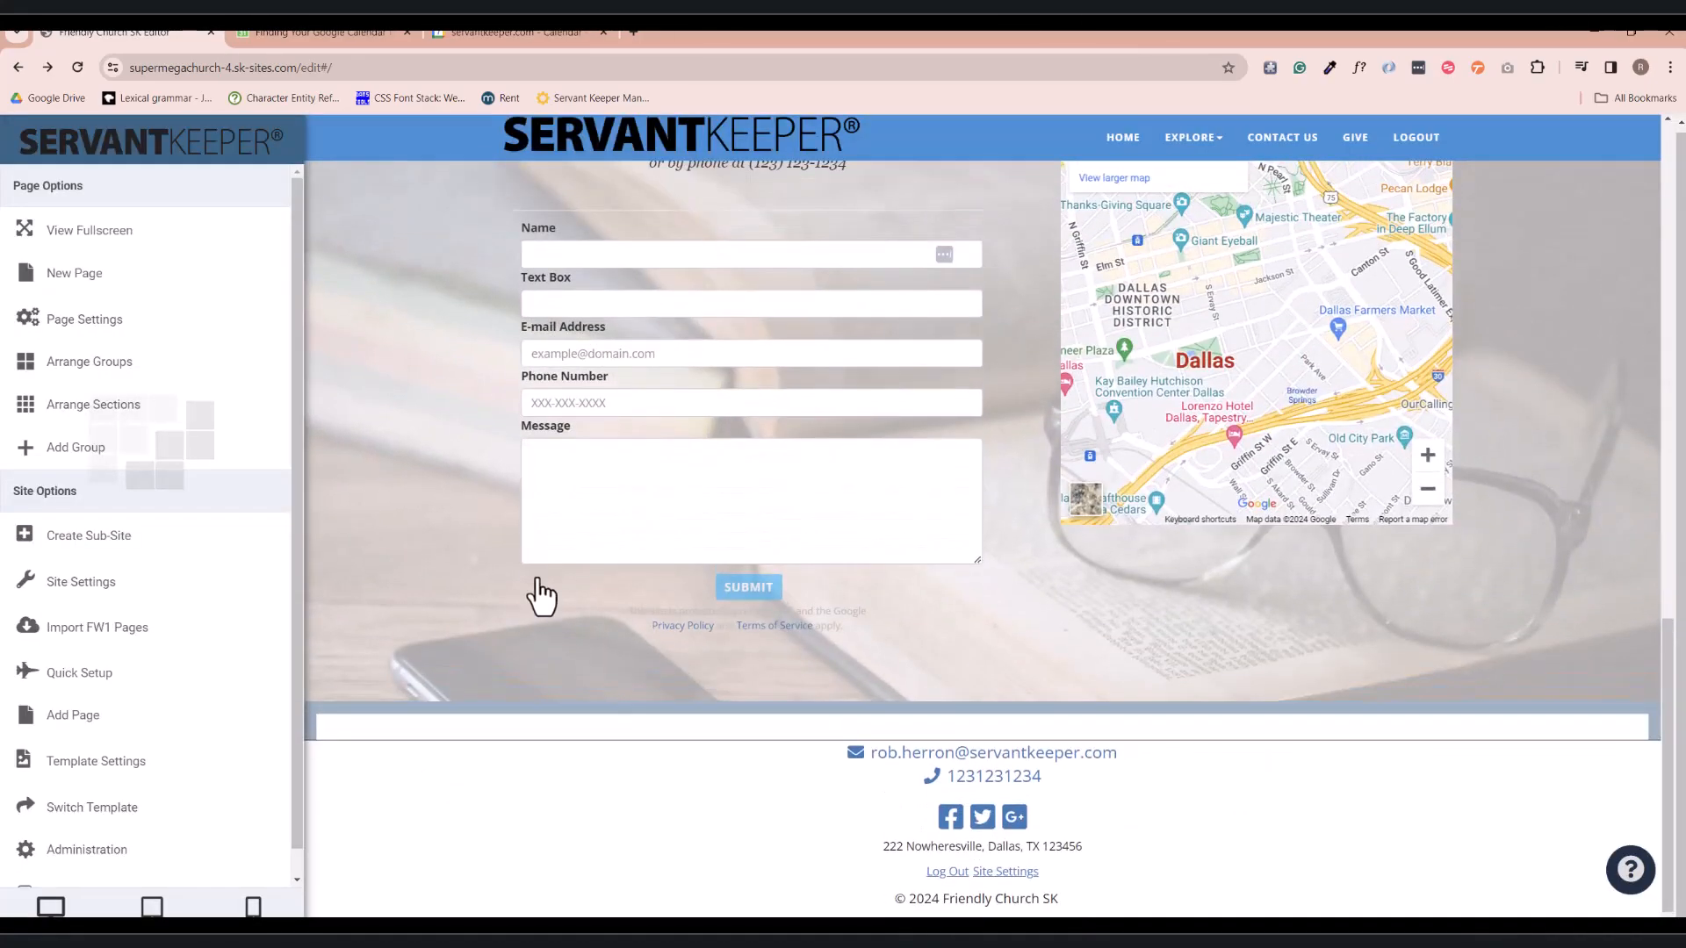
scroll(552, 630, down, 3)
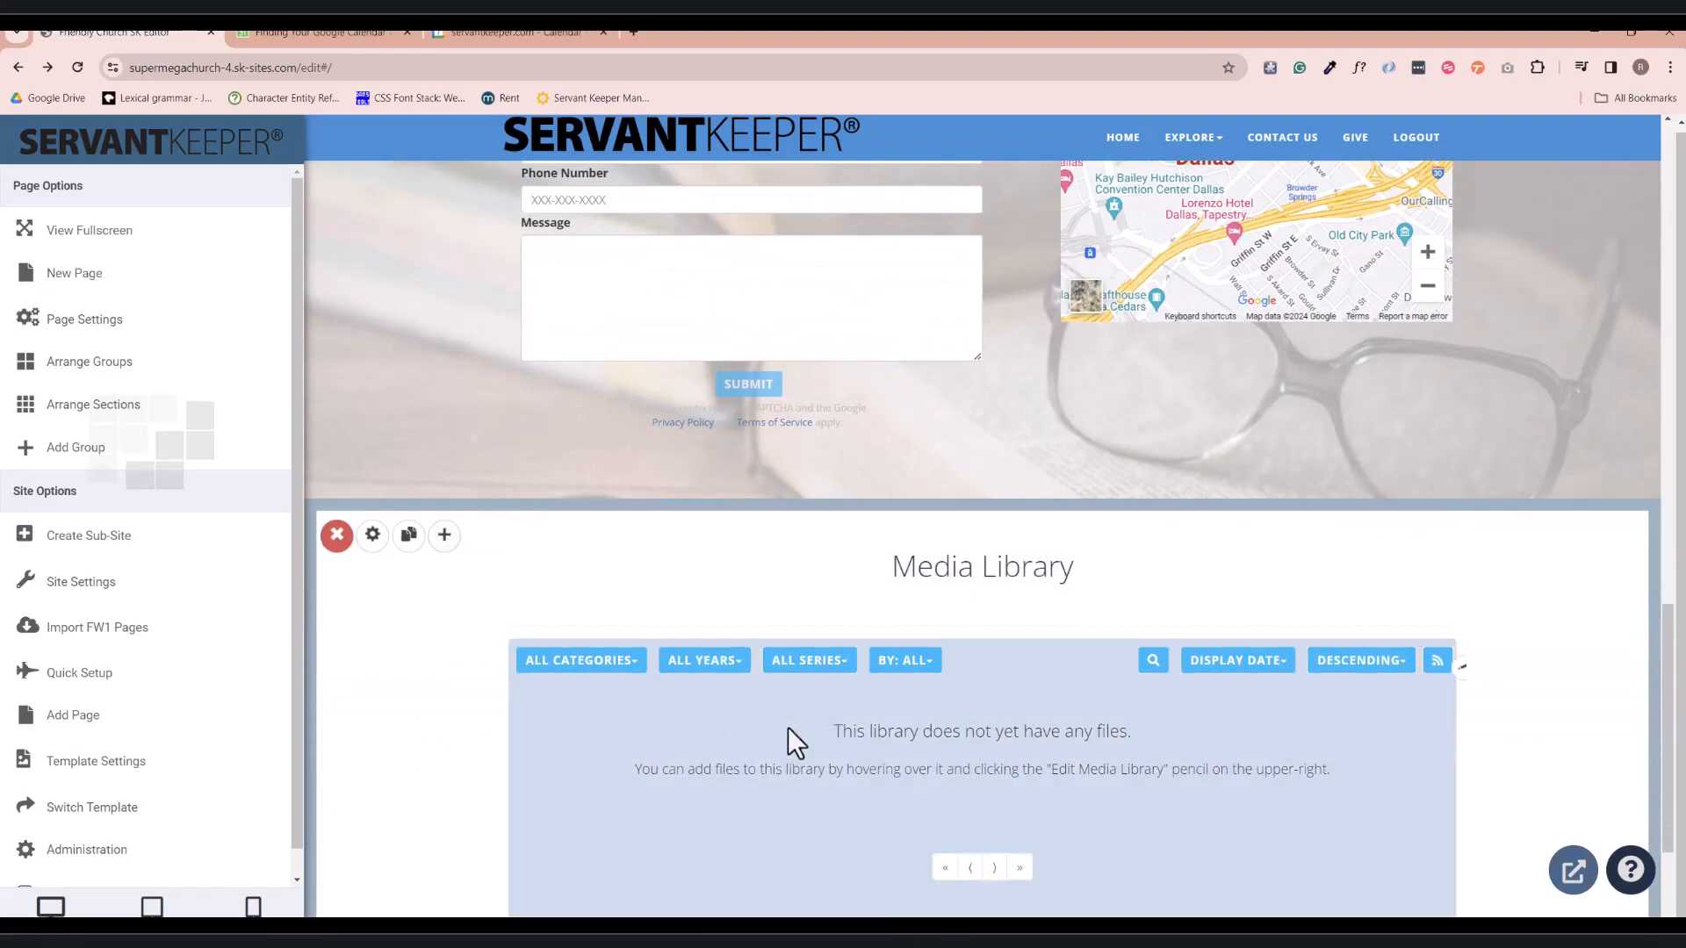
scroll(920, 718, down, 1)
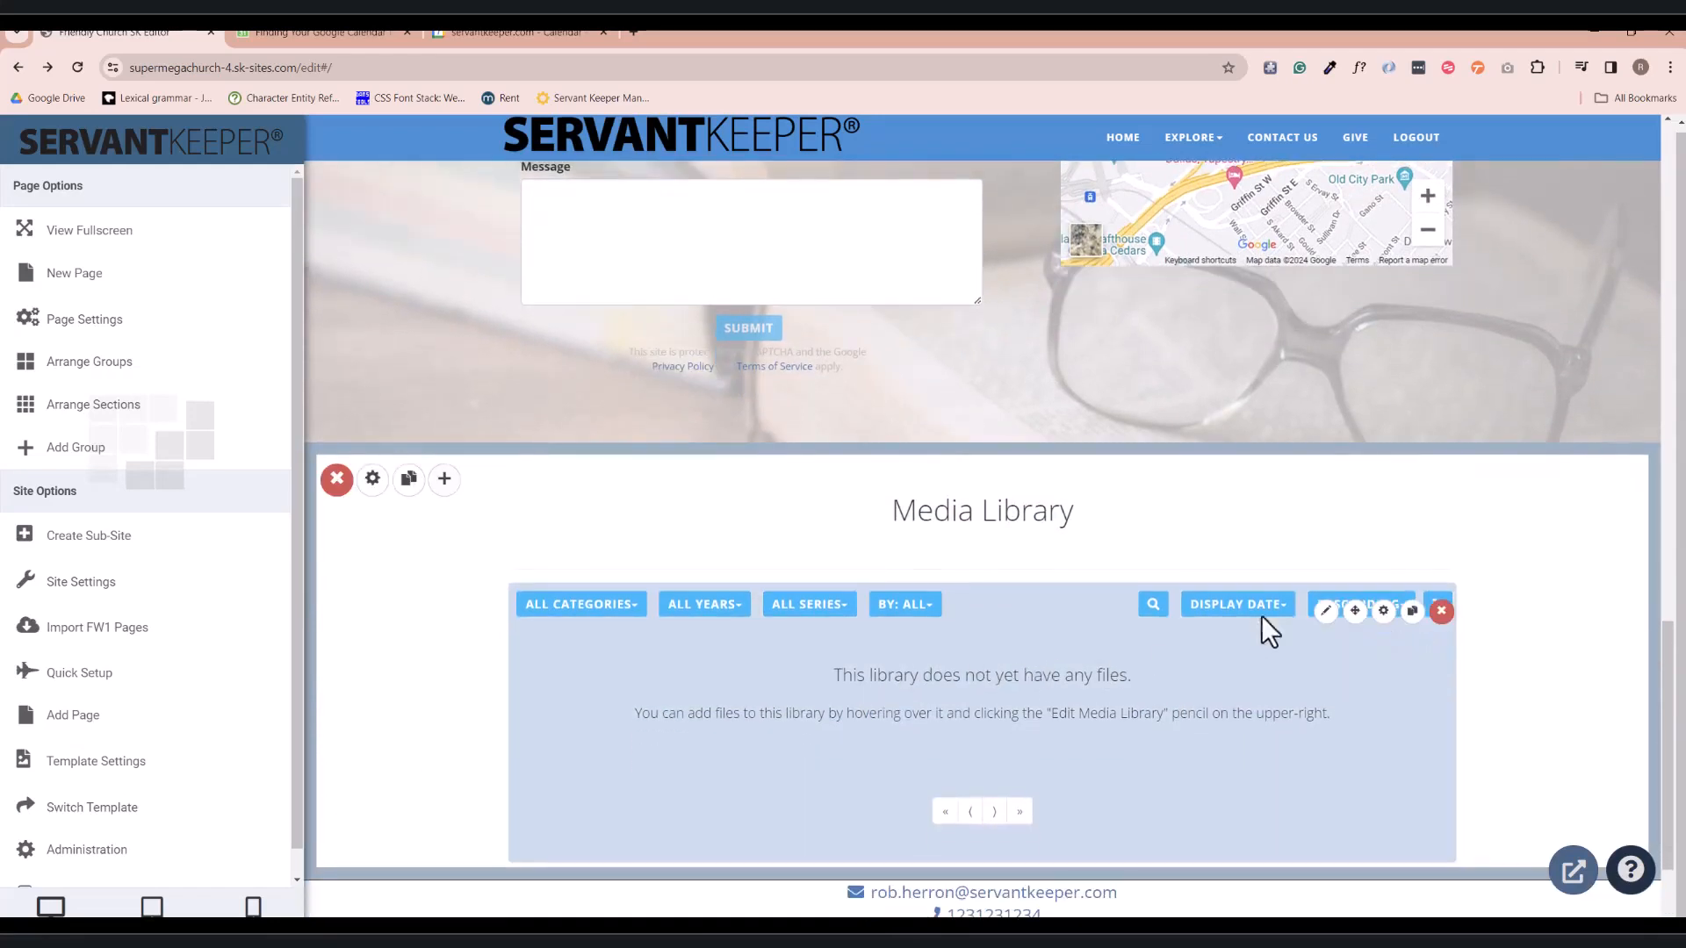
click(1328, 612)
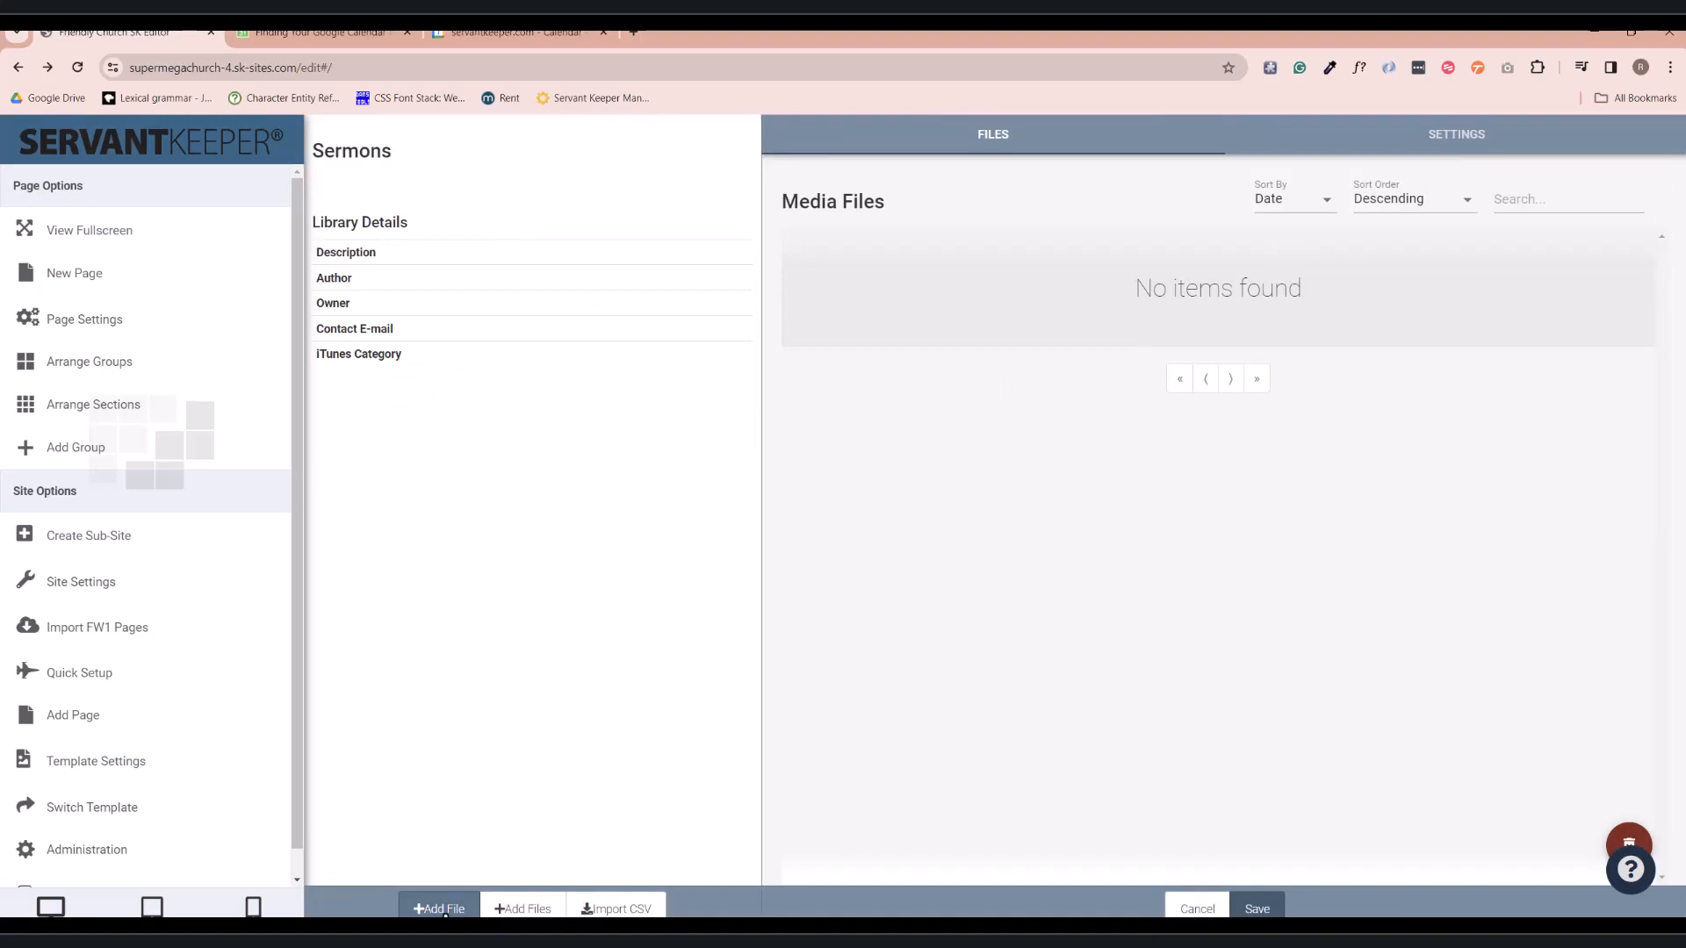
click(441, 909)
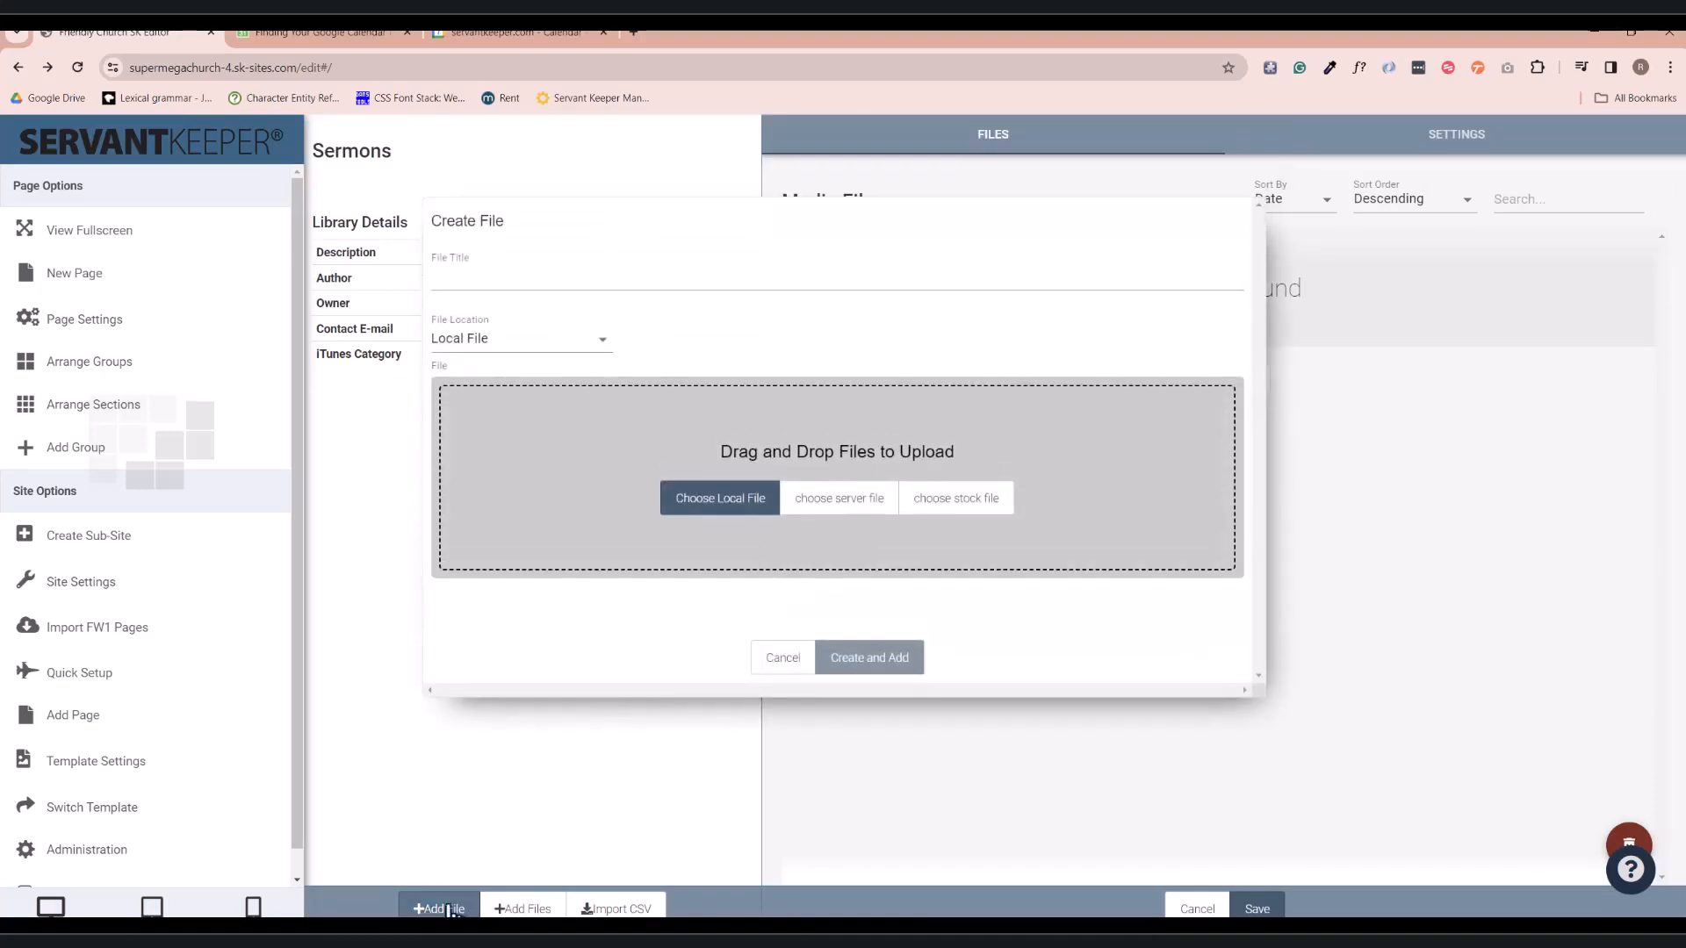
click(918, 506)
text(storm)
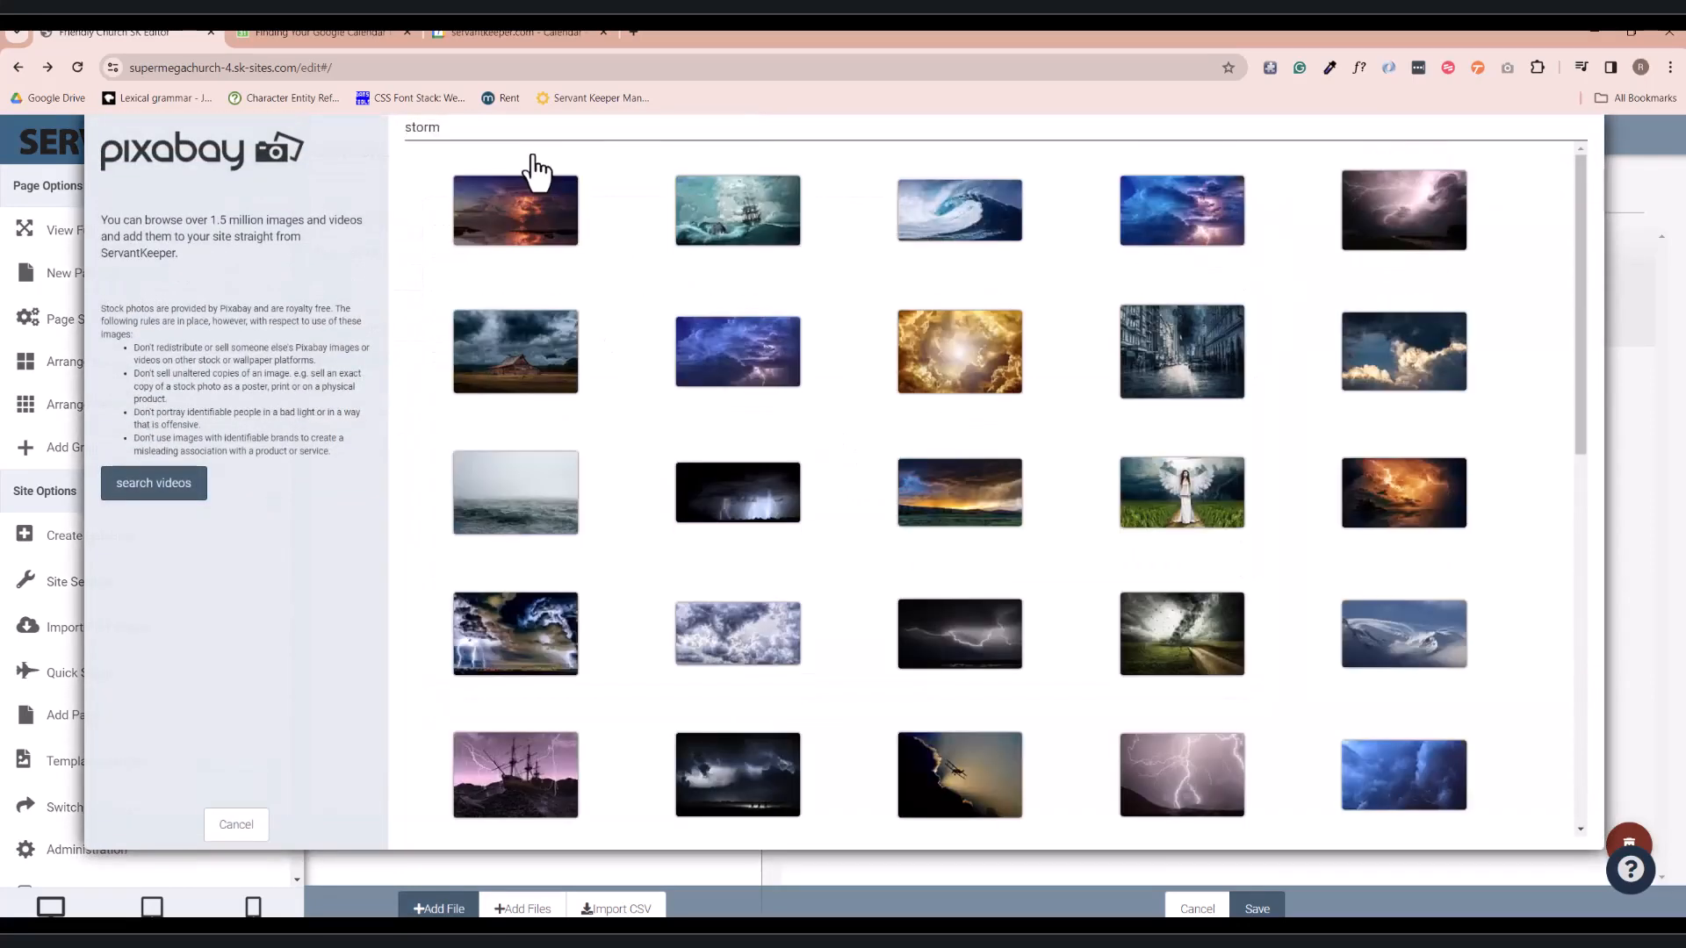
click(1141, 226)
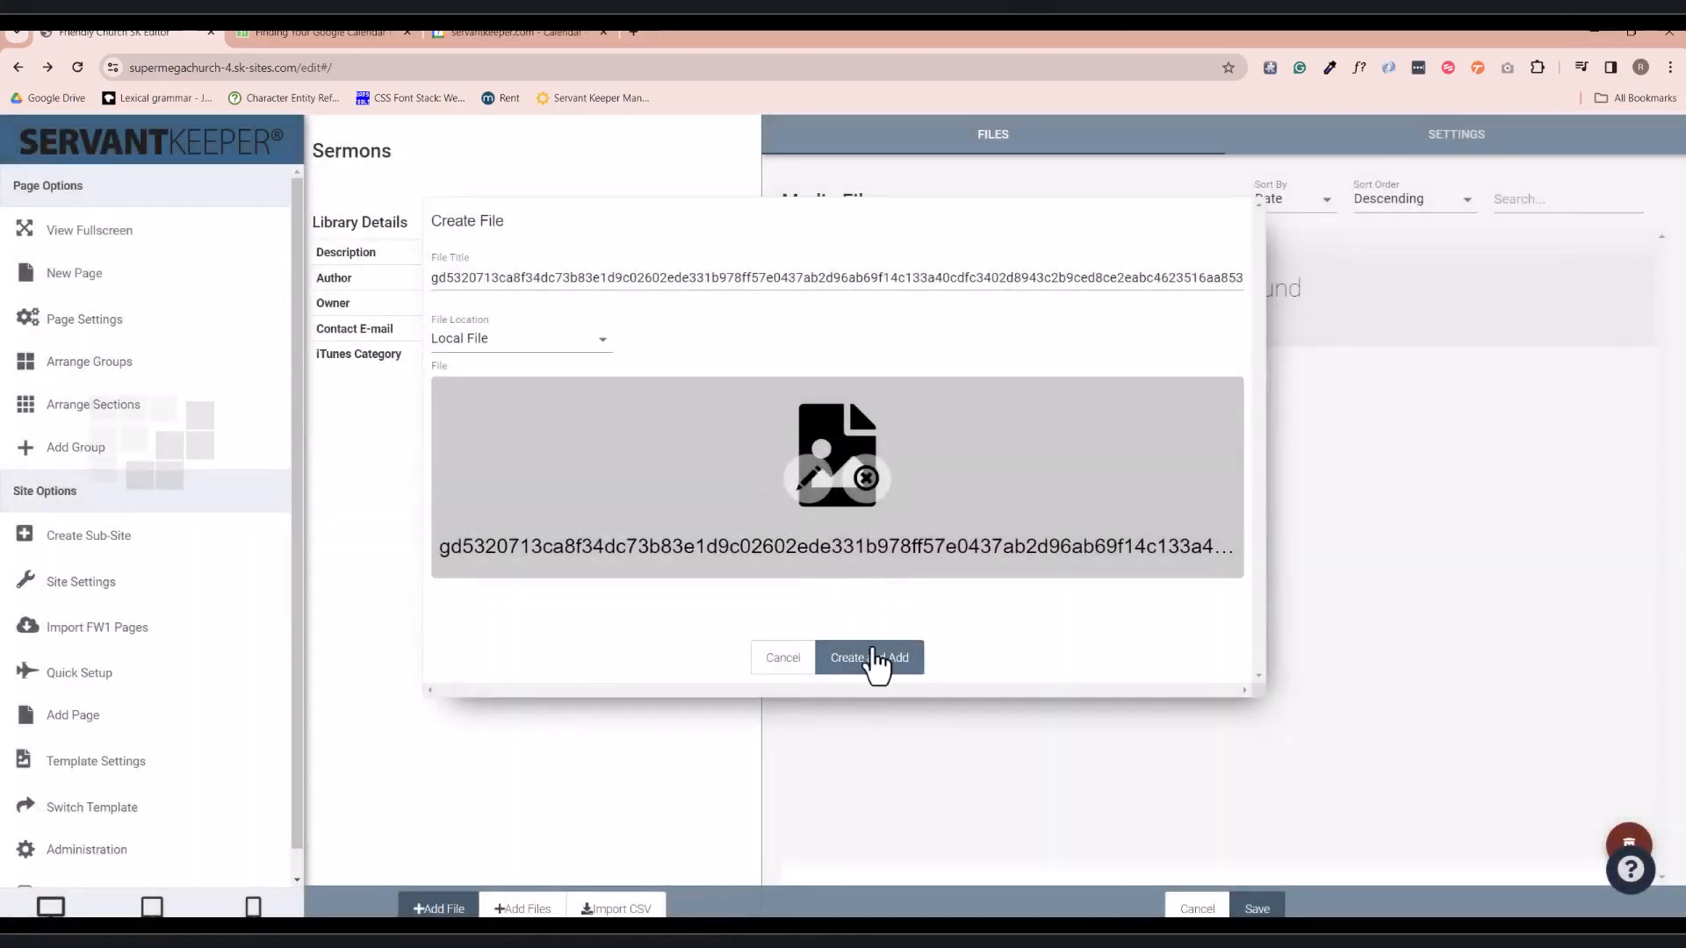
- Create the file as "James 1: Pure Religion", add the subtitle "Serving the Widows and Orphans" and the pastor's name as author, and save
triple_click(533, 277)
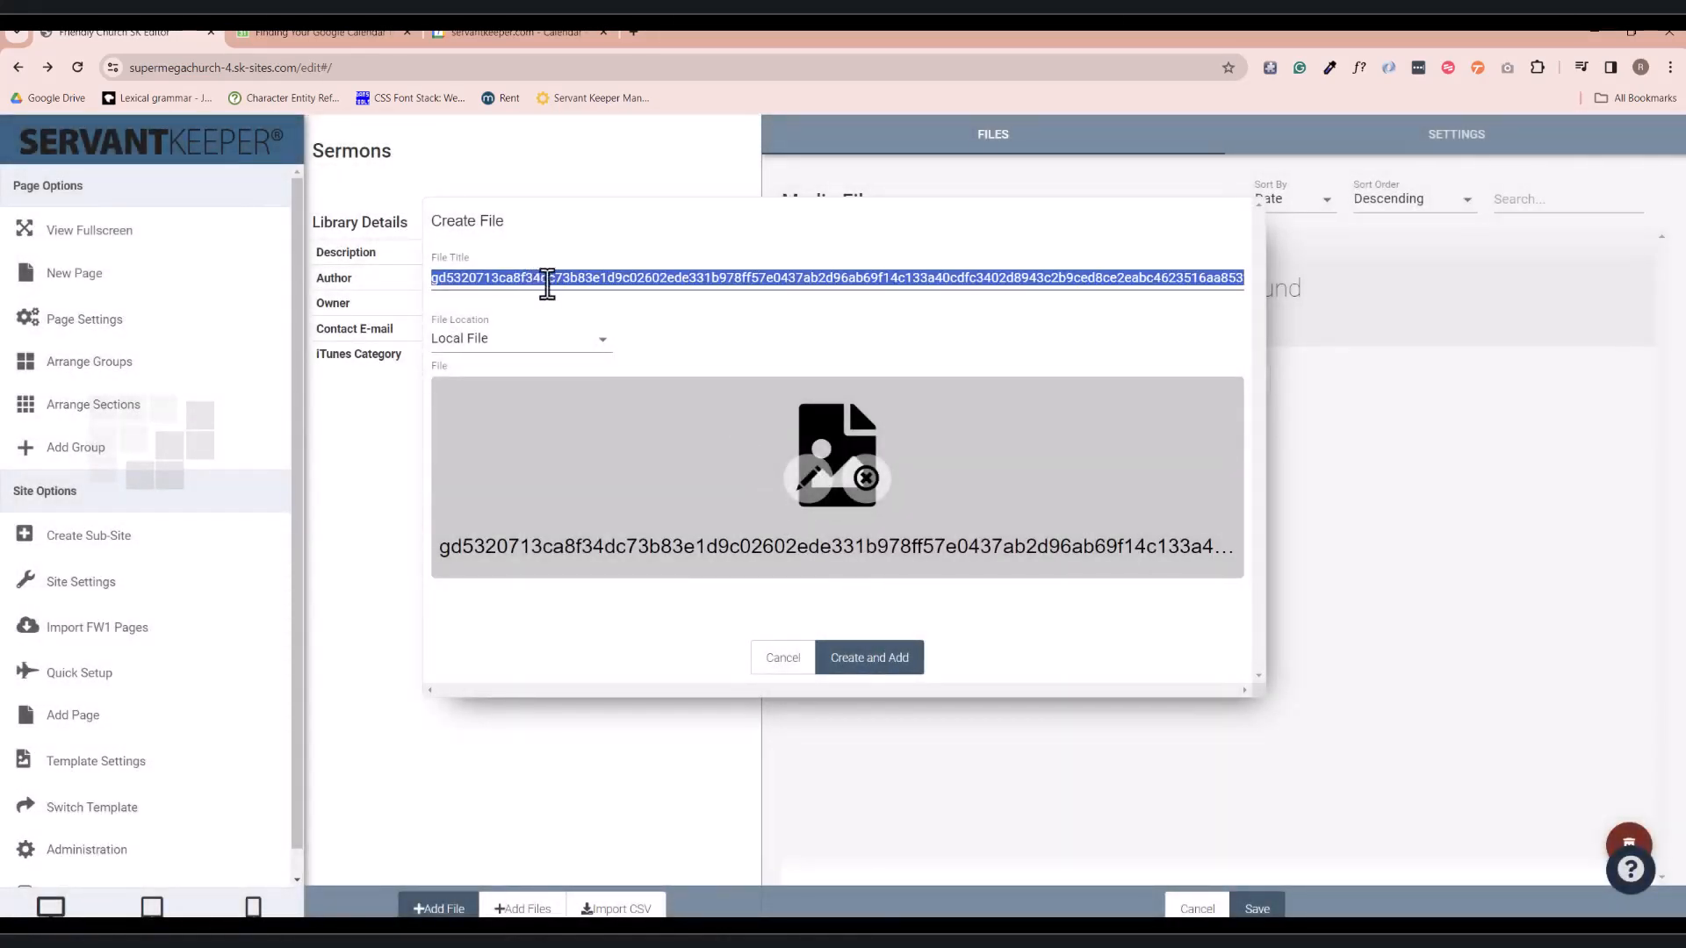
text(James )
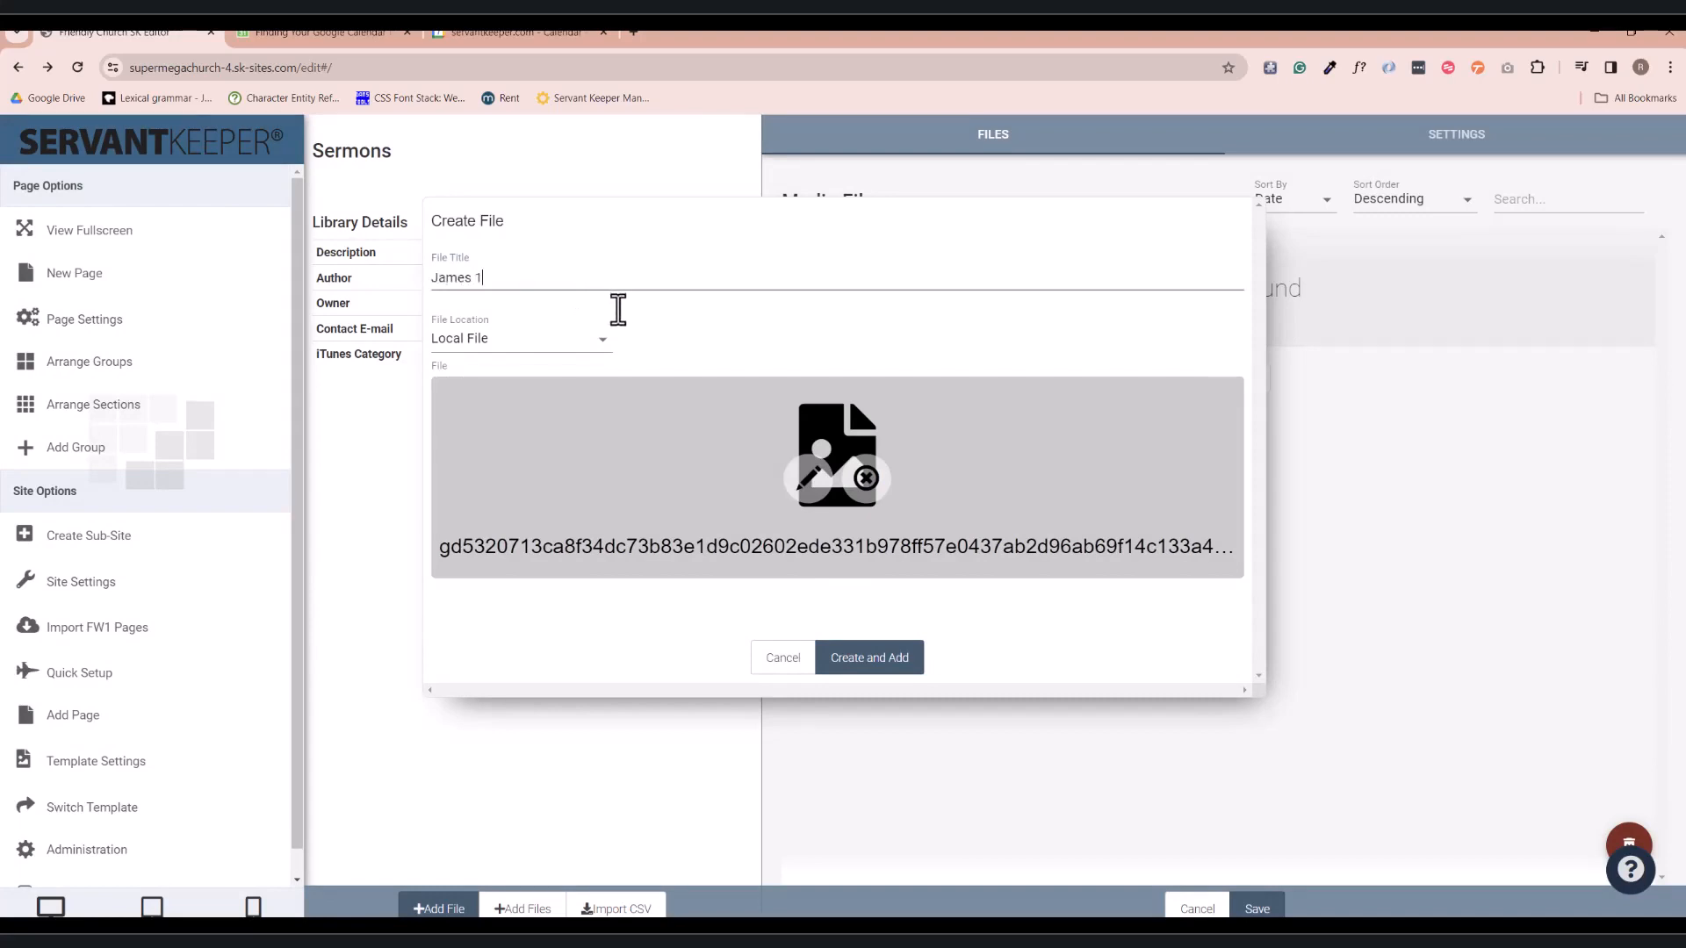
text(1: Pure Religion)
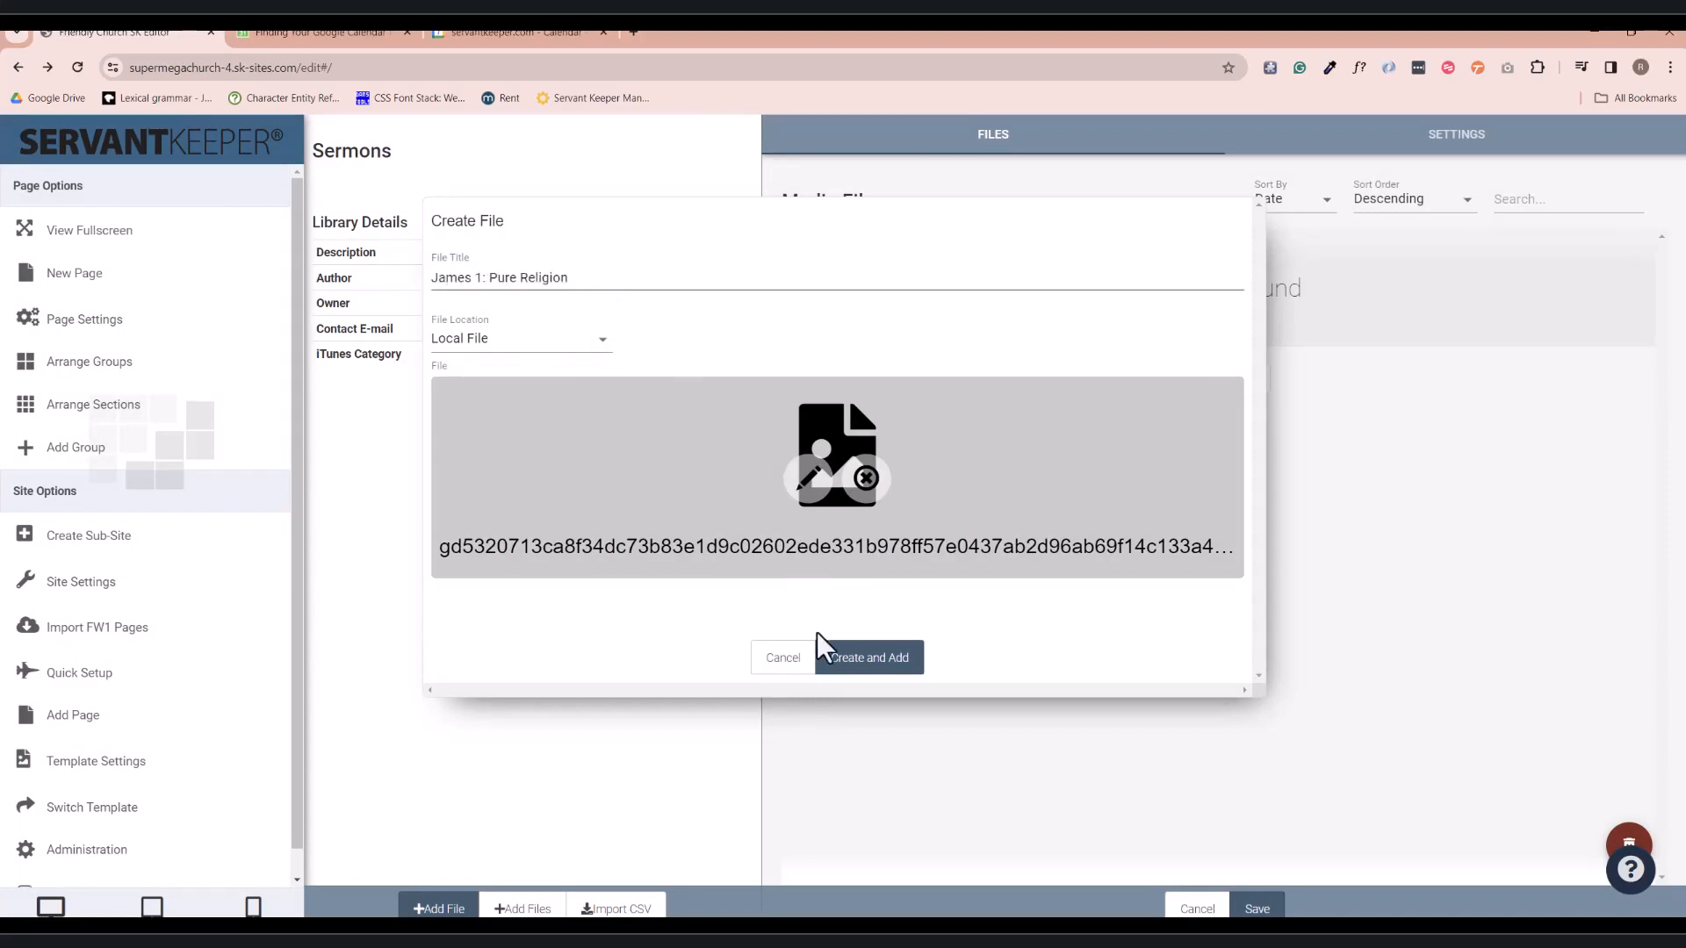
click(874, 658)
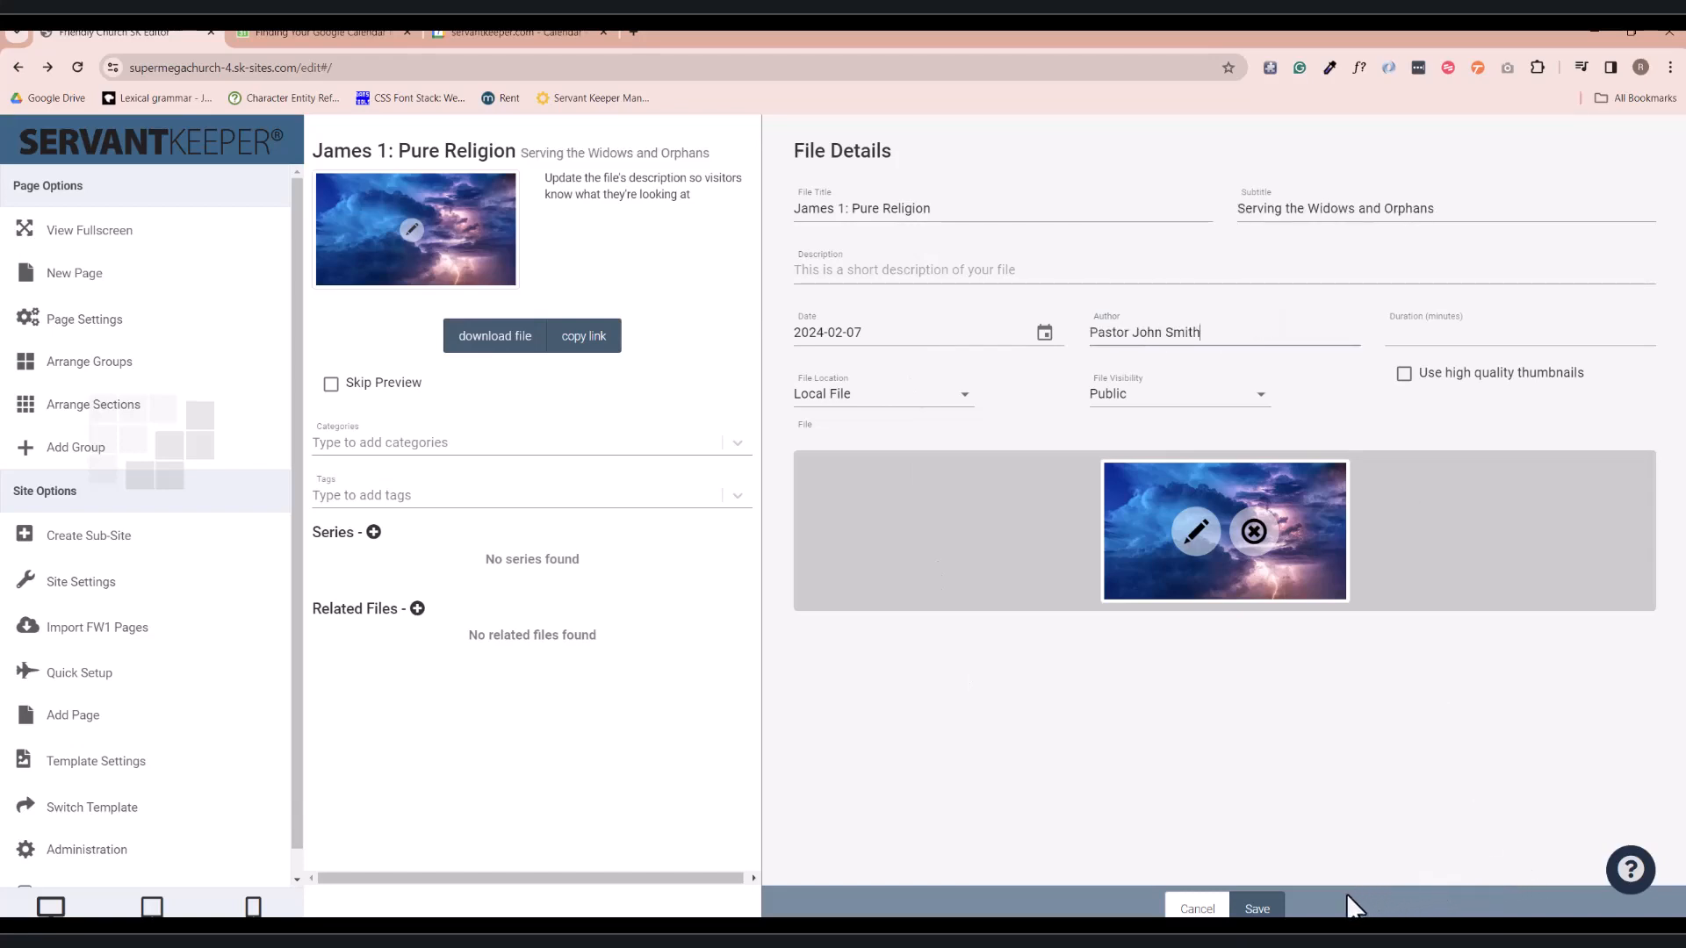
click(1258, 909)
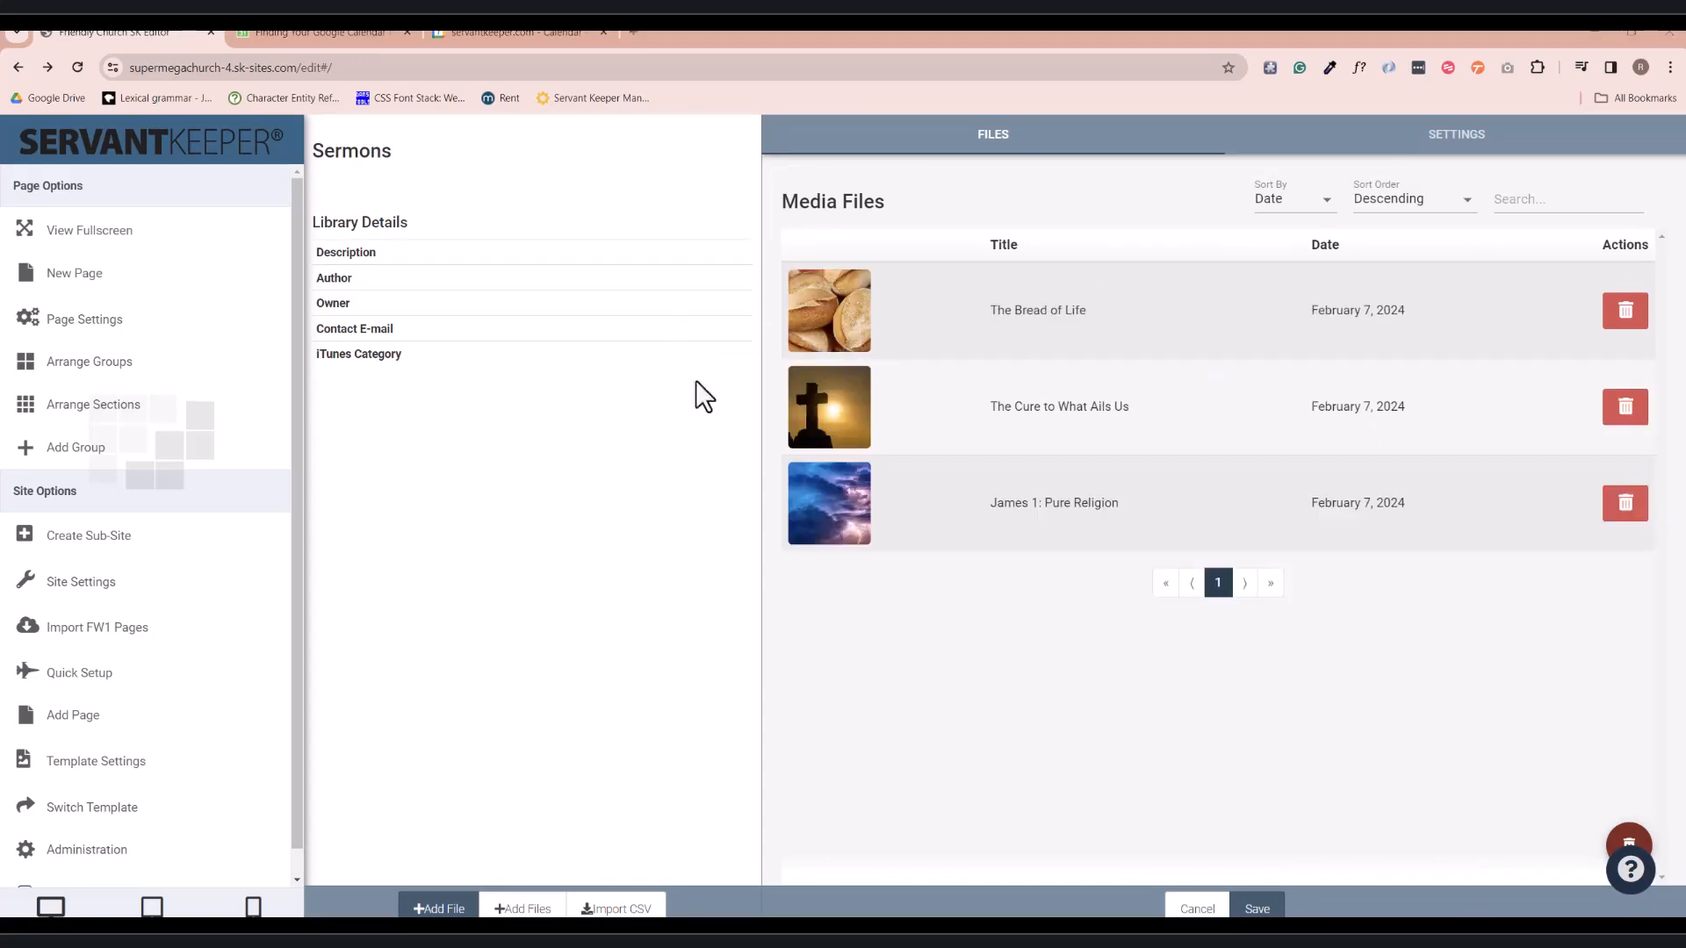
- Save the Sermons library and check its sermon tiles in the page's media library group
click(1258, 909)
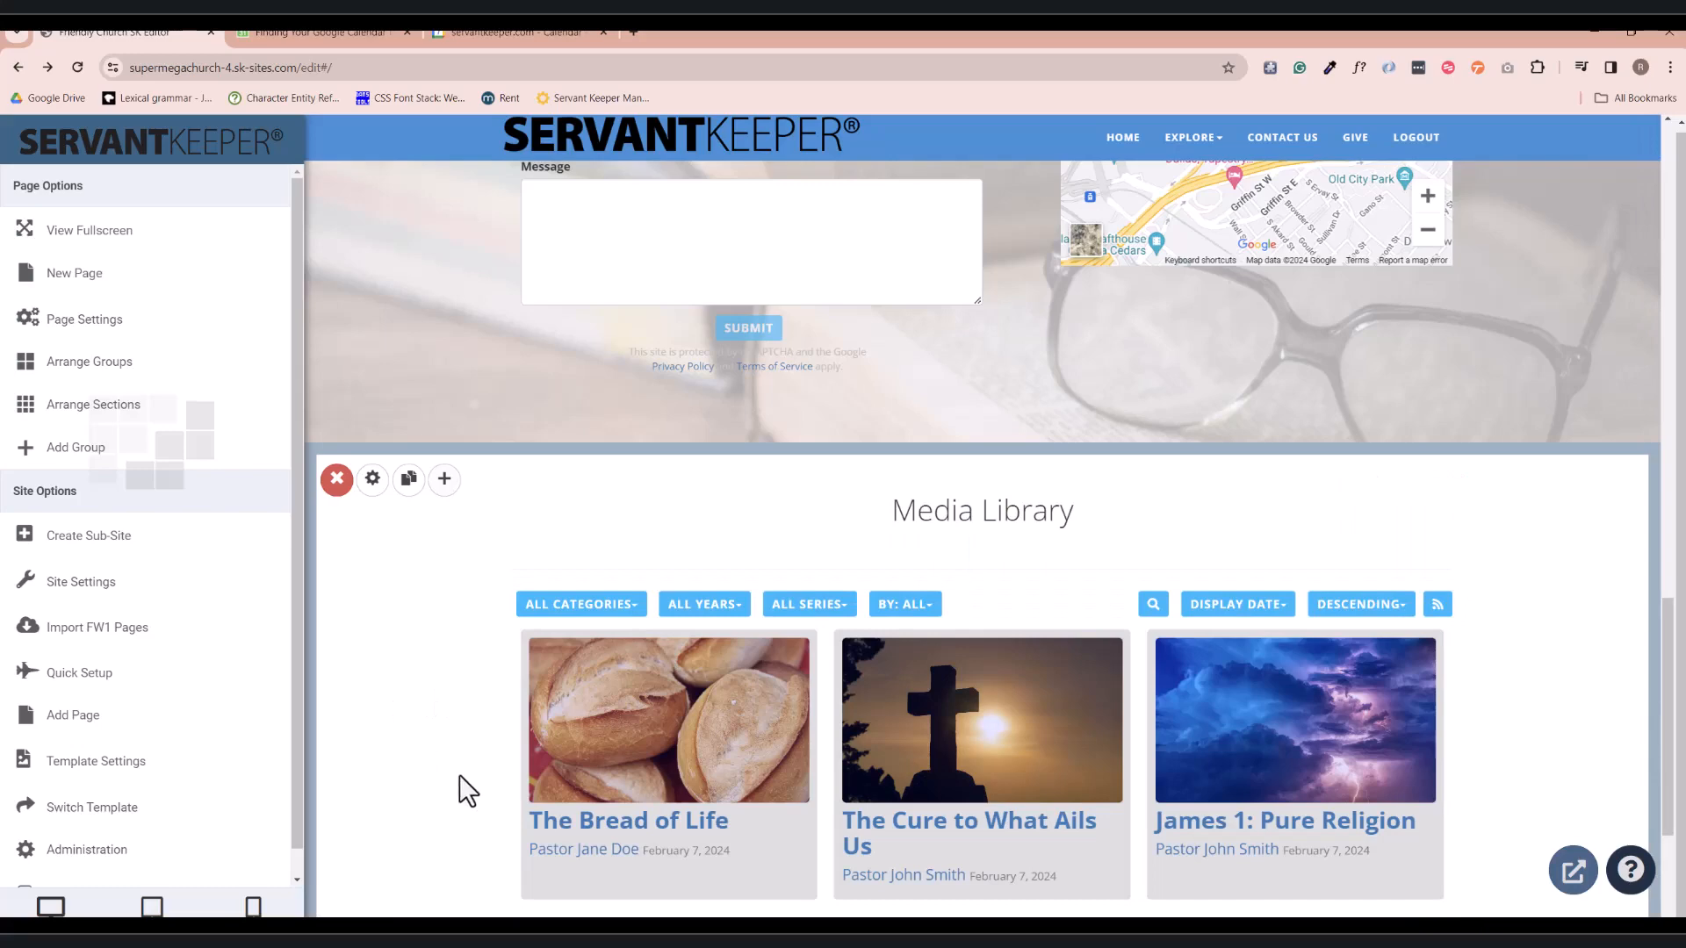
scroll(527, 843, down, 3)
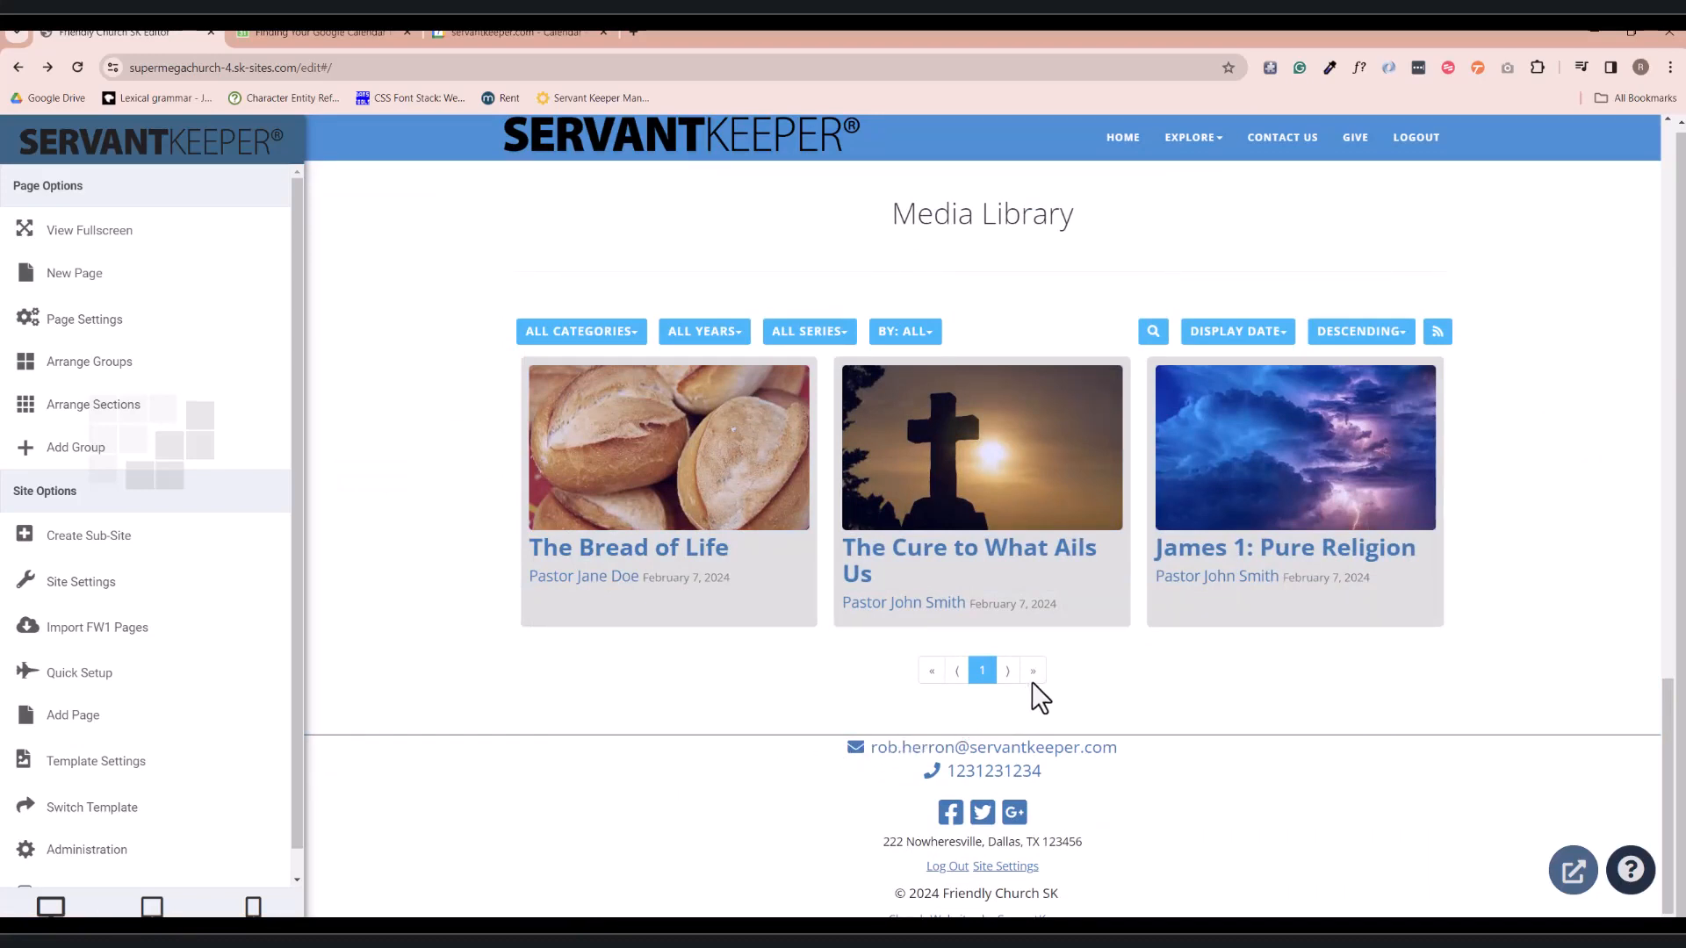
- Replace the e-mail address and phone number in the site settings' contact info and save the changes
click(108, 584)
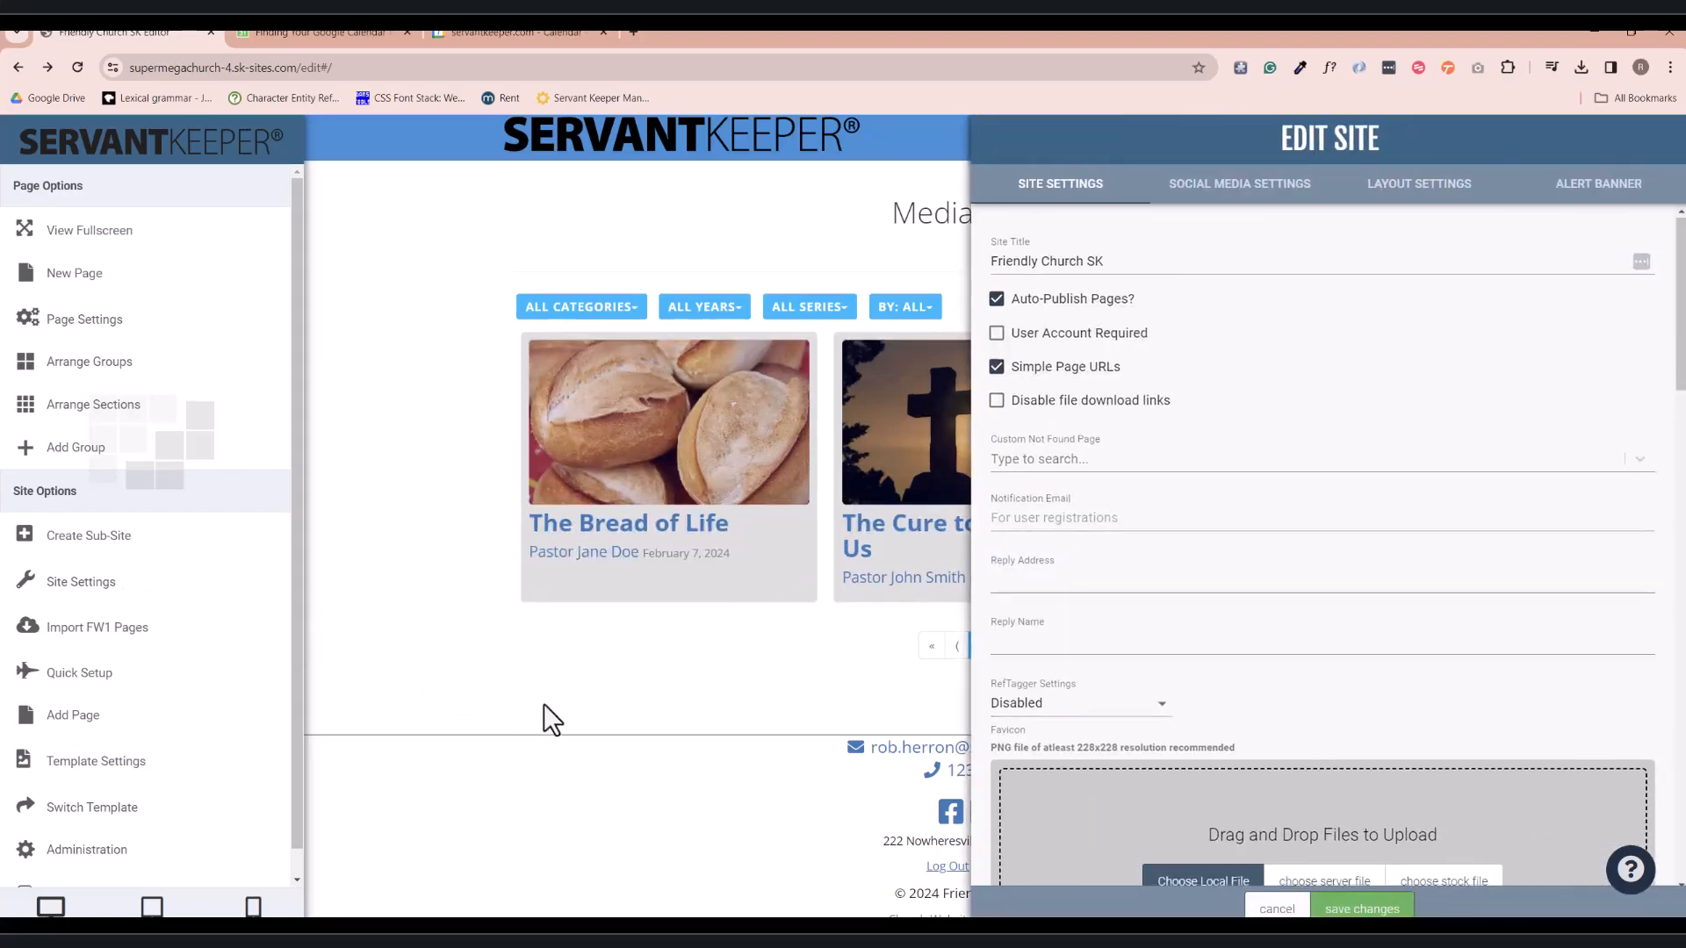
scroll(1199, 706, down, 8)
scroll(1139, 531, down, 5)
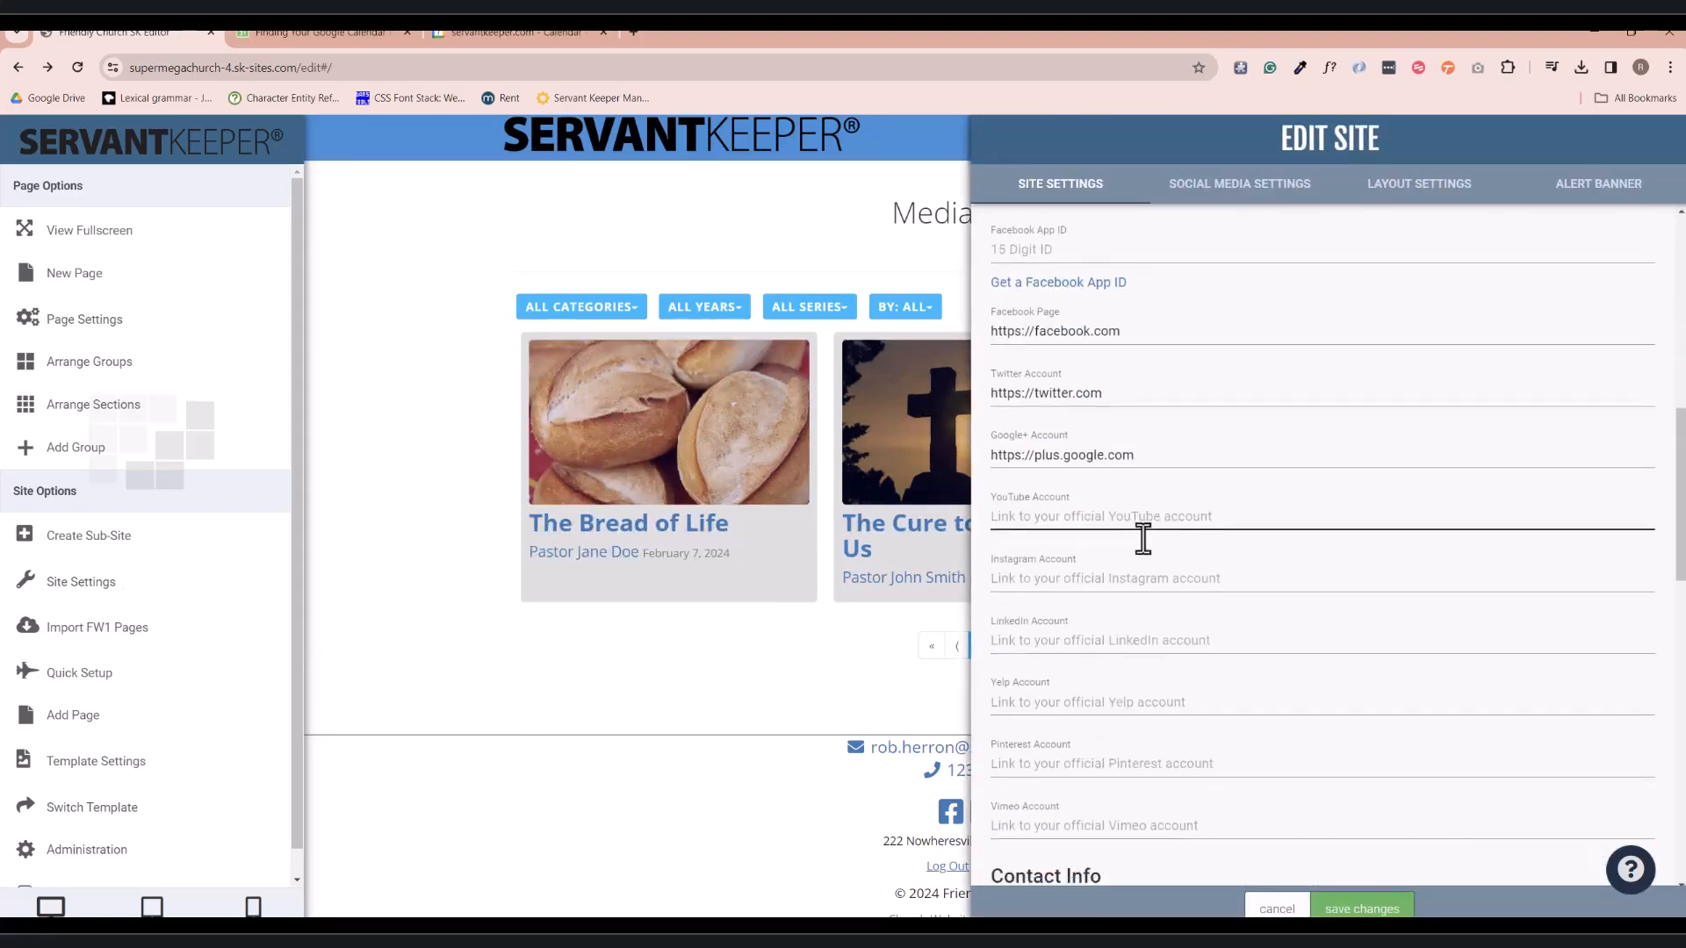
scroll(1154, 584, up, 6)
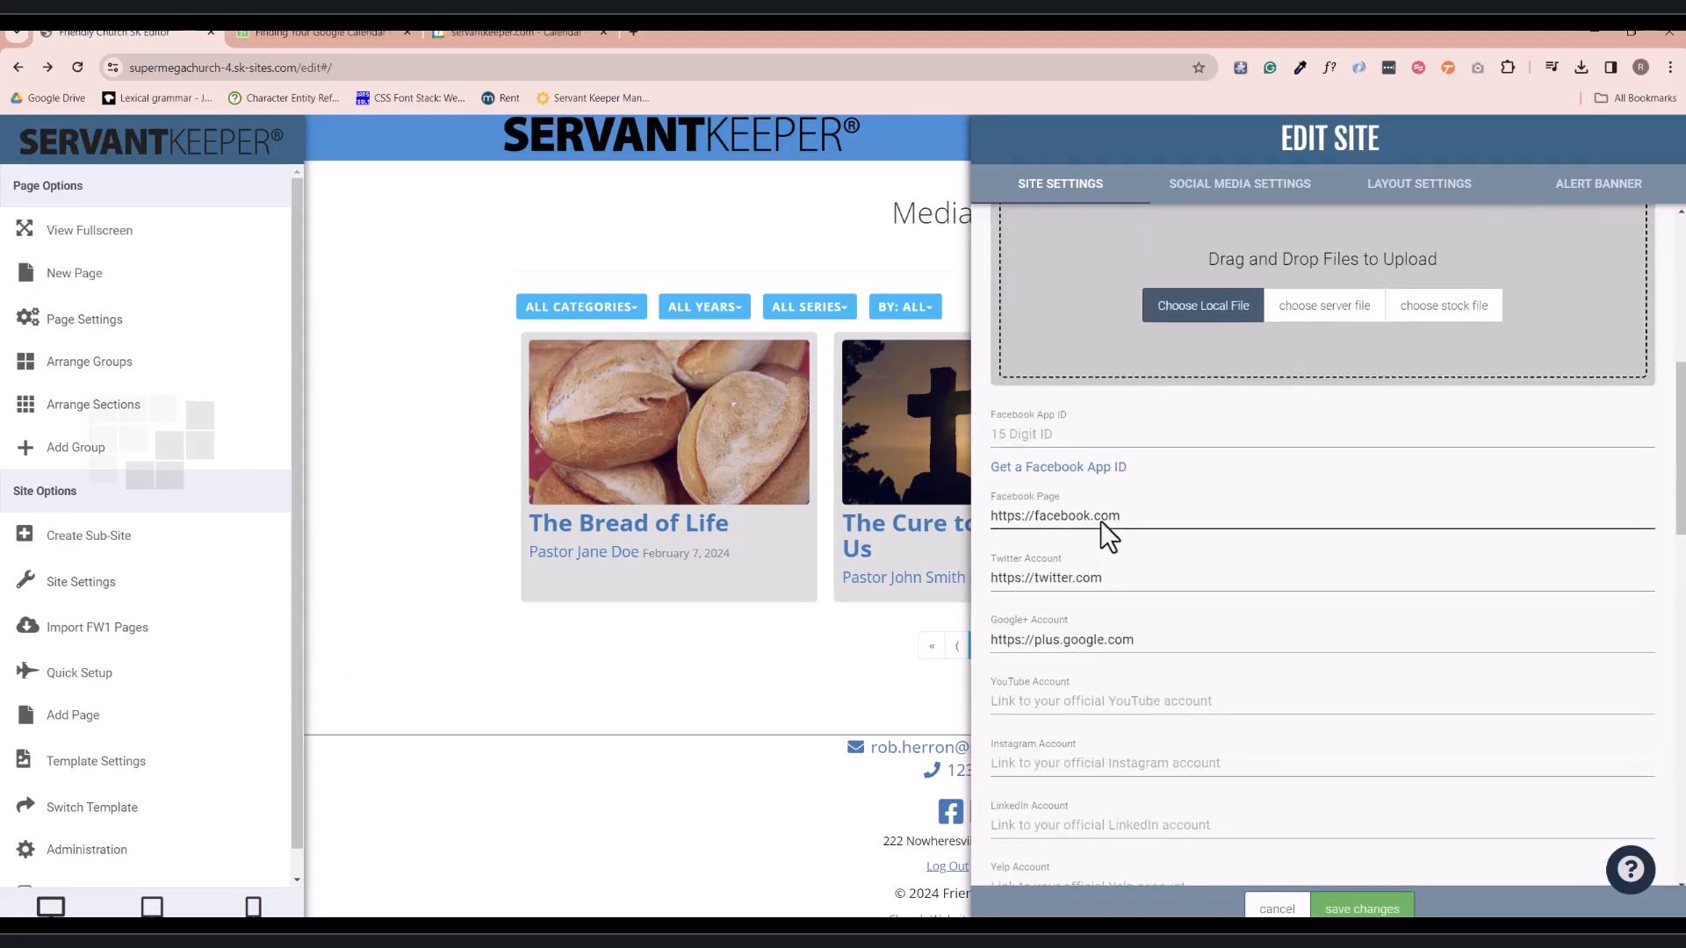
scroll(1147, 685, up, 5)
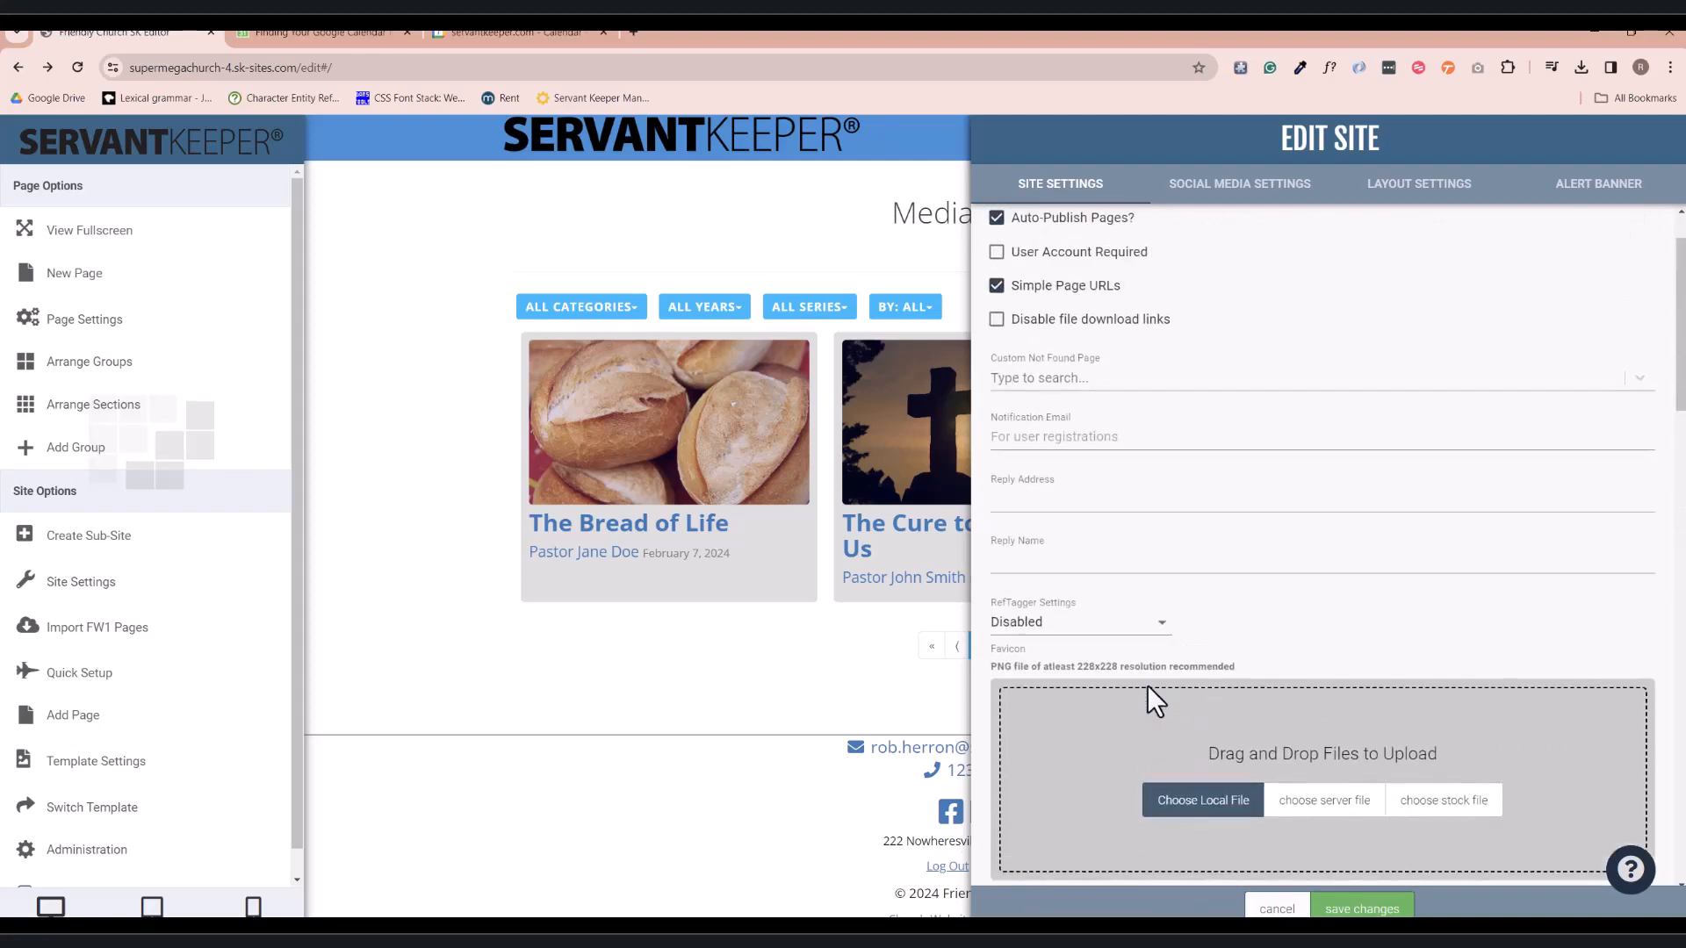
scroll(1147, 685, down, 10)
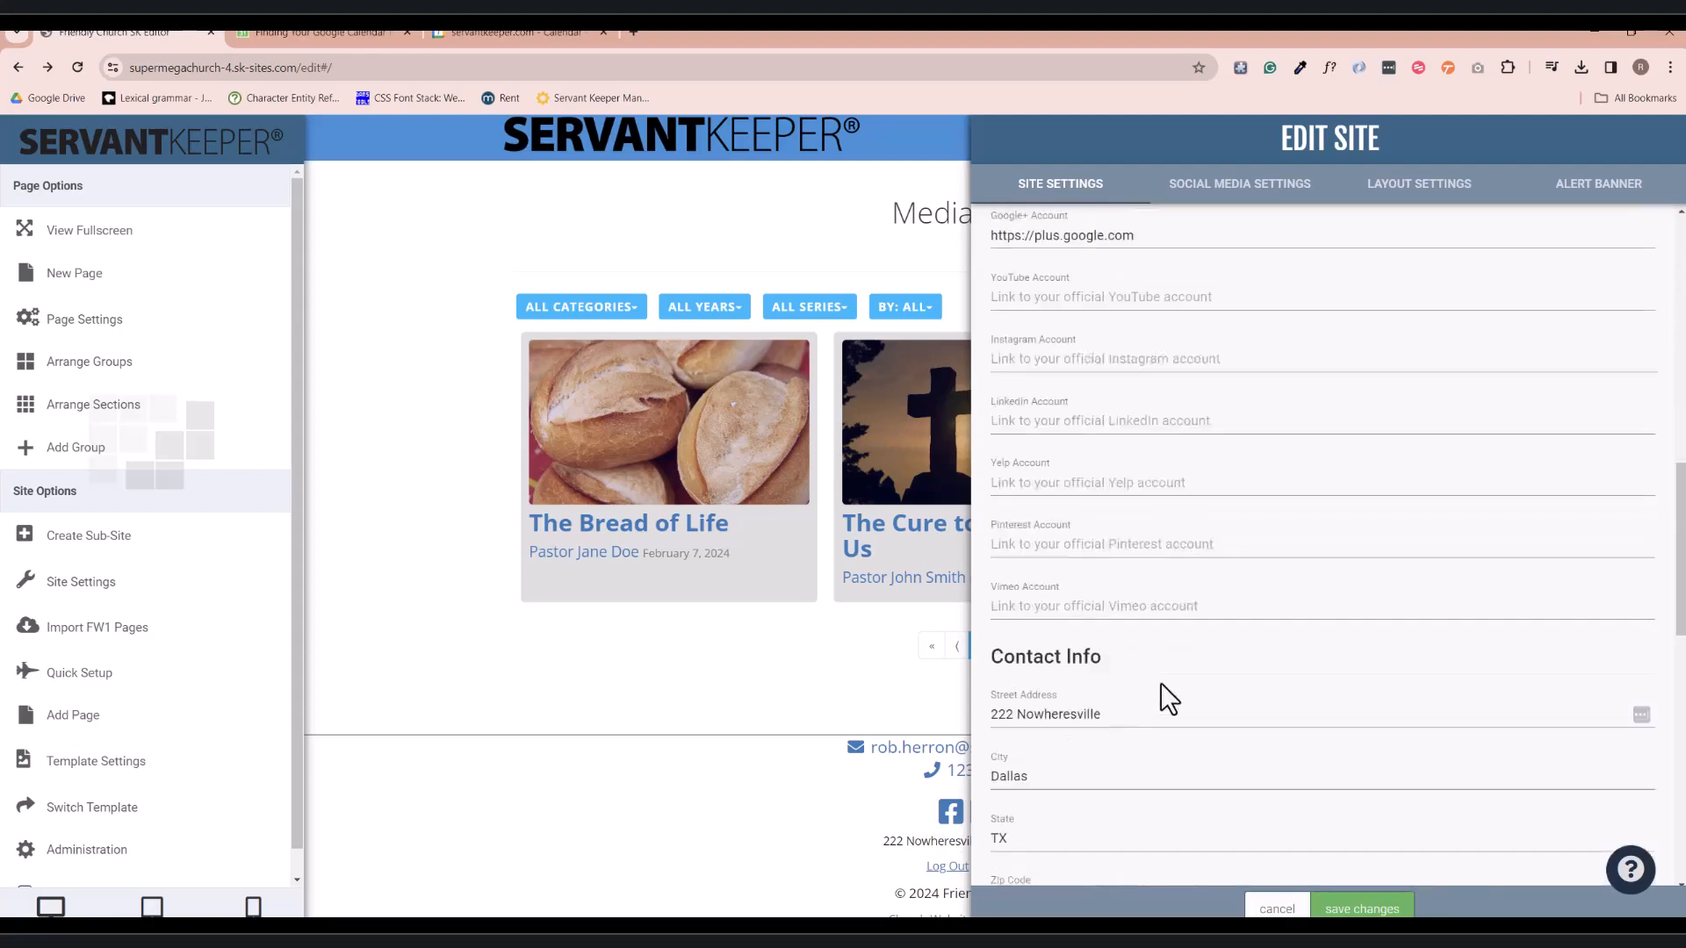
scroll(1161, 694, down, 2)
drag(1118, 532, 981, 553)
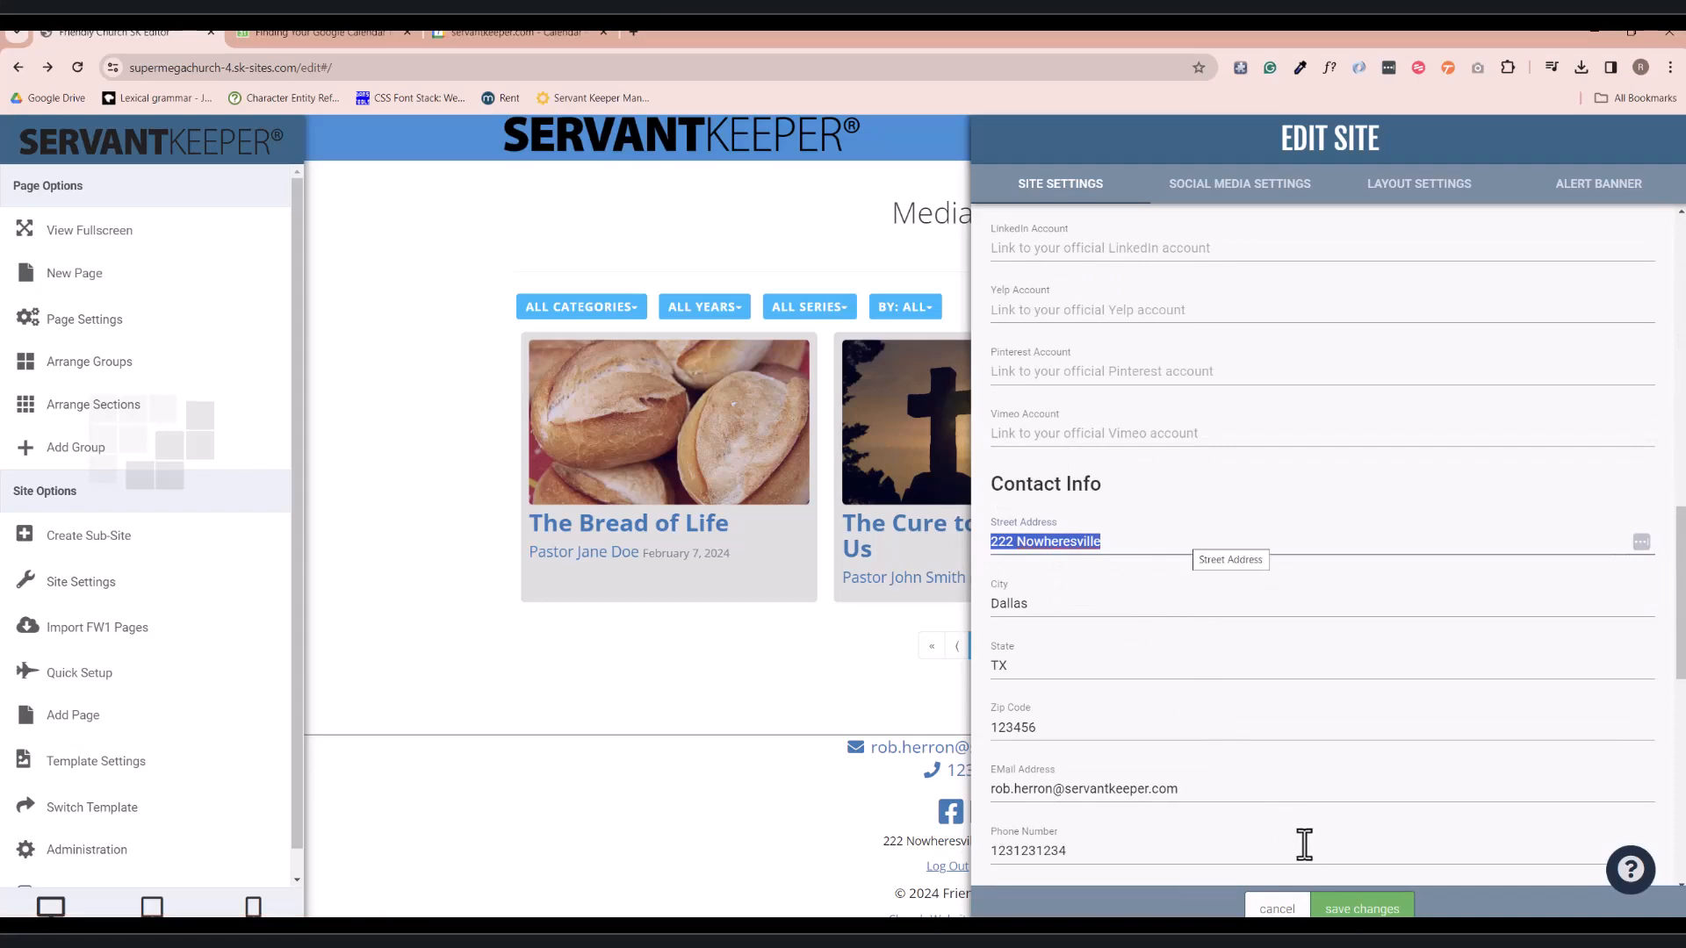
scroll(1364, 898, down, 5)
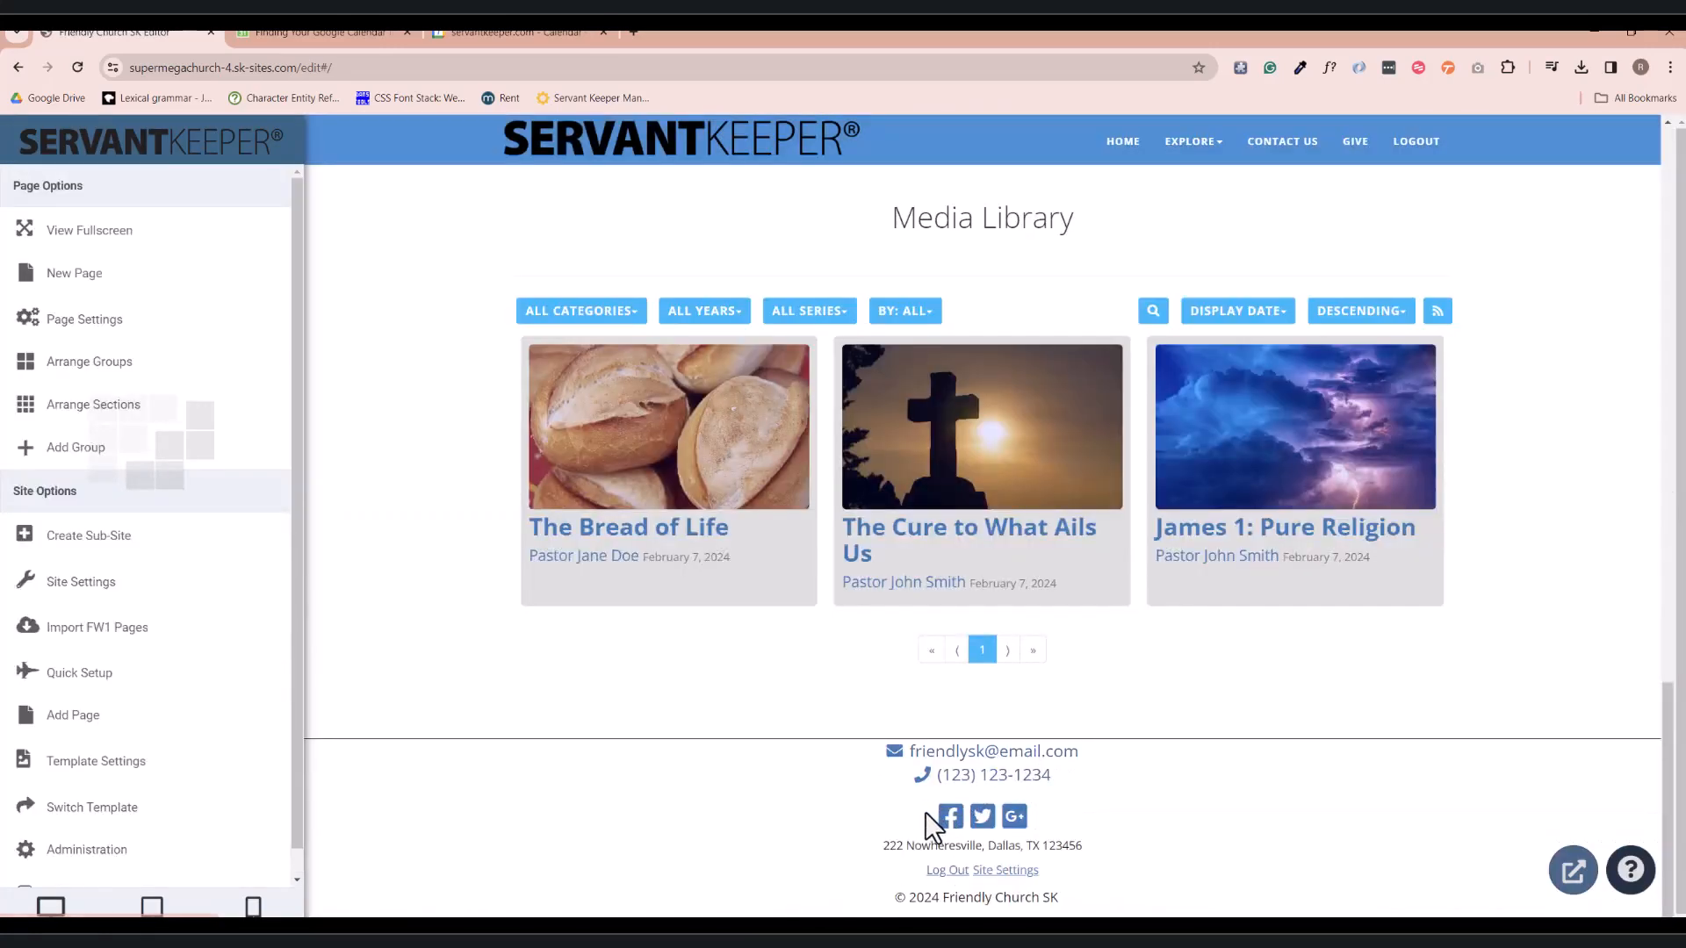
- View the home page full screen, look through it down to the contact form and media library, and return to the editor
click(141, 242)
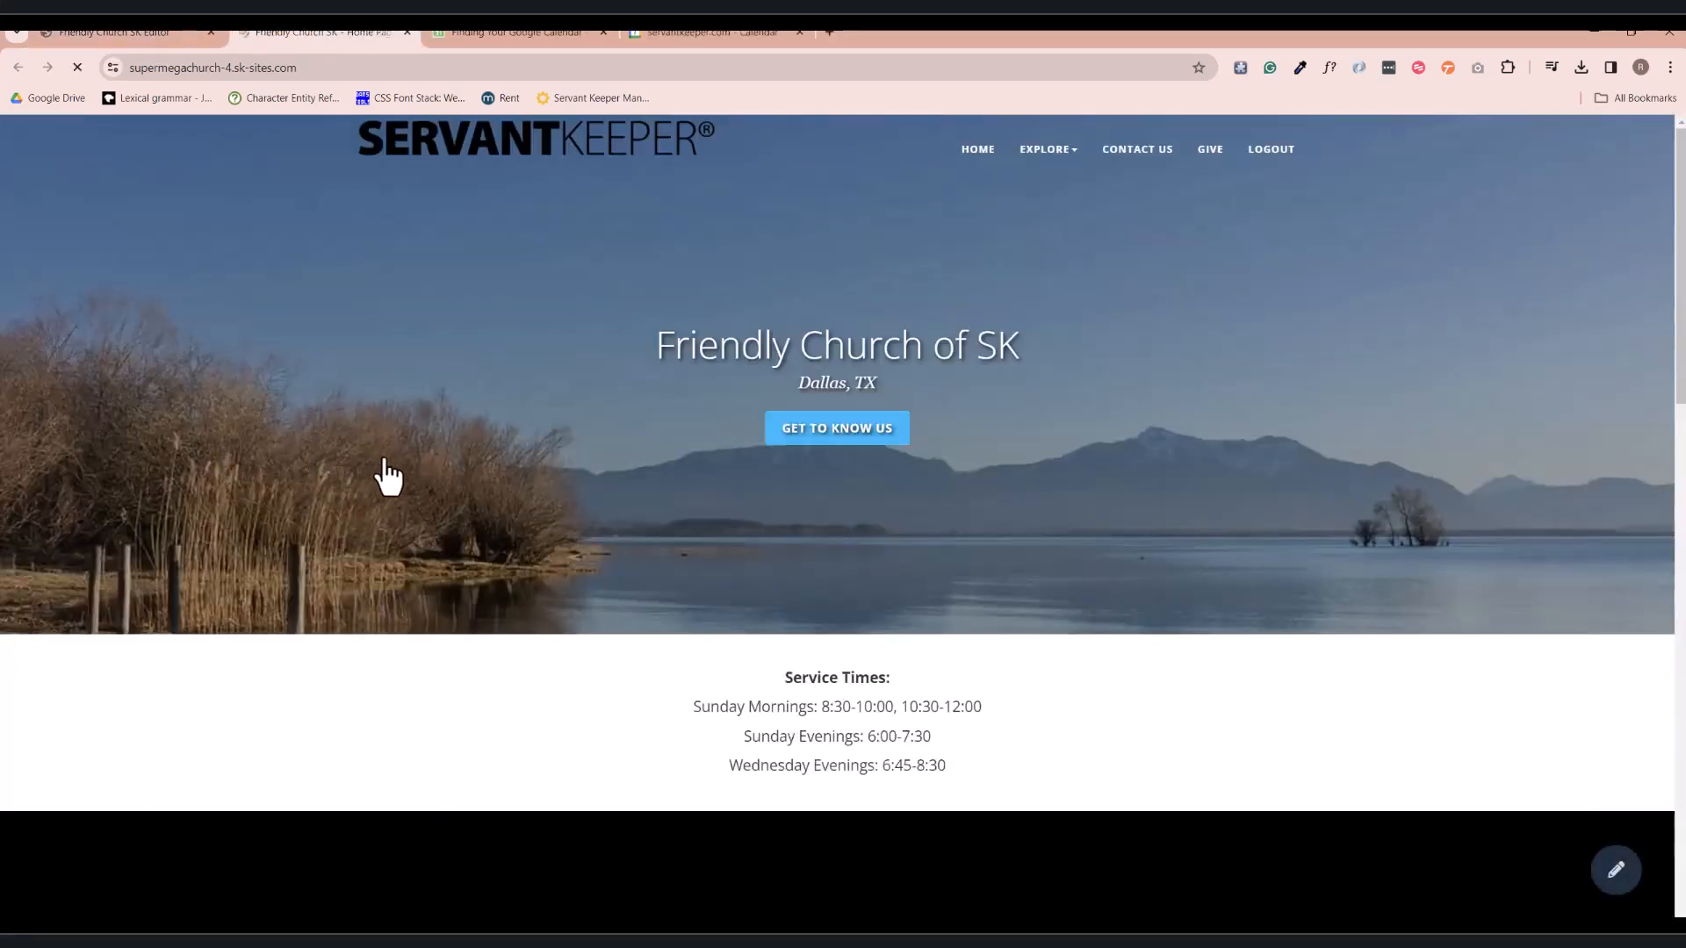
scroll(428, 483, down, 9)
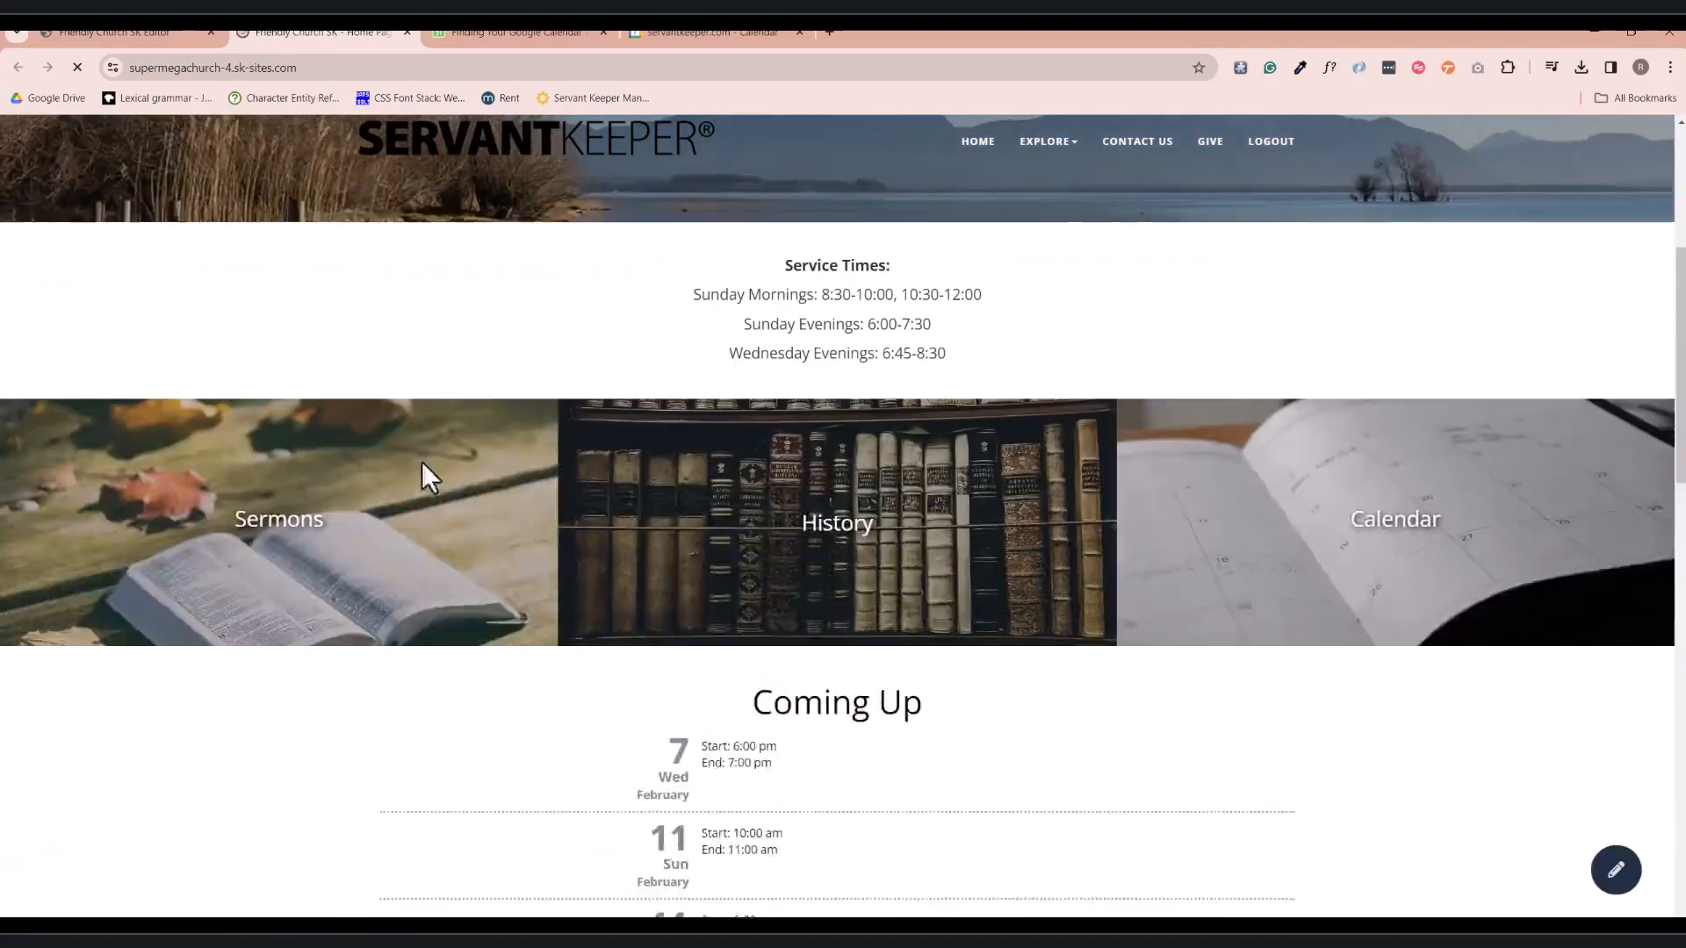
scroll(425, 490, down, 10)
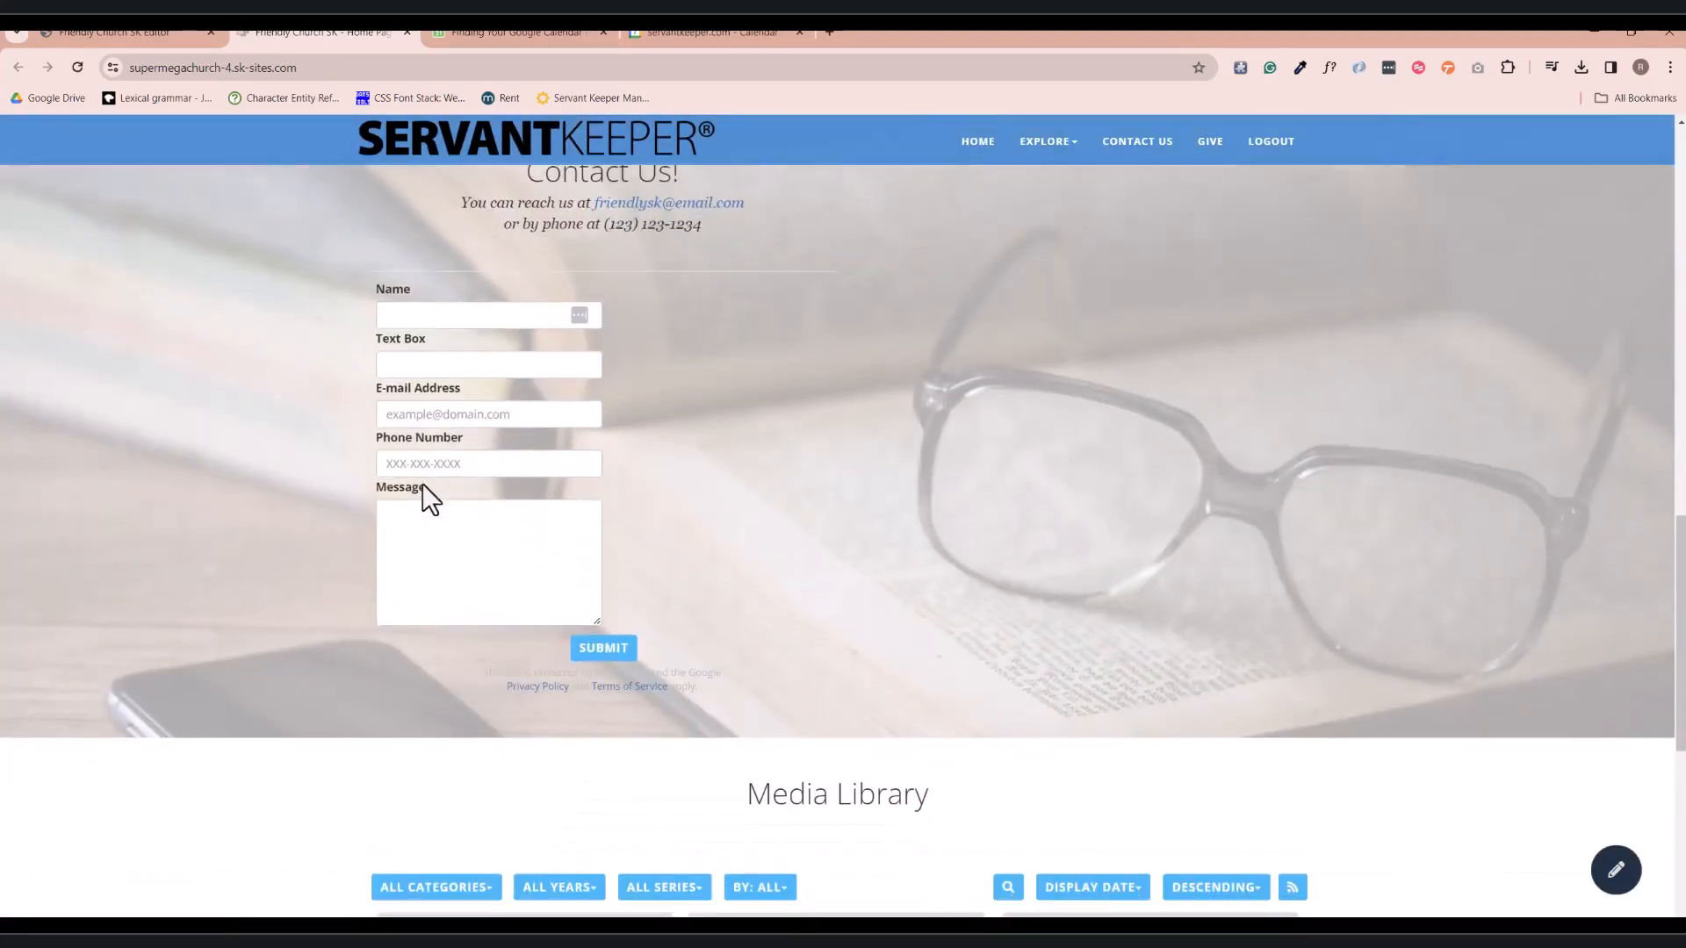
scroll(425, 513, up, 19)
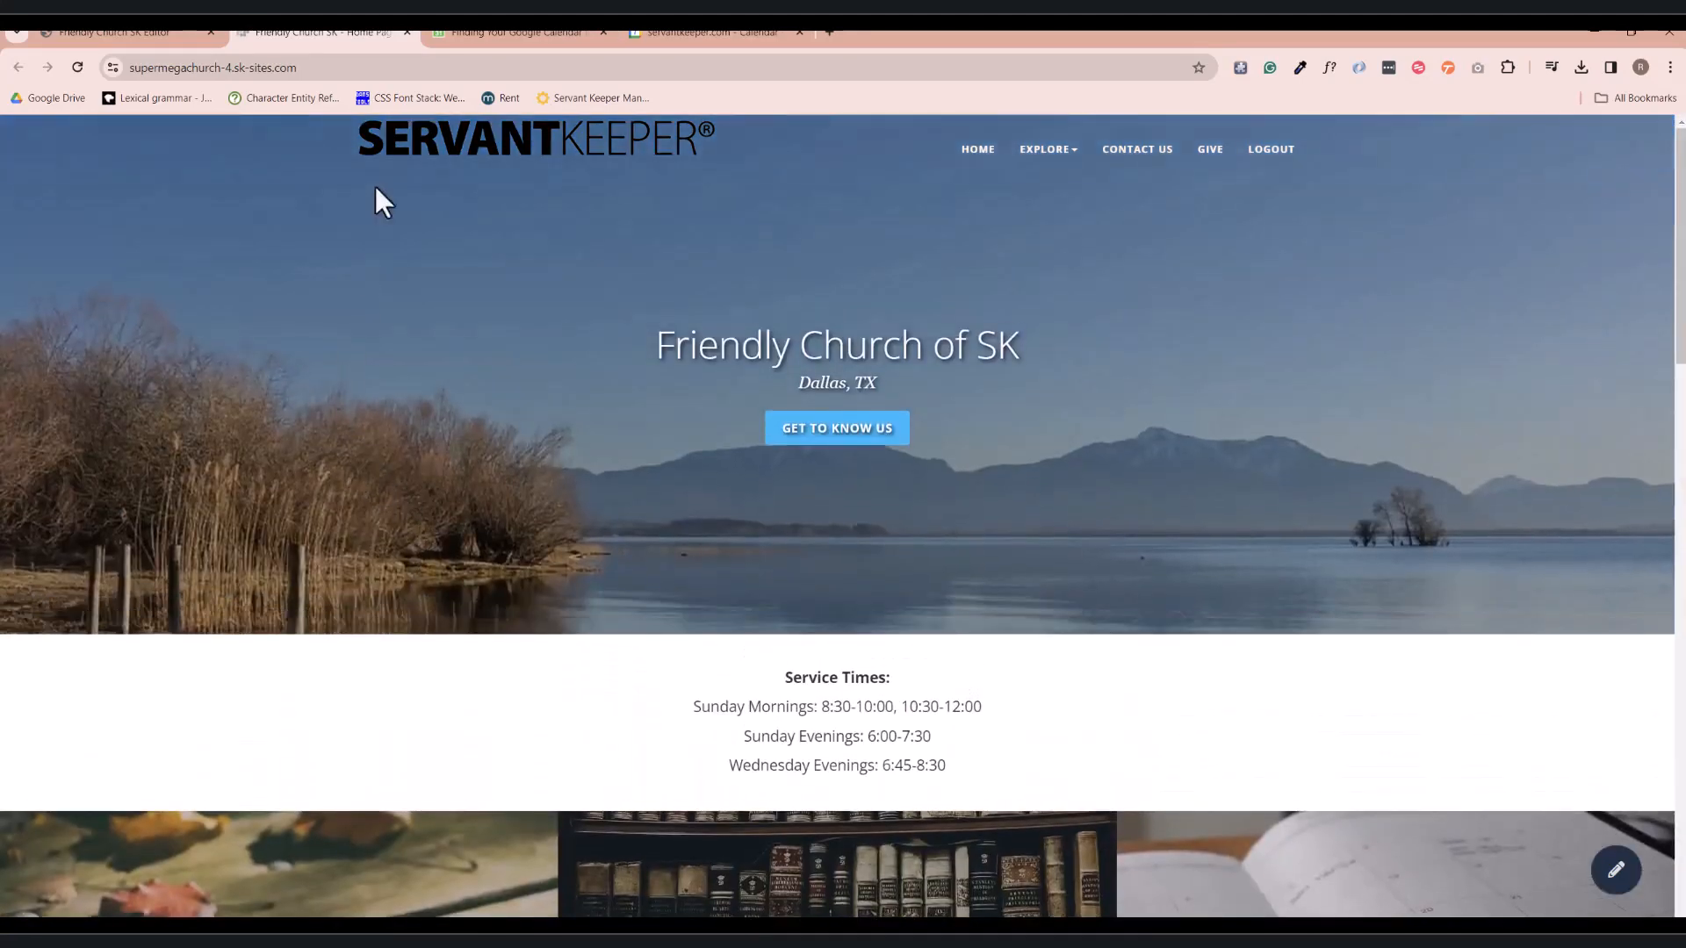
click(408, 32)
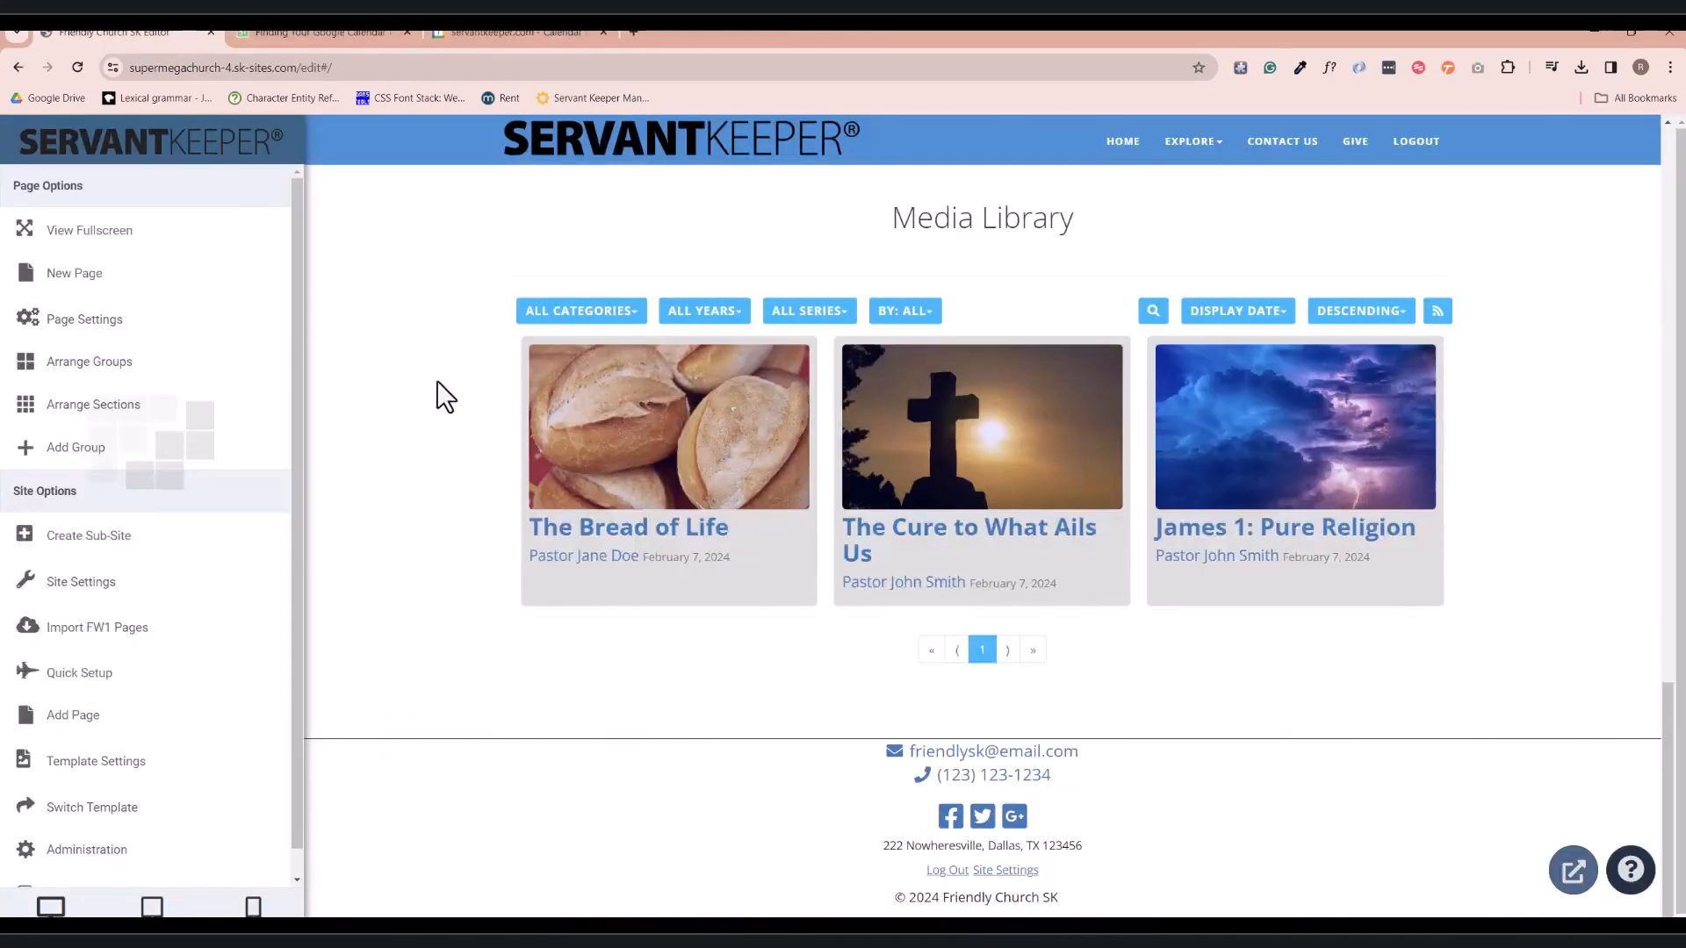
- Look through the layout categories offered for a new page and leave without adding one
mouse_move(437, 384)
click(173, 279)
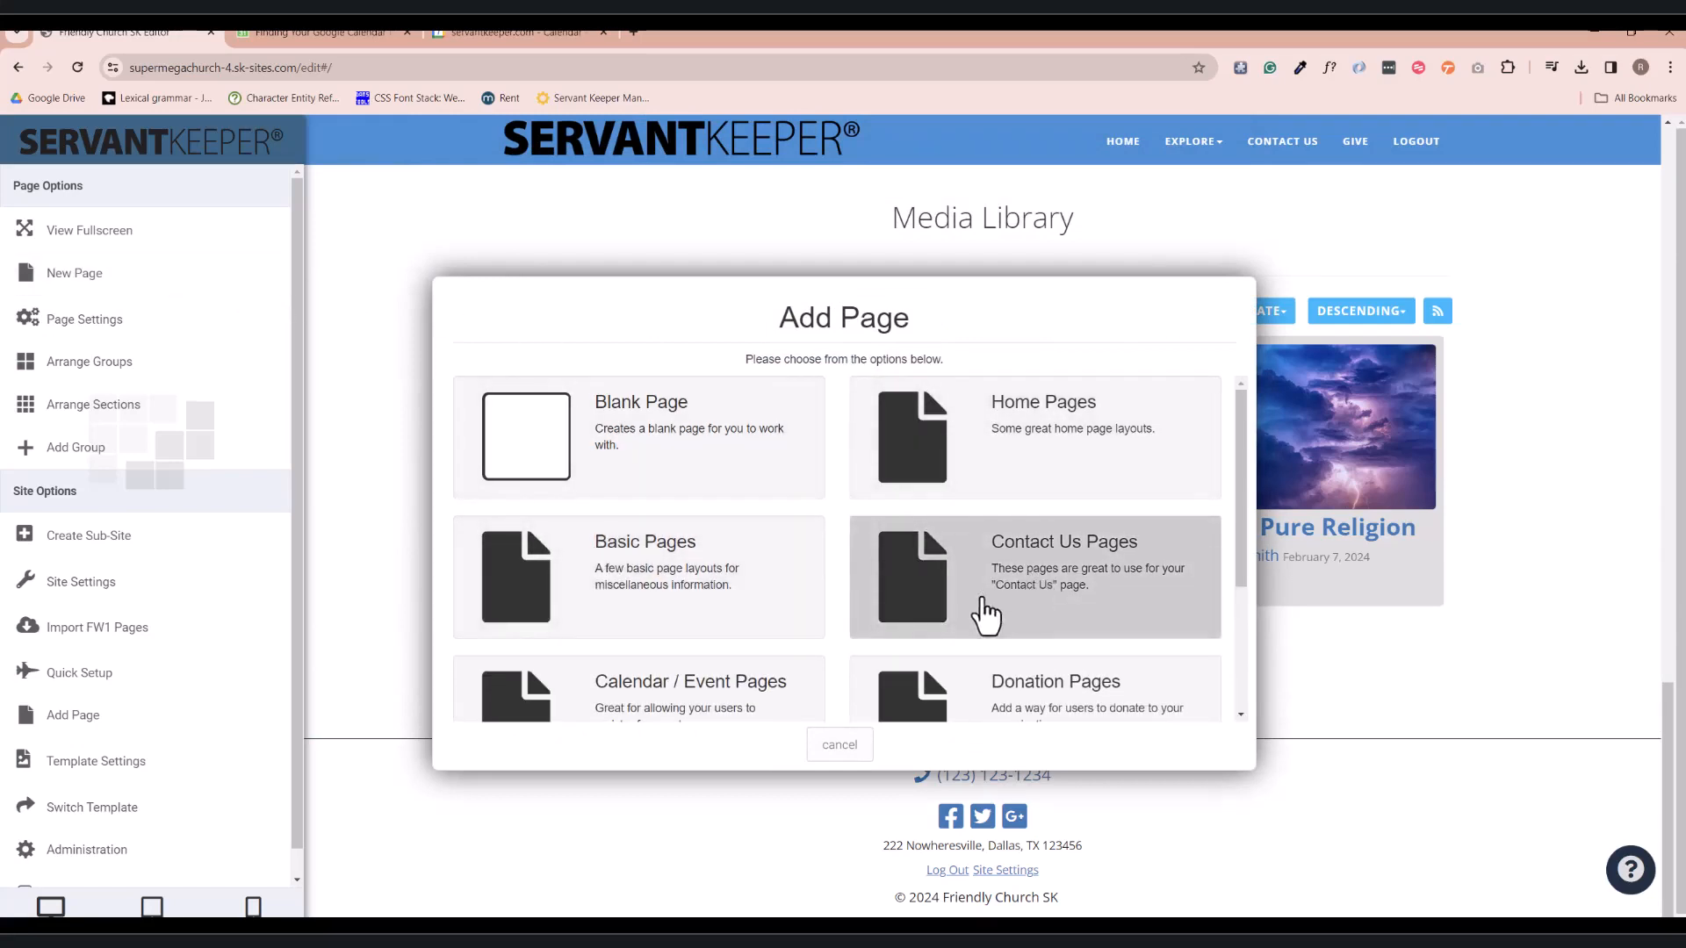
scroll(829, 629, down, 3)
scroll(829, 628, up, 3)
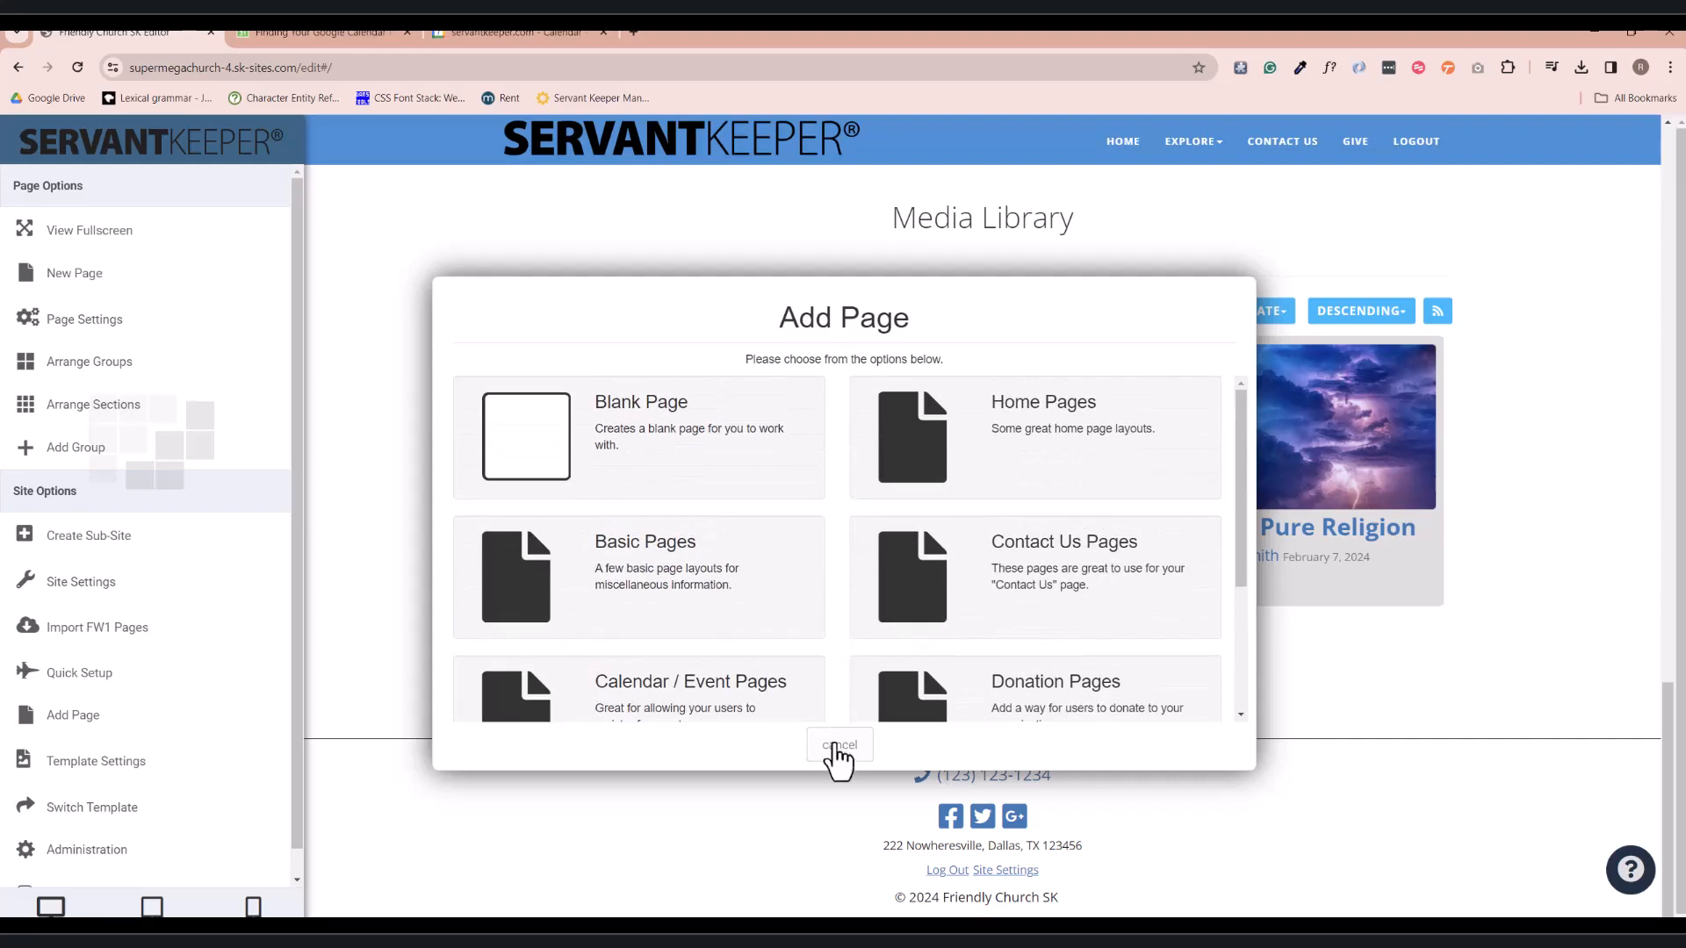
click(839, 745)
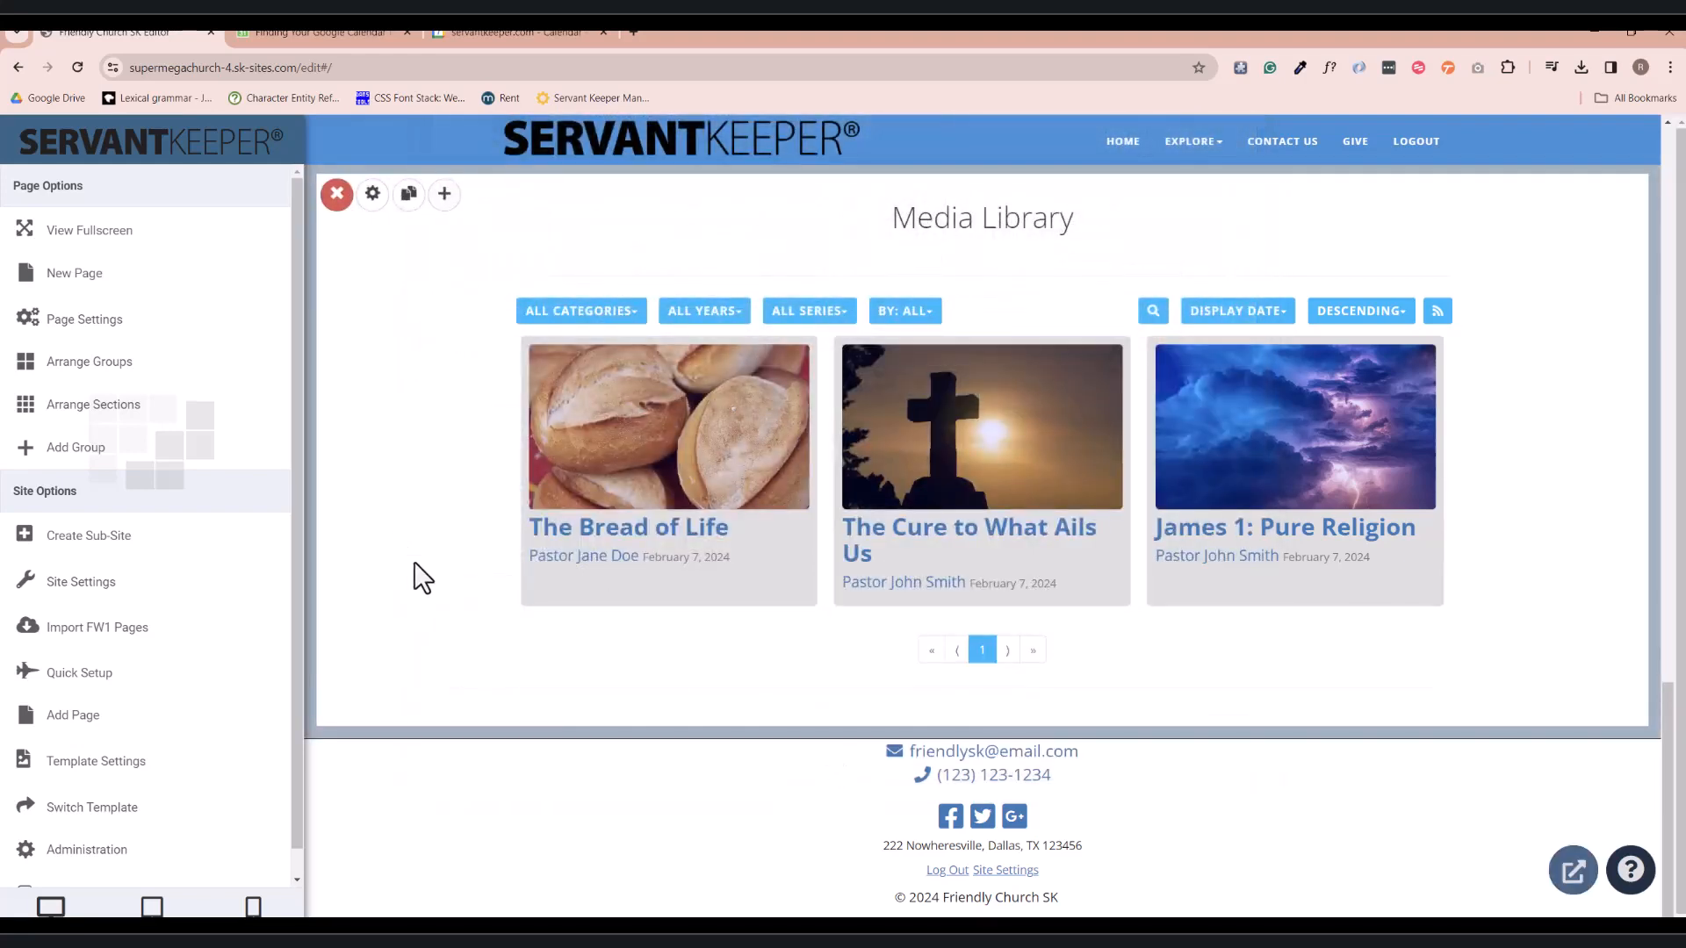